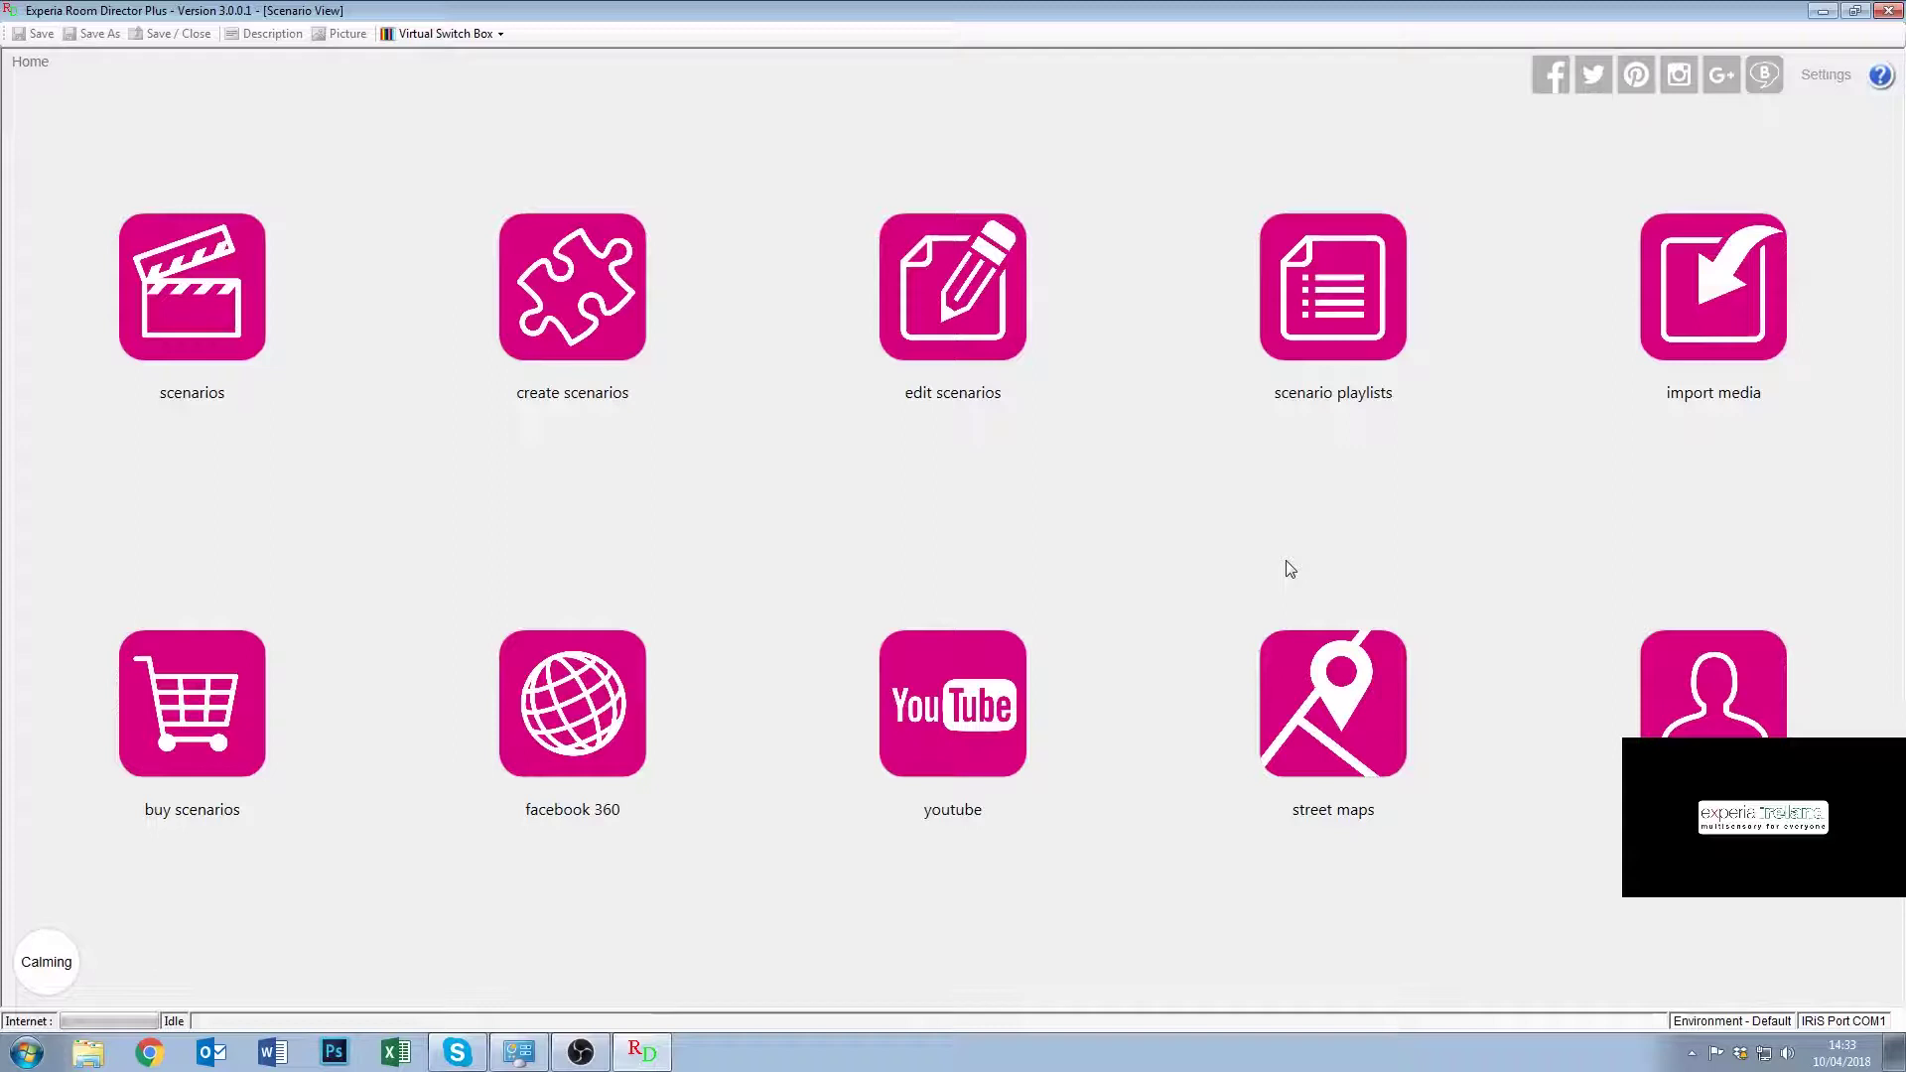
# Create a scenario named "Calming Space Scenes" in a new group called "Calming Scenes".
pyautogui.click(531, 340)
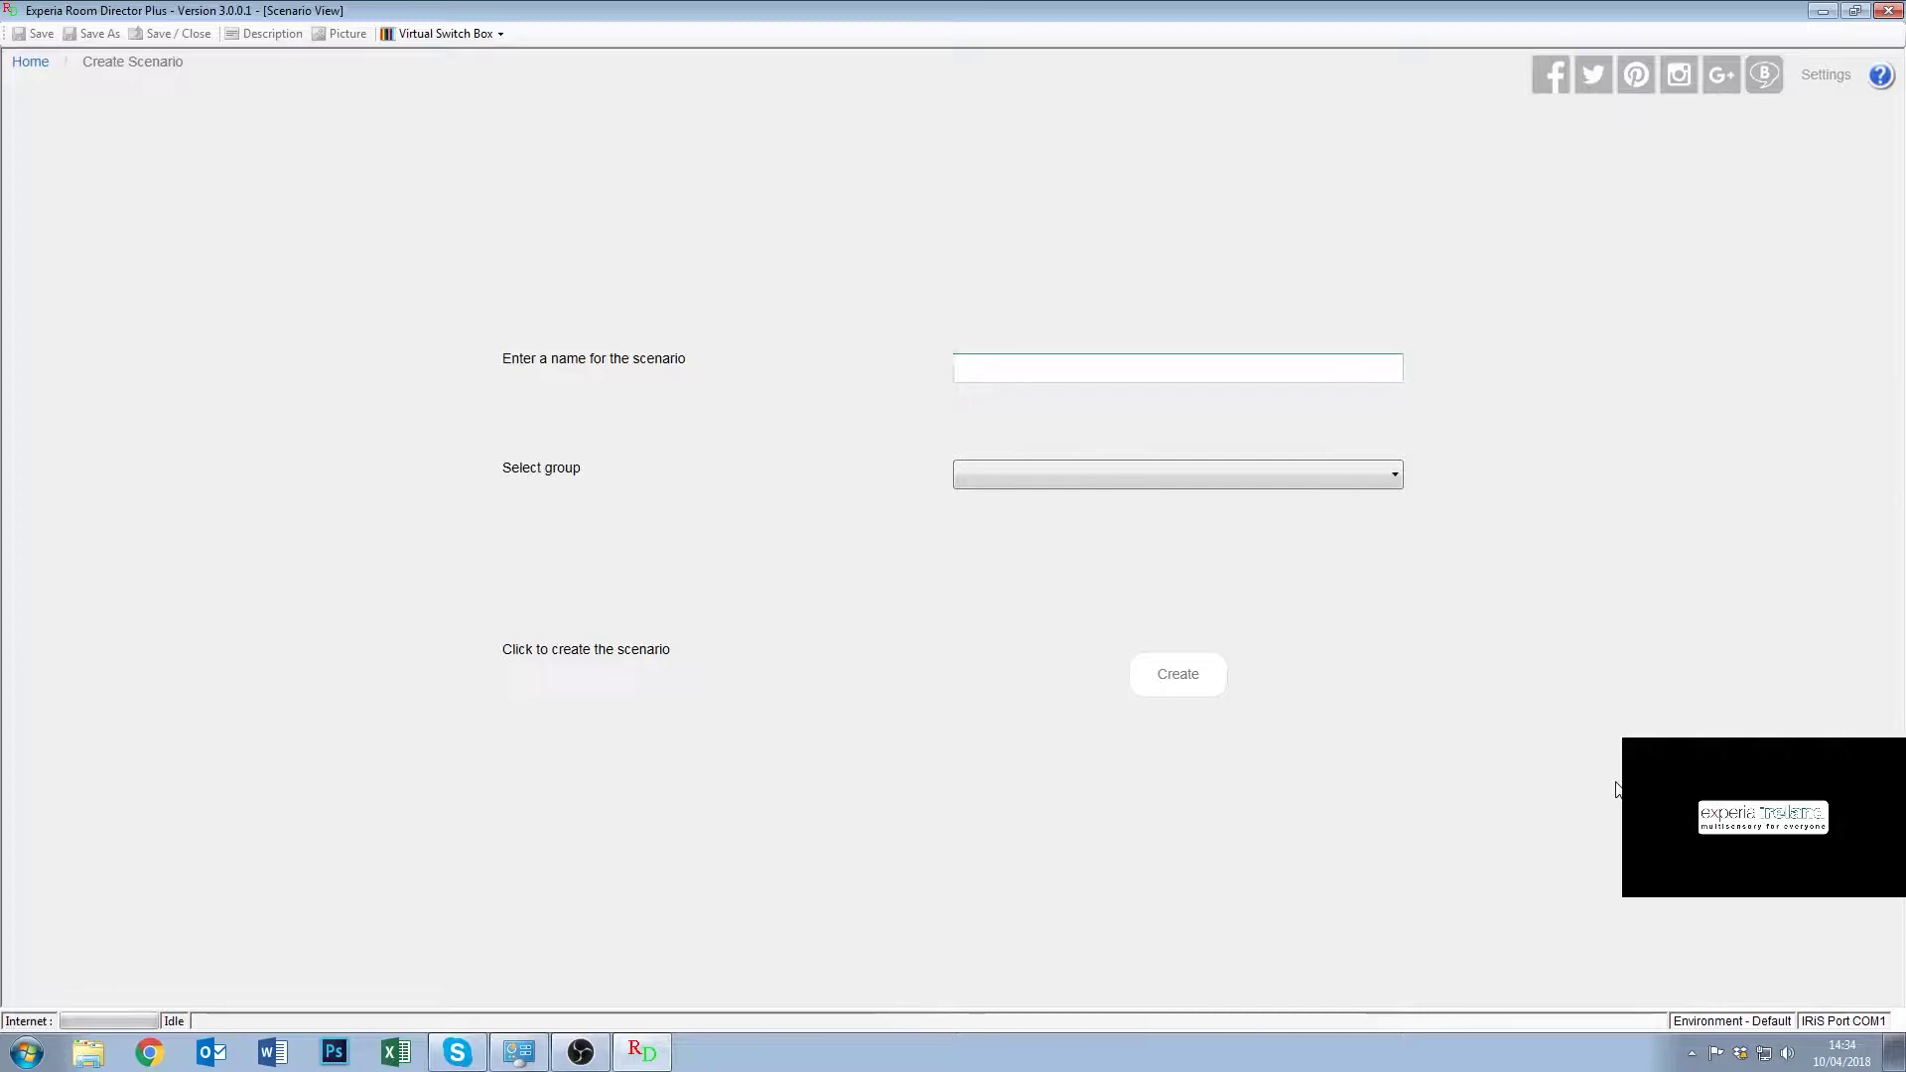
pyautogui.write('Calming Space Scenes')
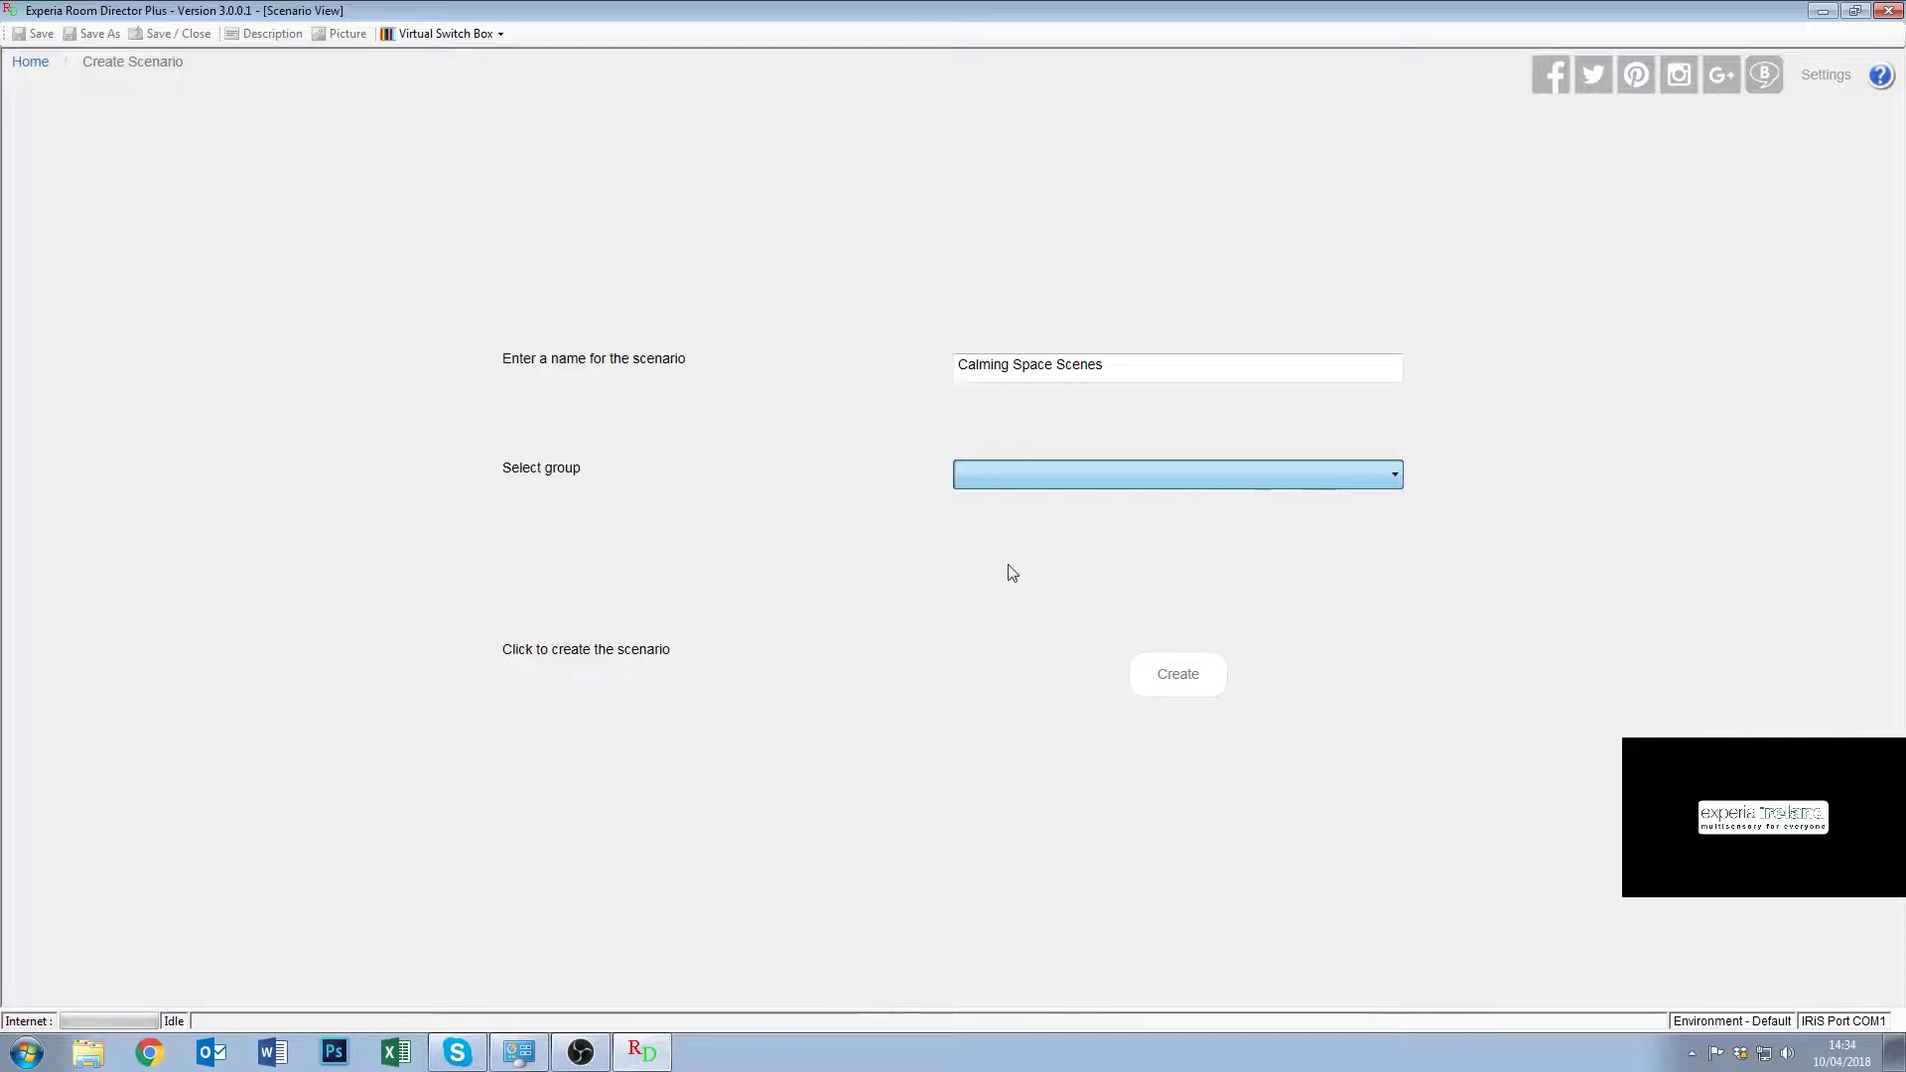
pyautogui.press('Down')
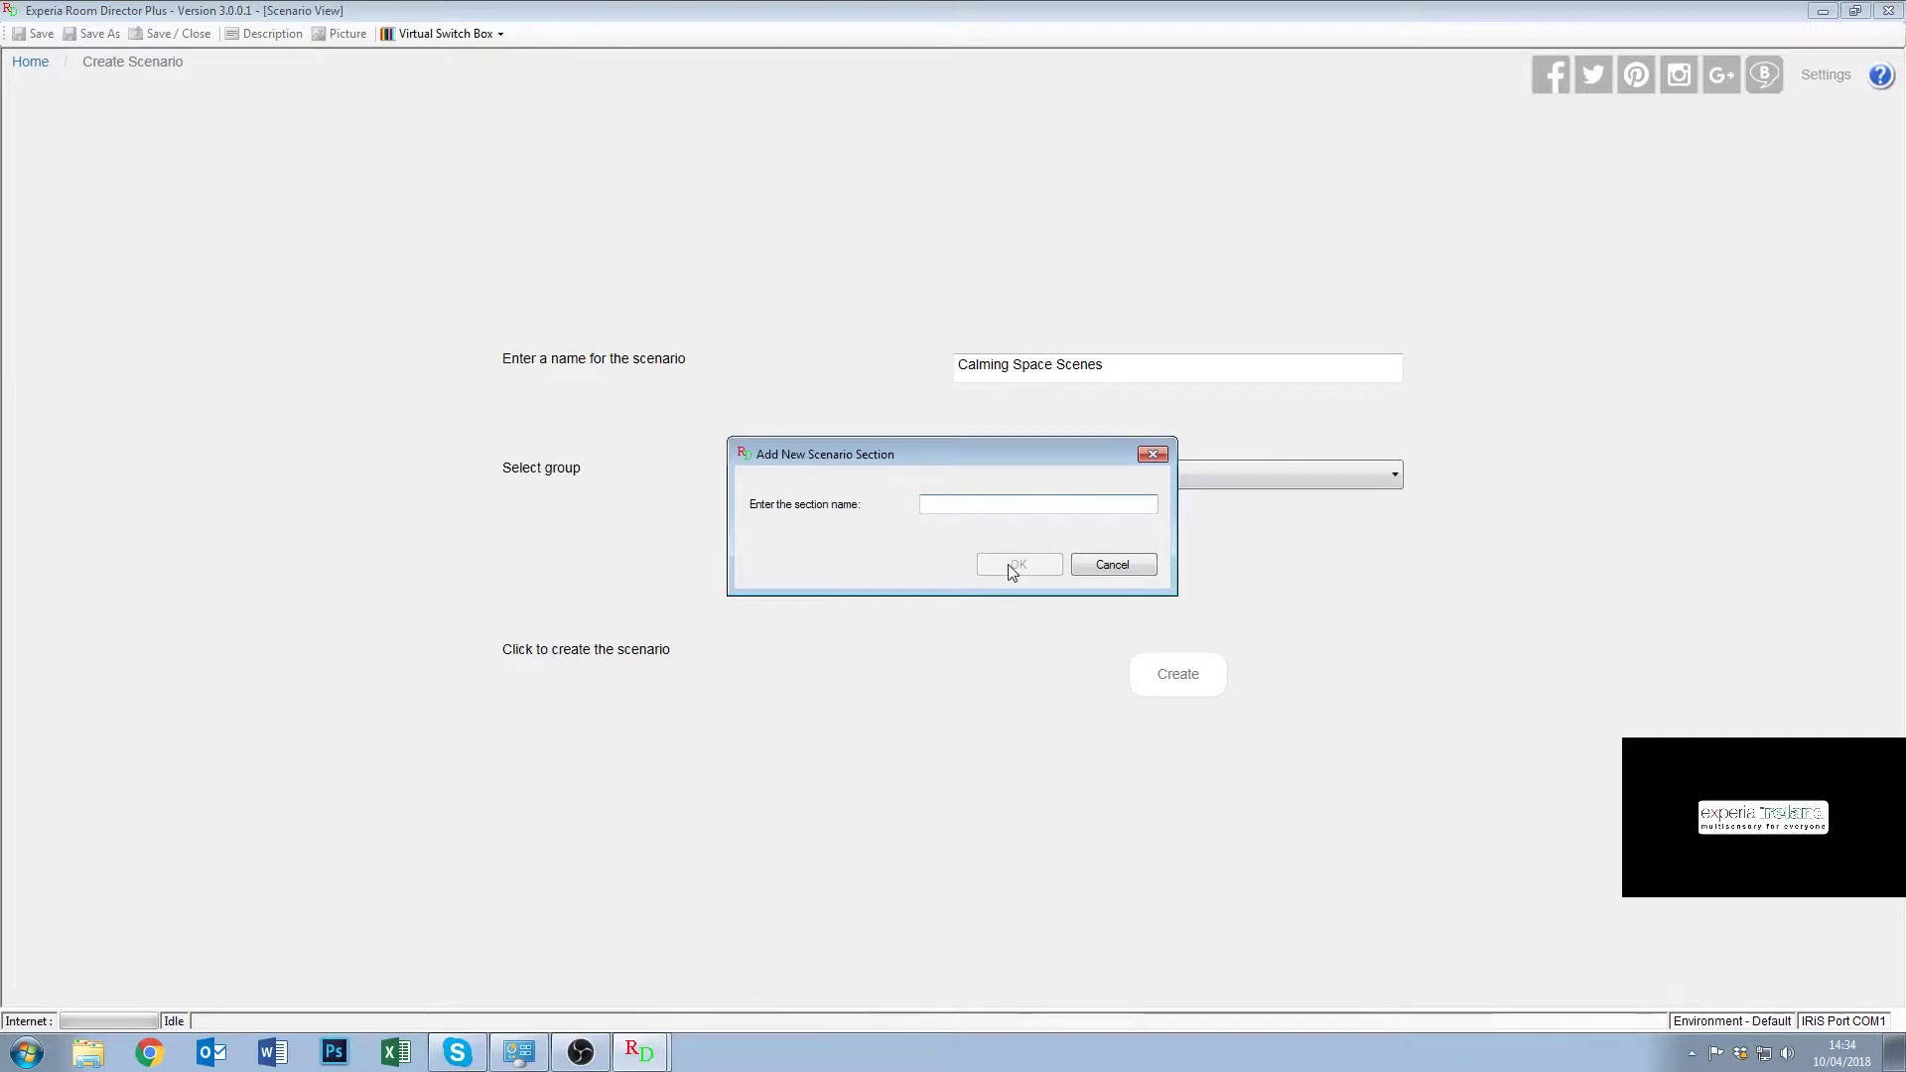
pyautogui.write('Calming Scenes')
pyautogui.click(1012, 568)
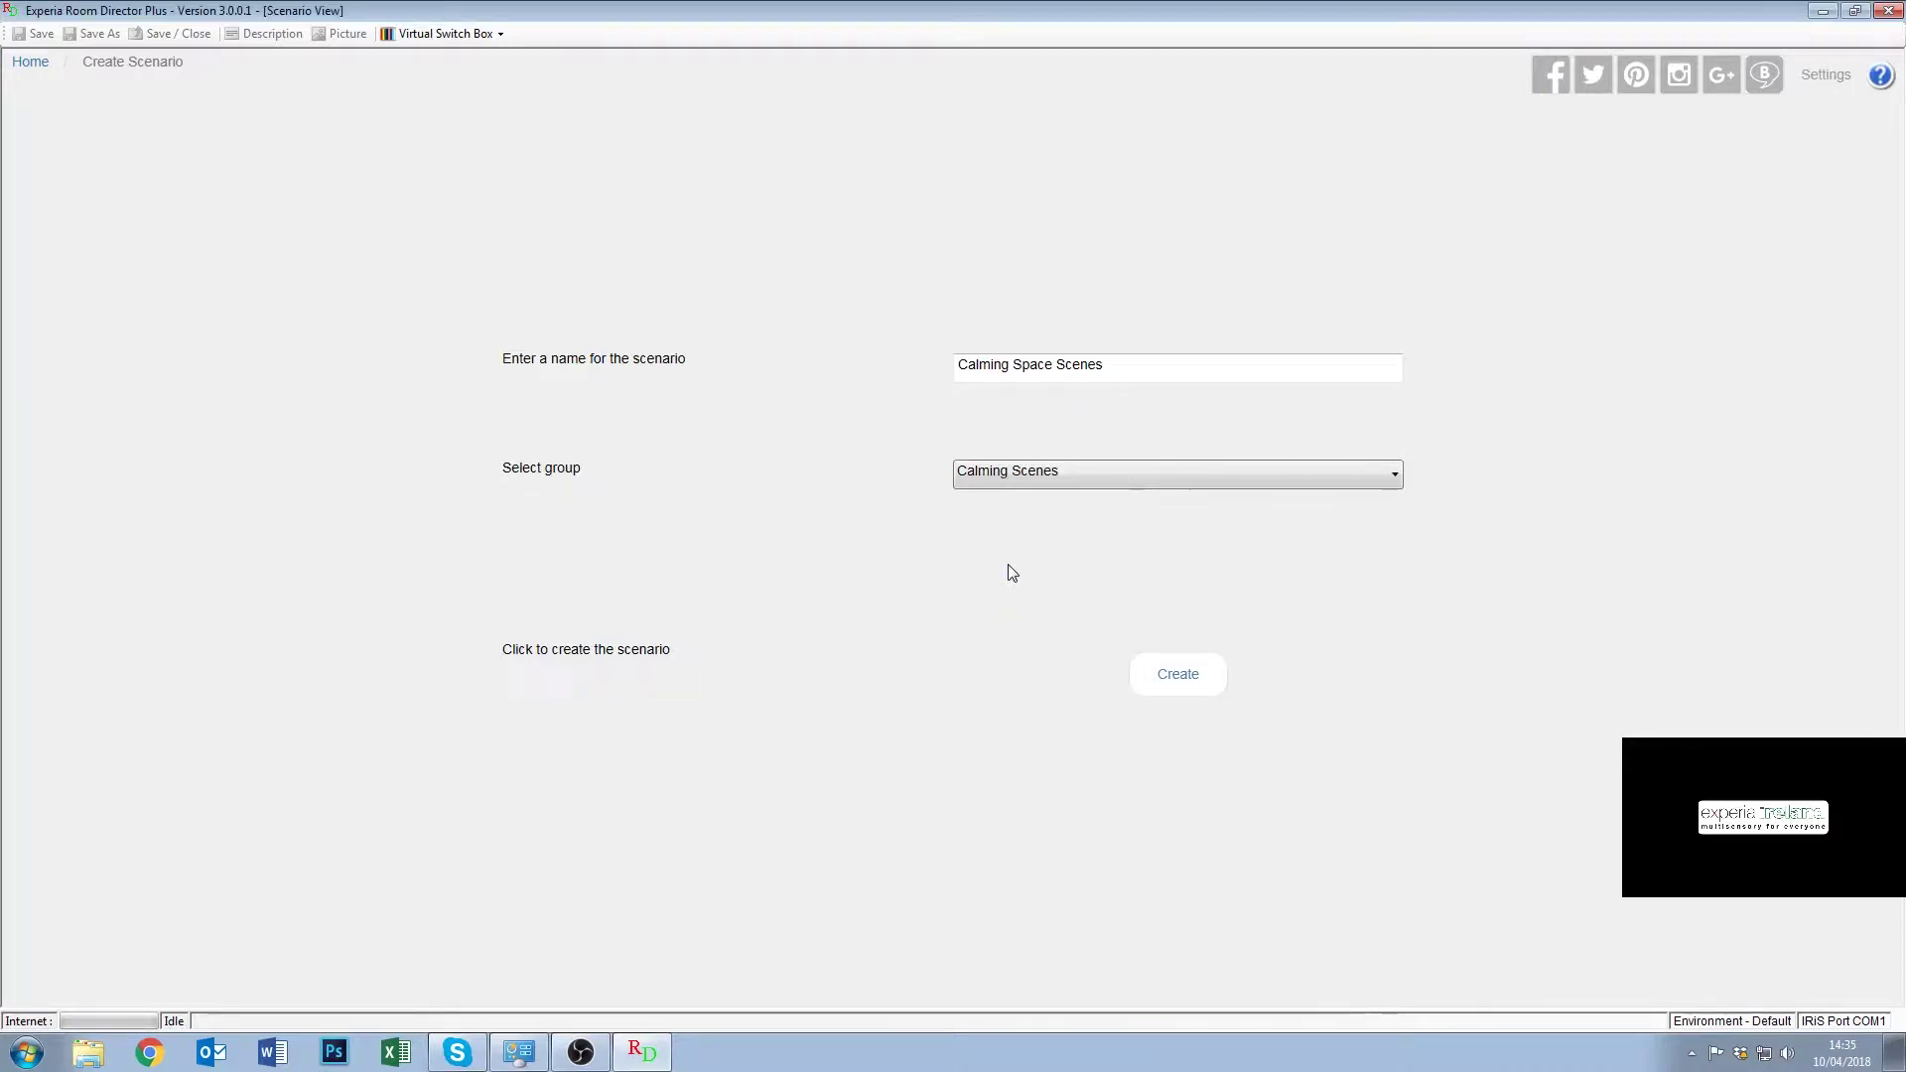
pyautogui.click(1177, 676)
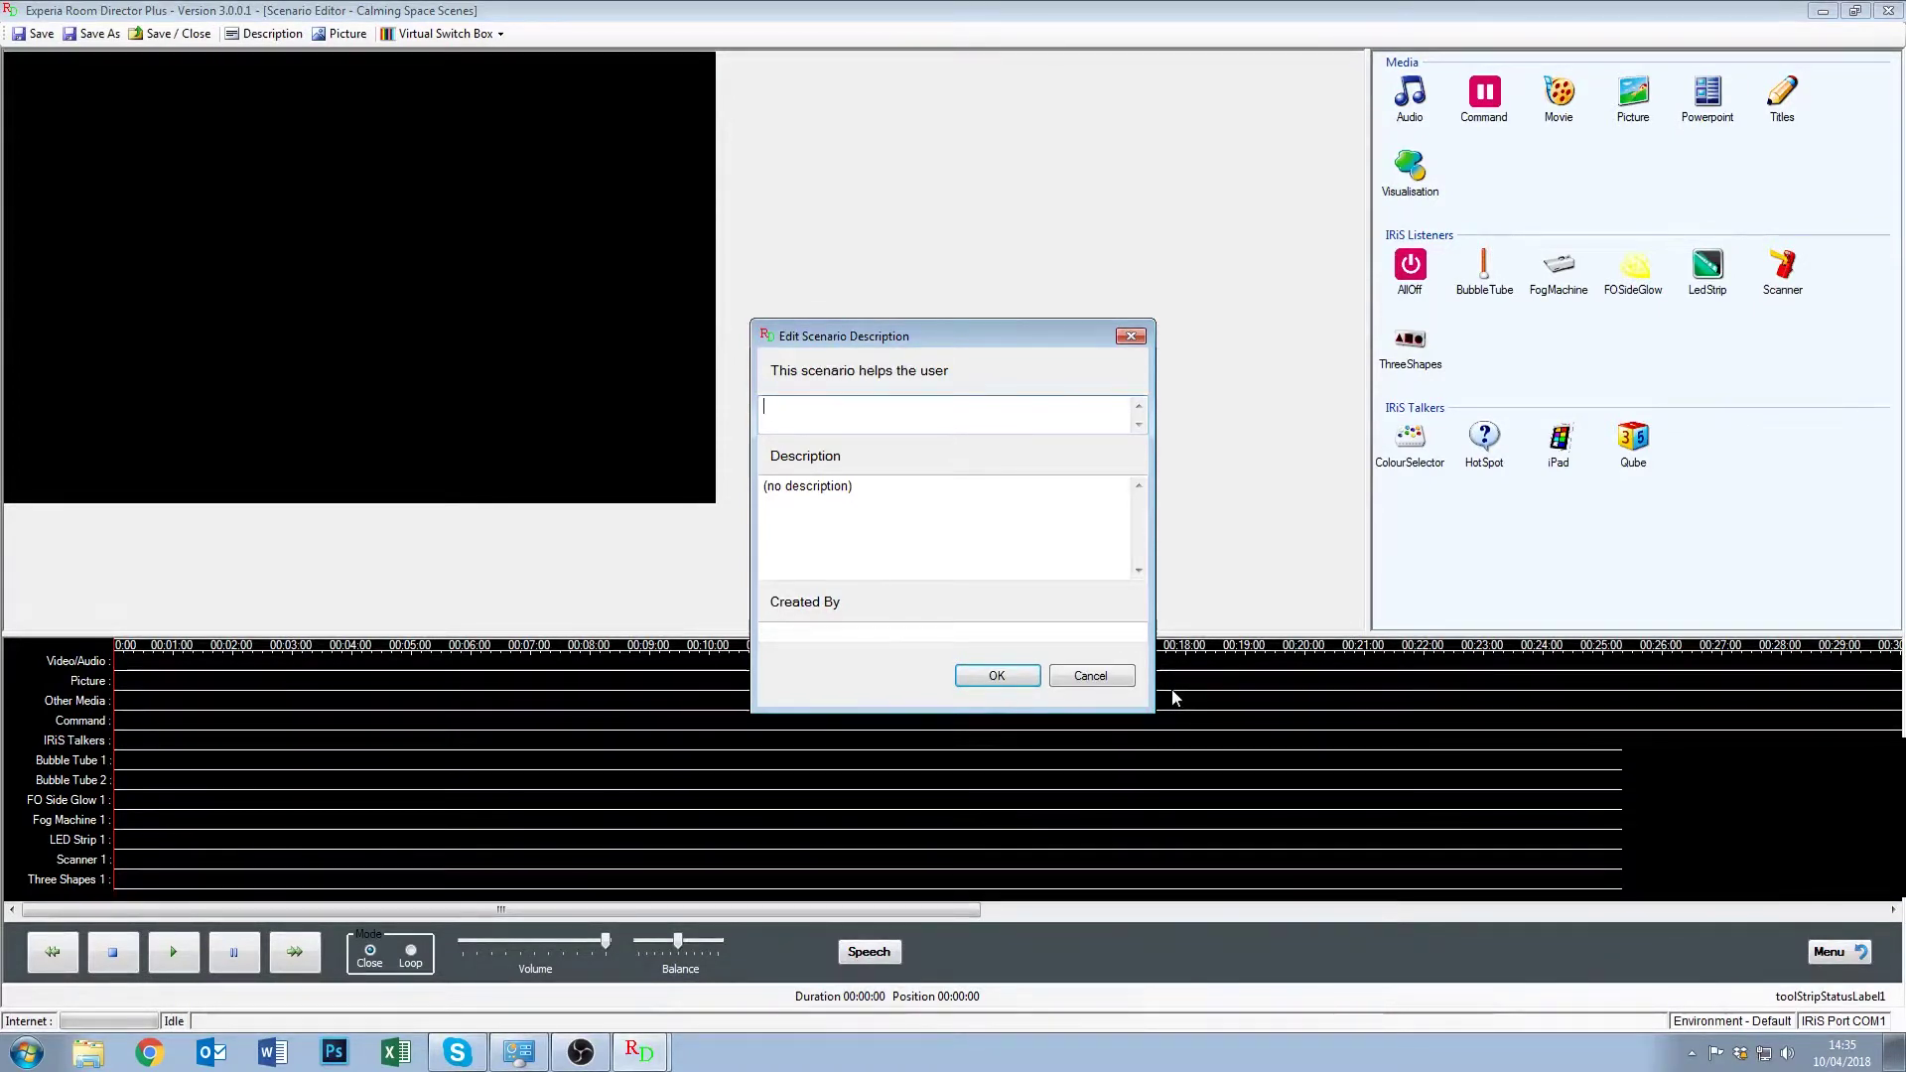
# State that the scenario helps the user "Calm, relax, take it easy".
pyautogui.write('Cal')
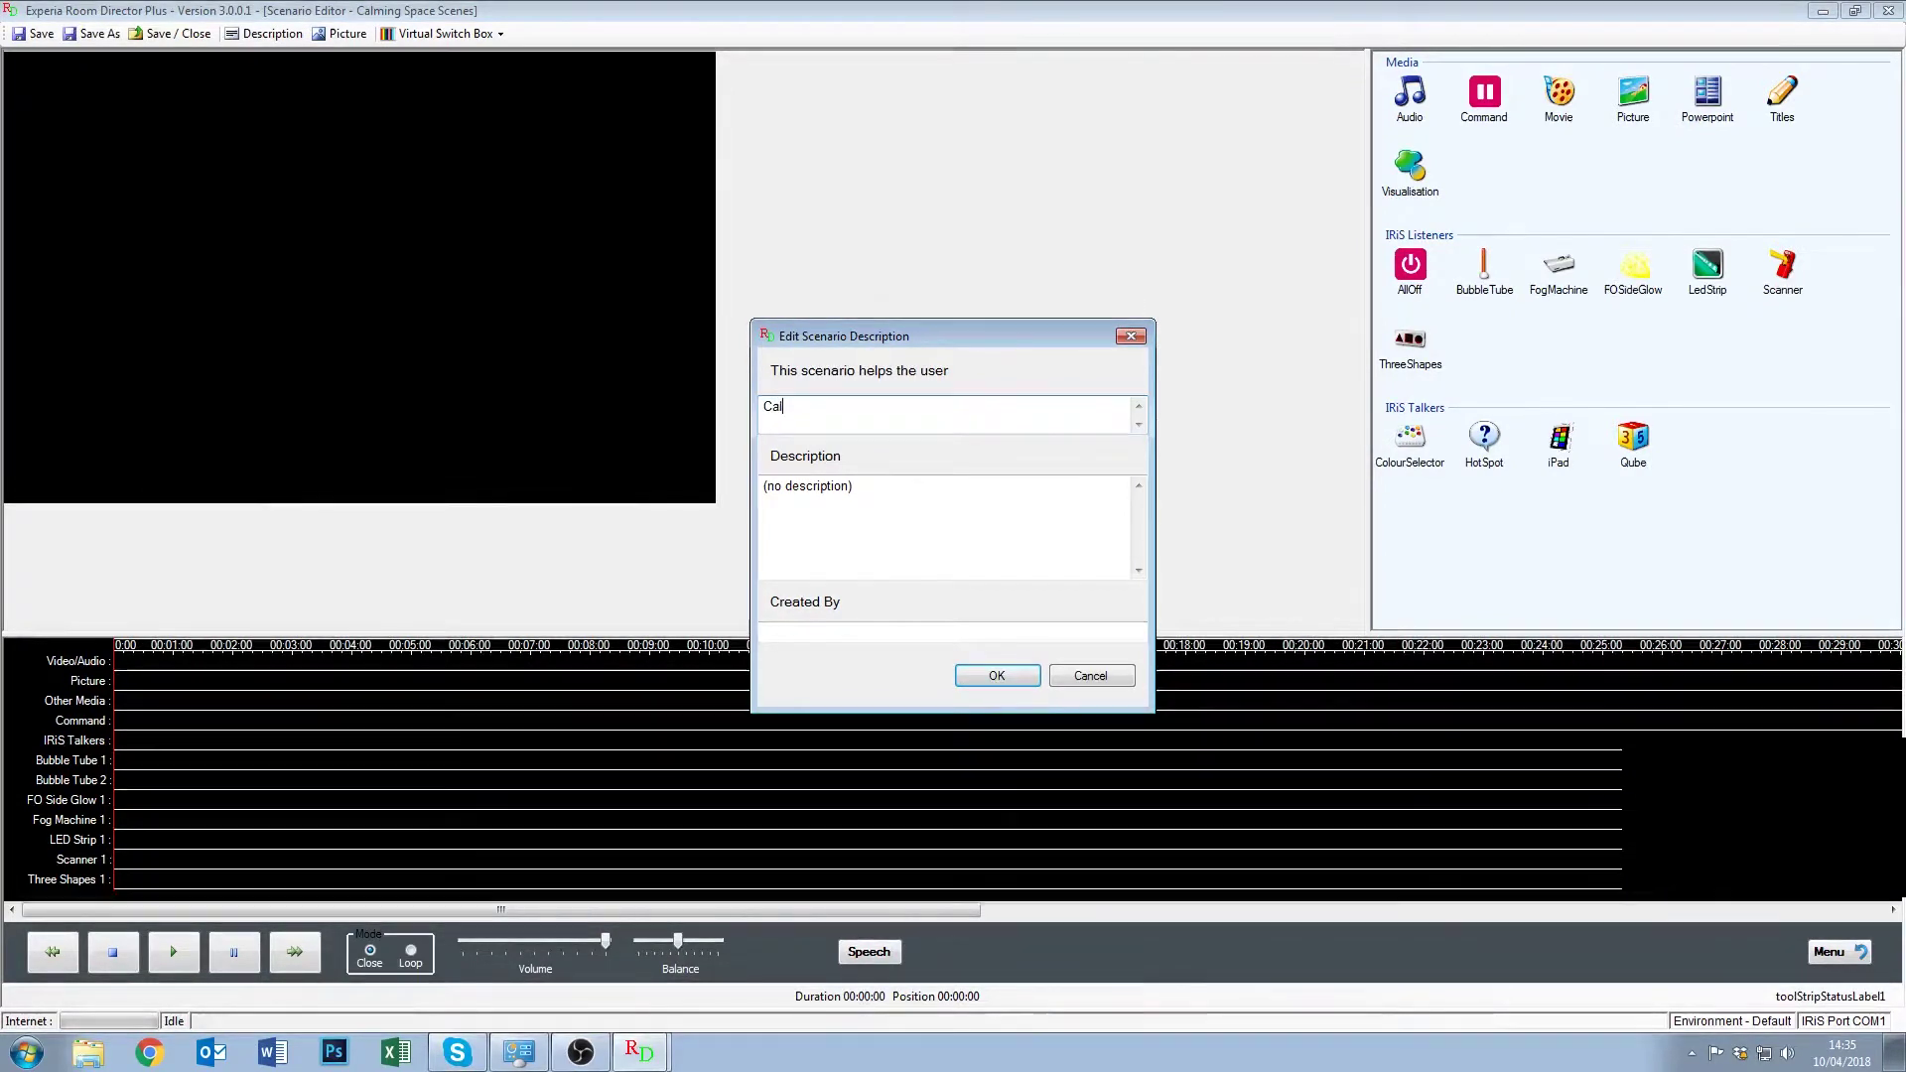
pyautogui.write('m')
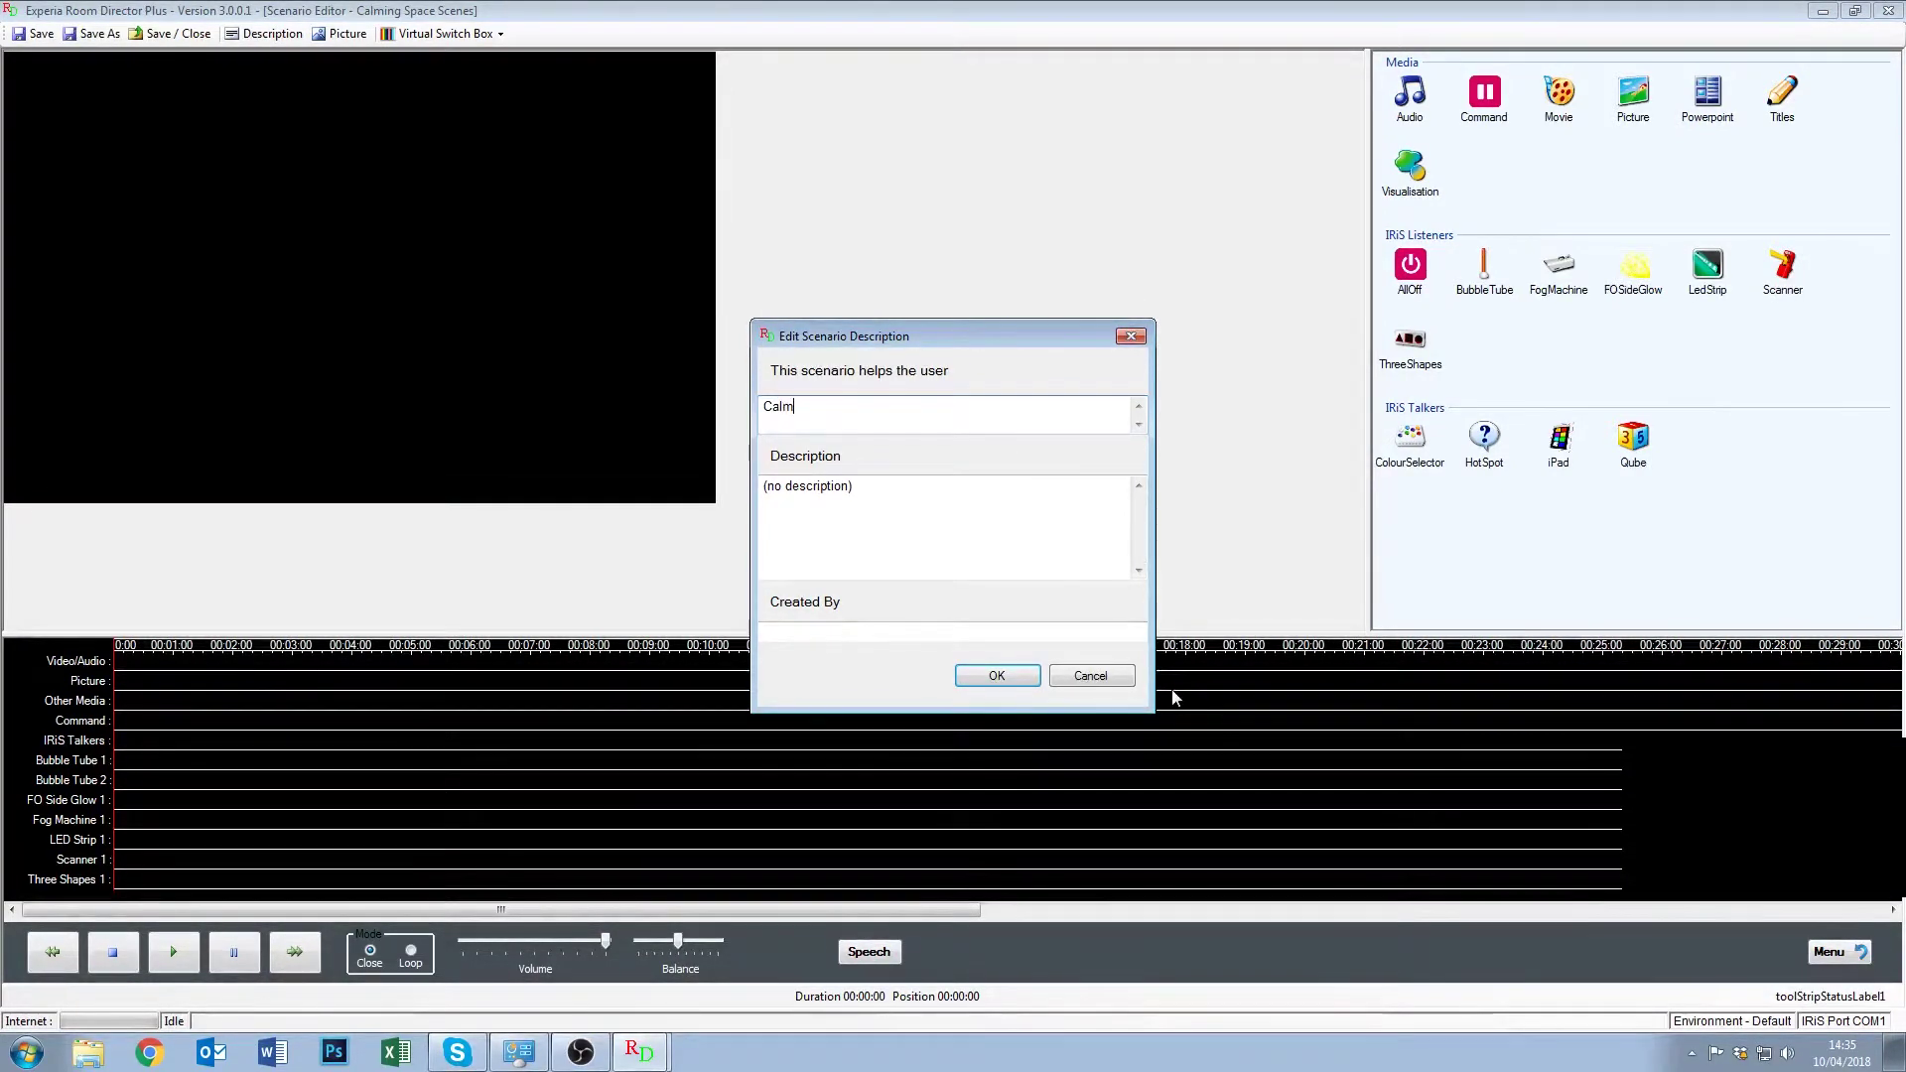
pyautogui.write(', relax, take it easy')
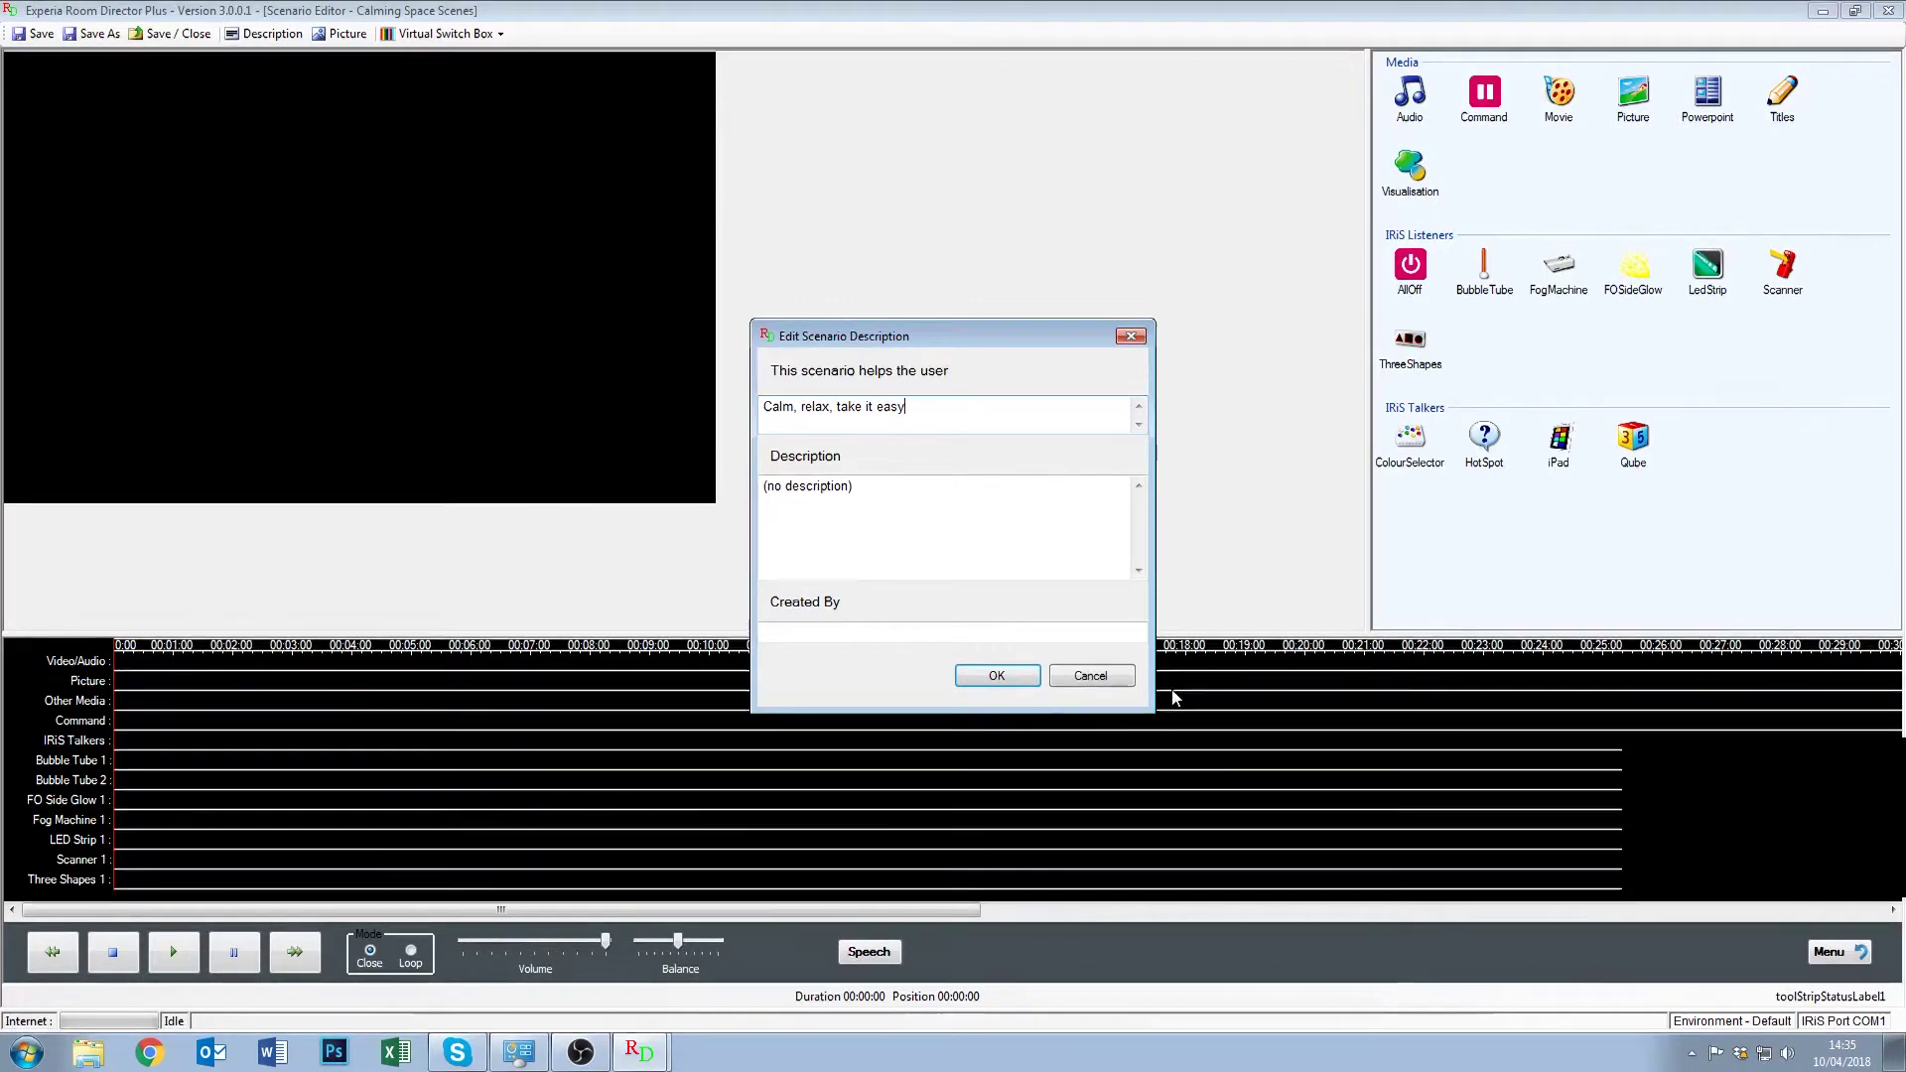
# Replace the placeholder scenario description with "Calming Space Scenes, with light effects from IRiS Listeners".
pyautogui.click(880, 503)
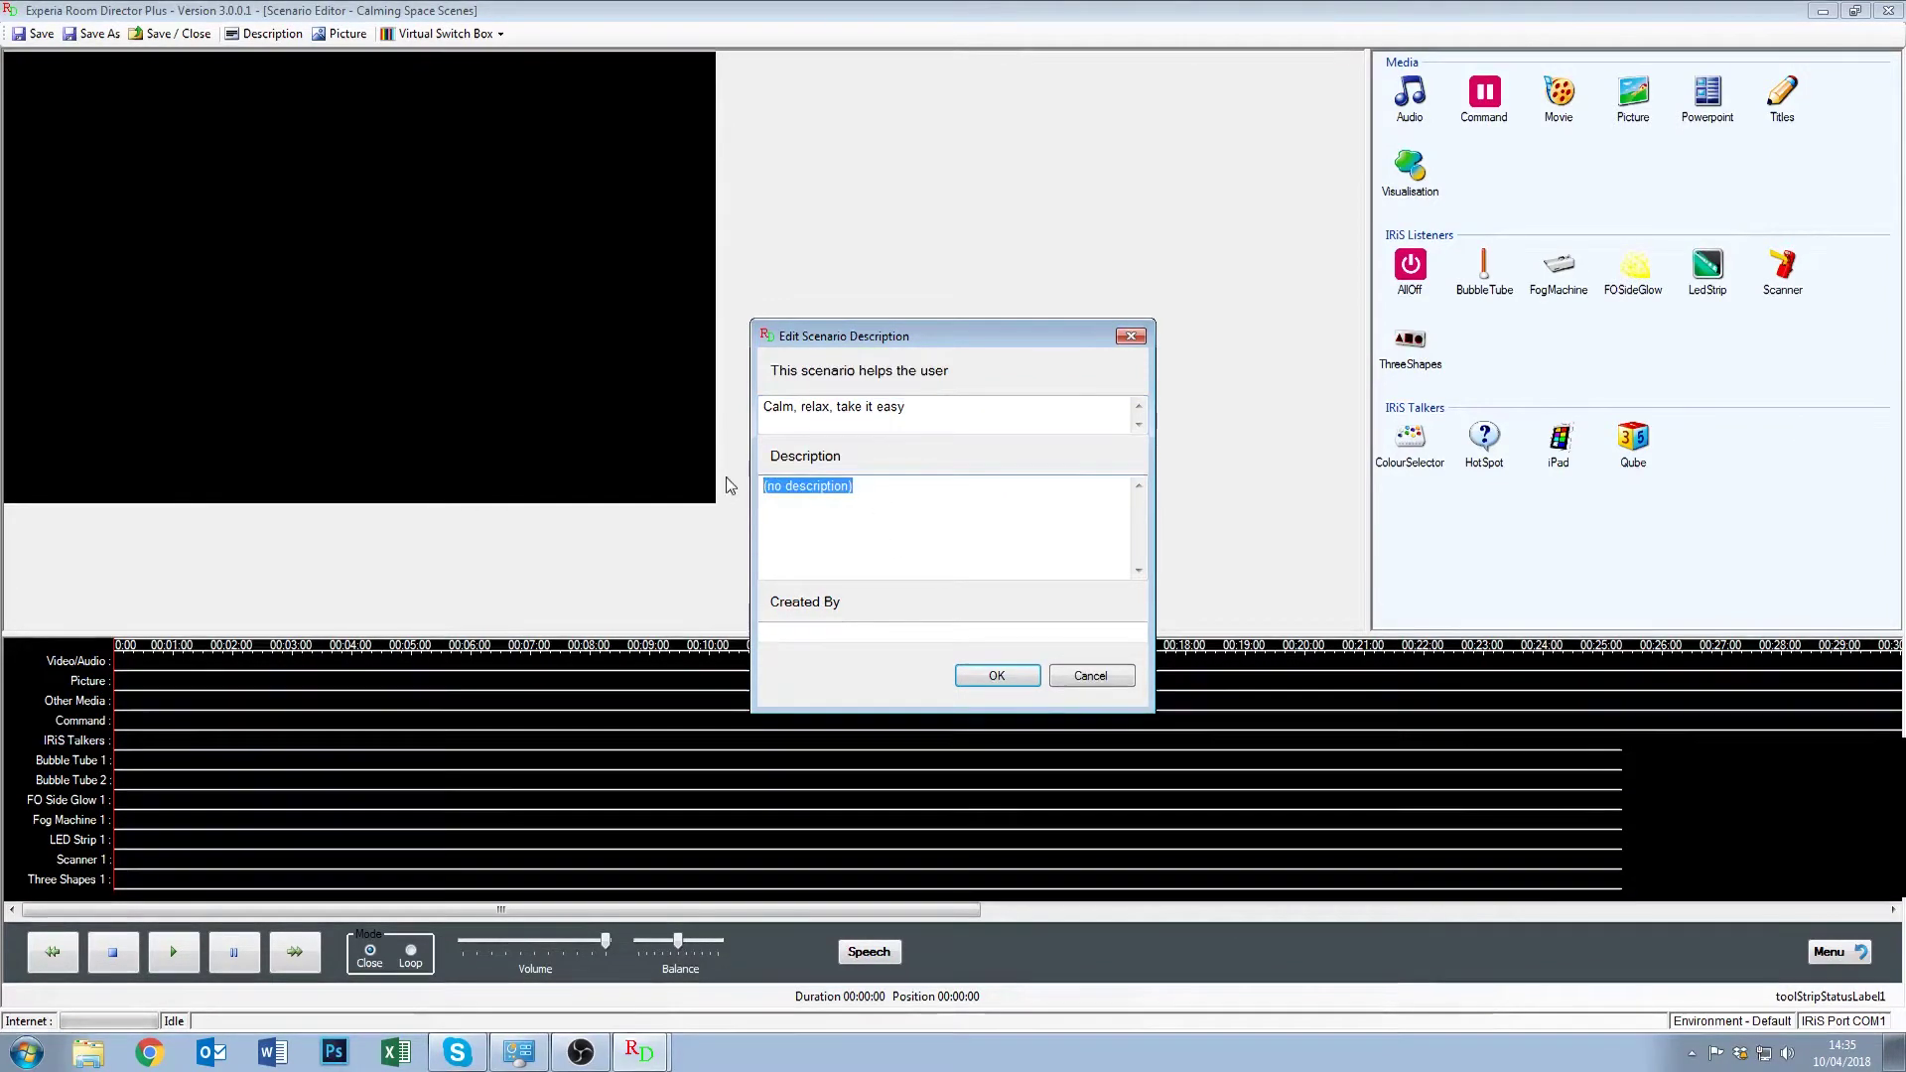
pyautogui.write('Calming Space')
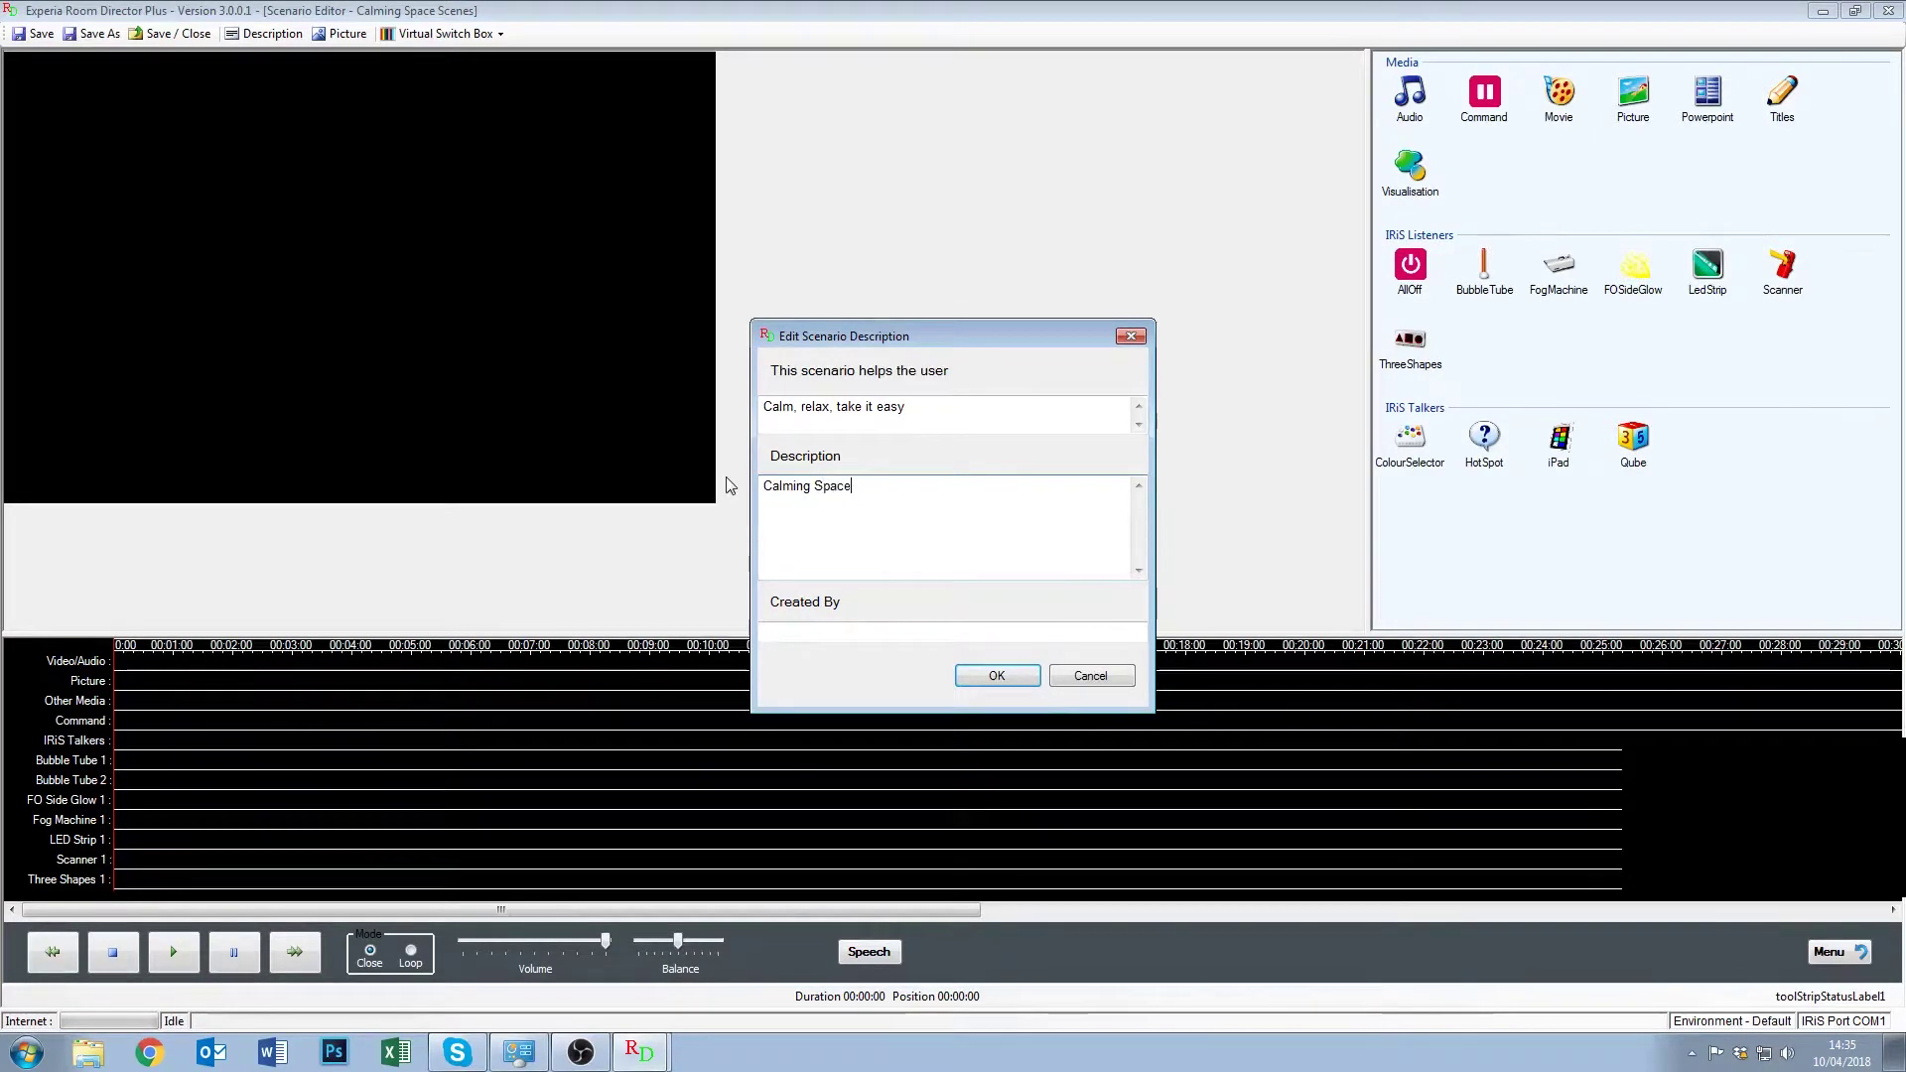
pyautogui.write(' Scenes, with lu')
pyautogui.press('BackSpace')
pyautogui.write('ight')
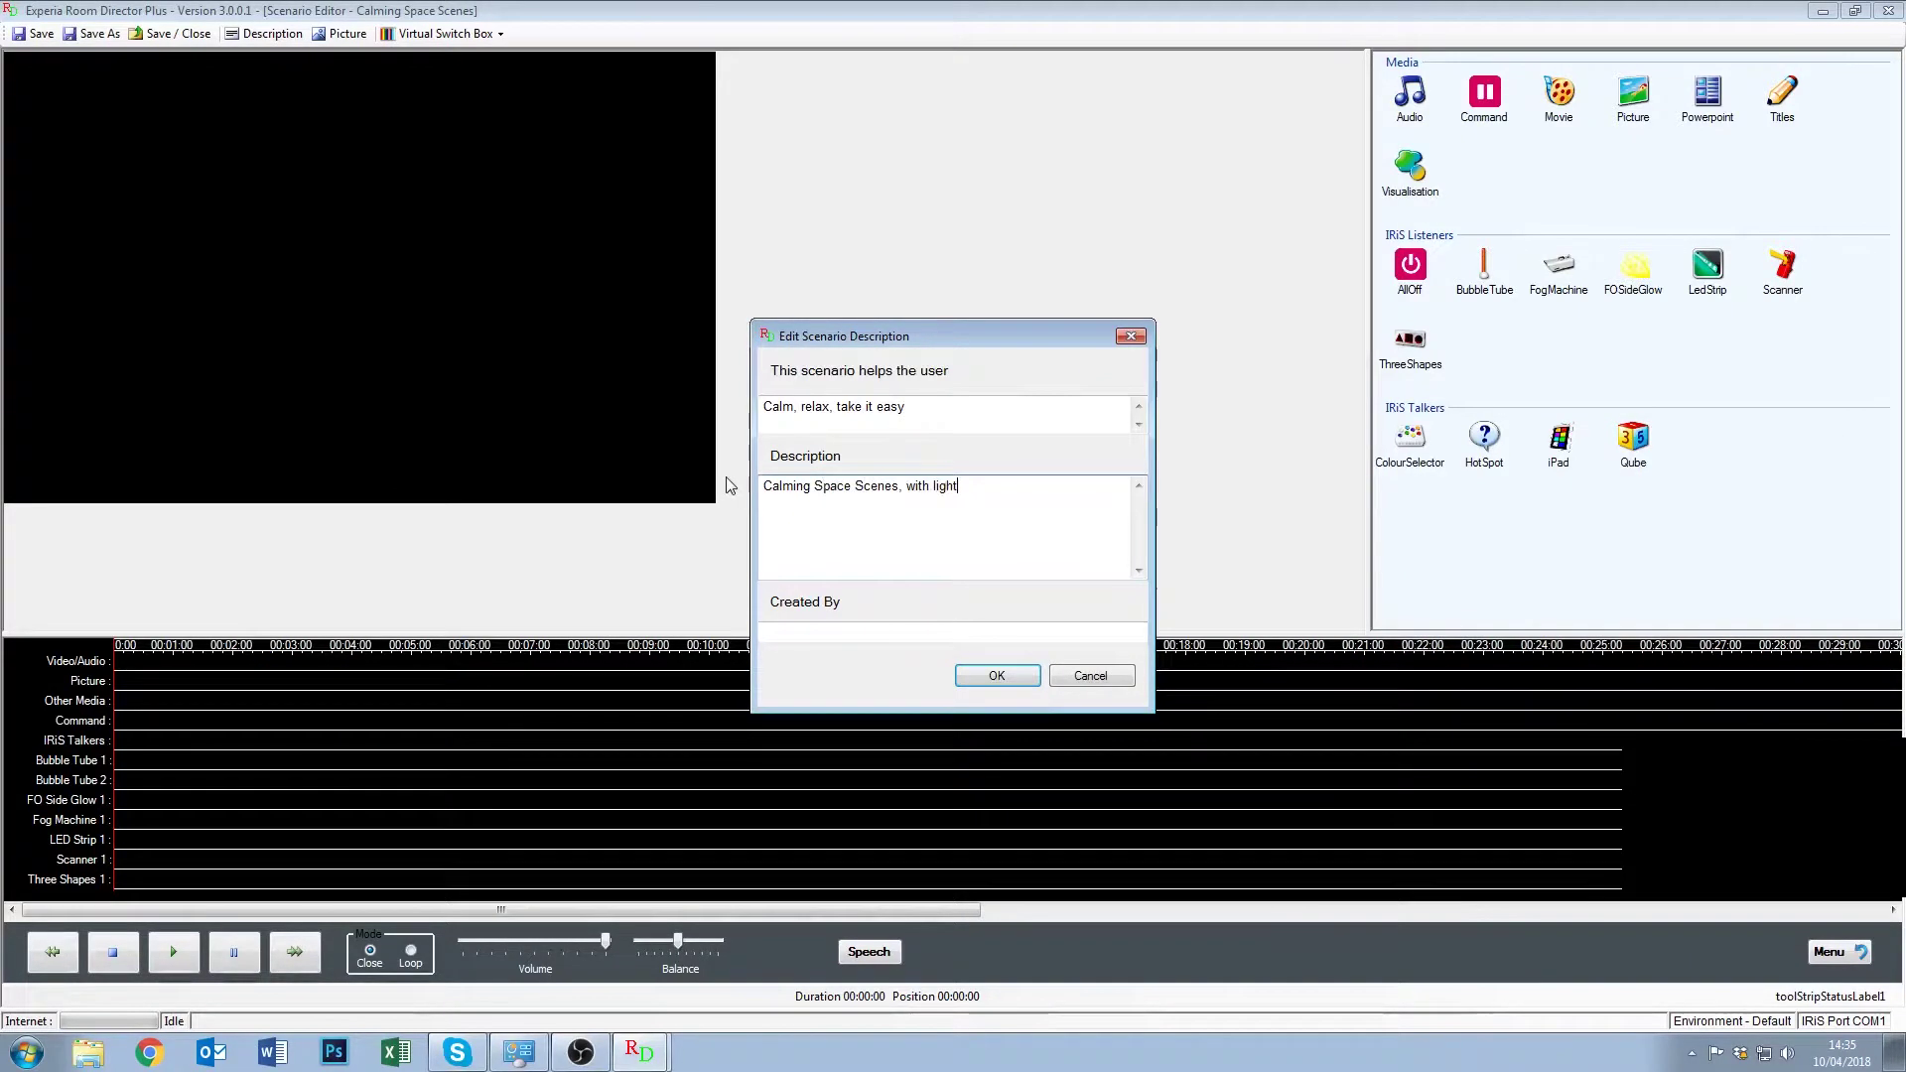
pyautogui.write(' effects')
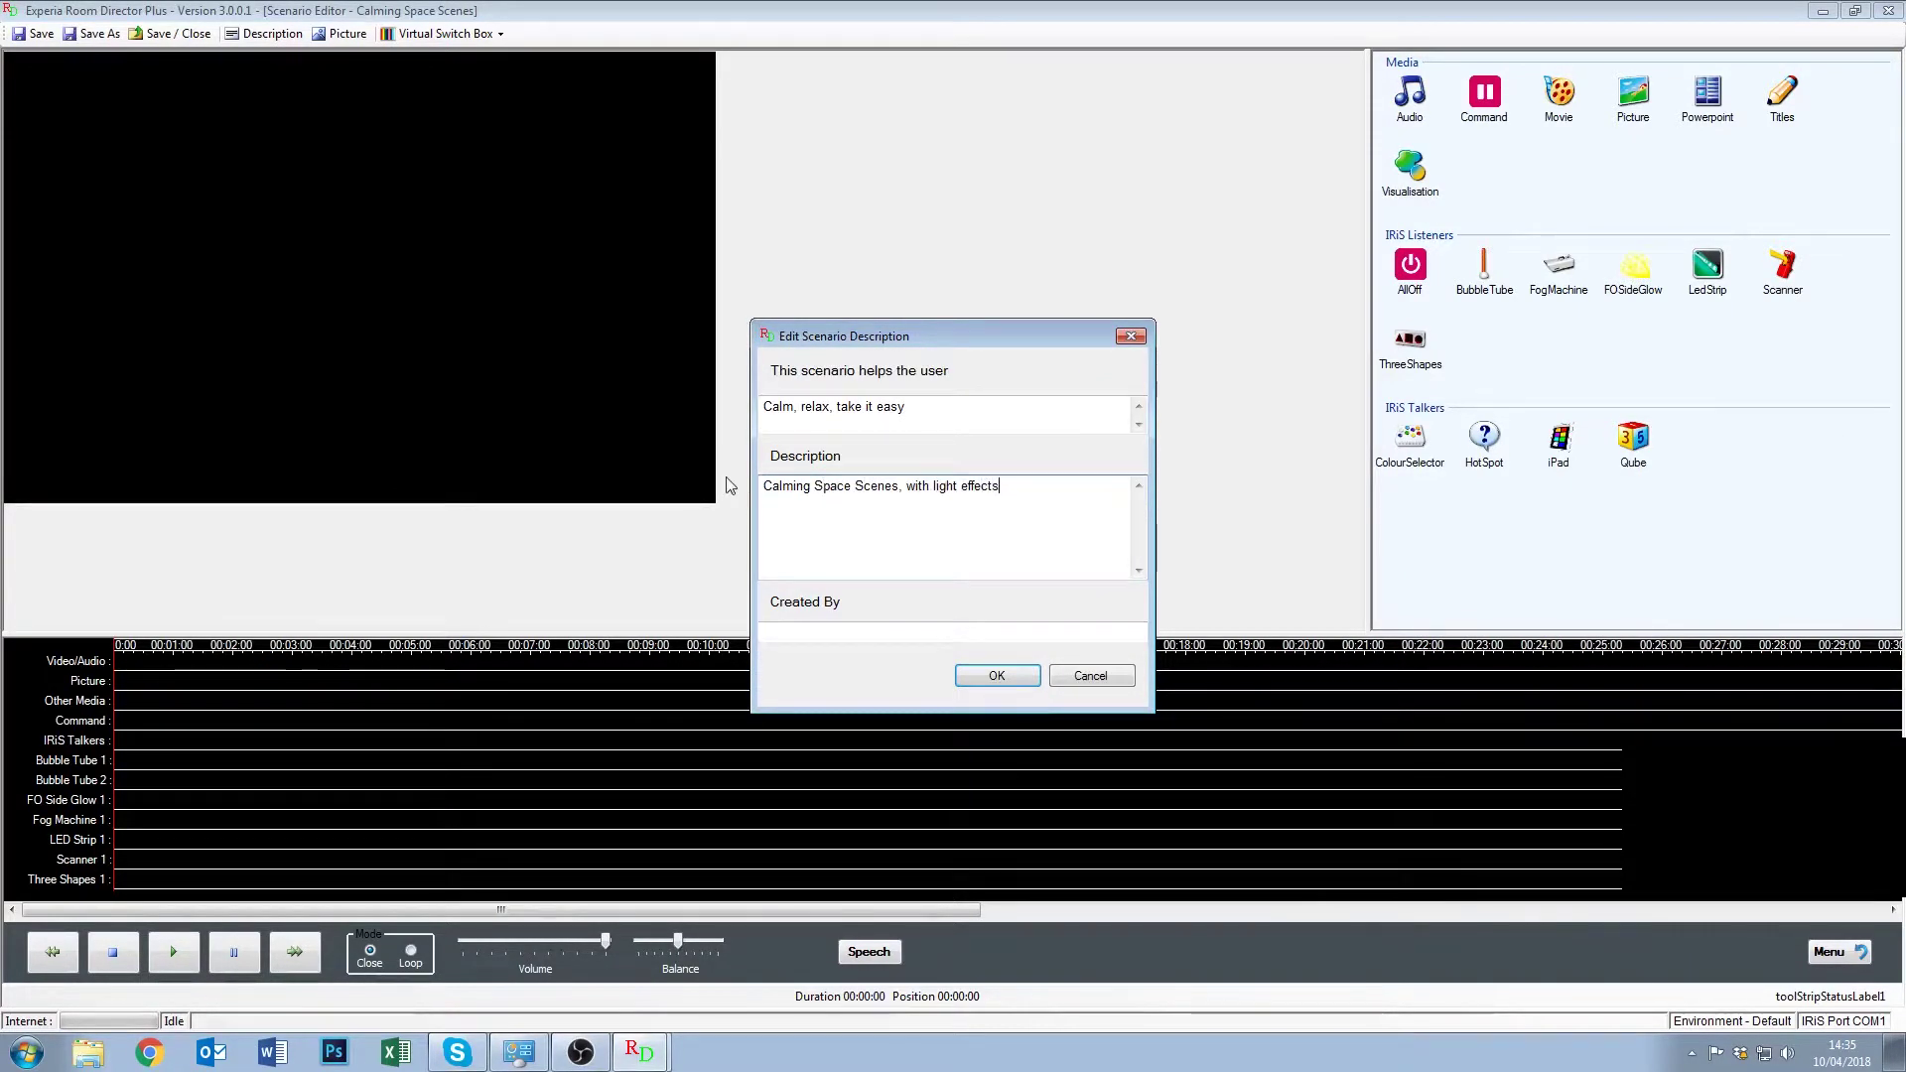
pyautogui.write(' from Iri')
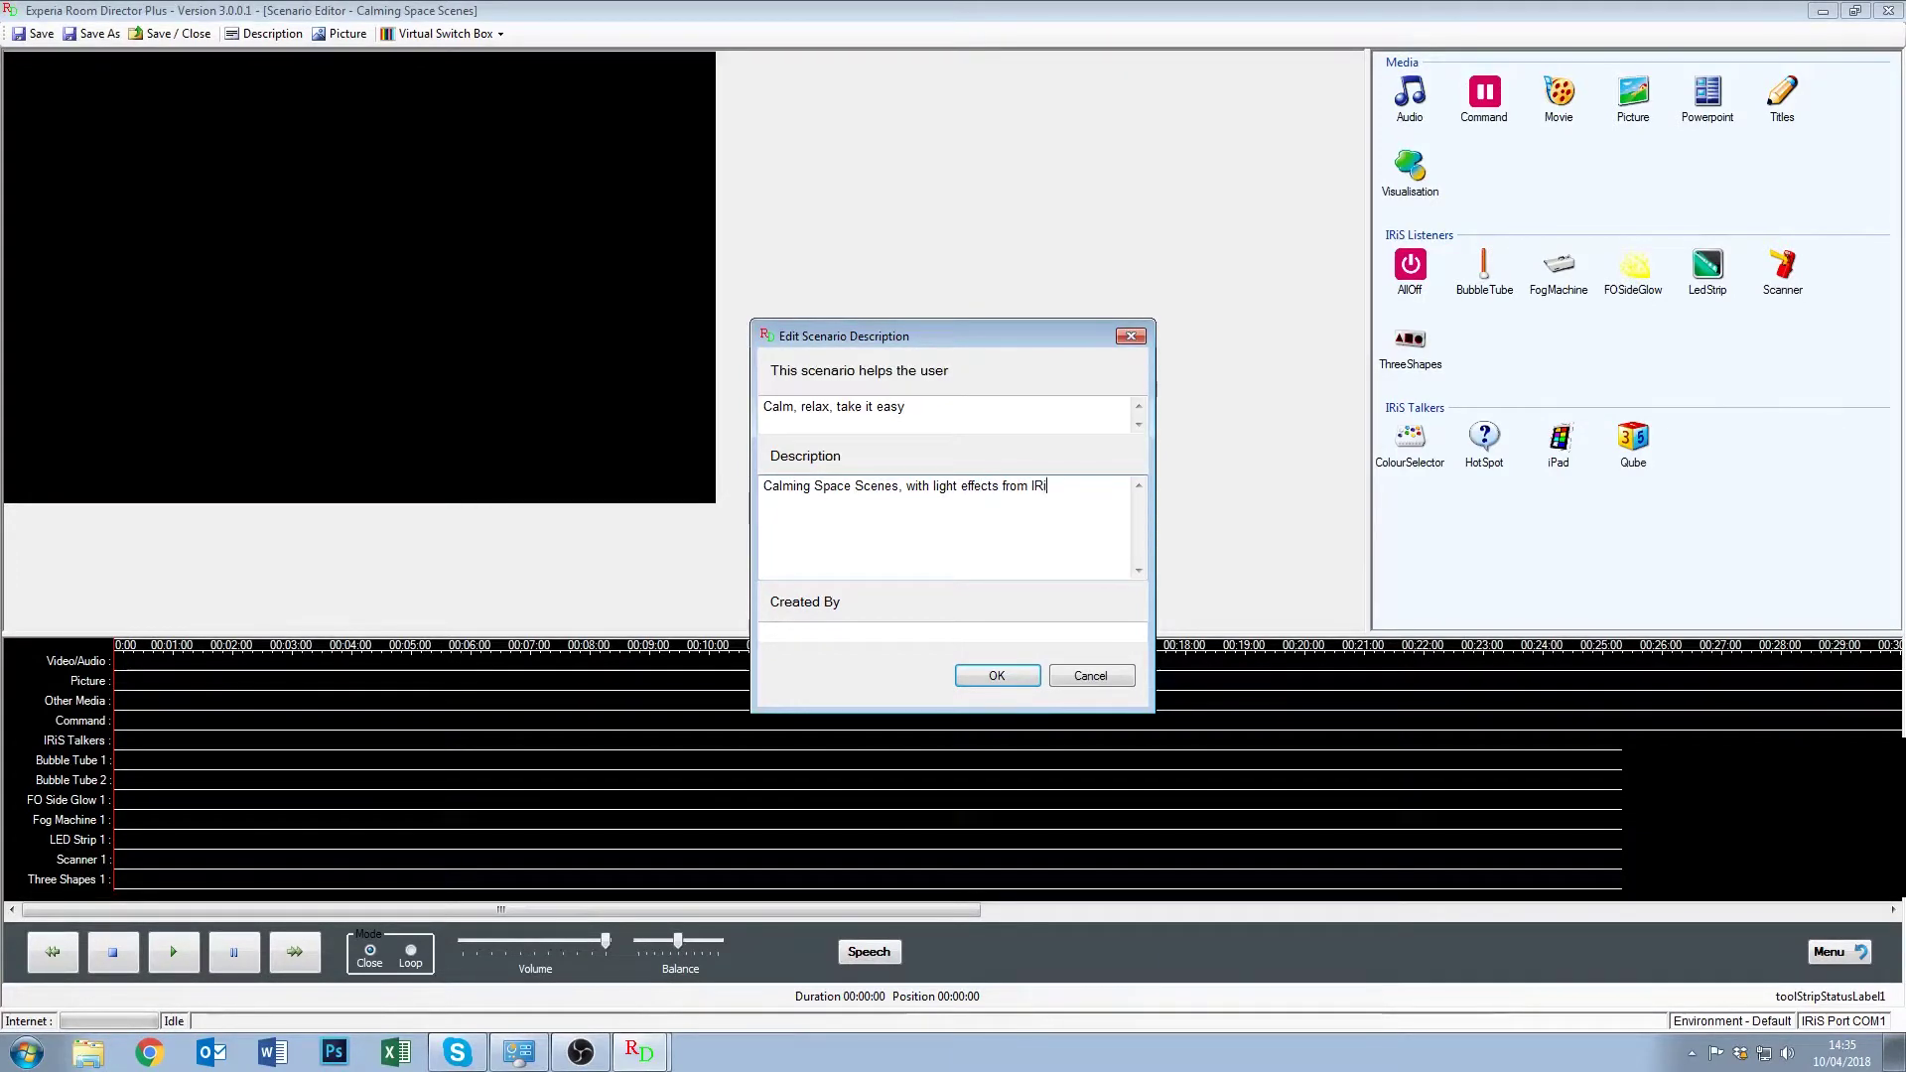
pyautogui.press('BackSpace')
pyautogui.press('BackSpace')
pyautogui.write('RiS Listeners')
# Enter the creator's name, confirm the scenario description and reopen it to check the entries.
pyautogui.click(813, 625)
pyautogui.write('Warren')
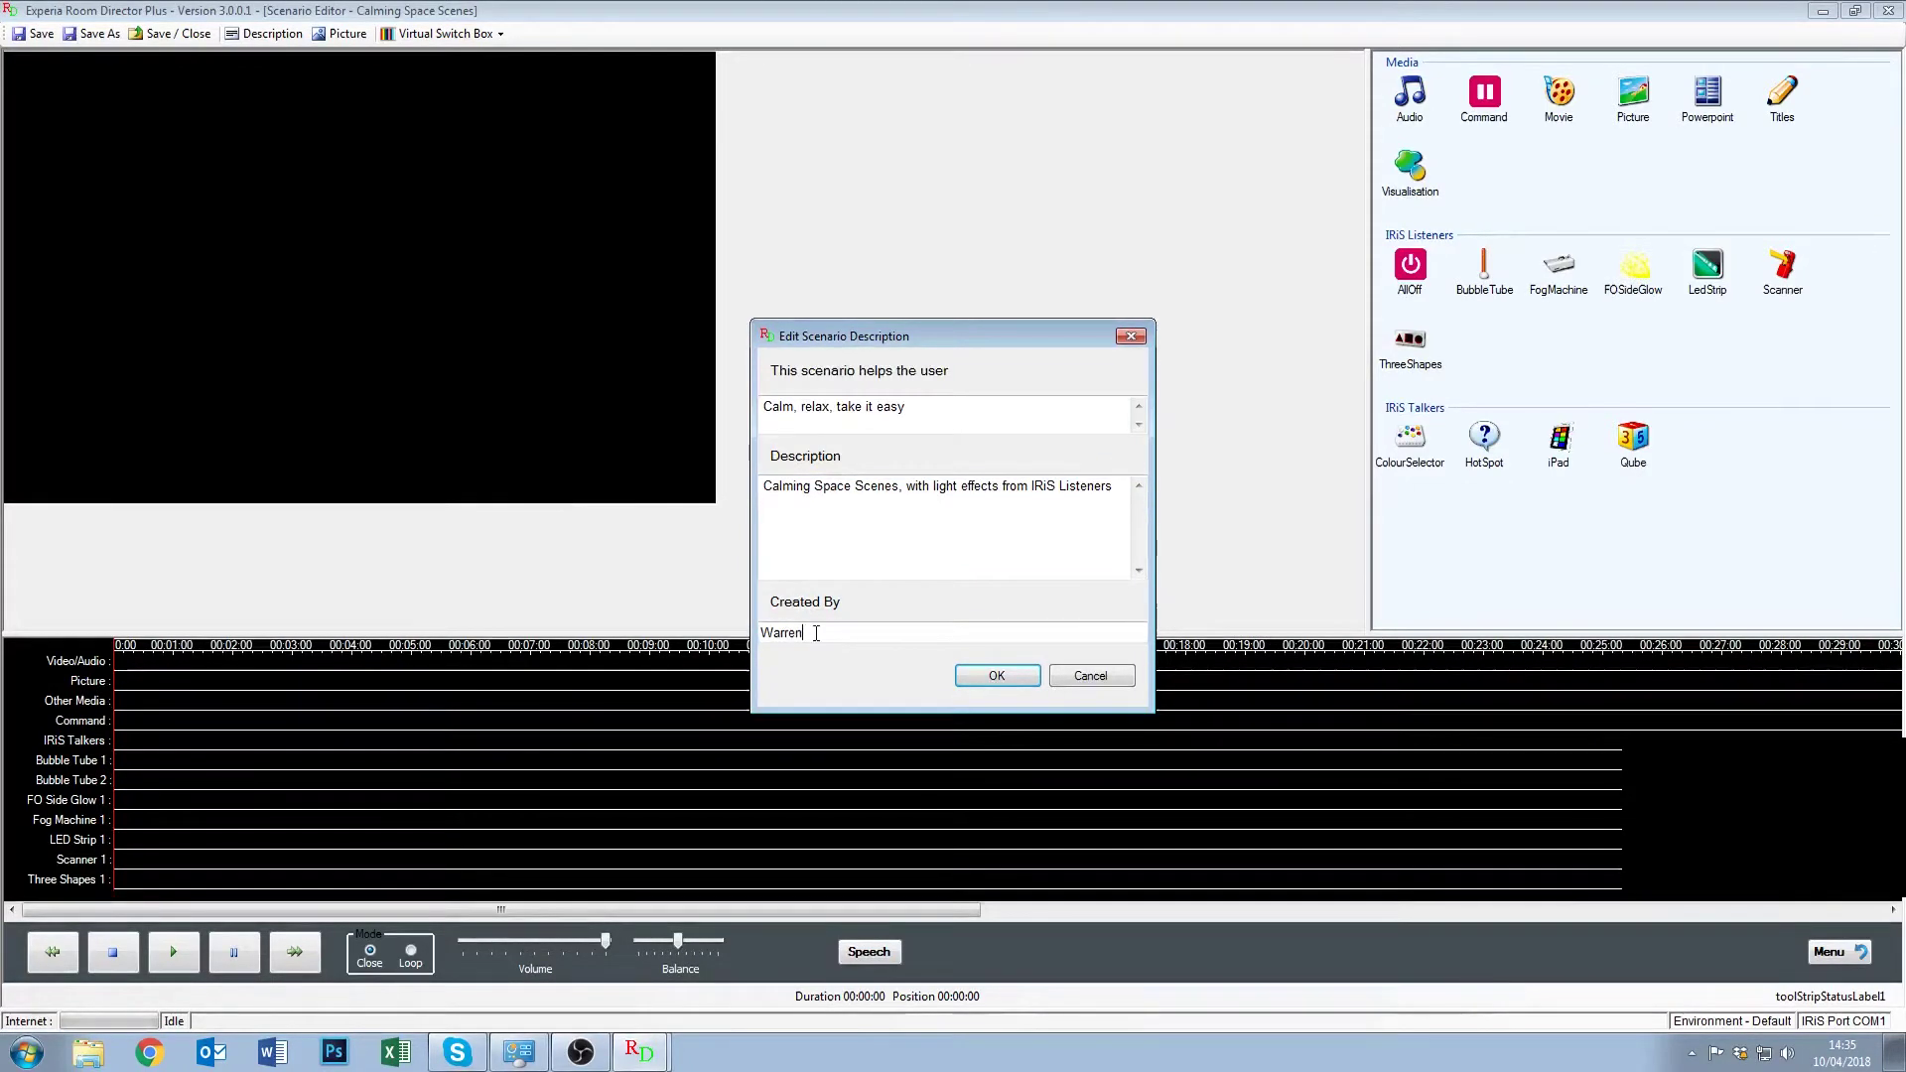
pyautogui.click(996, 677)
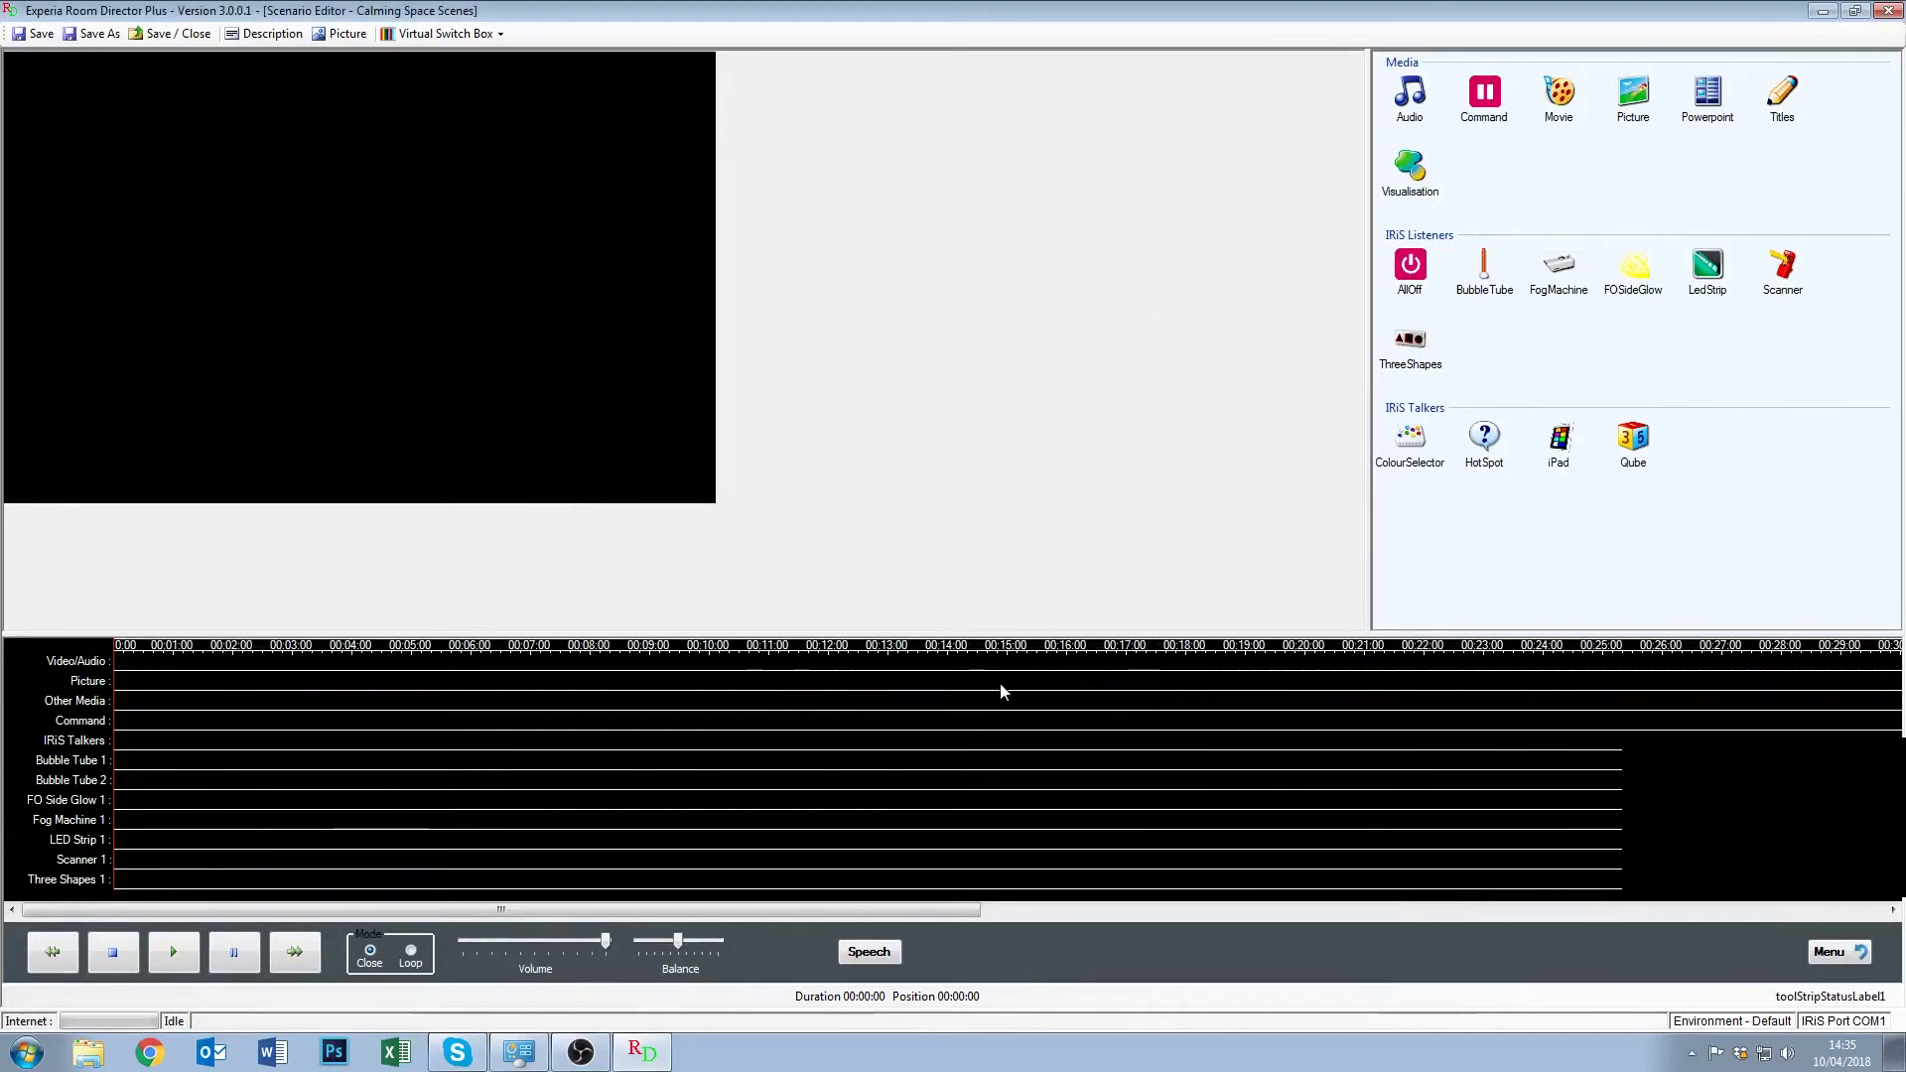
pyautogui.click(273, 36)
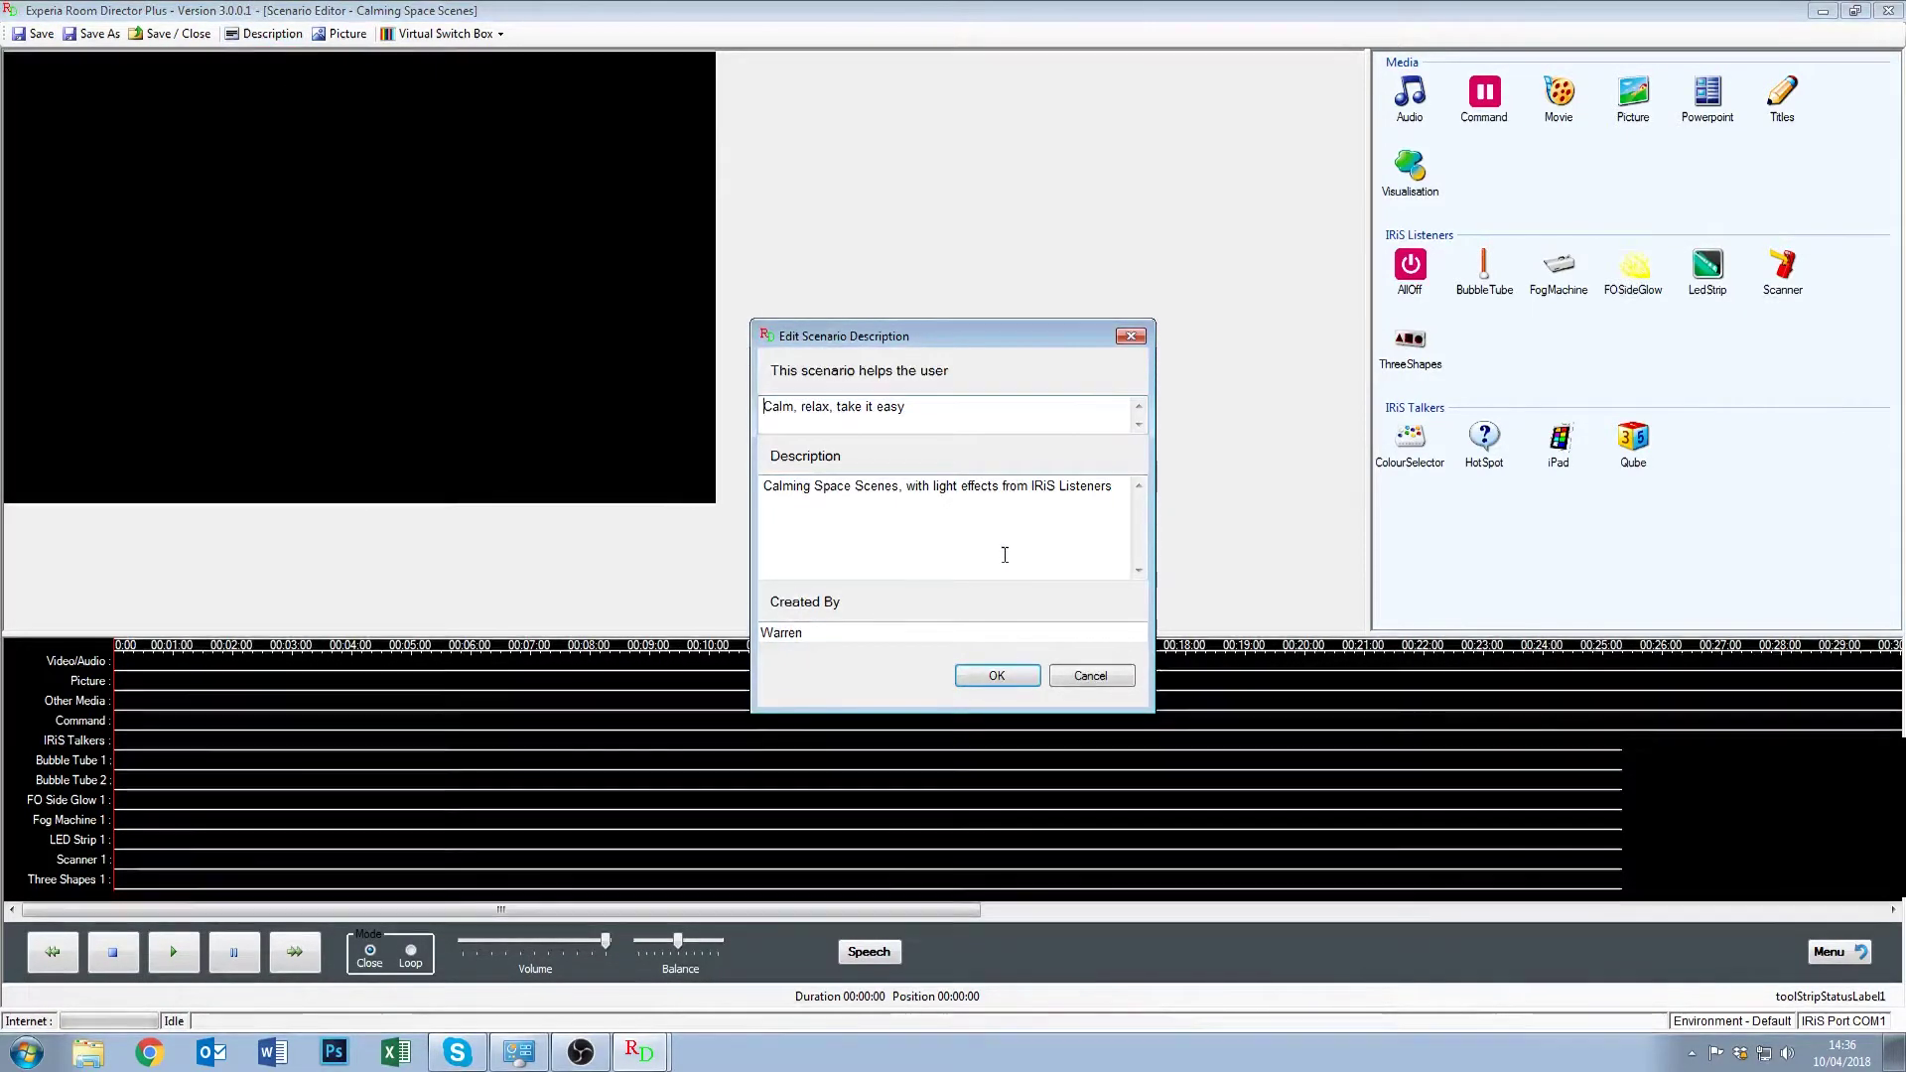
pyautogui.click(1013, 676)
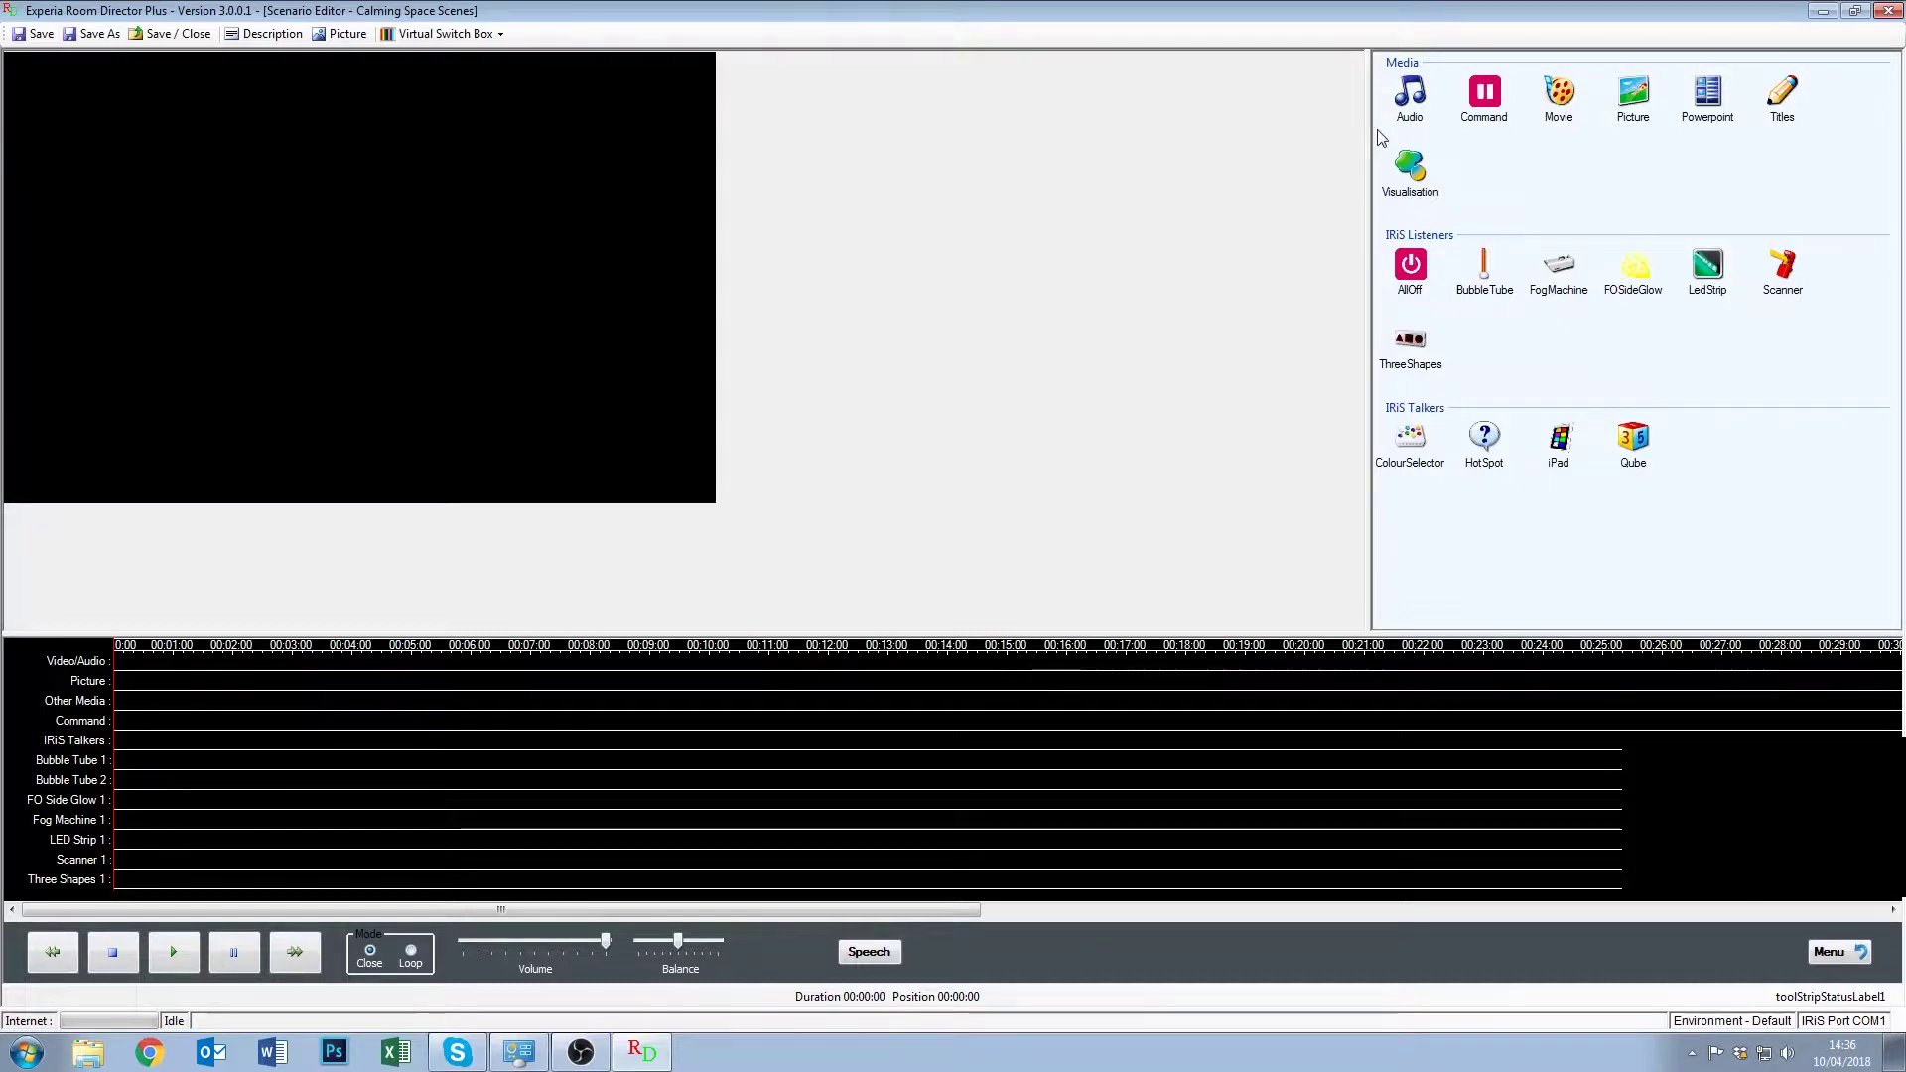
# Examine the available media items: Audio, Movie, Picture, Powerpoint, Titles, Visualisation and Command.
pyautogui.click(1412, 111)
pyautogui.click(1562, 102)
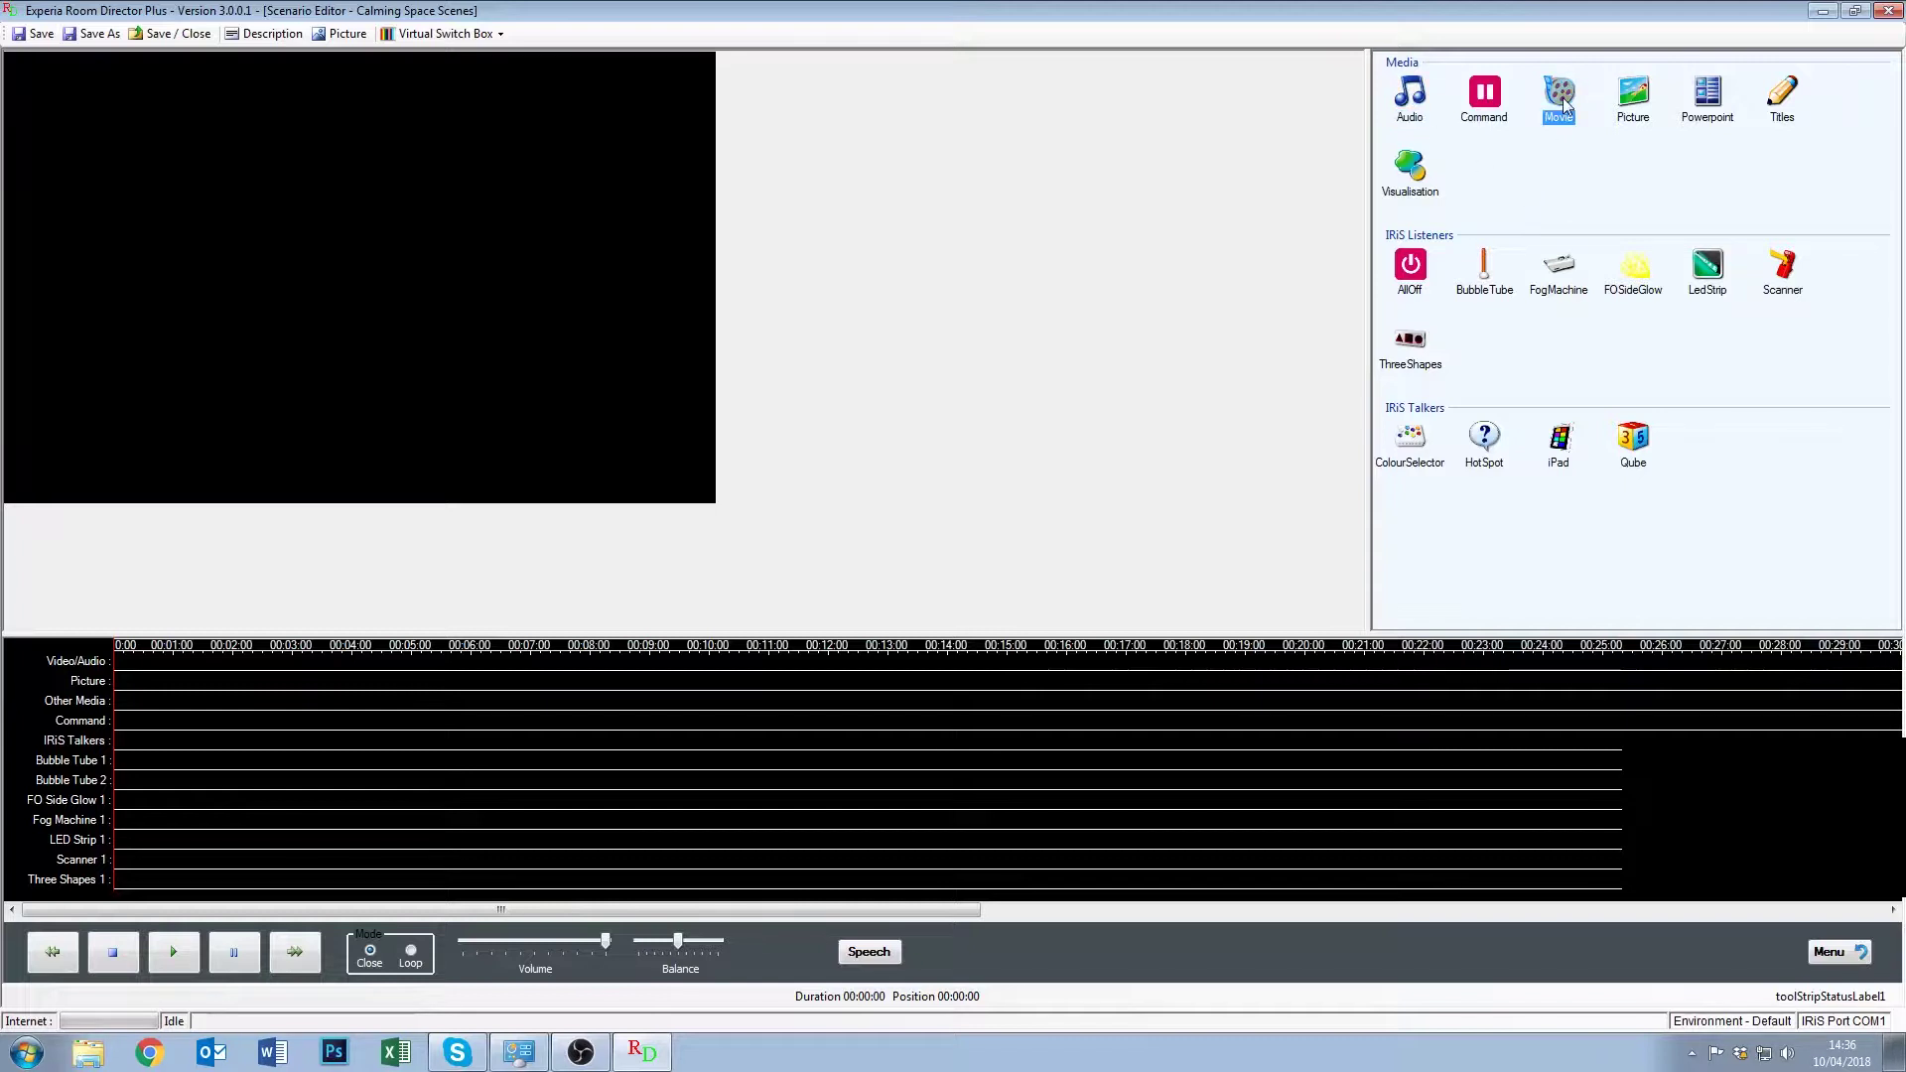
pyautogui.click(1633, 97)
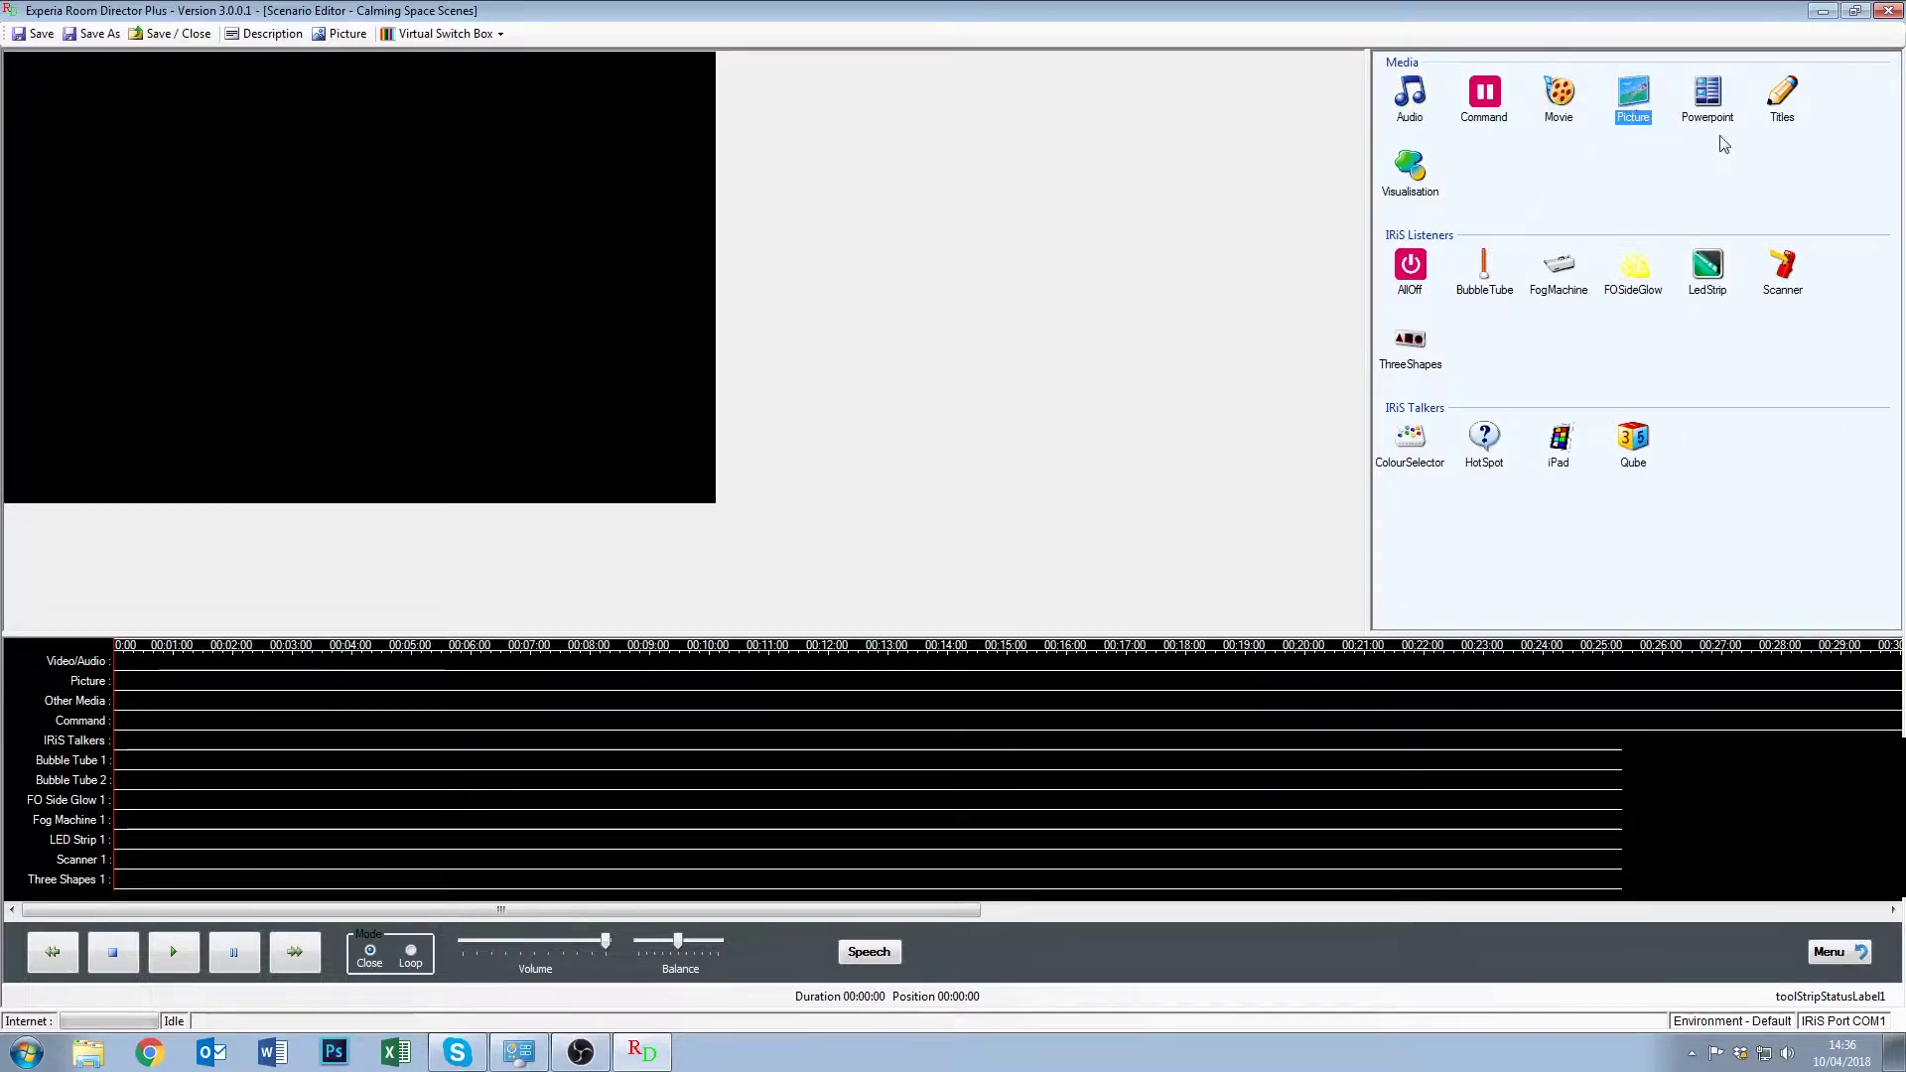
pyautogui.click(1713, 99)
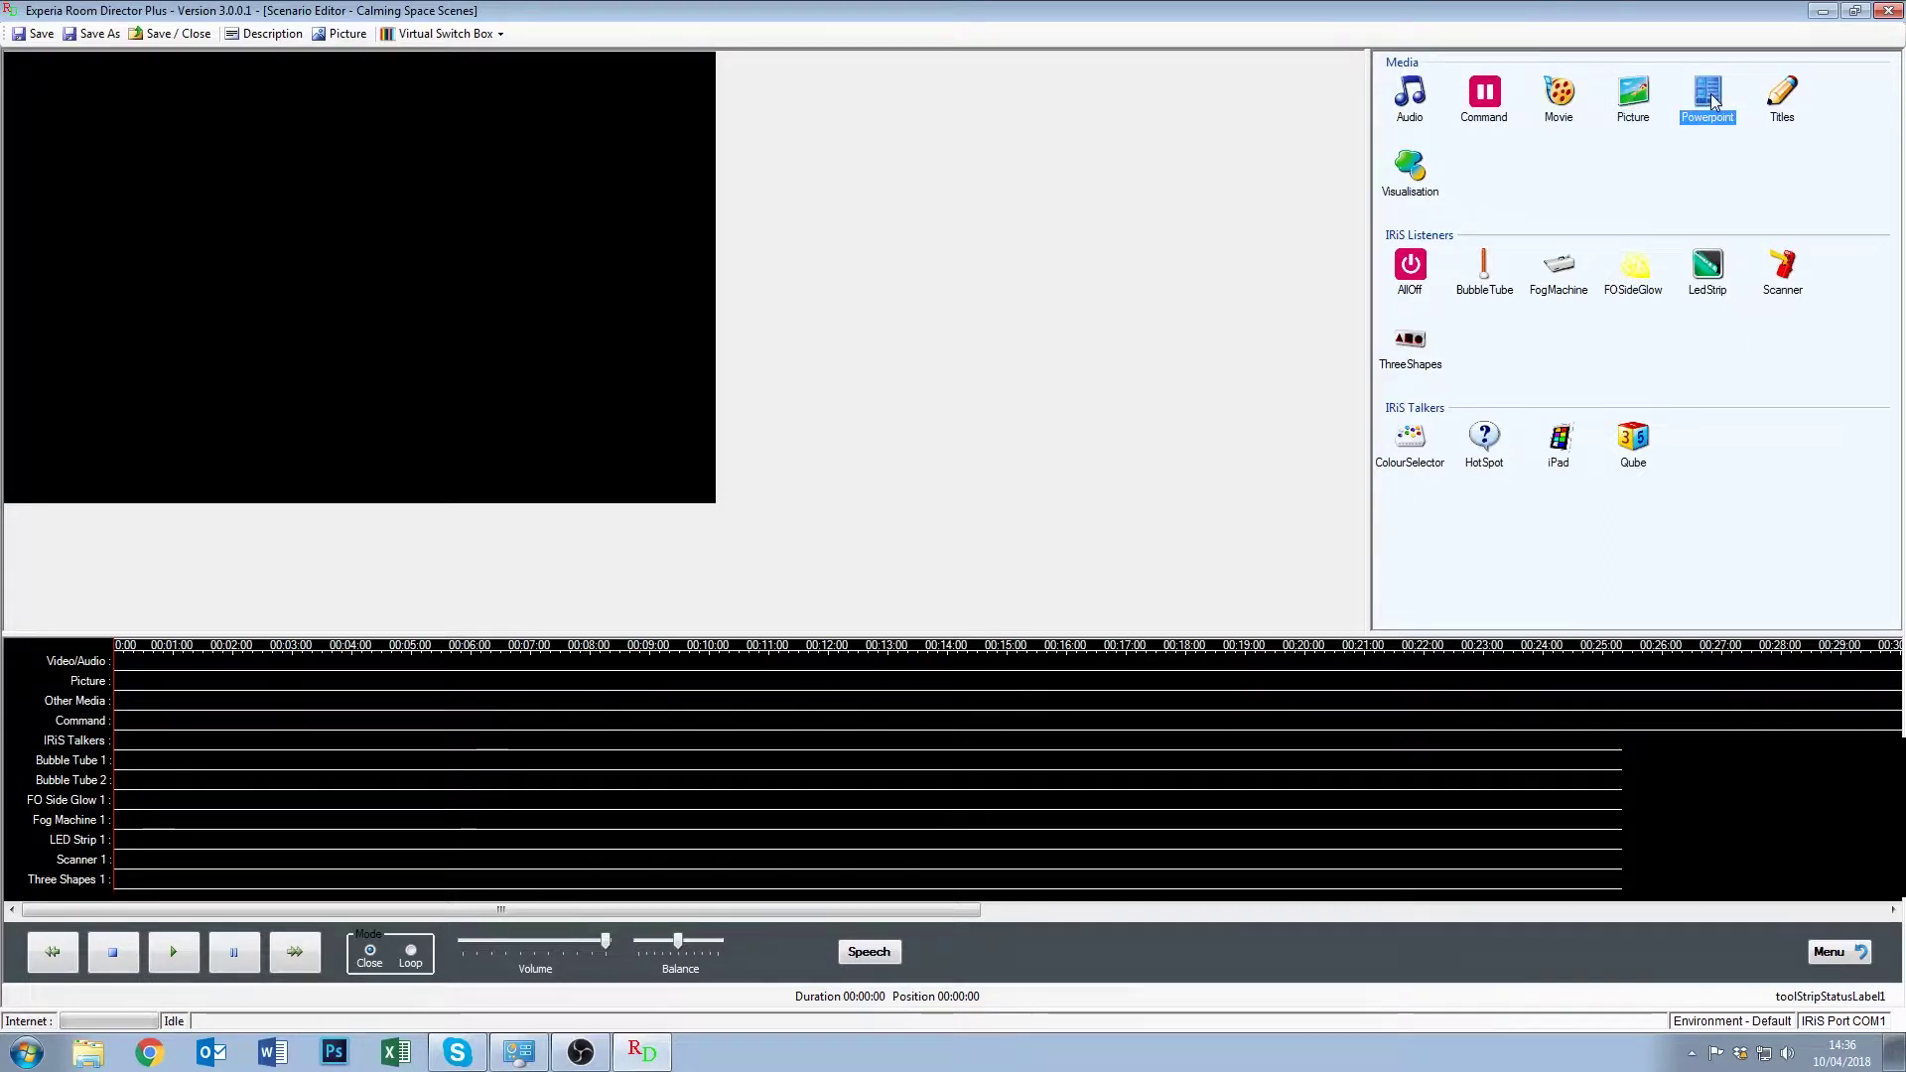
pyautogui.click(1779, 111)
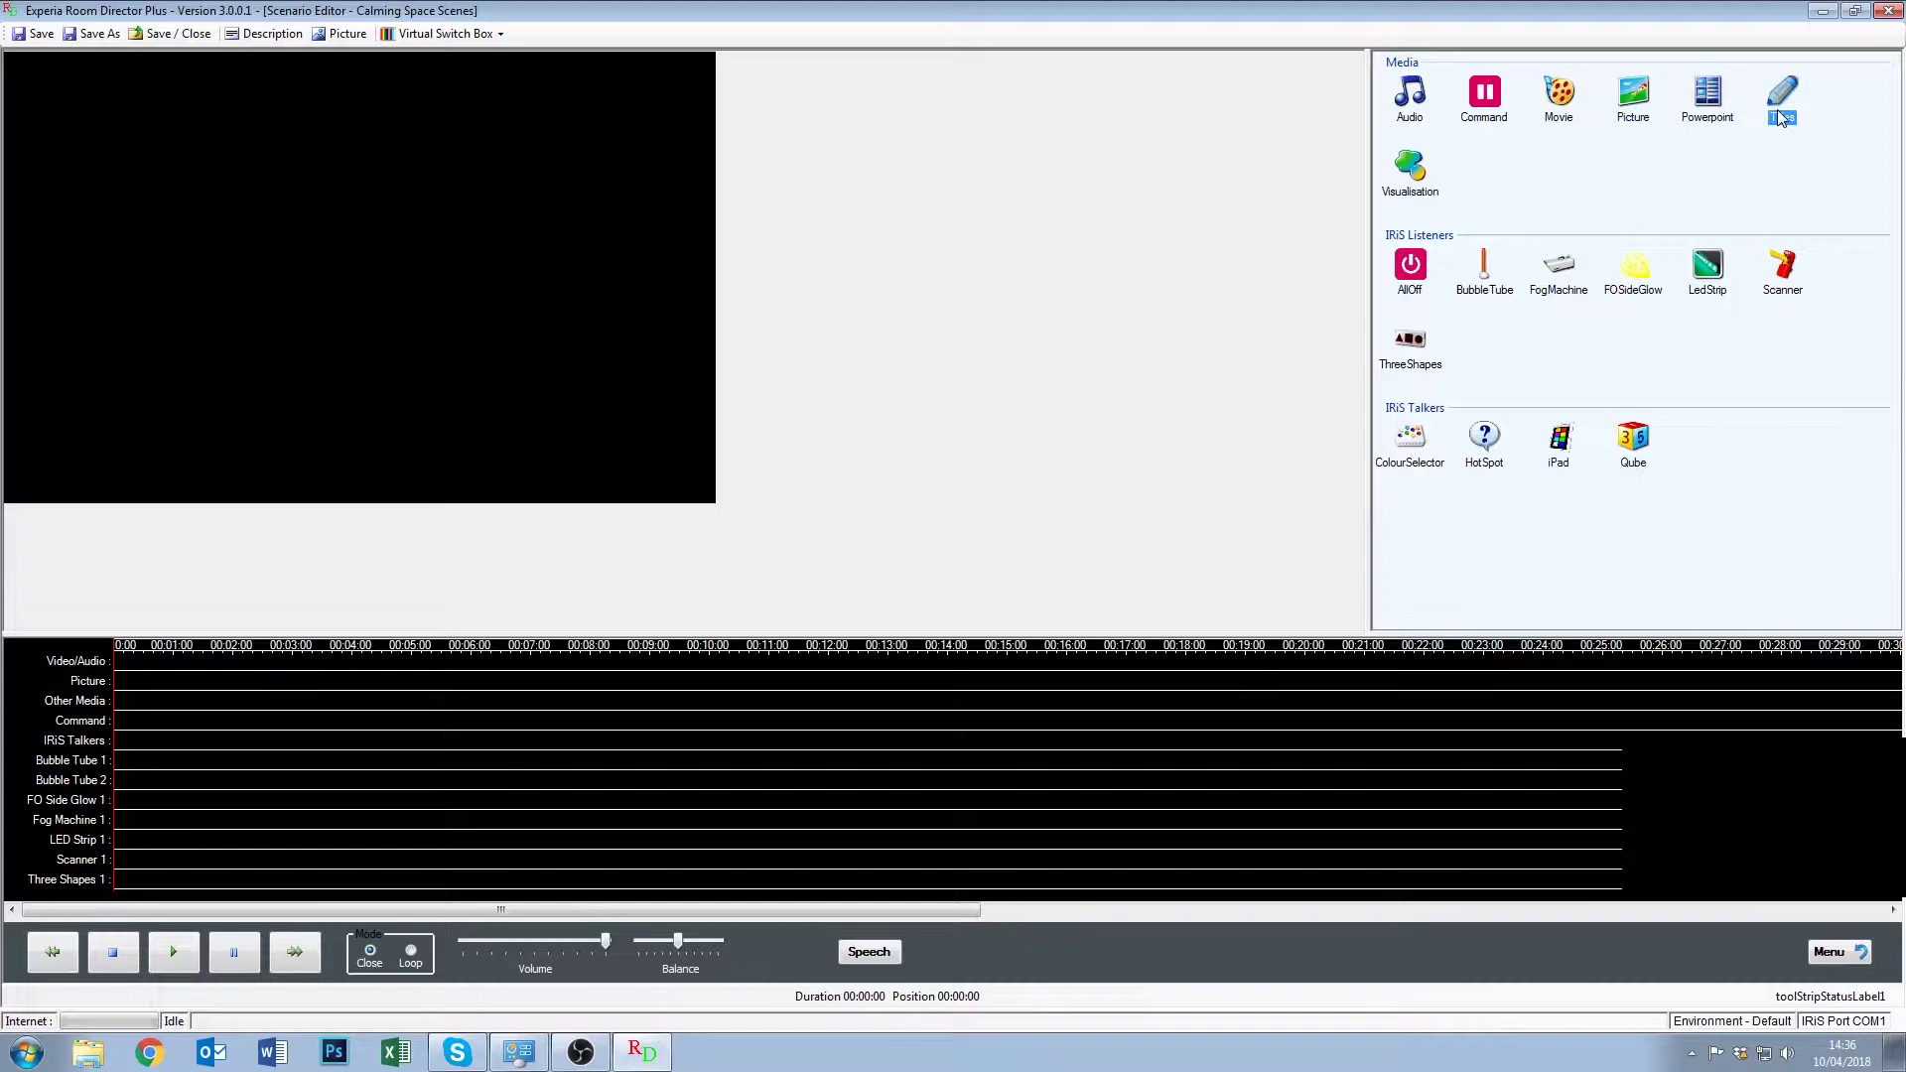
pyautogui.click(1410, 177)
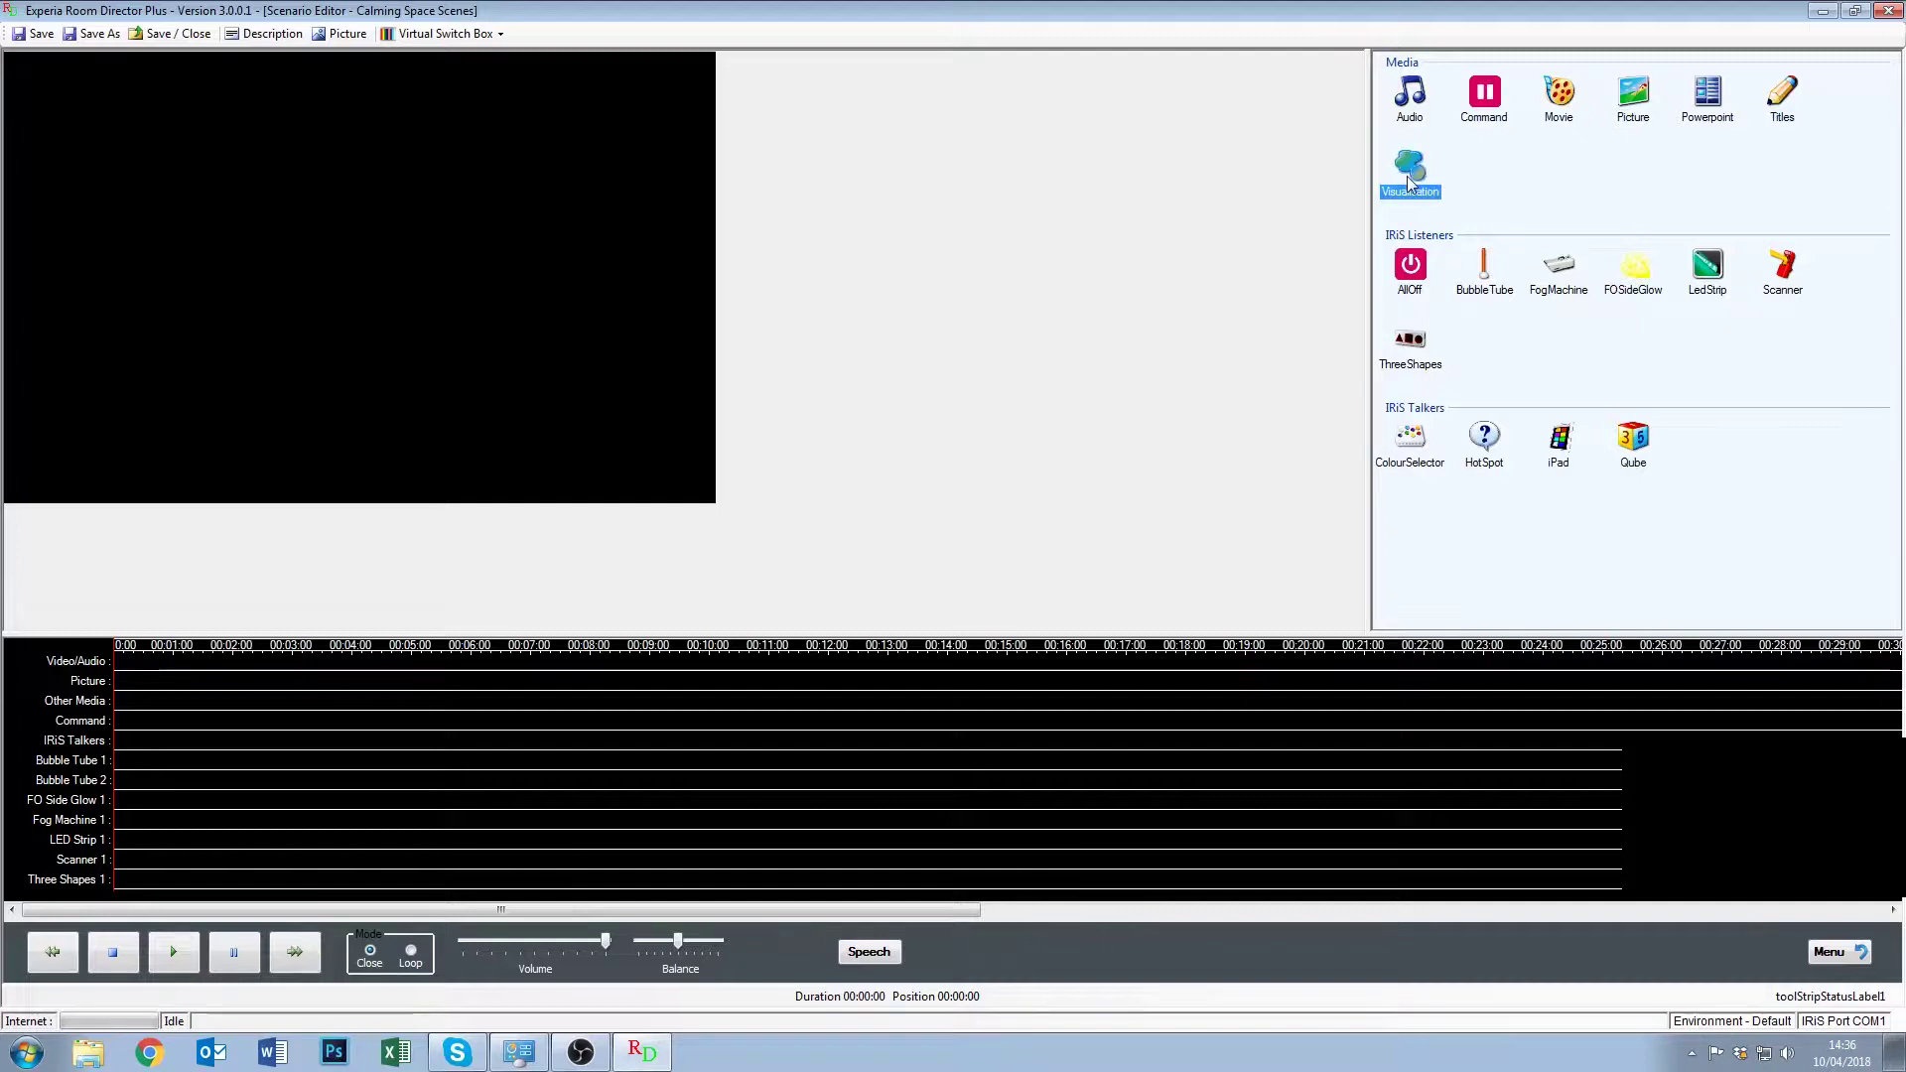
pyautogui.click(1480, 105)
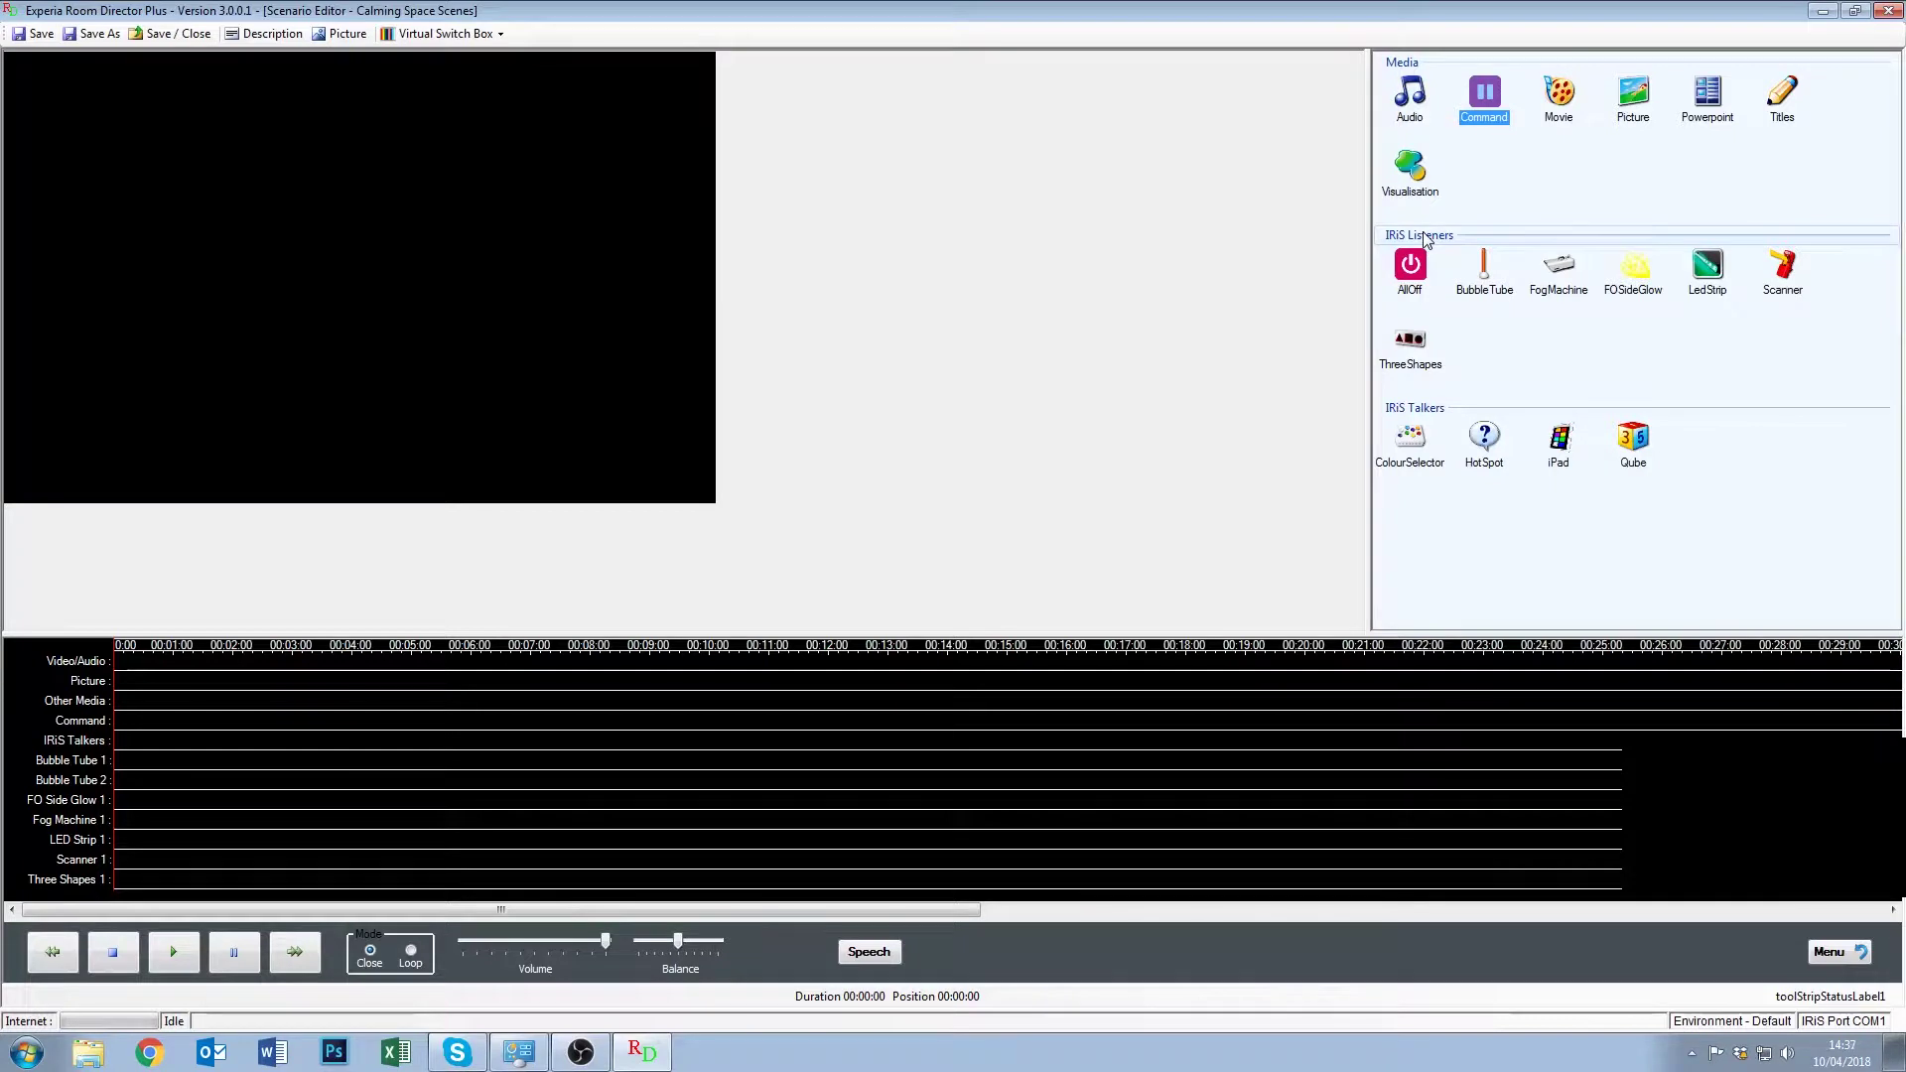
# Examine the IRiS Listeners: BubbleTube, FogMachine, FOSideGlow, LedStrip, Scanner and ThreeShapes.
pyautogui.click(1486, 291)
pyautogui.click(1572, 286)
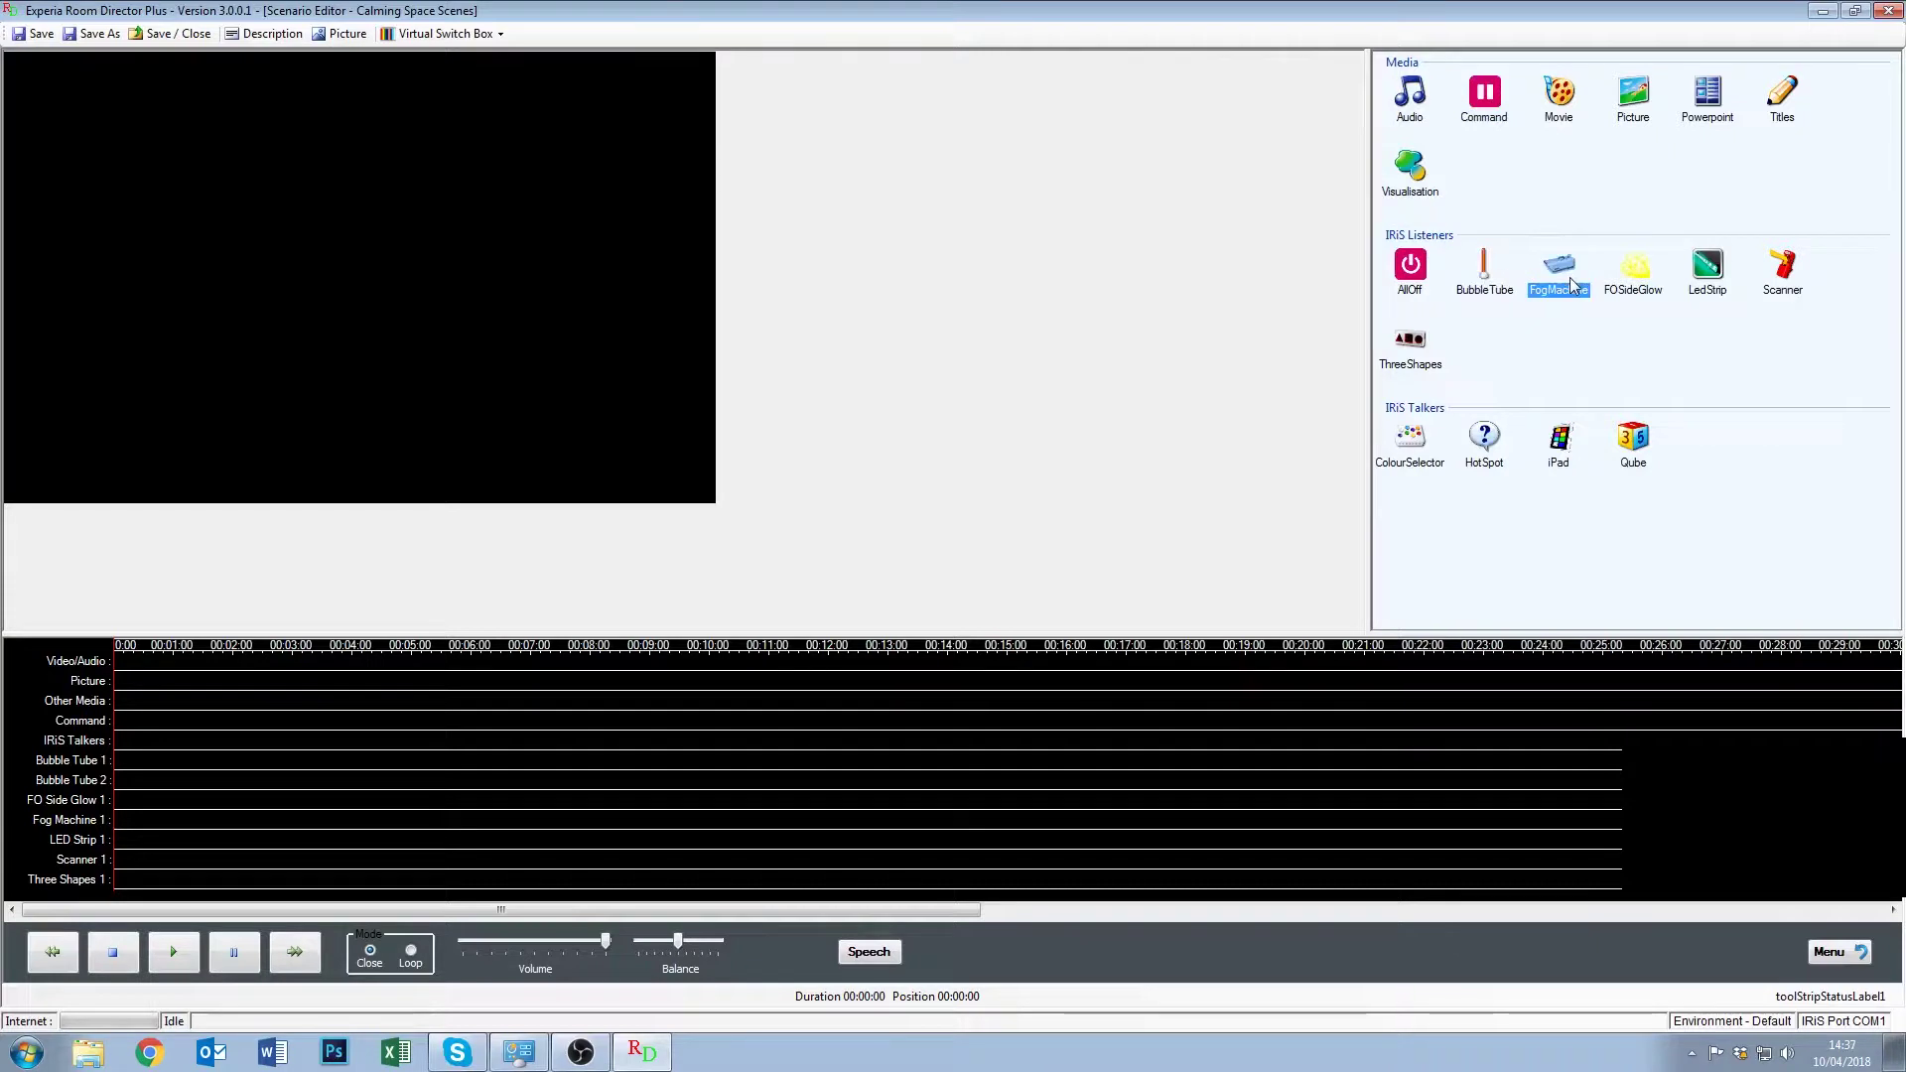
pyautogui.click(1638, 272)
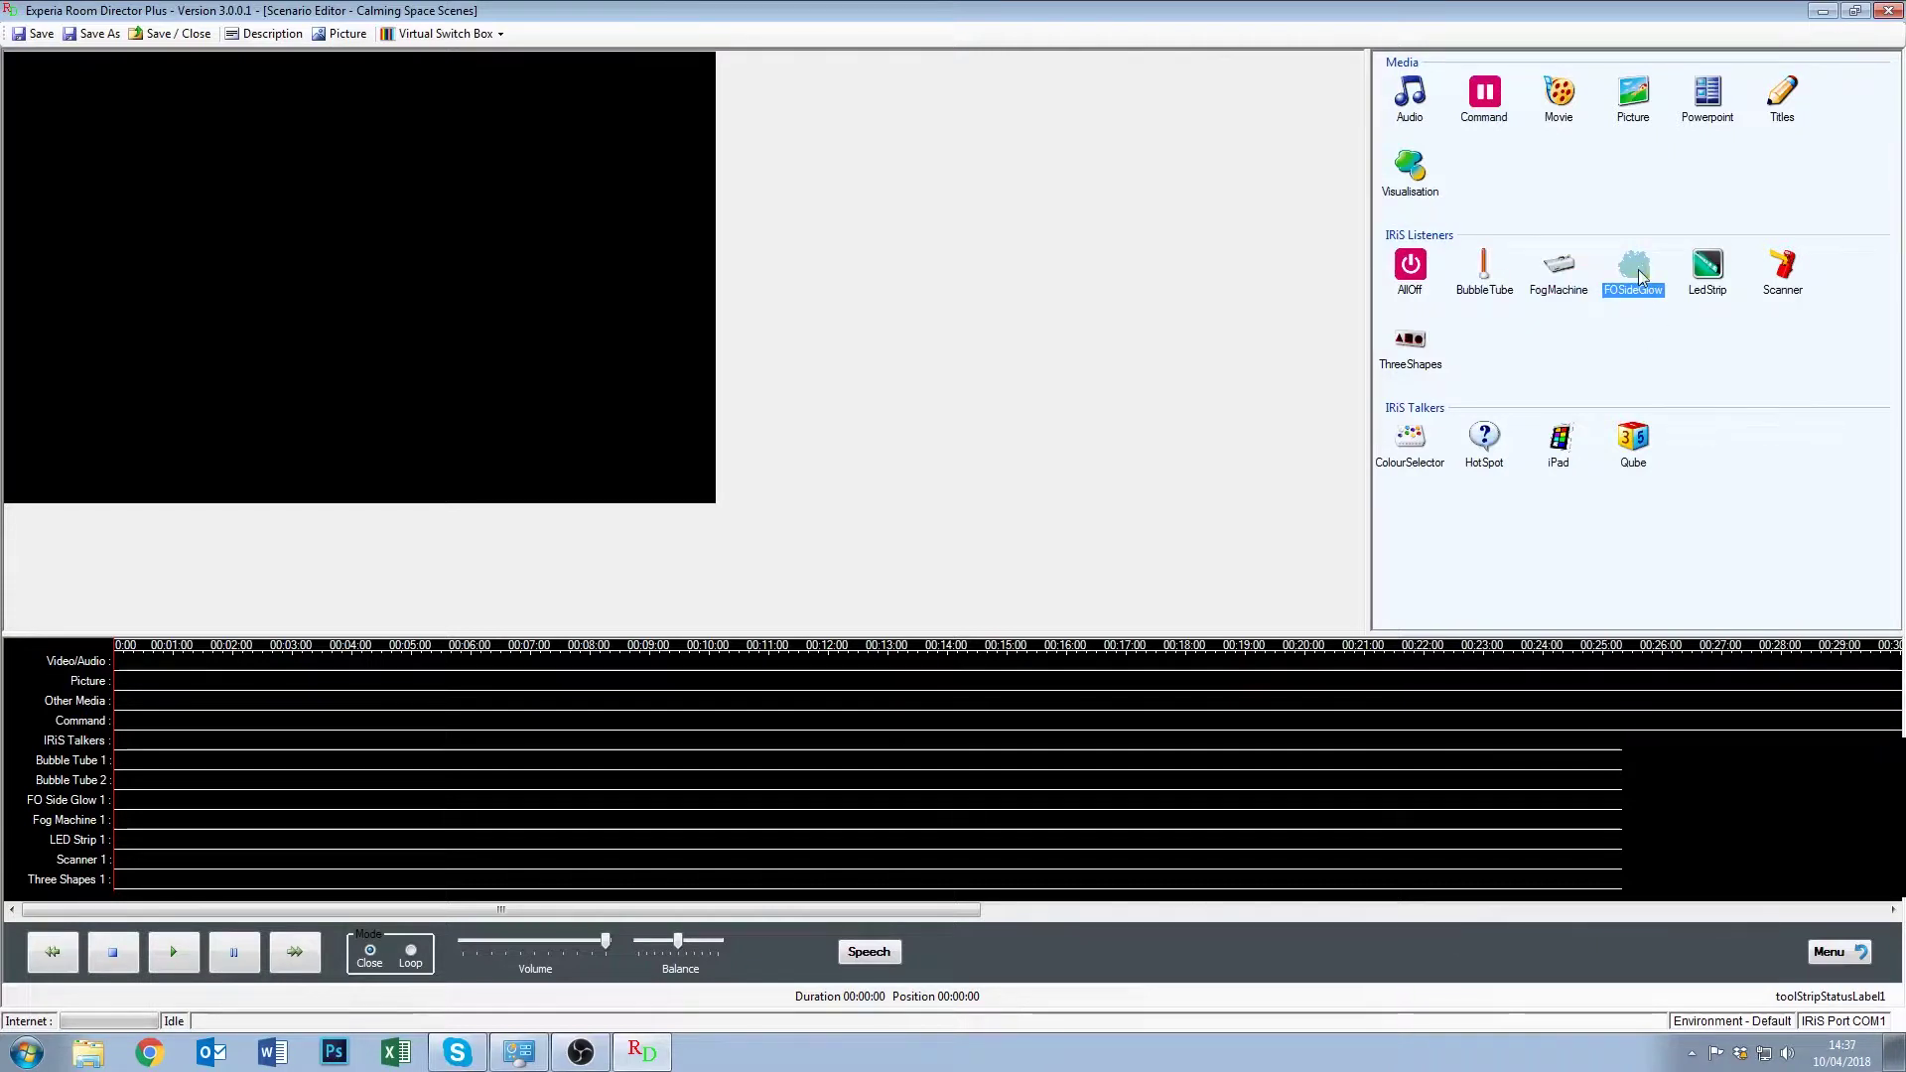
pyautogui.click(1703, 291)
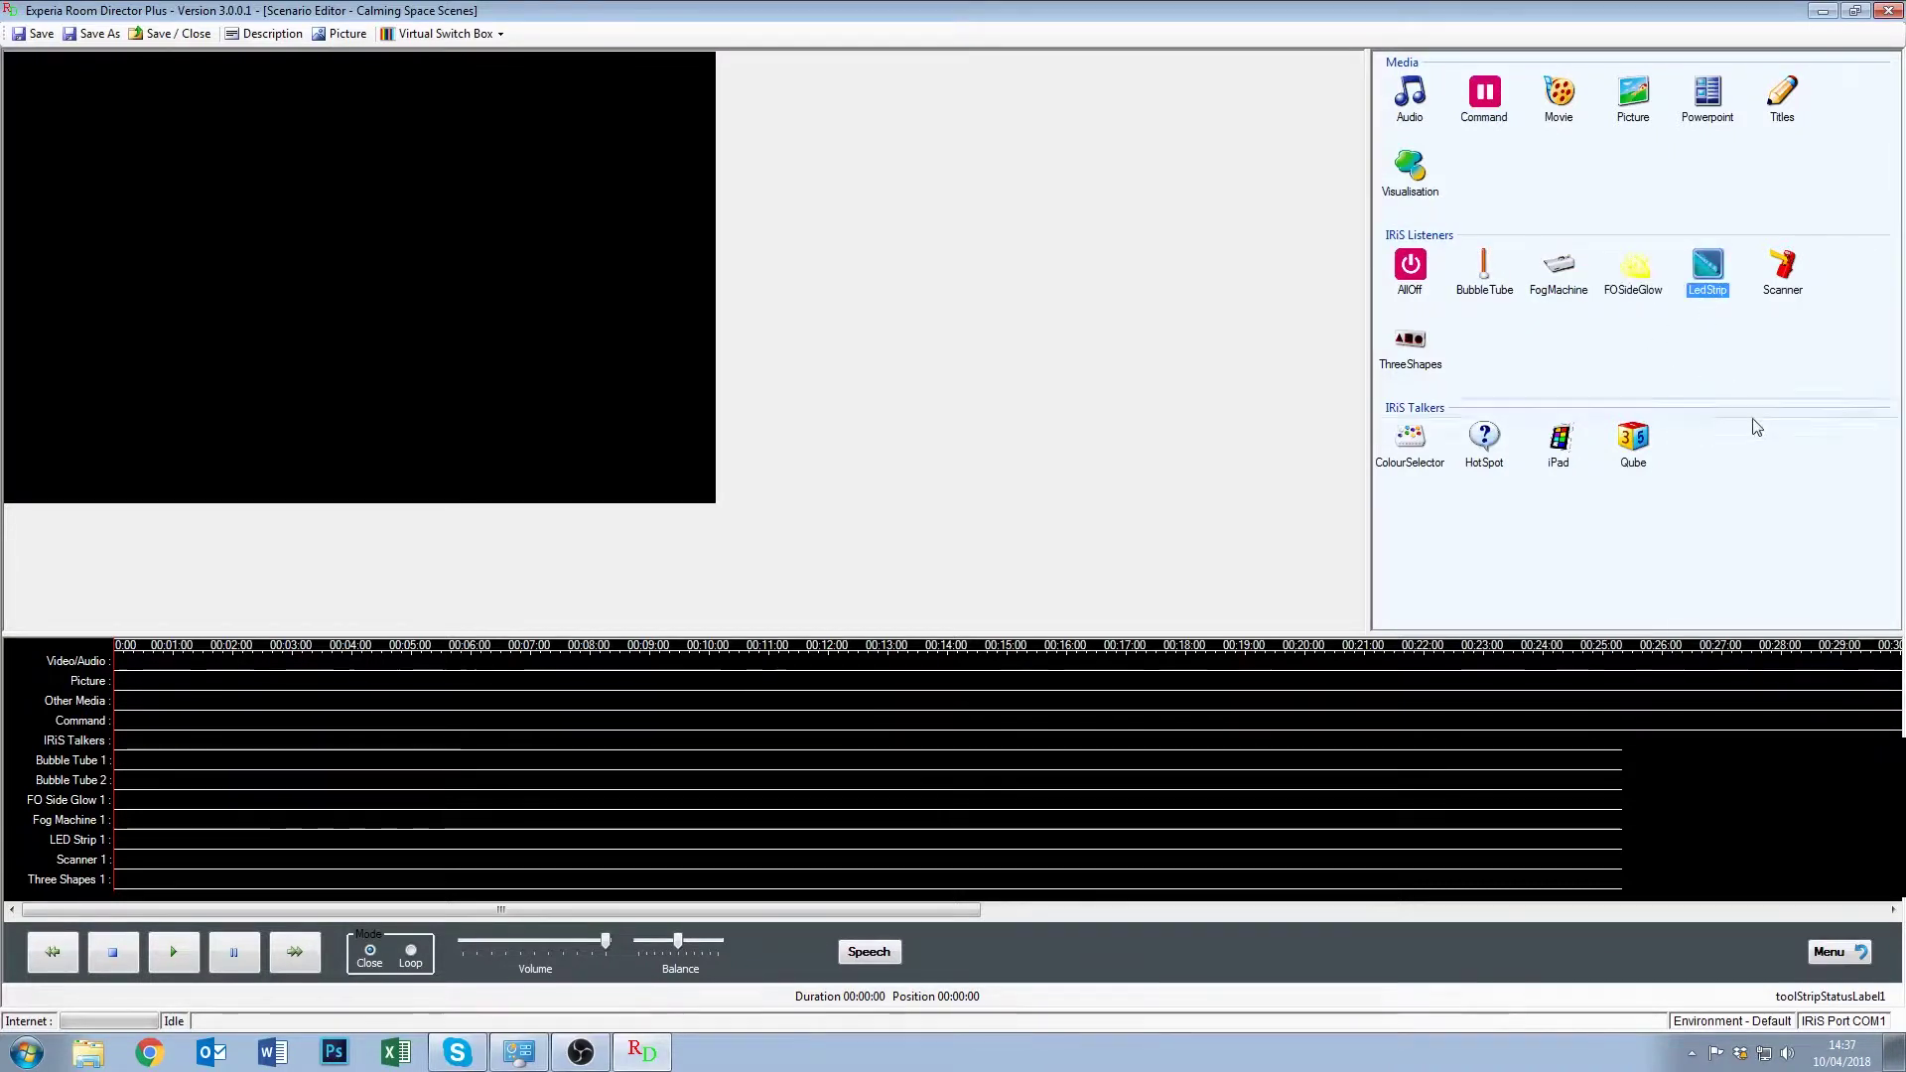
pyautogui.click(1779, 282)
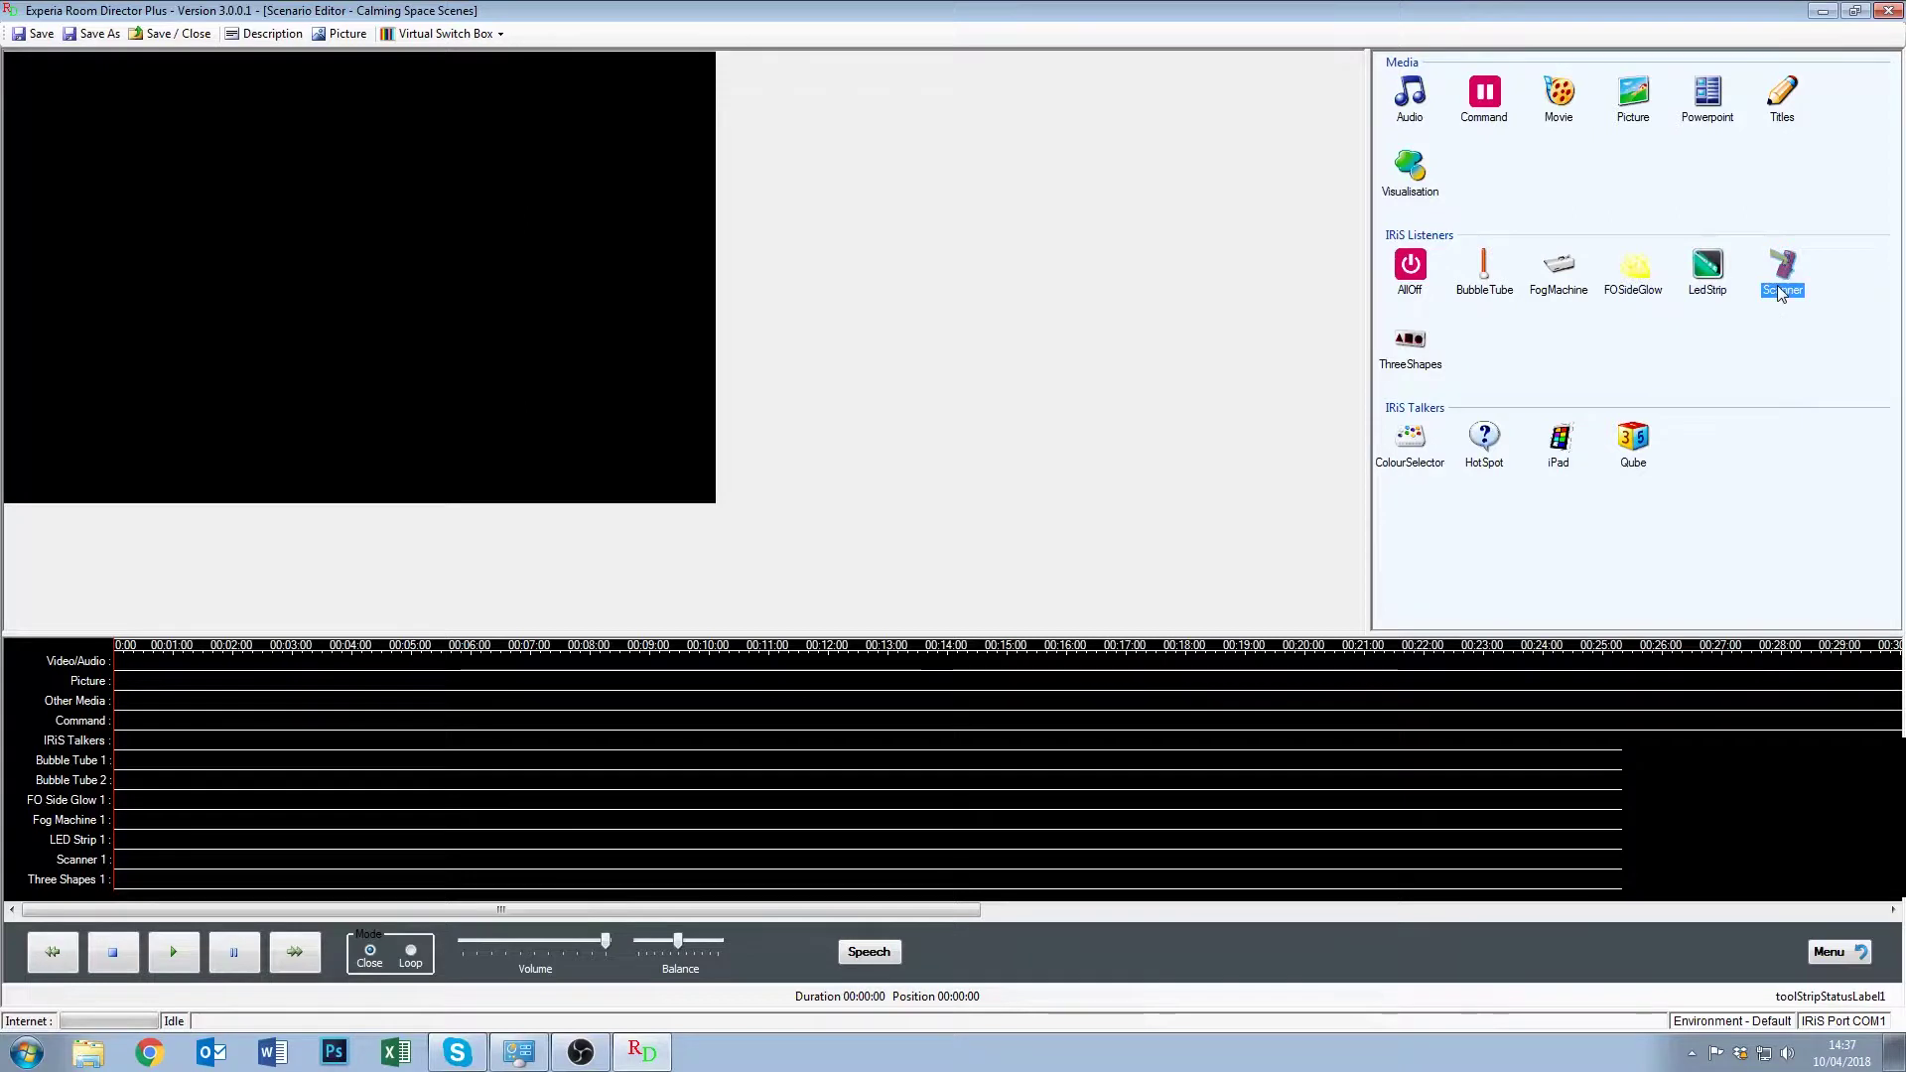
pyautogui.click(1411, 349)
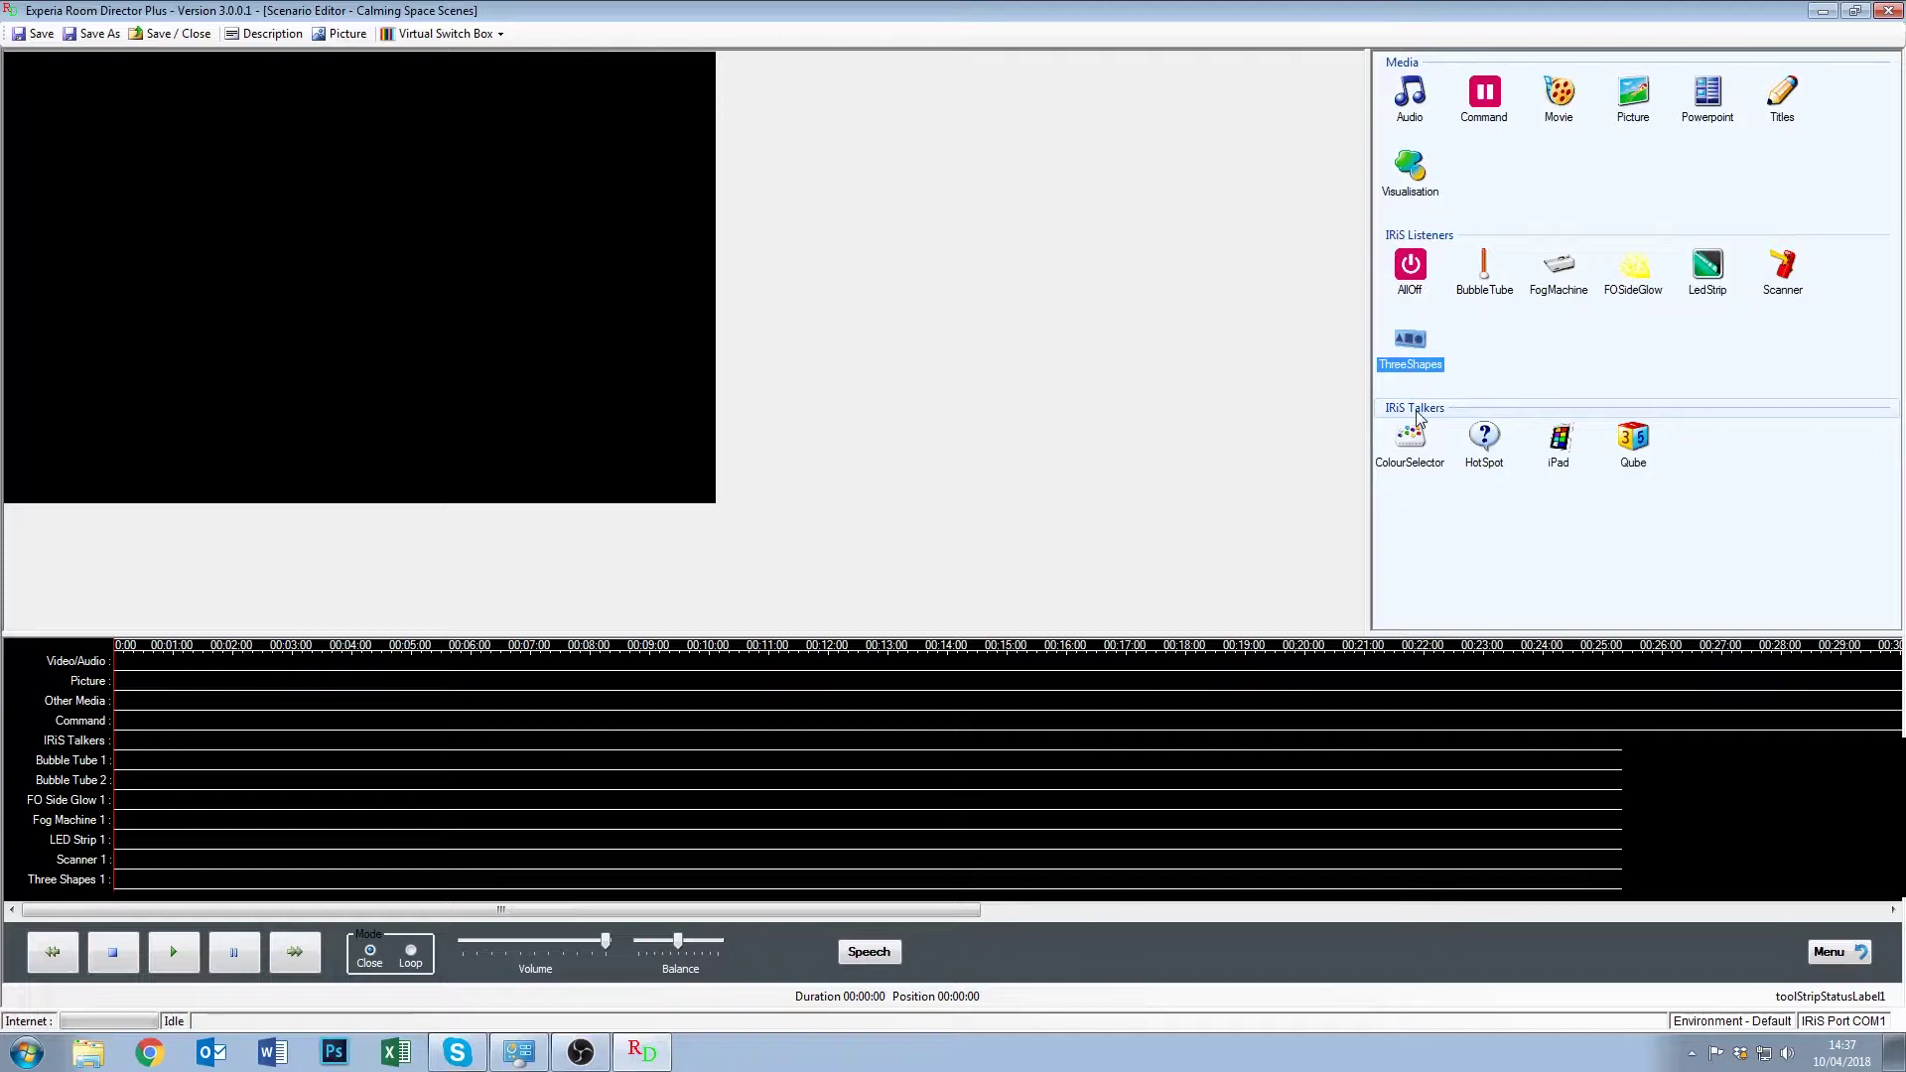
# Examine the IRiS Talkers HotSpot, iPad and Qube.
pyautogui.click(1465, 439)
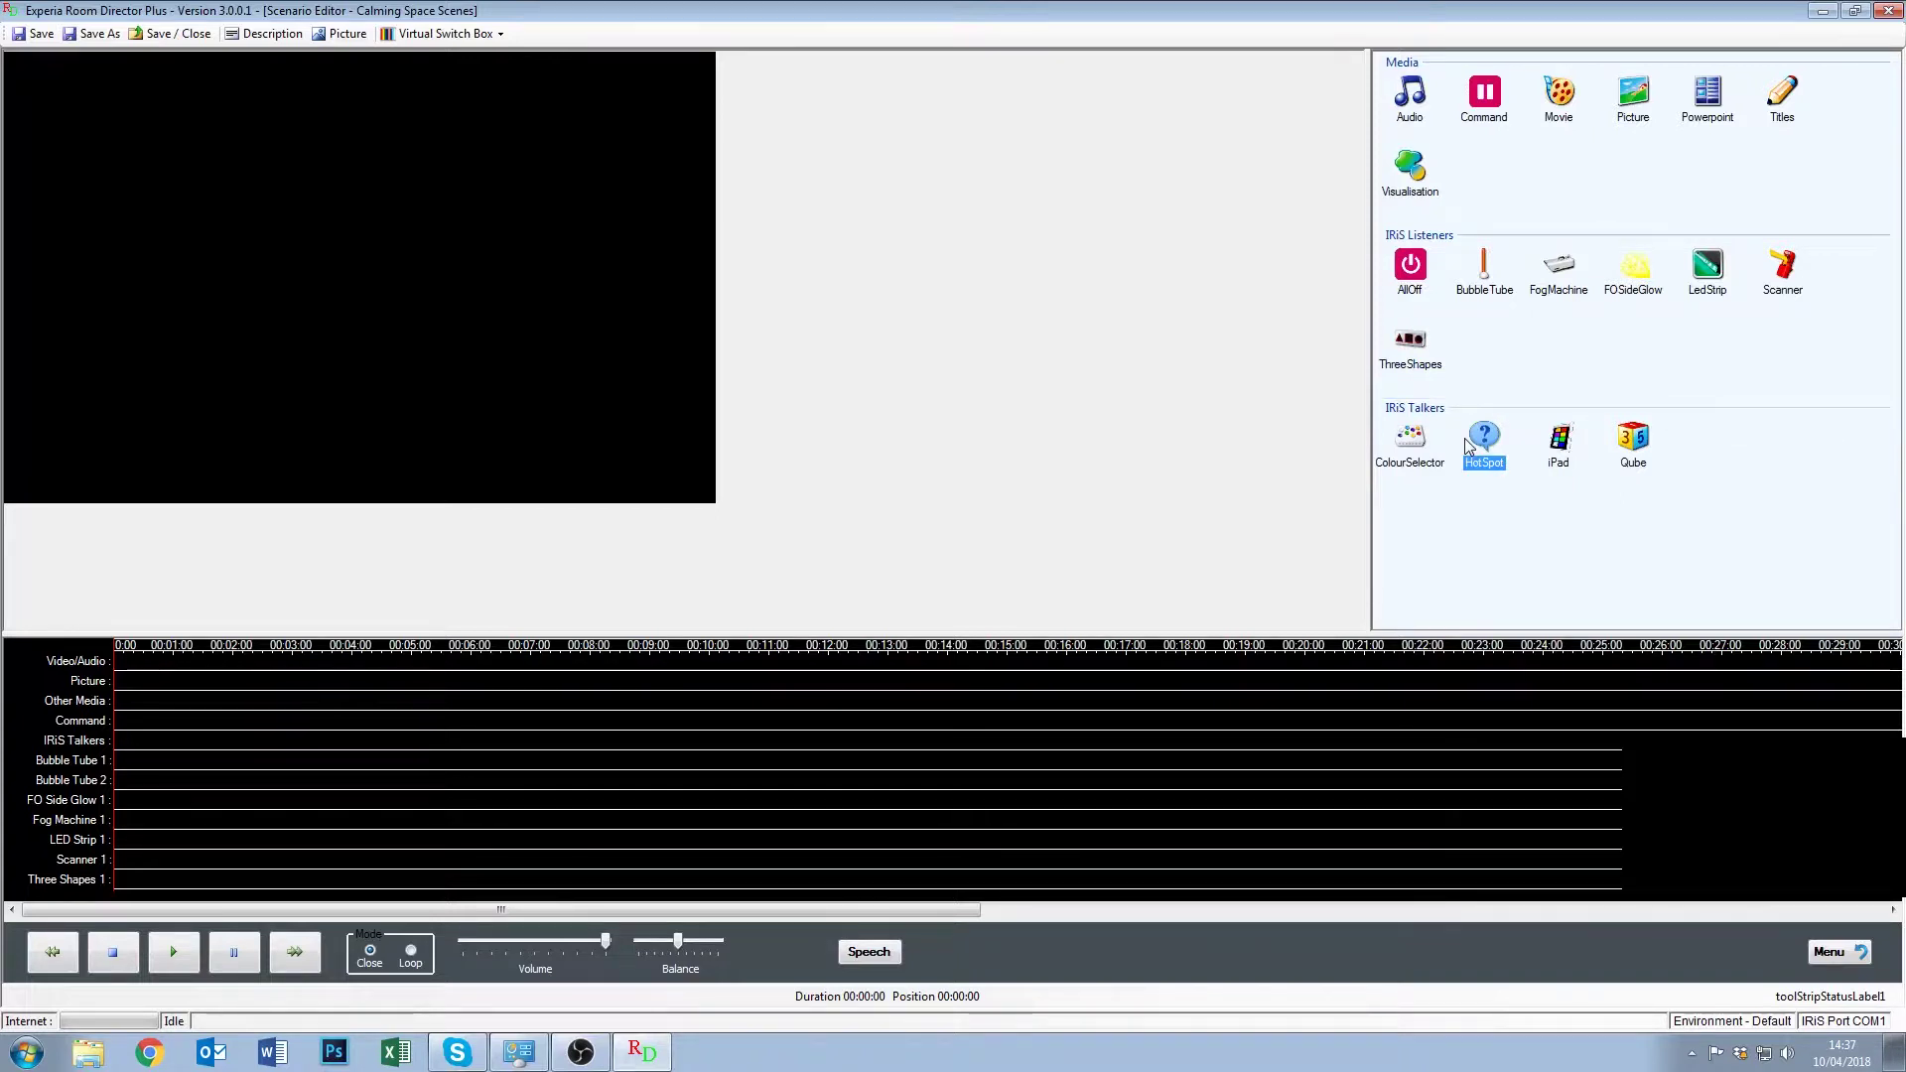
pyautogui.click(1555, 442)
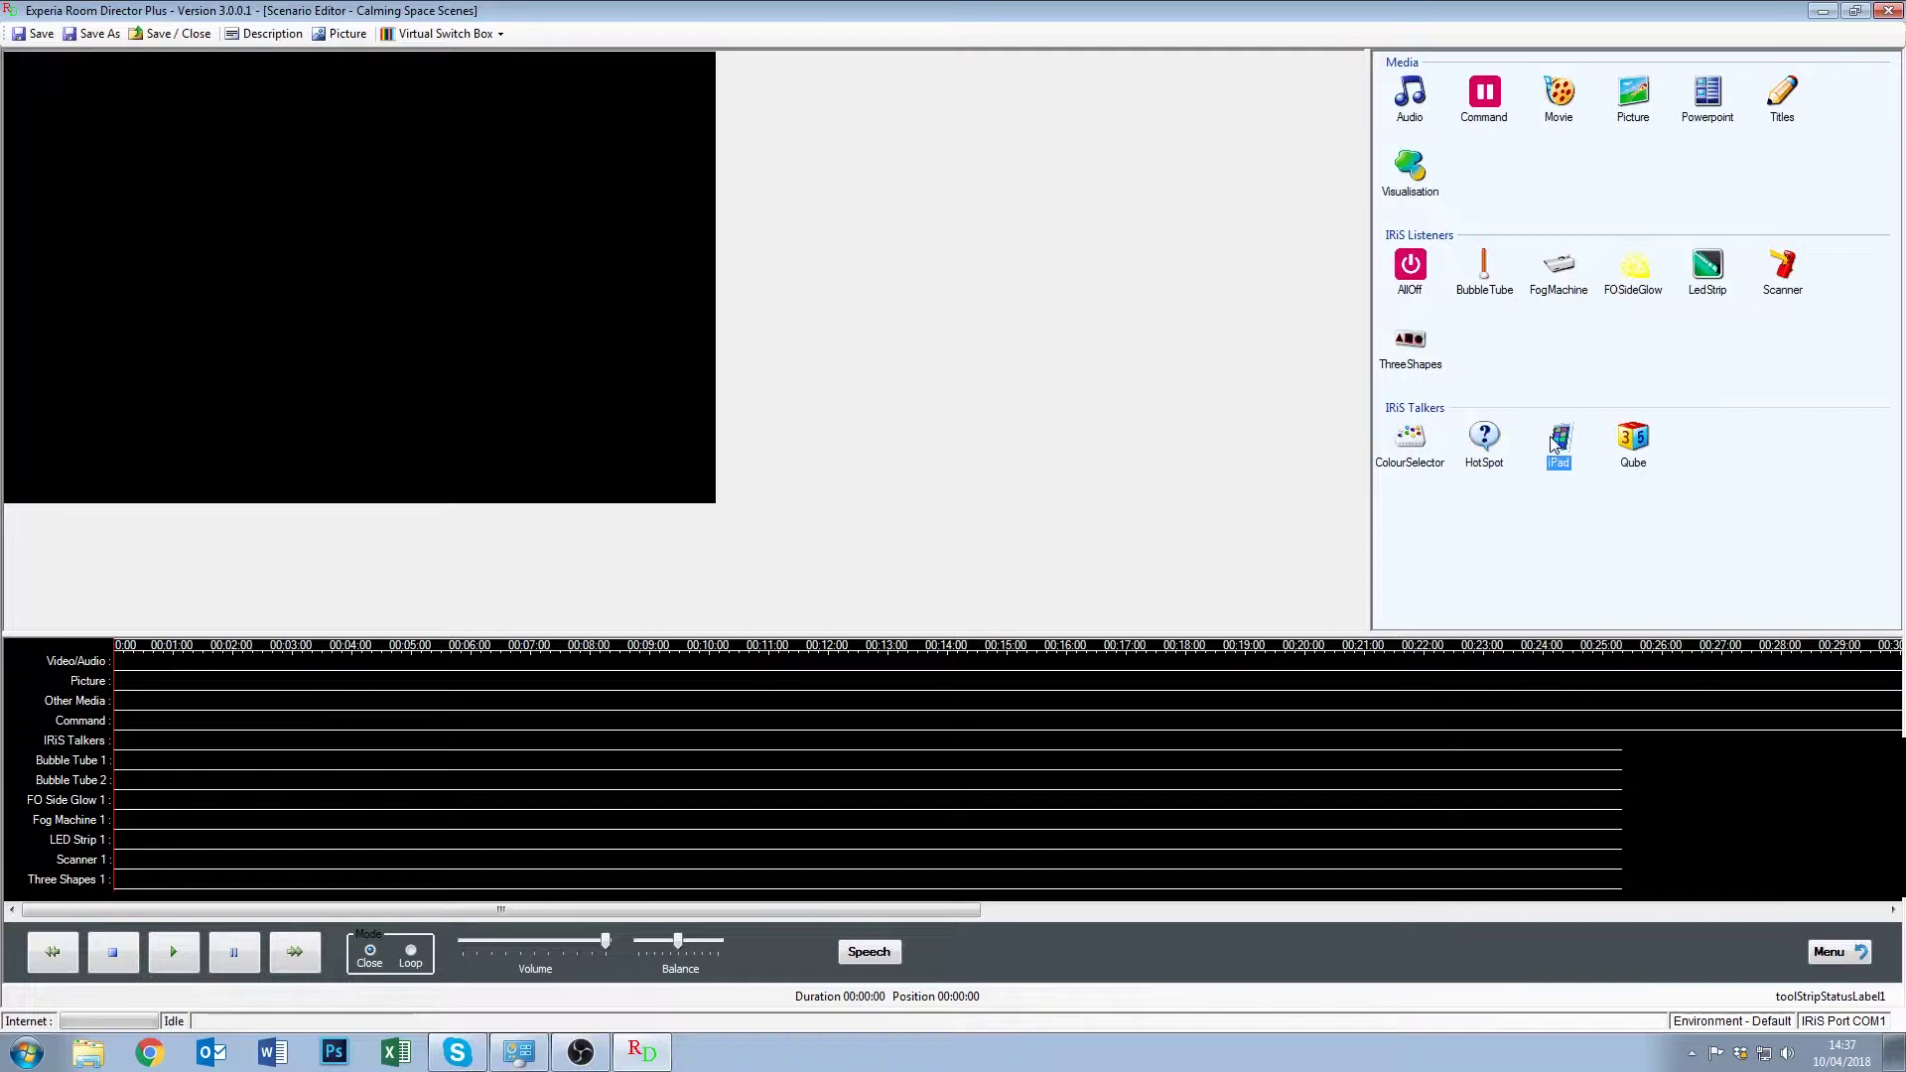
pyautogui.click(1616, 444)
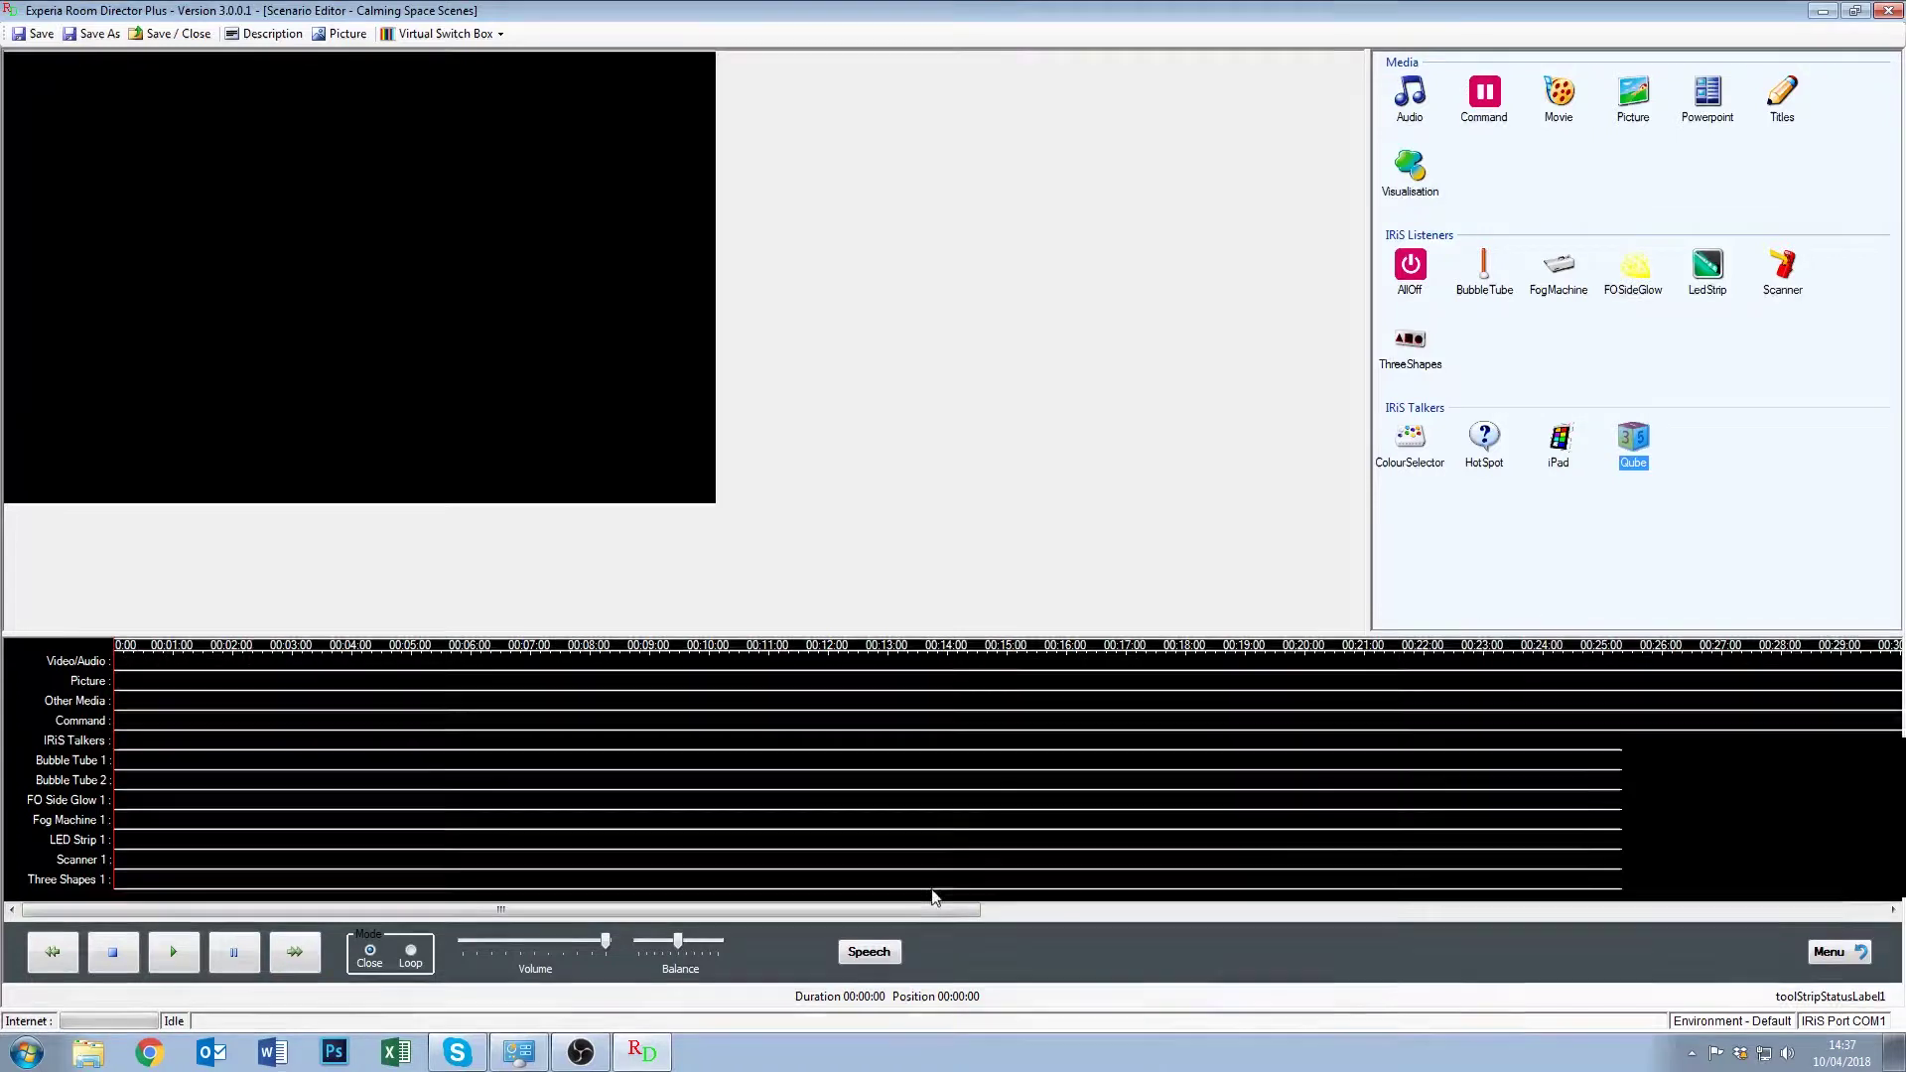
# Examine the timeline tracks and the Command, HotSpot and iPad items that can be placed on them.
pyautogui.moveTo(923, 909); pyautogui.dragTo(460, 838)
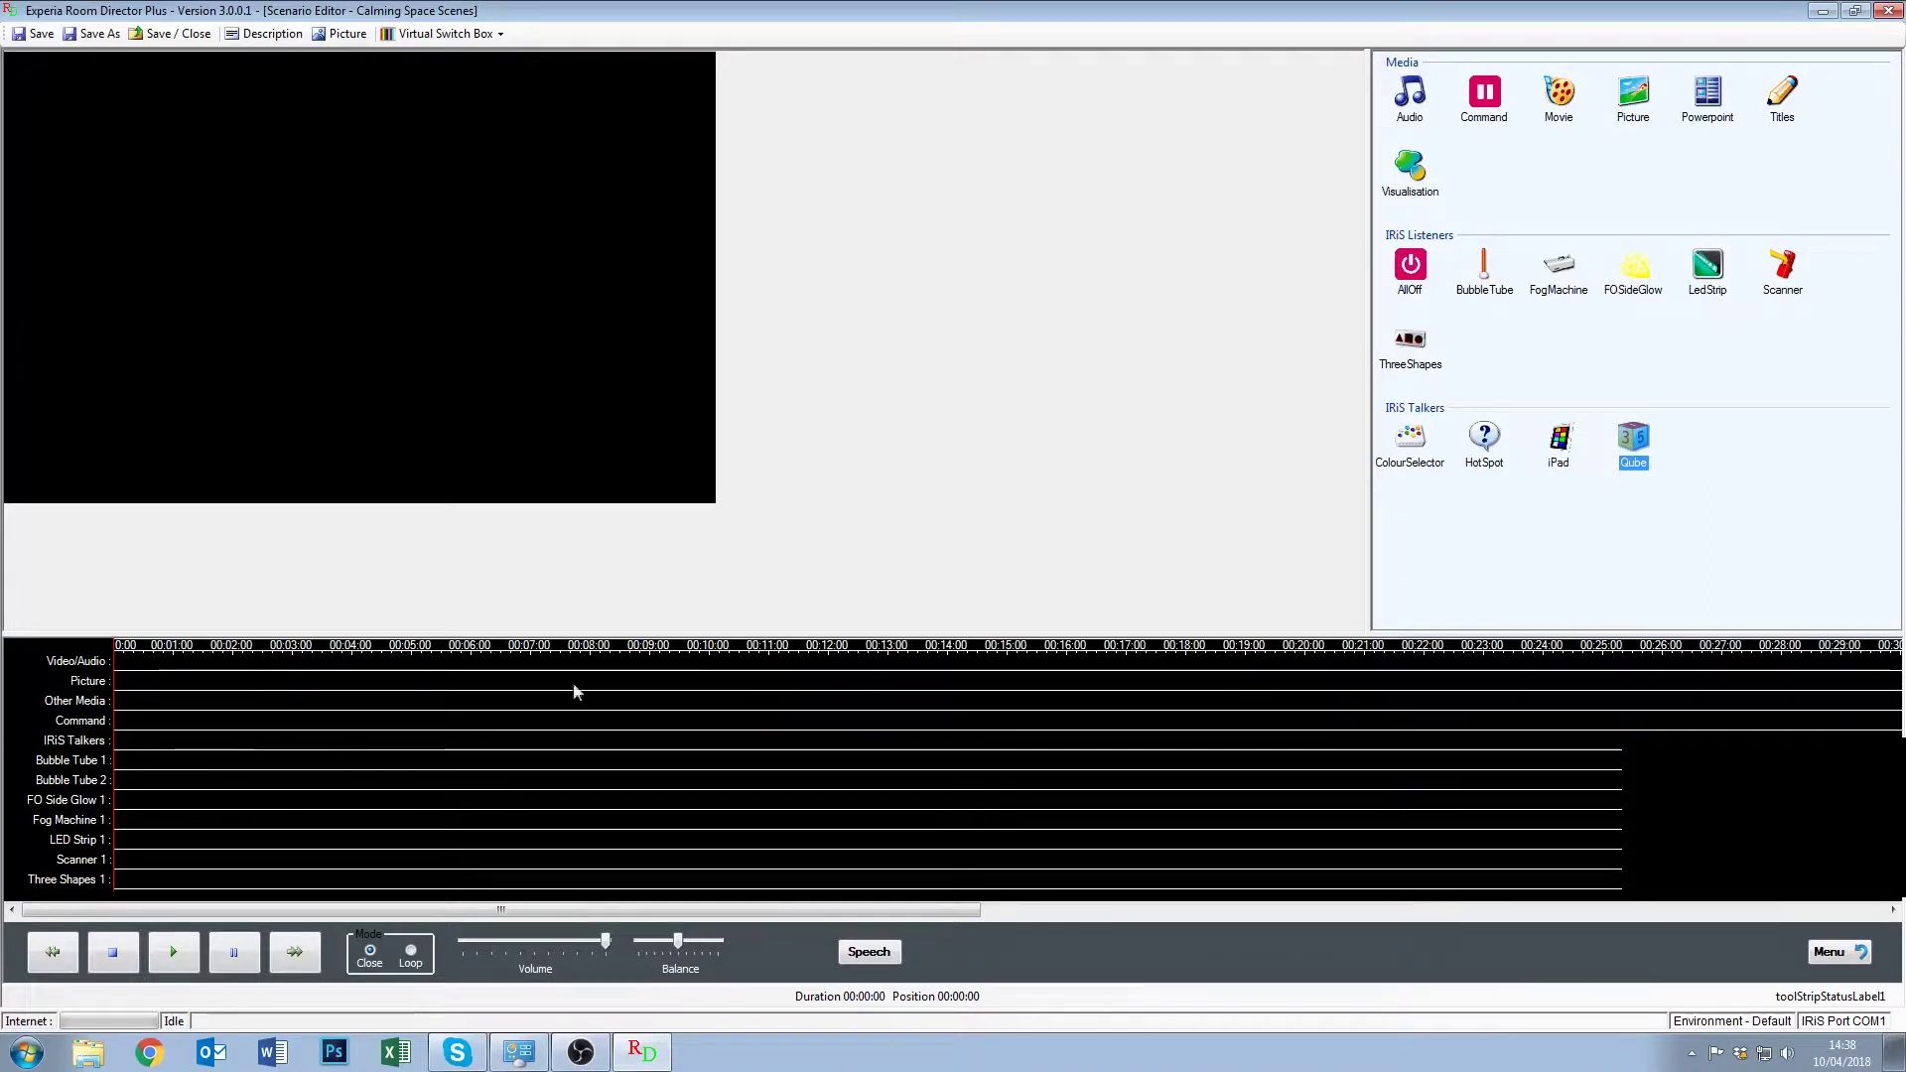
pyautogui.click(1493, 109)
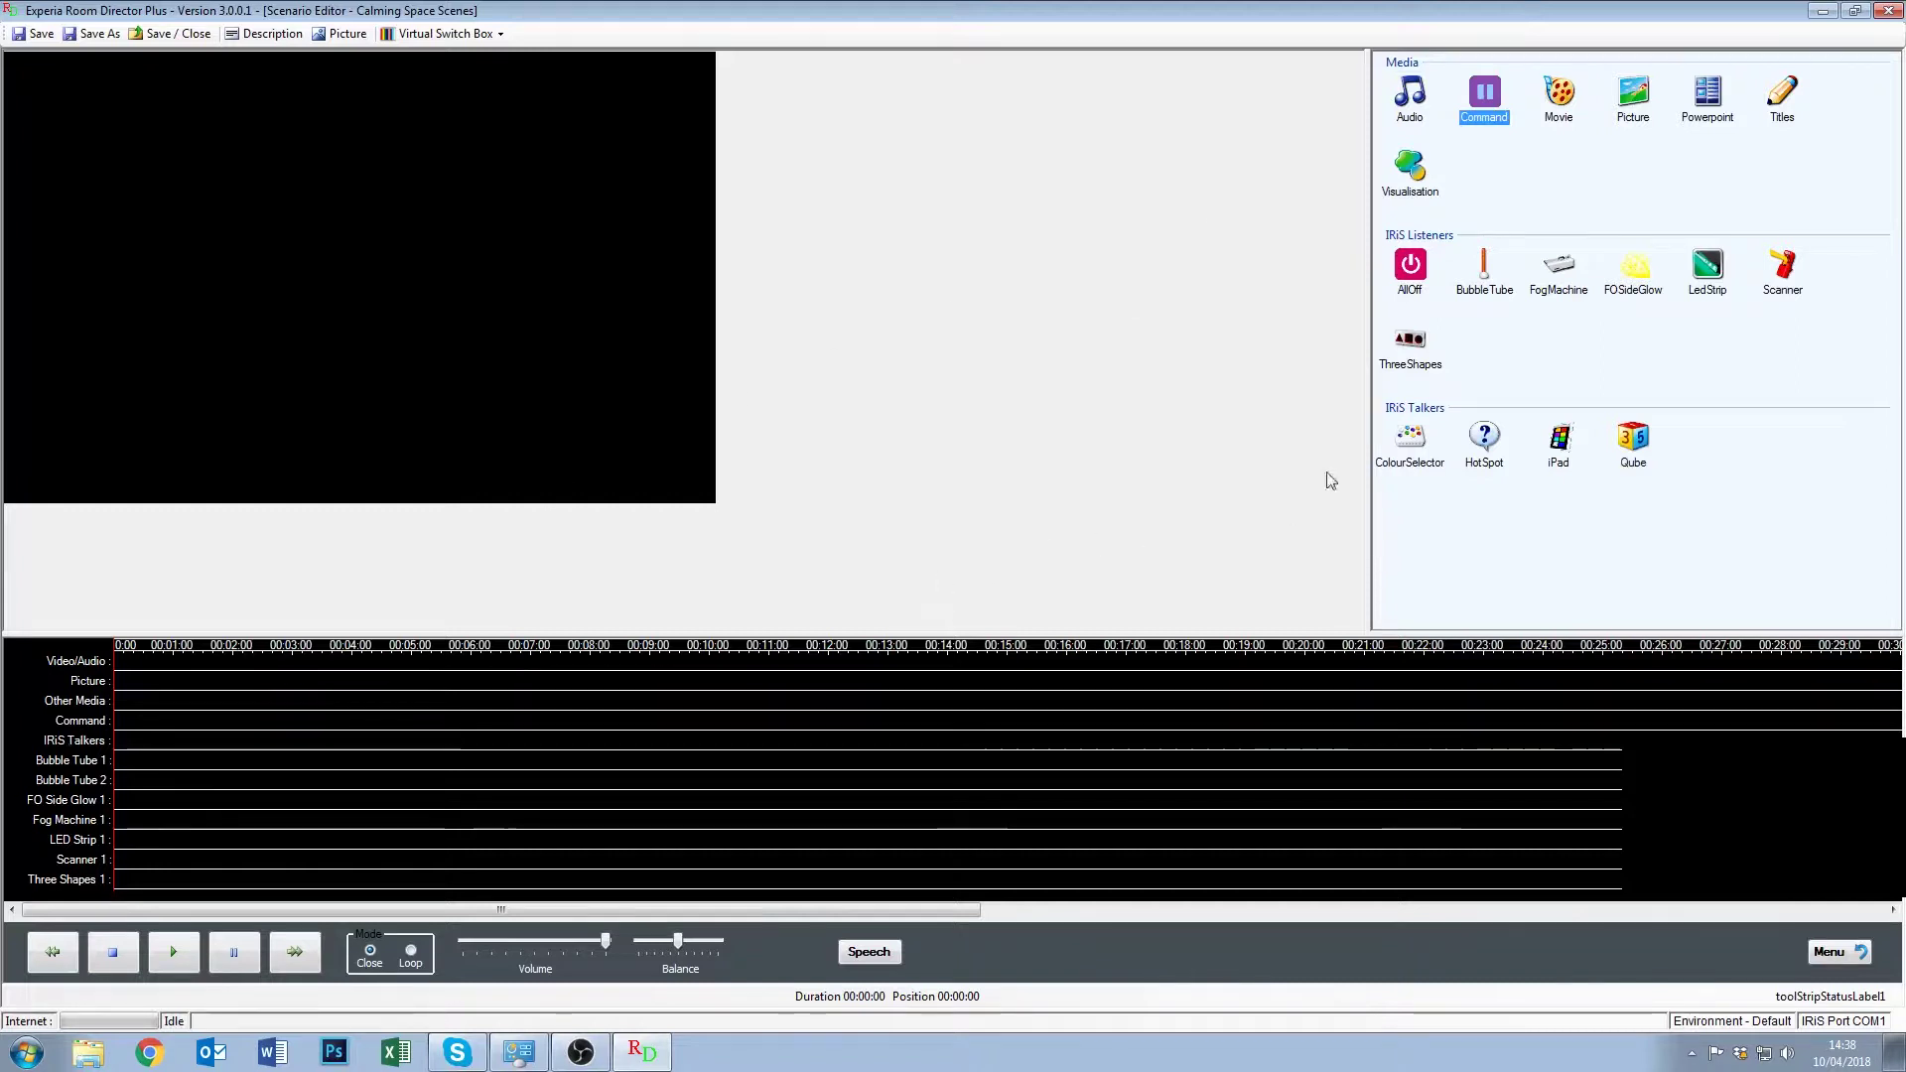
pyautogui.click(1479, 444)
pyautogui.click(1558, 447)
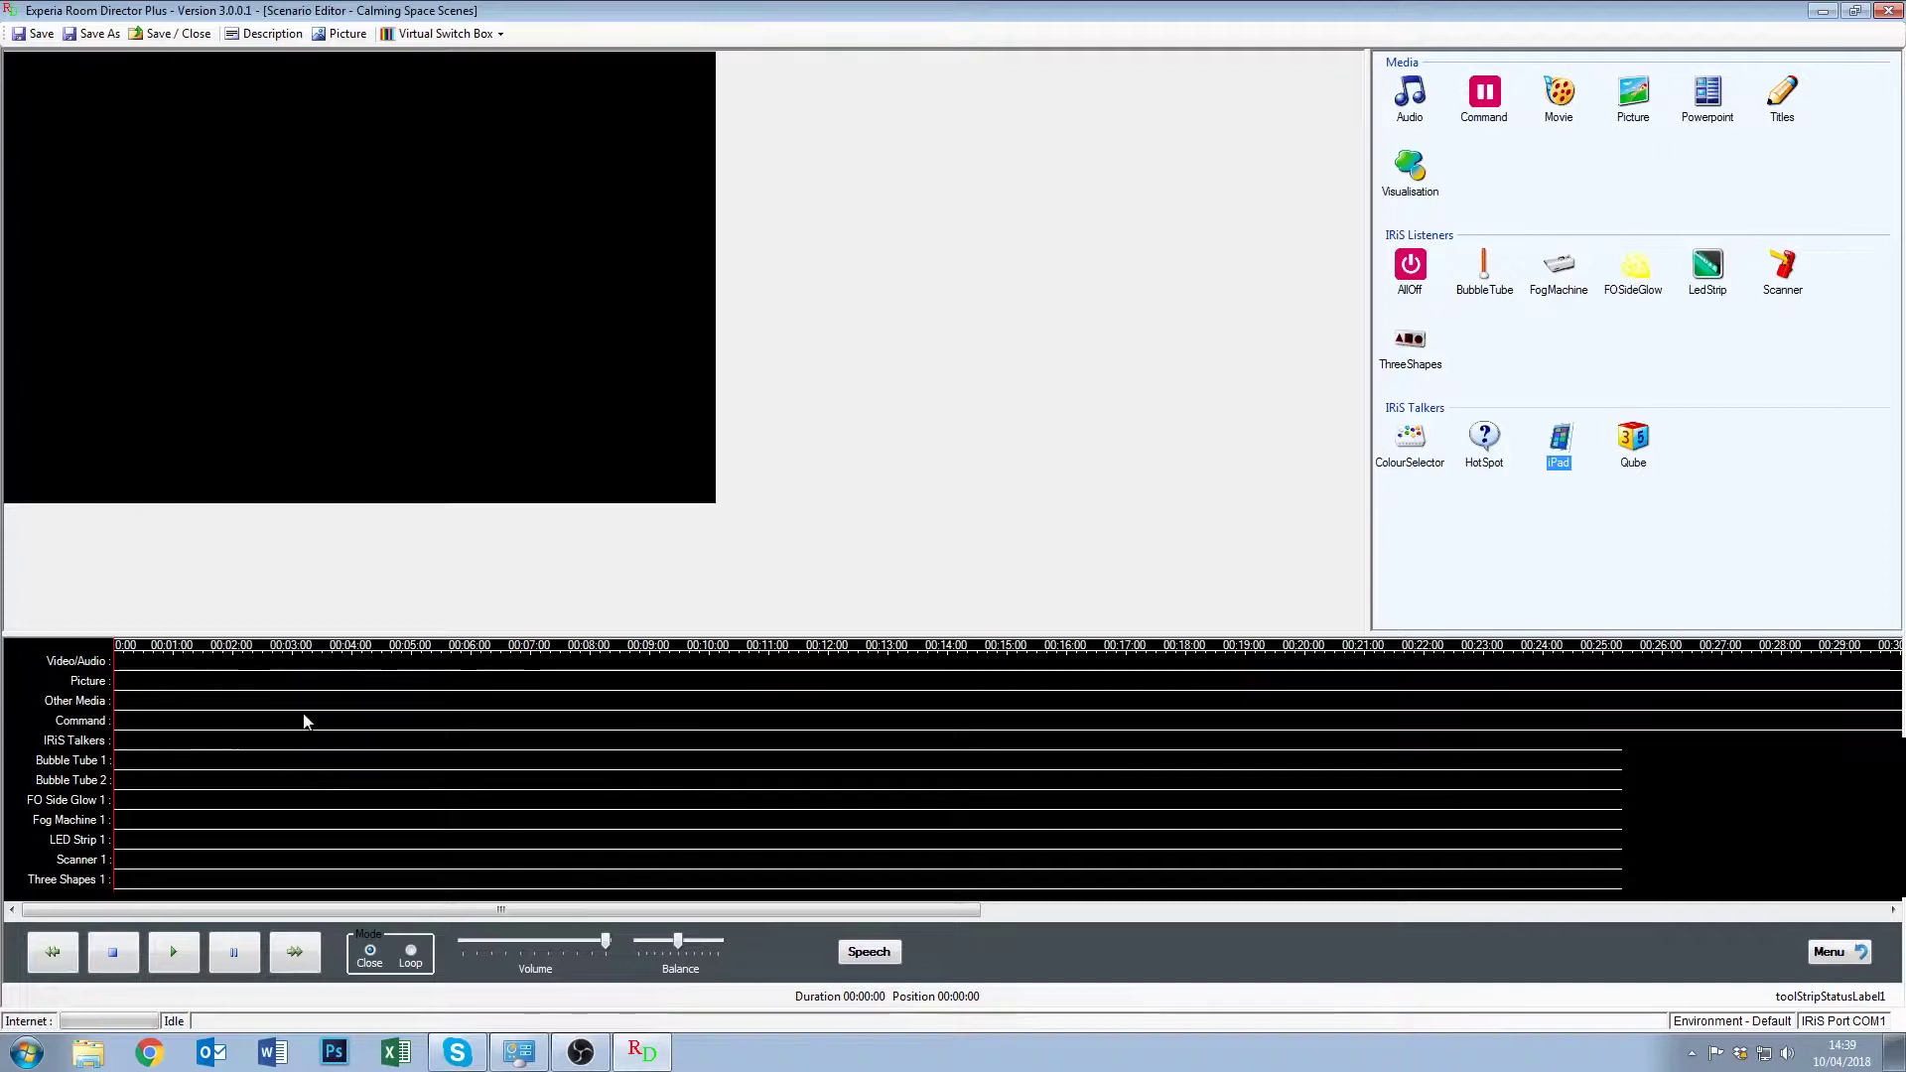
# Move the red insertion marker to about 00:05:20 on the timeline and check the ThreeShapes and BubbleTube items.
pyautogui.click(295, 655)
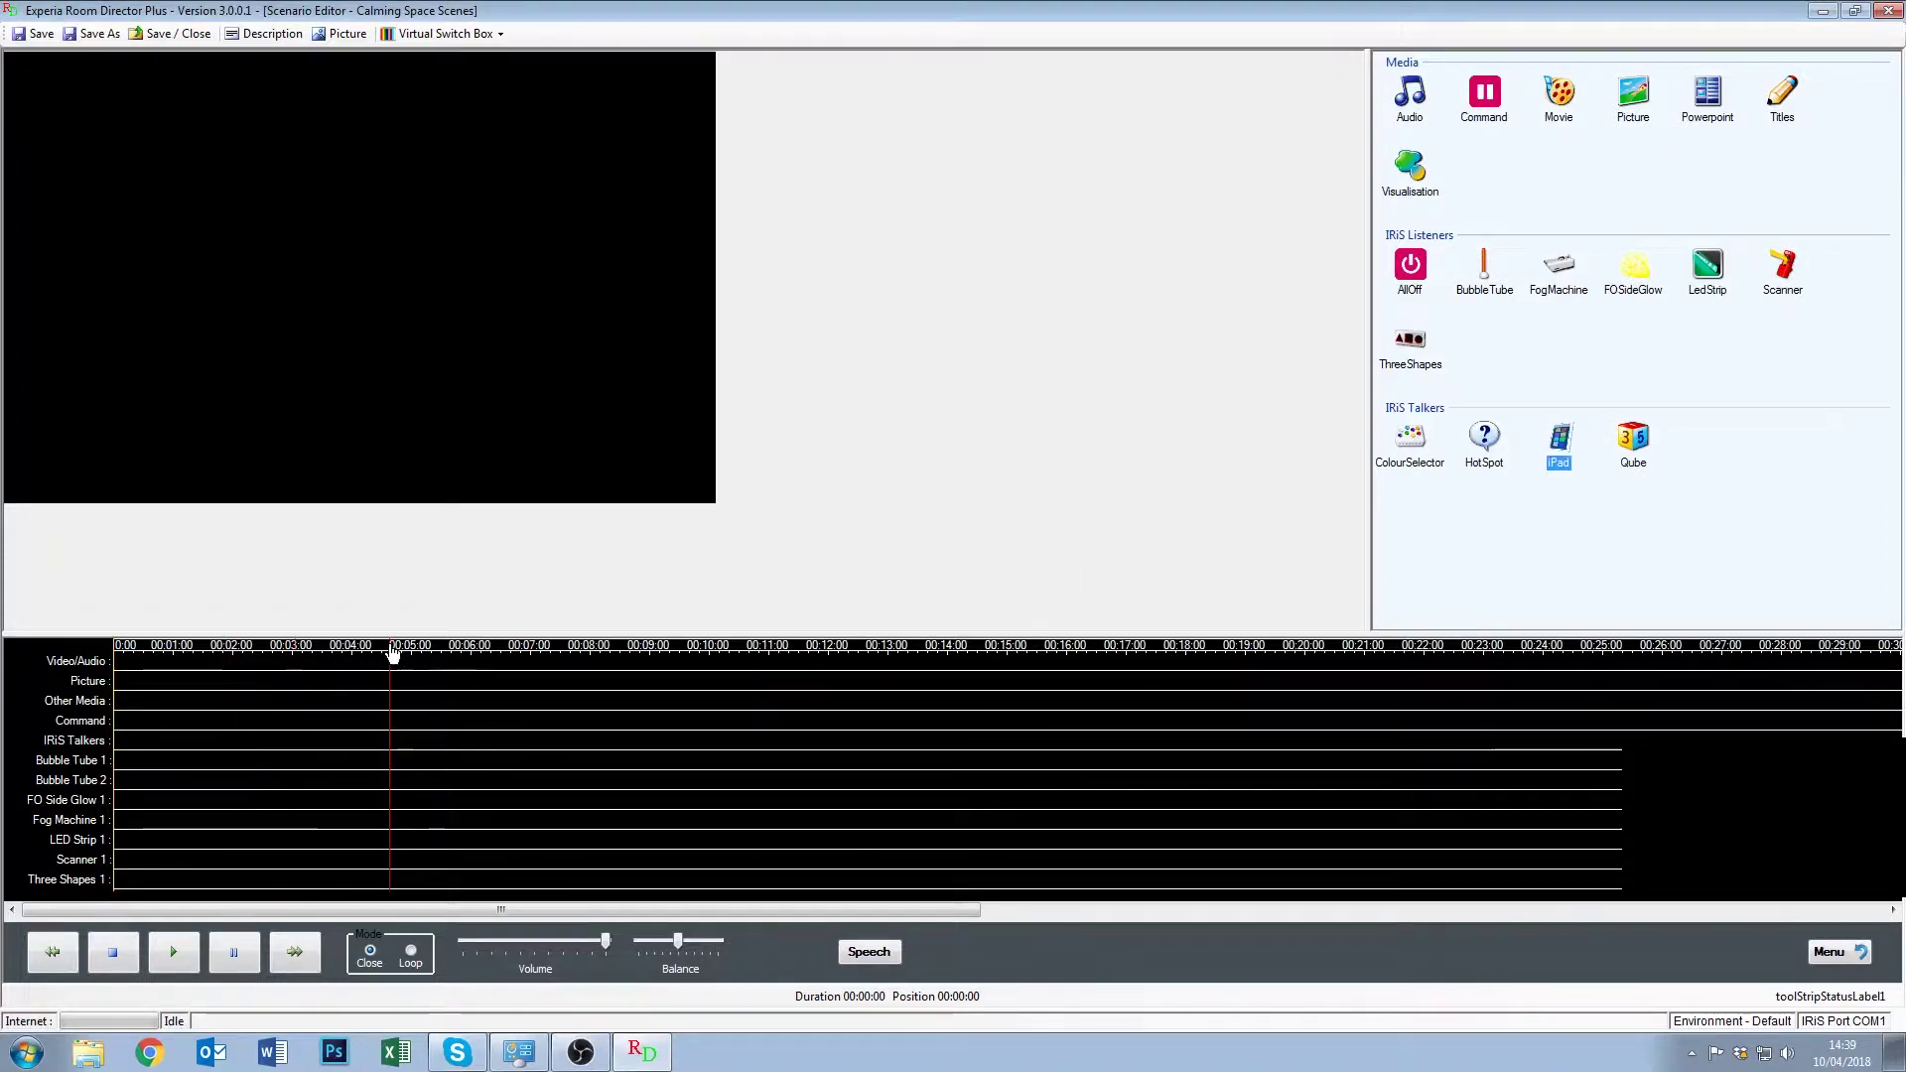
pyautogui.click(429, 655)
pyautogui.click(1410, 338)
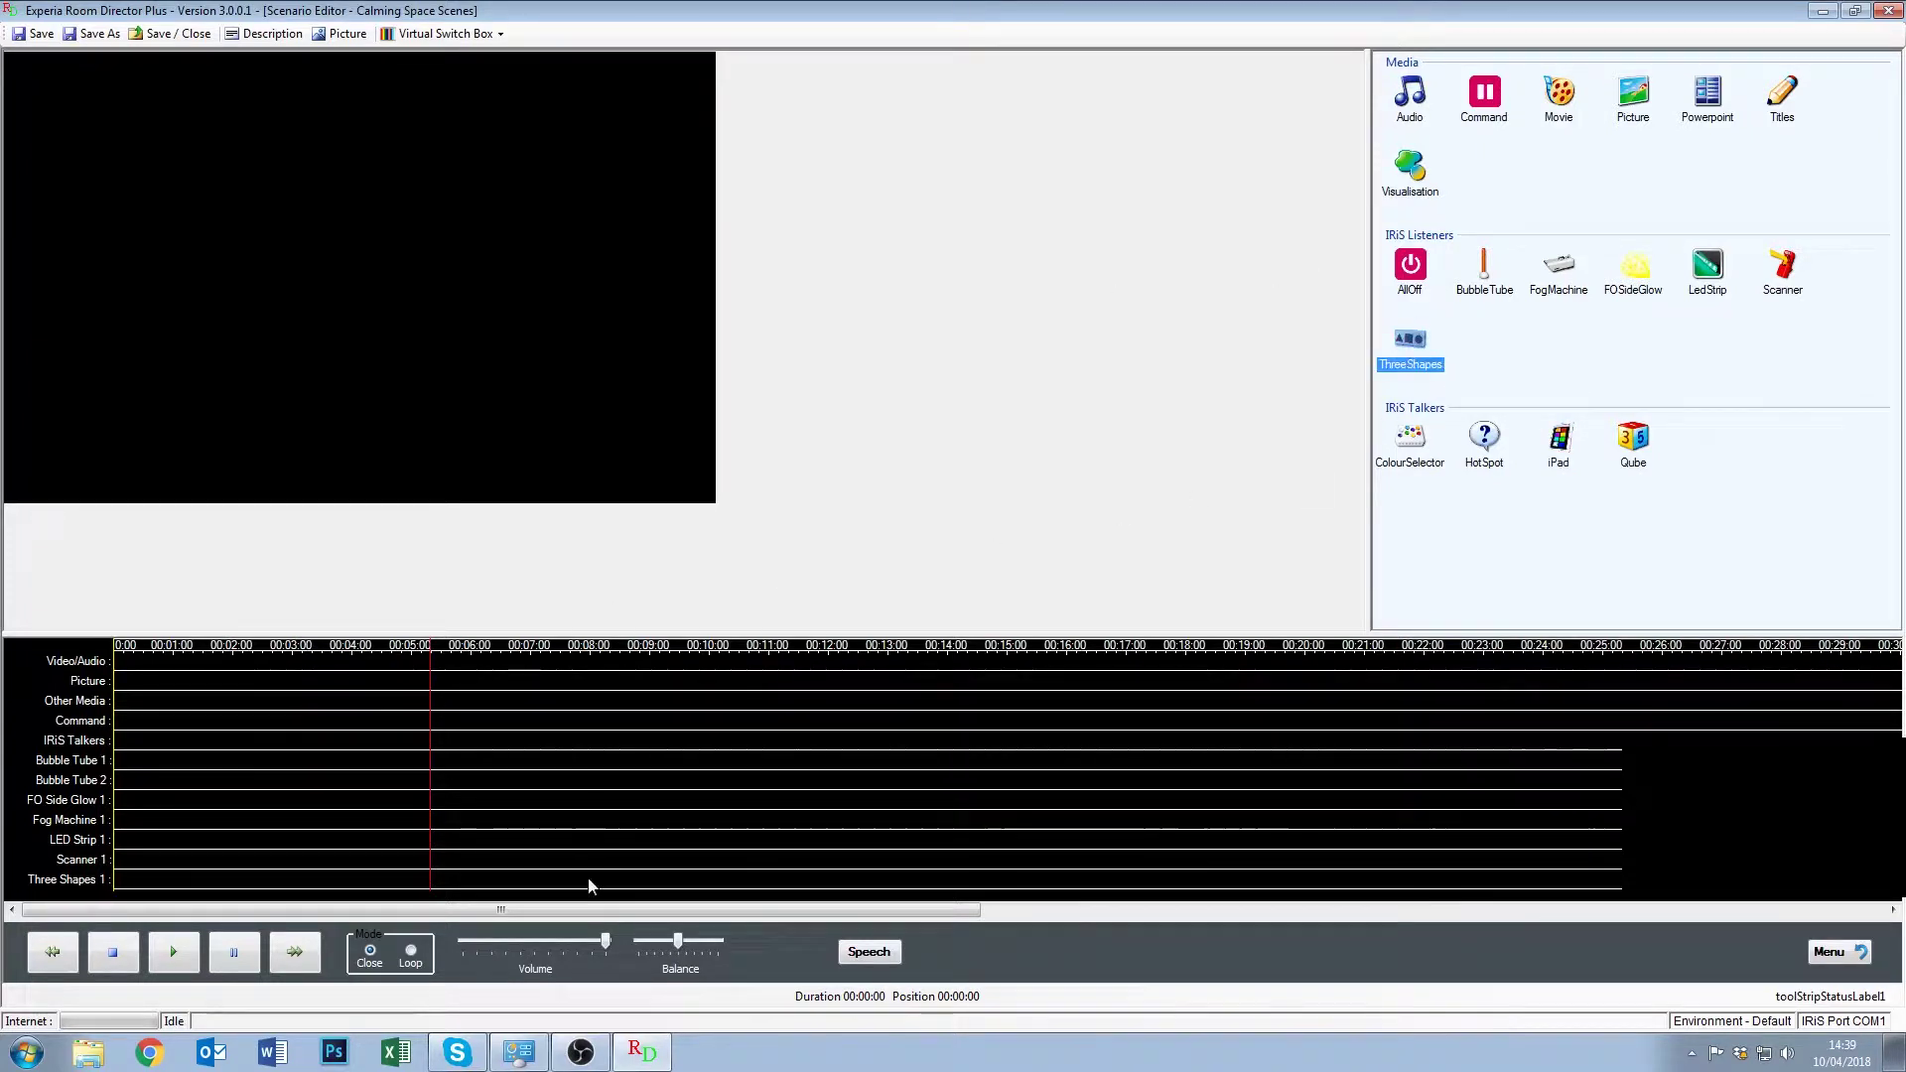
pyautogui.click(1487, 265)
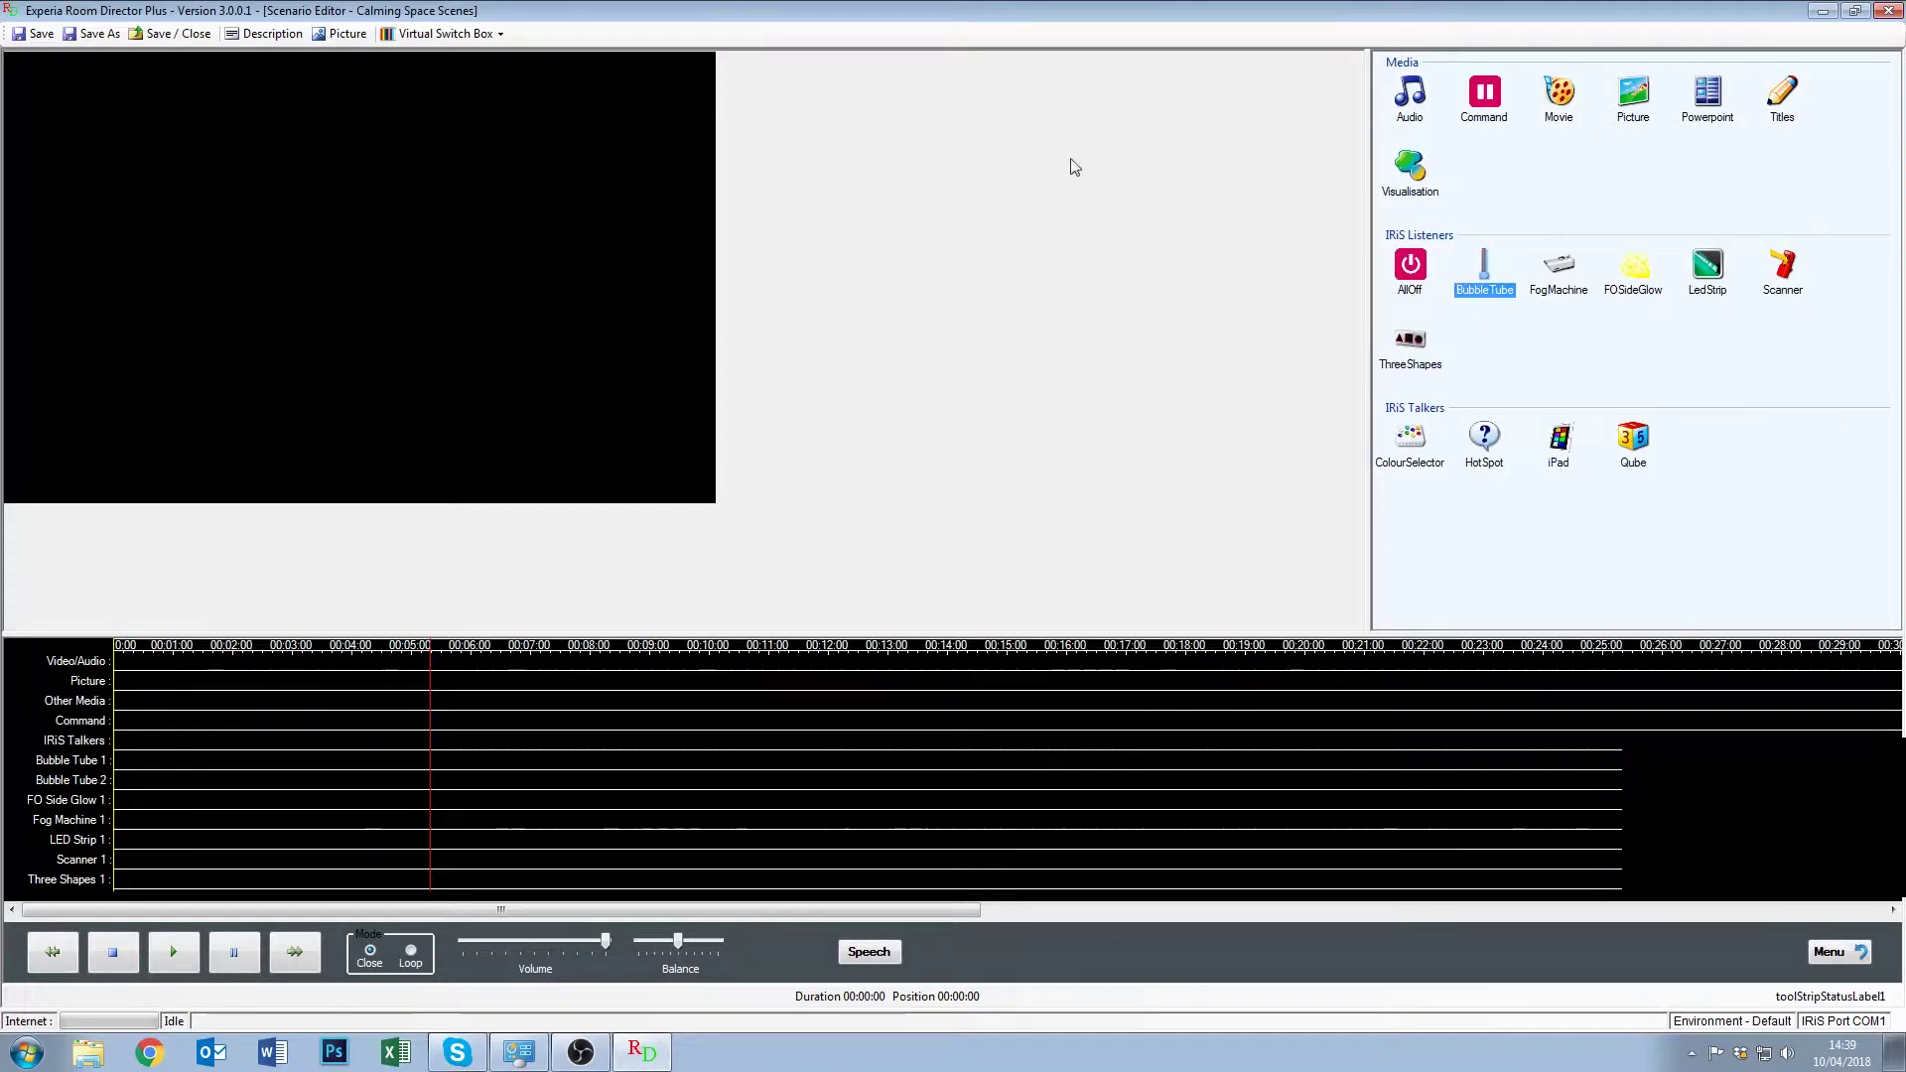
# Try several playback positions on the timeline between 00:01:00 and 00:04:00, and return playback to the start.
pyautogui.click(183, 646)
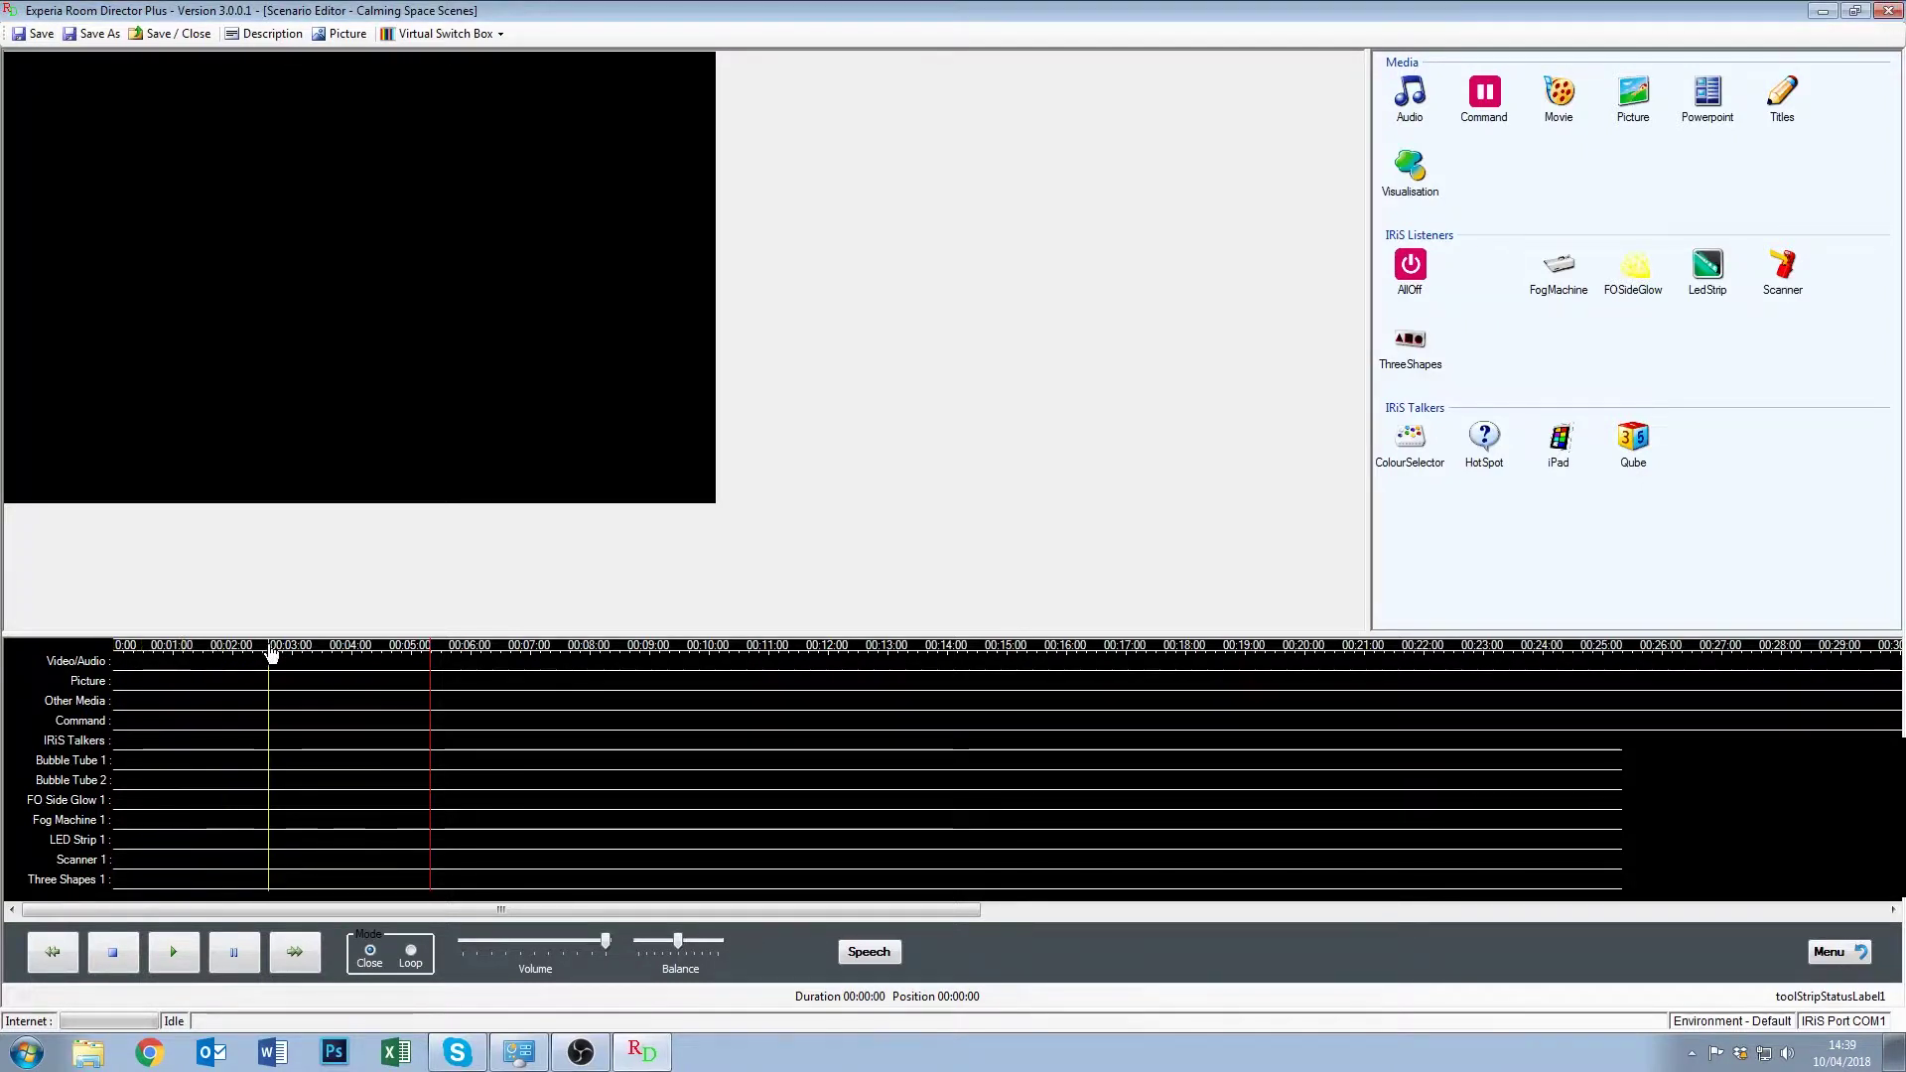
pyautogui.click(329, 648)
pyautogui.click(255, 648)
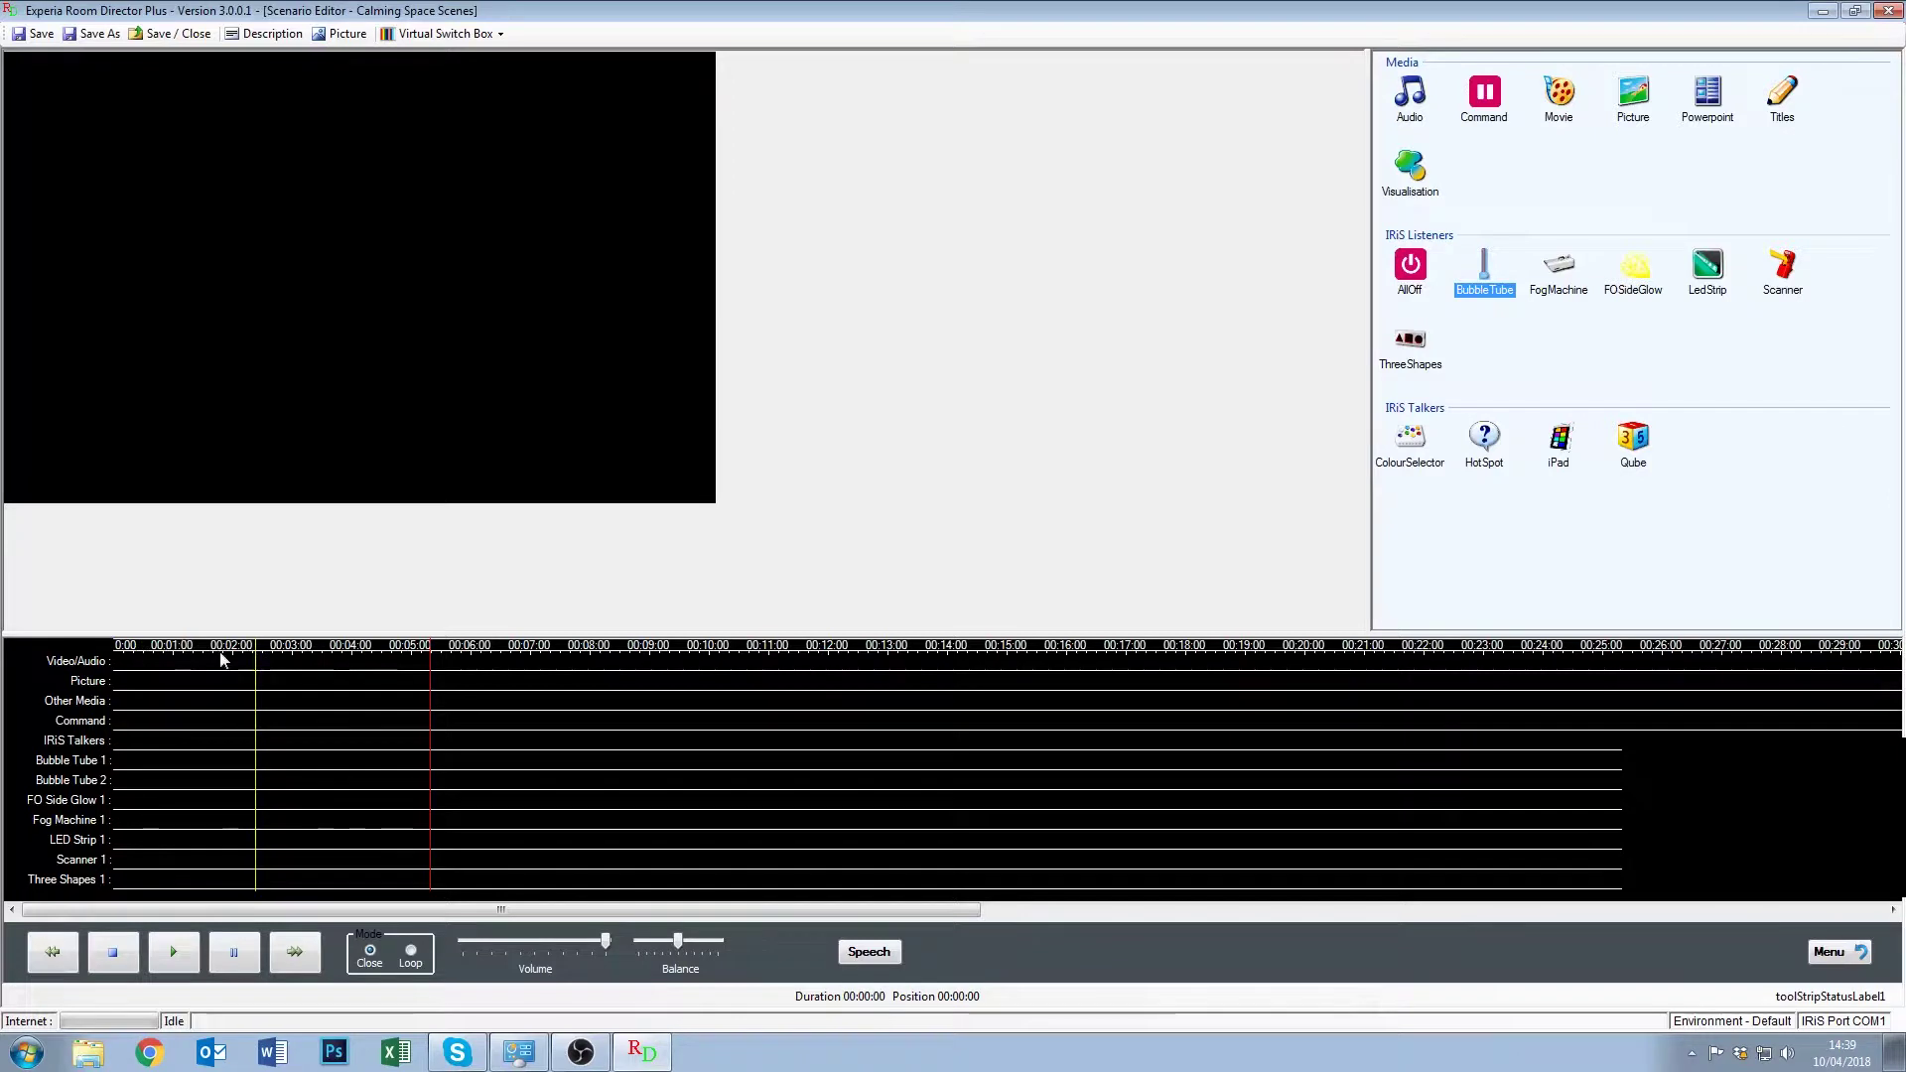
pyautogui.rightClick(222, 653)
pyautogui.click(222, 650)
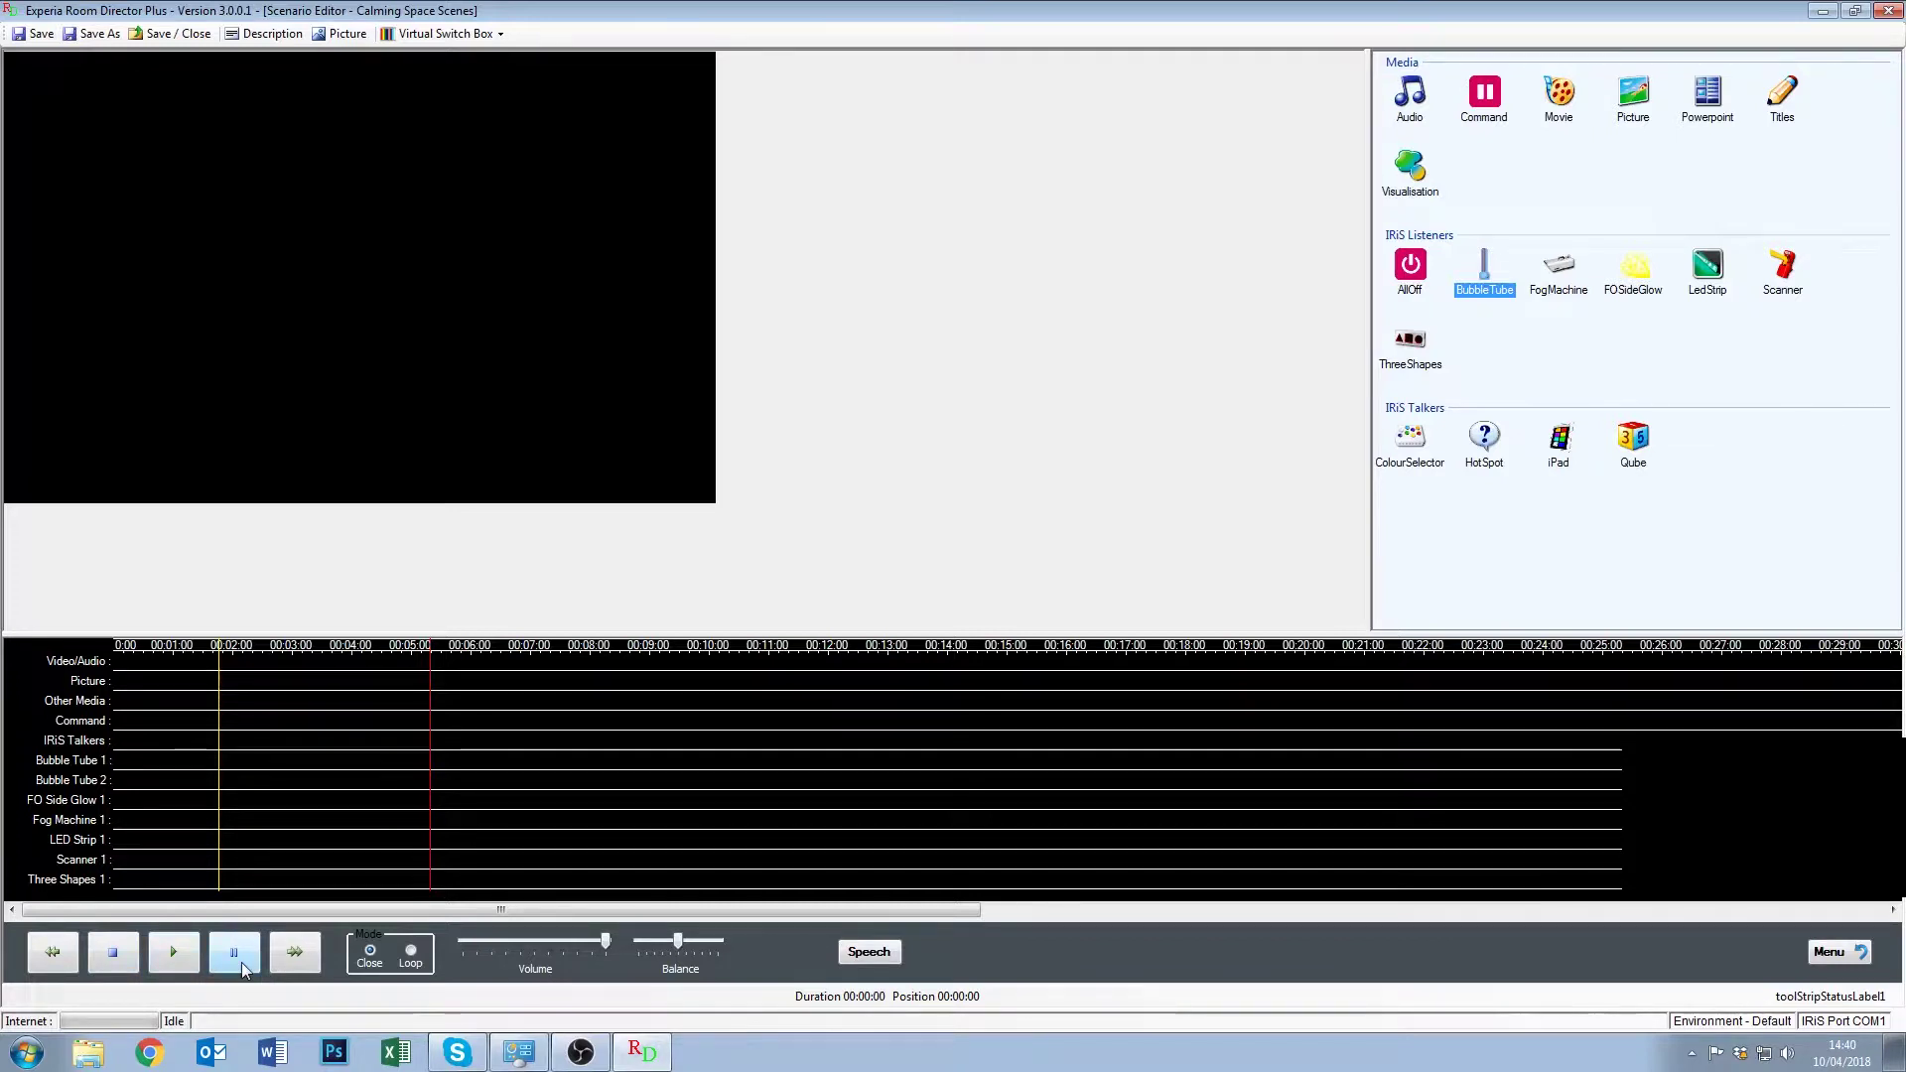
pyautogui.click(123, 961)
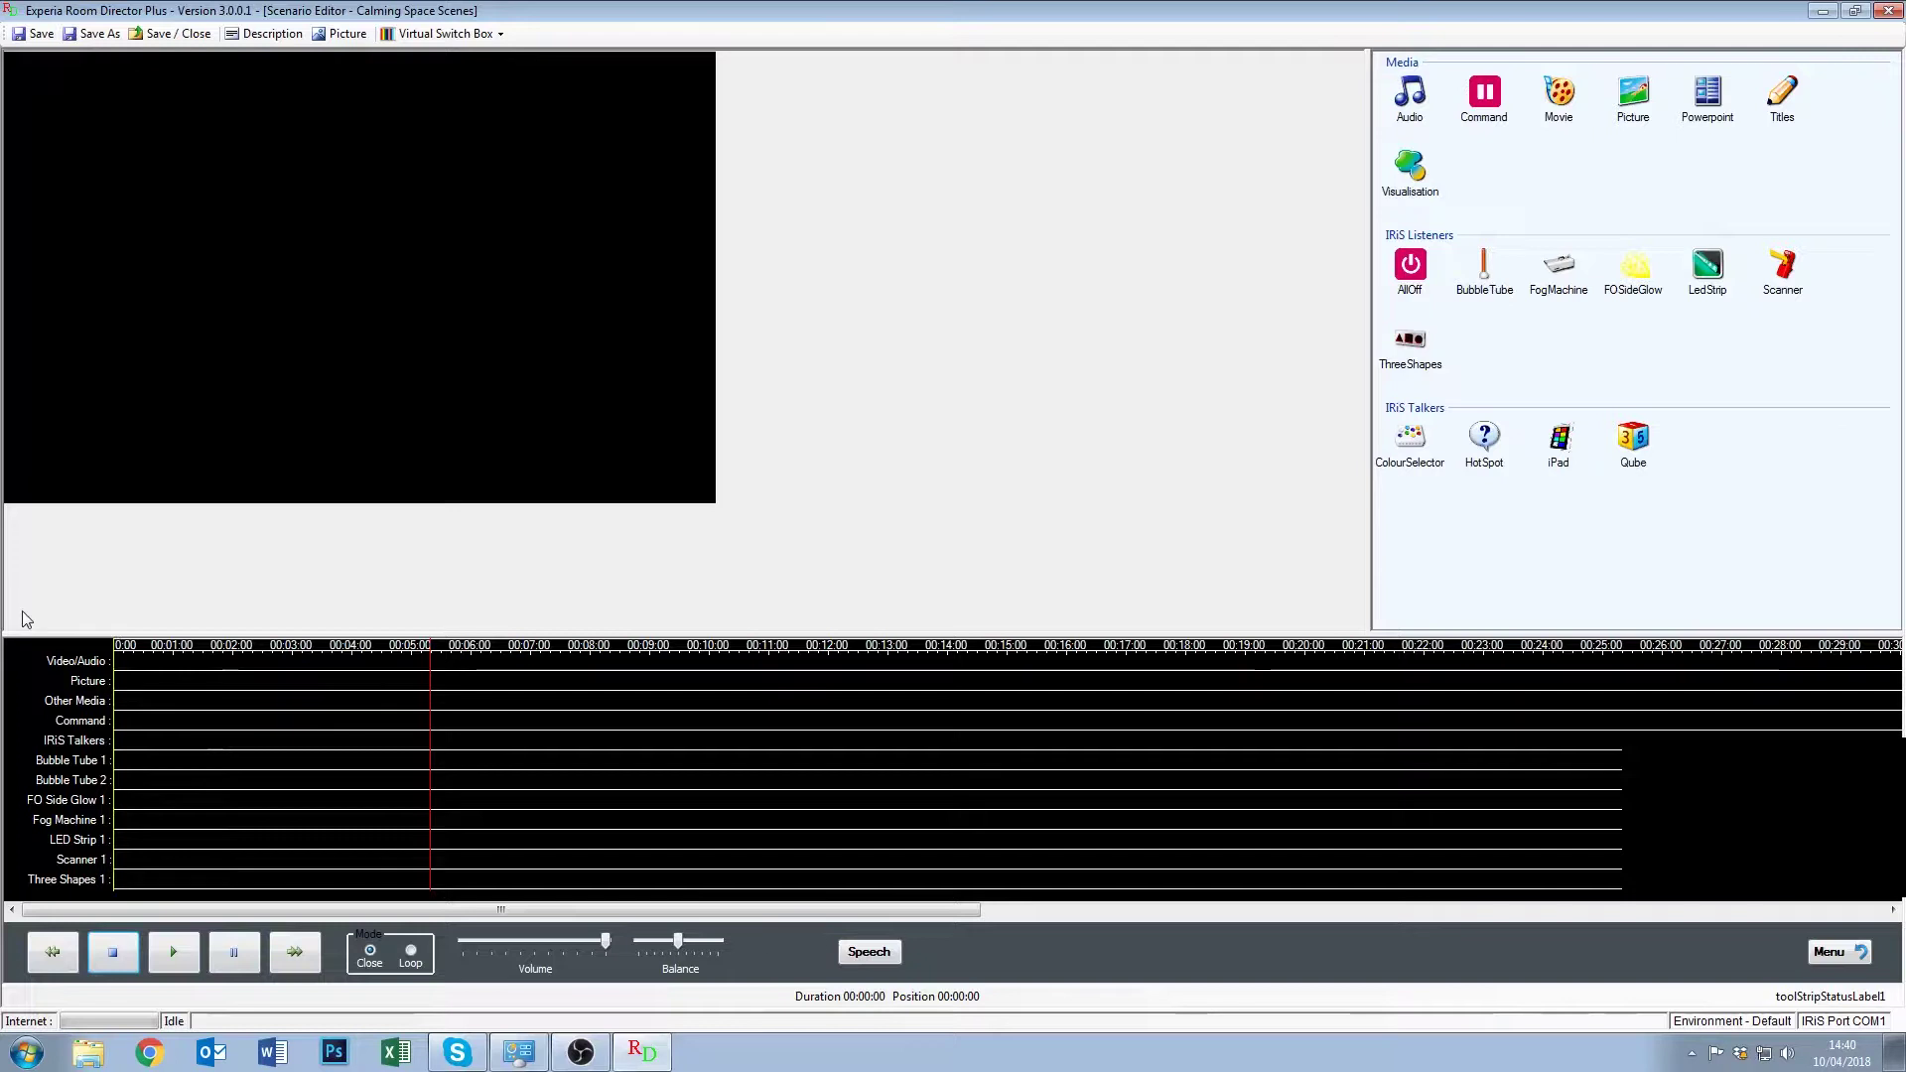
pyautogui.click(290, 946)
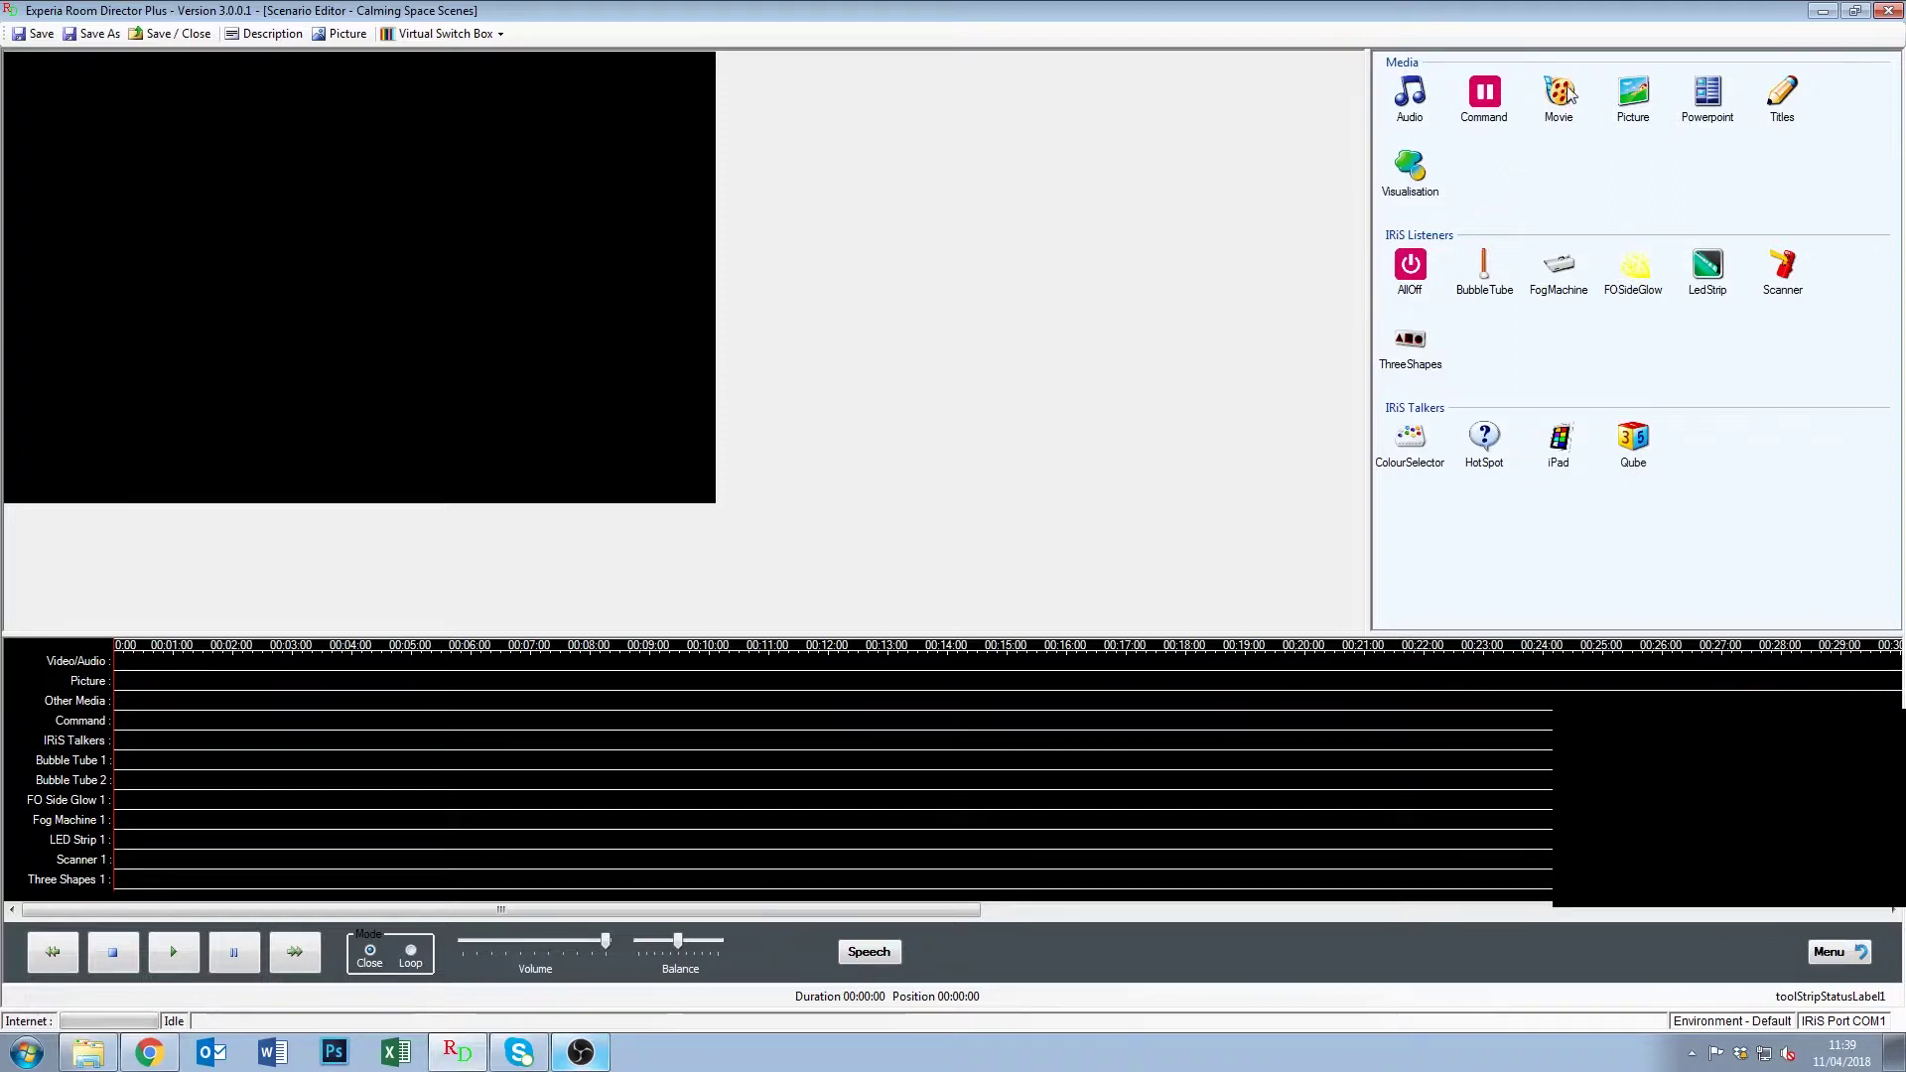
# Add the movie Calming Space Video.mp4 from the Videos library to the timeline.
pyautogui.moveTo(1567, 85); pyautogui.dragTo(805, 780)
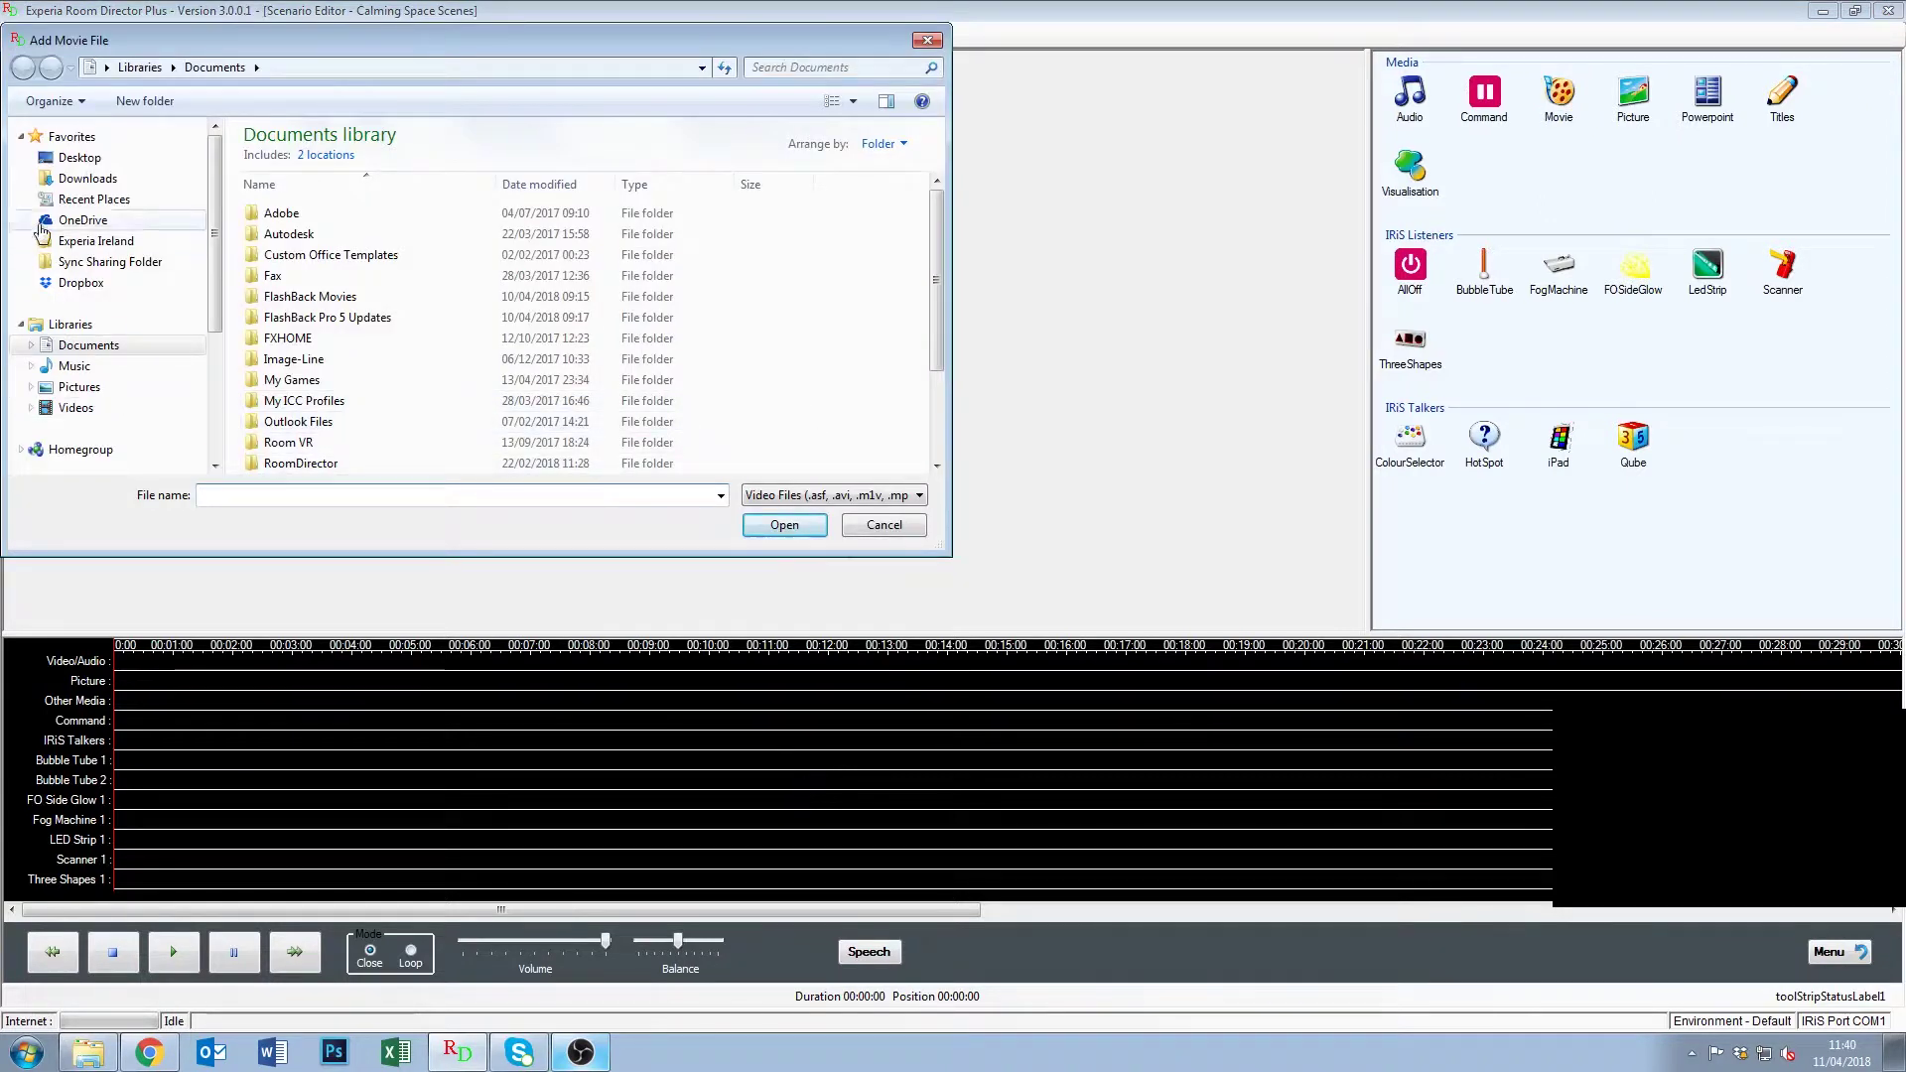
pyautogui.moveTo(218, 199)
pyautogui.mouseDown()
pyautogui.moveTo(204, 377)
pyautogui.moveTo(204, 213)
pyautogui.mouseUp()
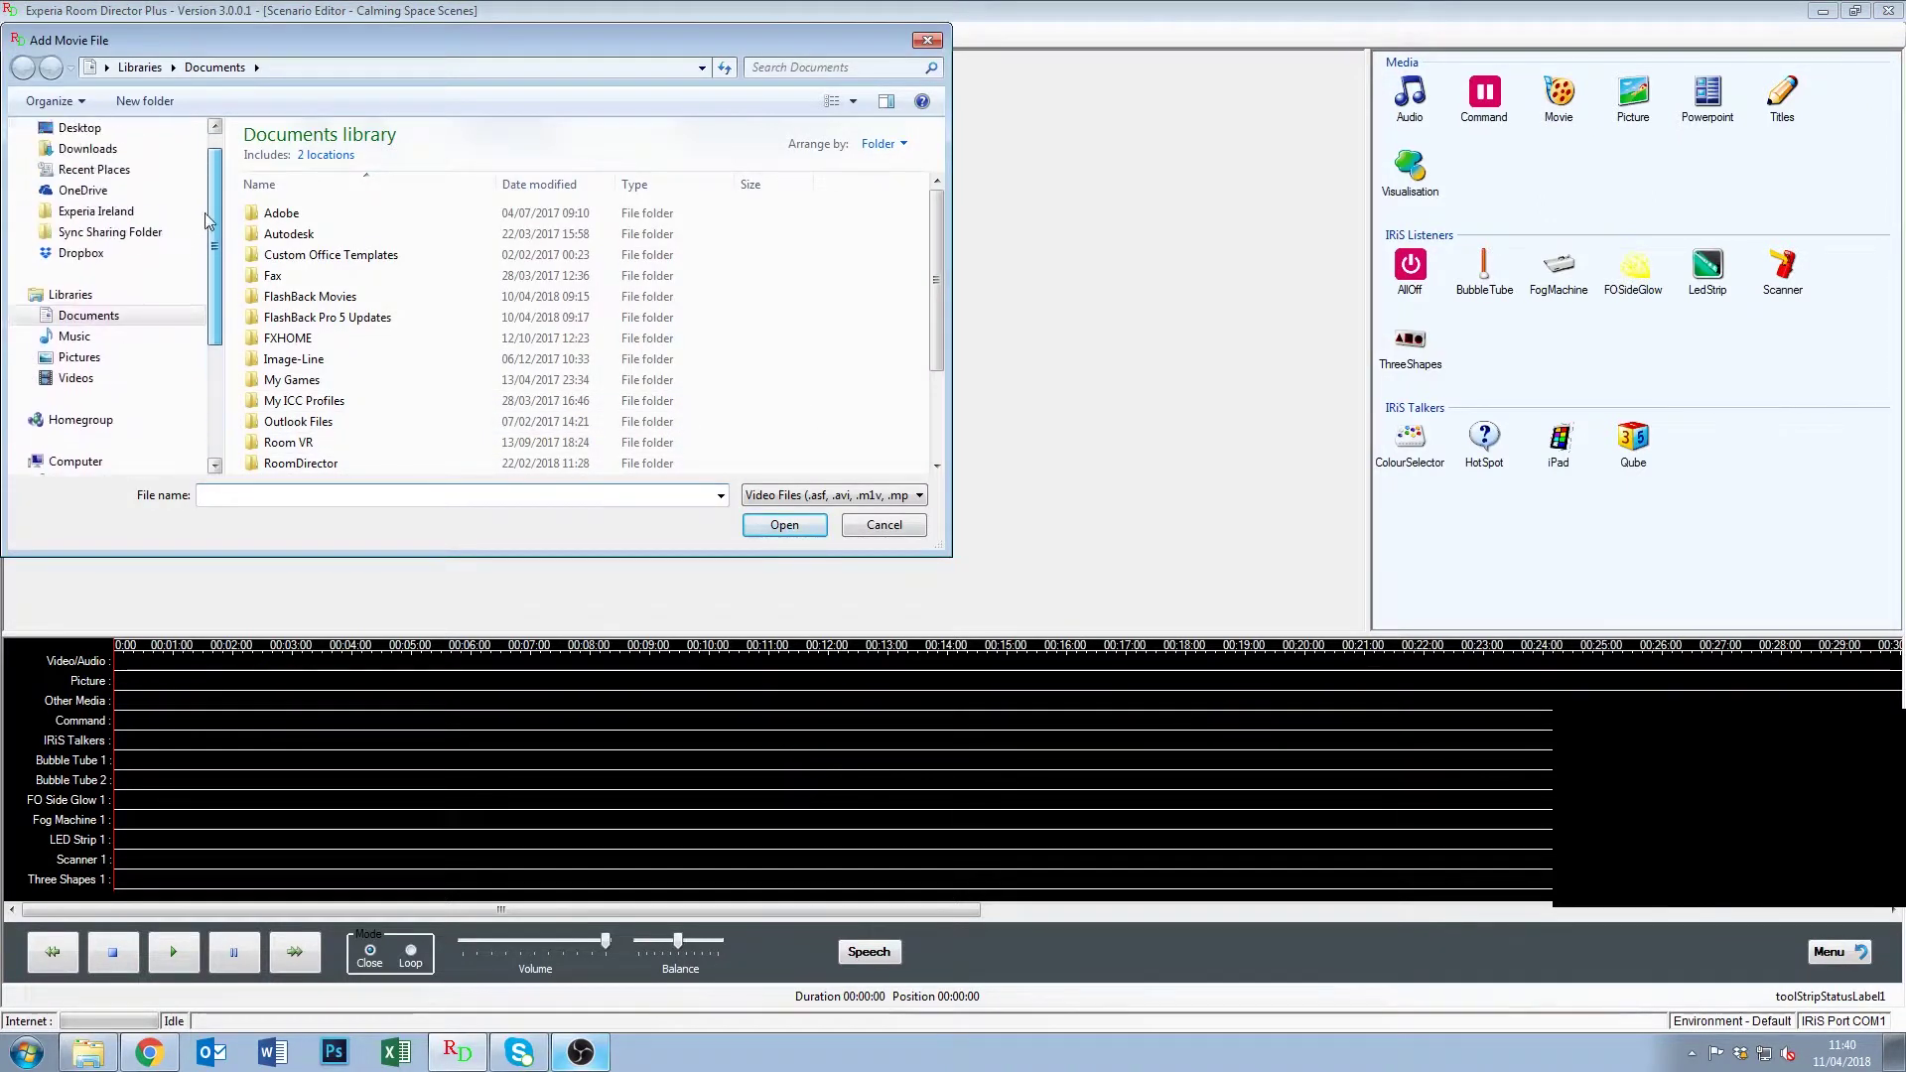
pyautogui.click(83, 381)
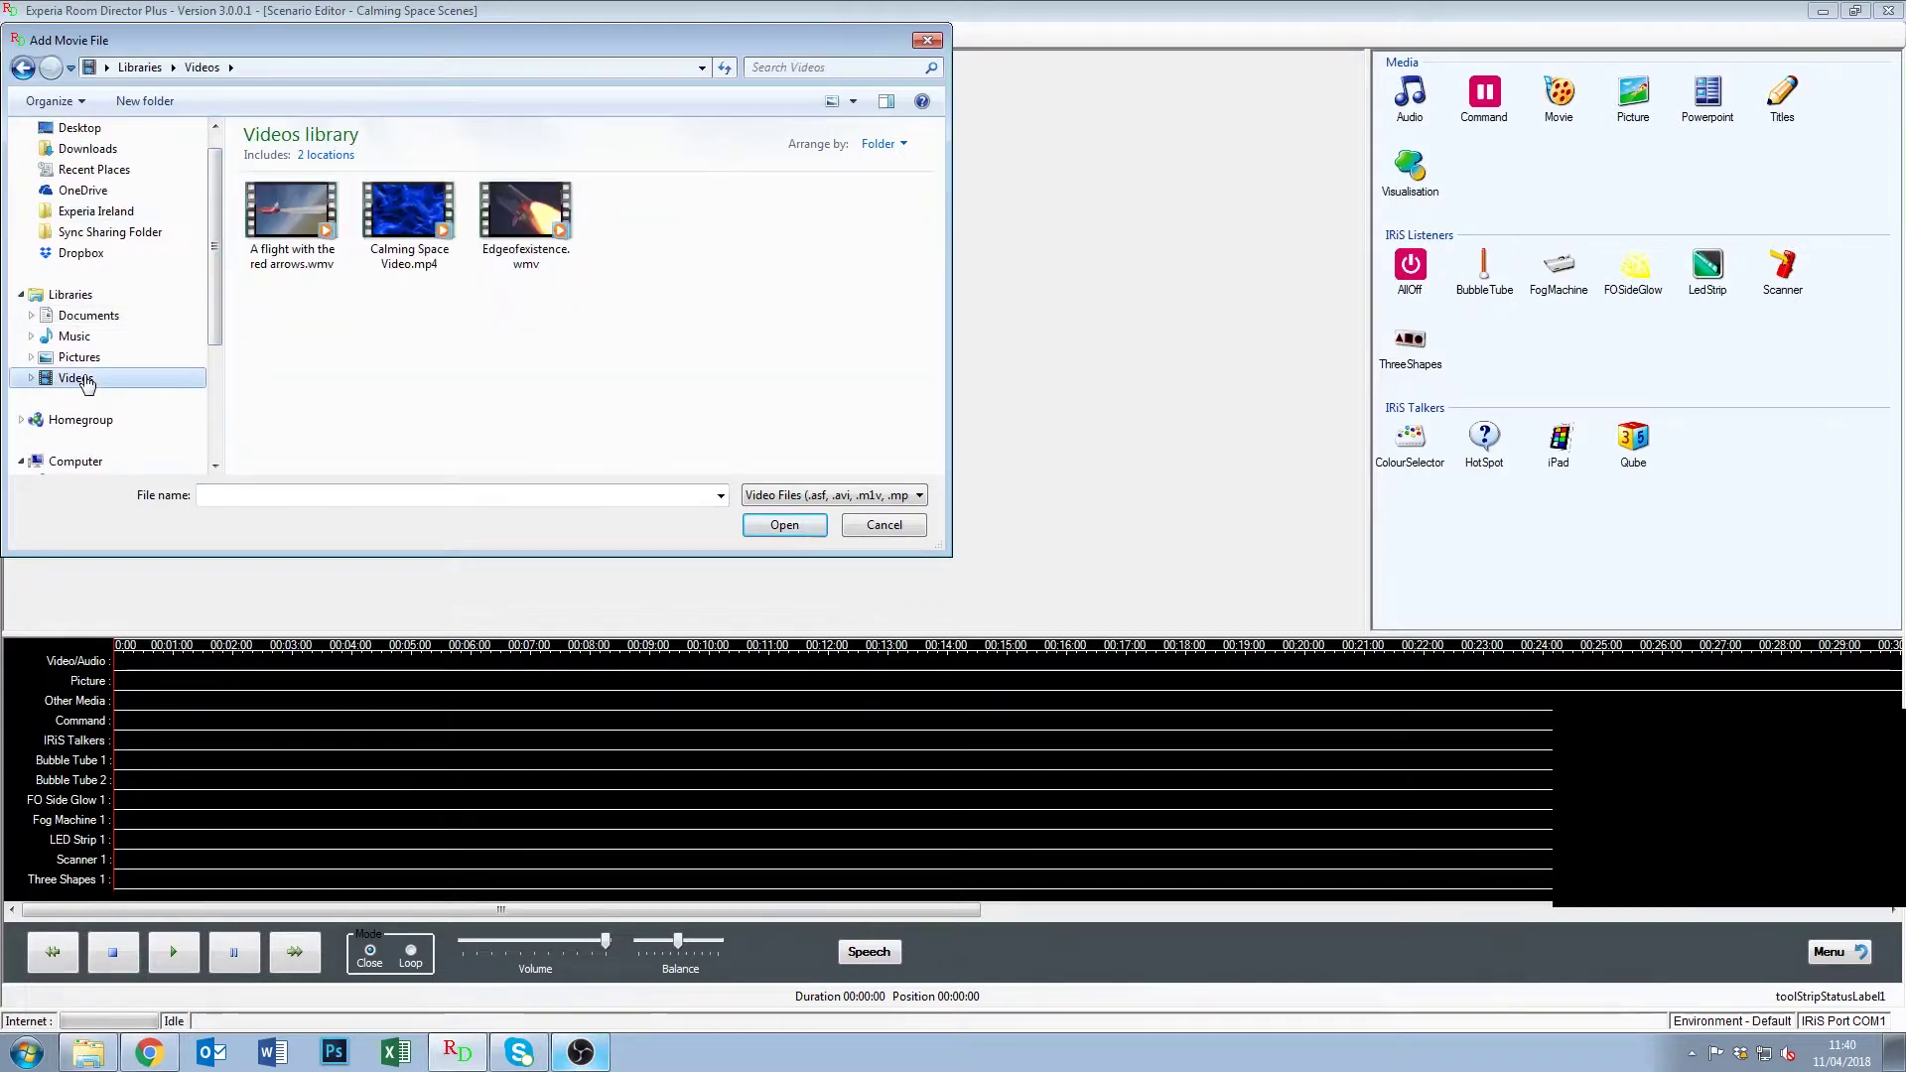
pyautogui.click(410, 225)
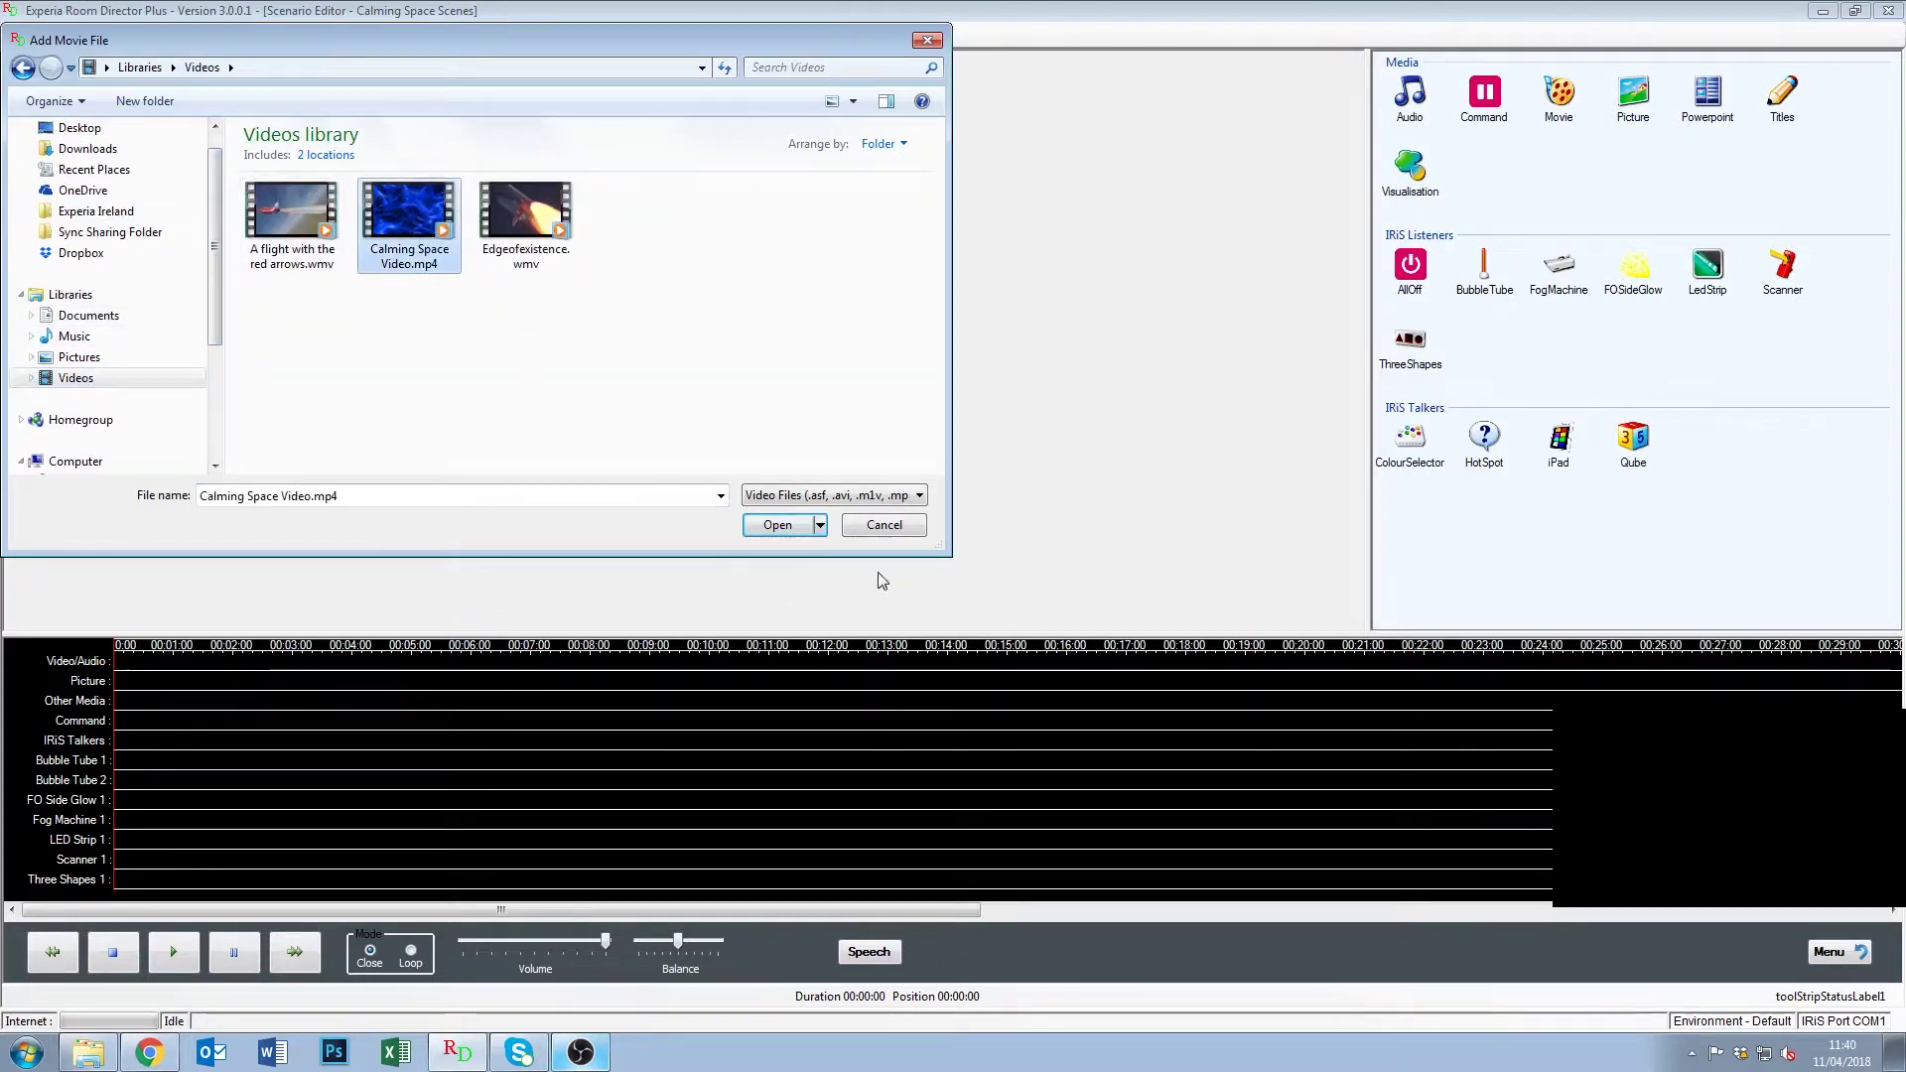
pyautogui.click(795, 532)
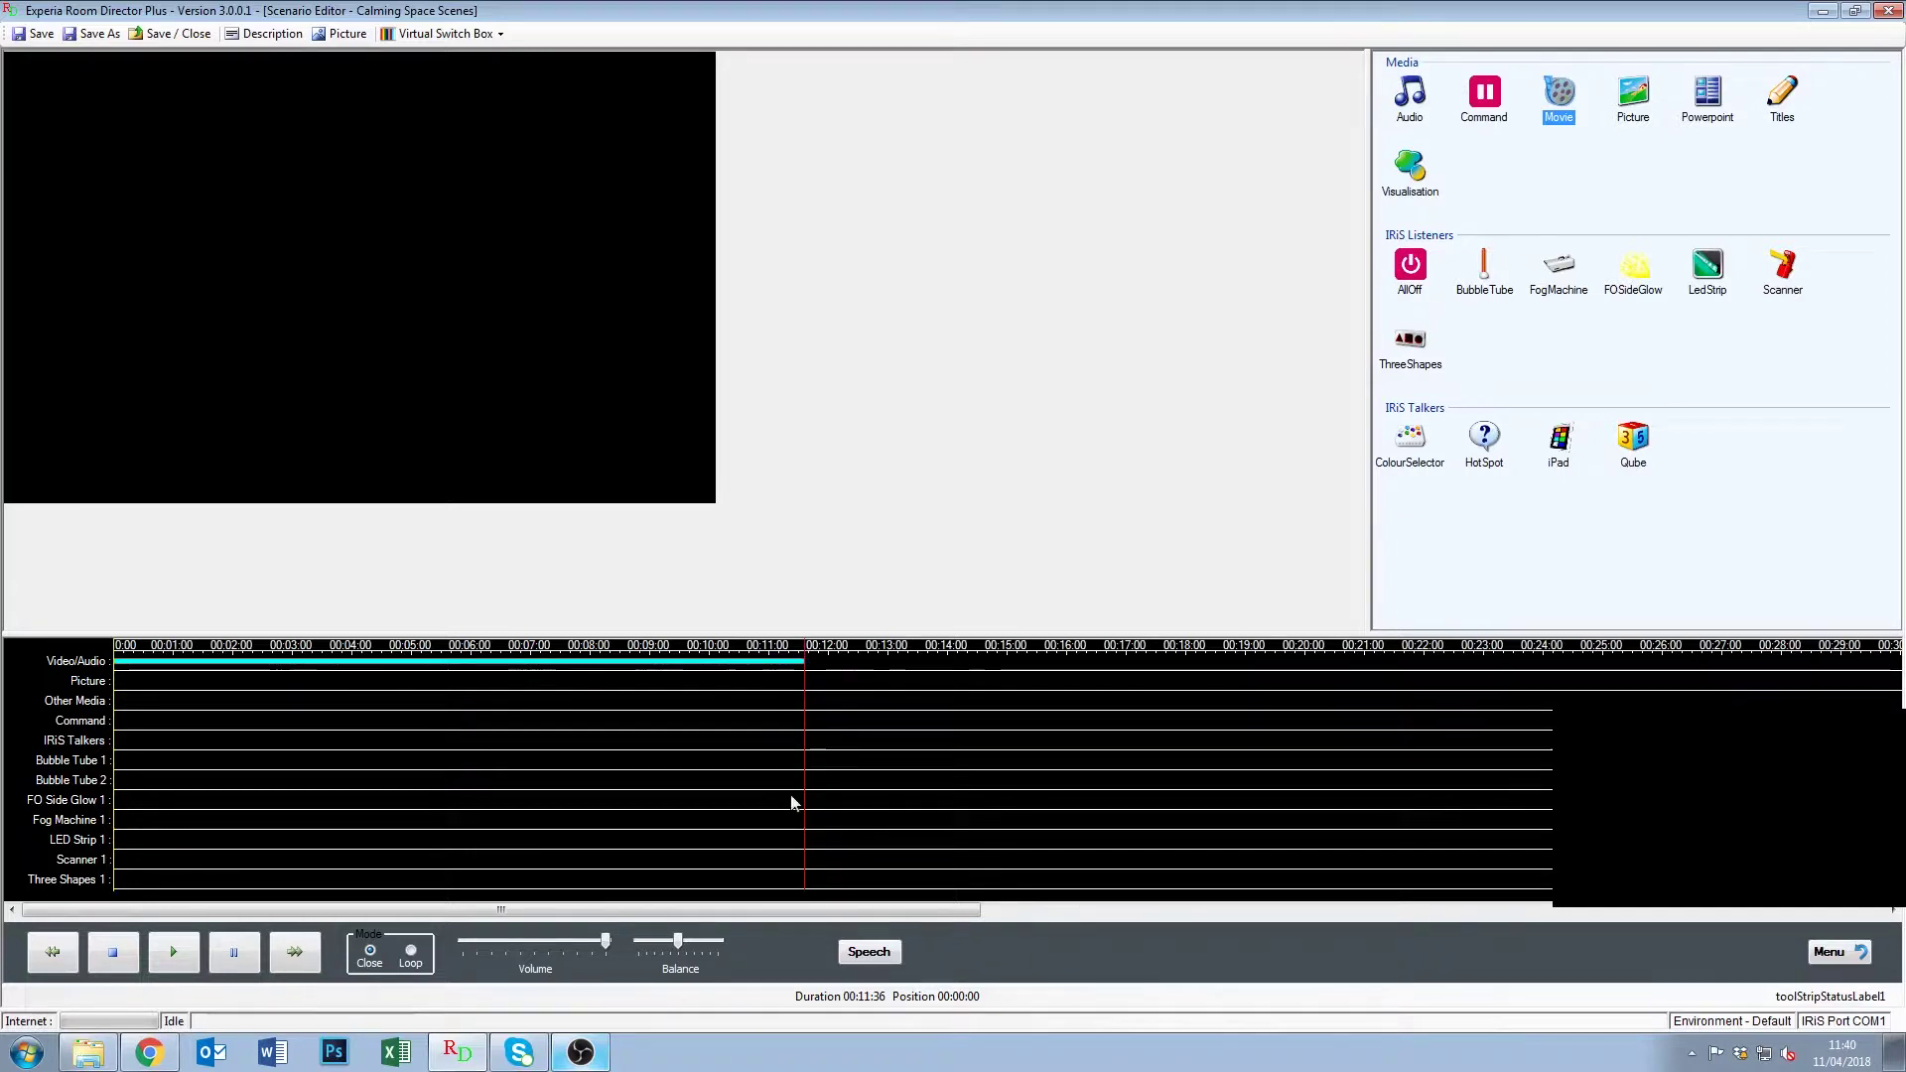
# Play the scenario from the start, pause it at 00:00:20 and place a BubbleTube event on the timeline.
pyautogui.click(199, 956)
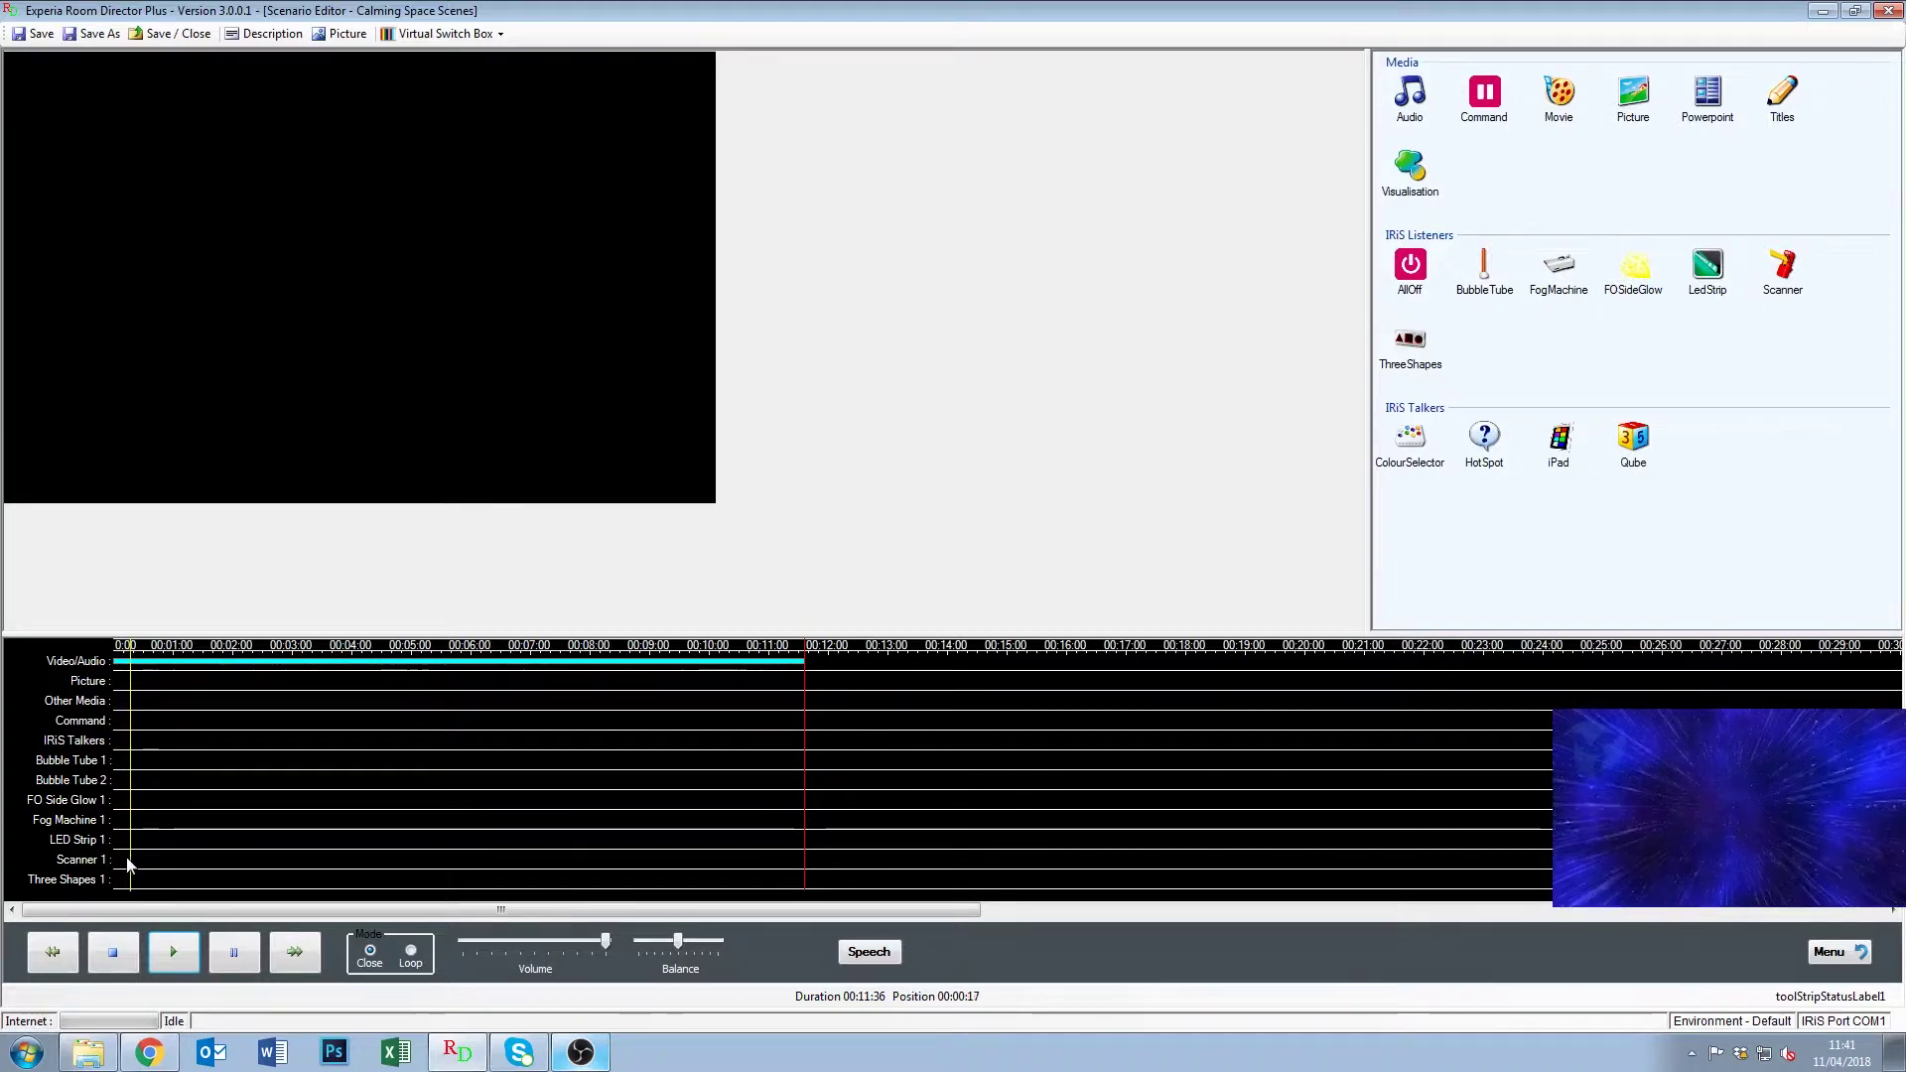
pyautogui.click(232, 959)
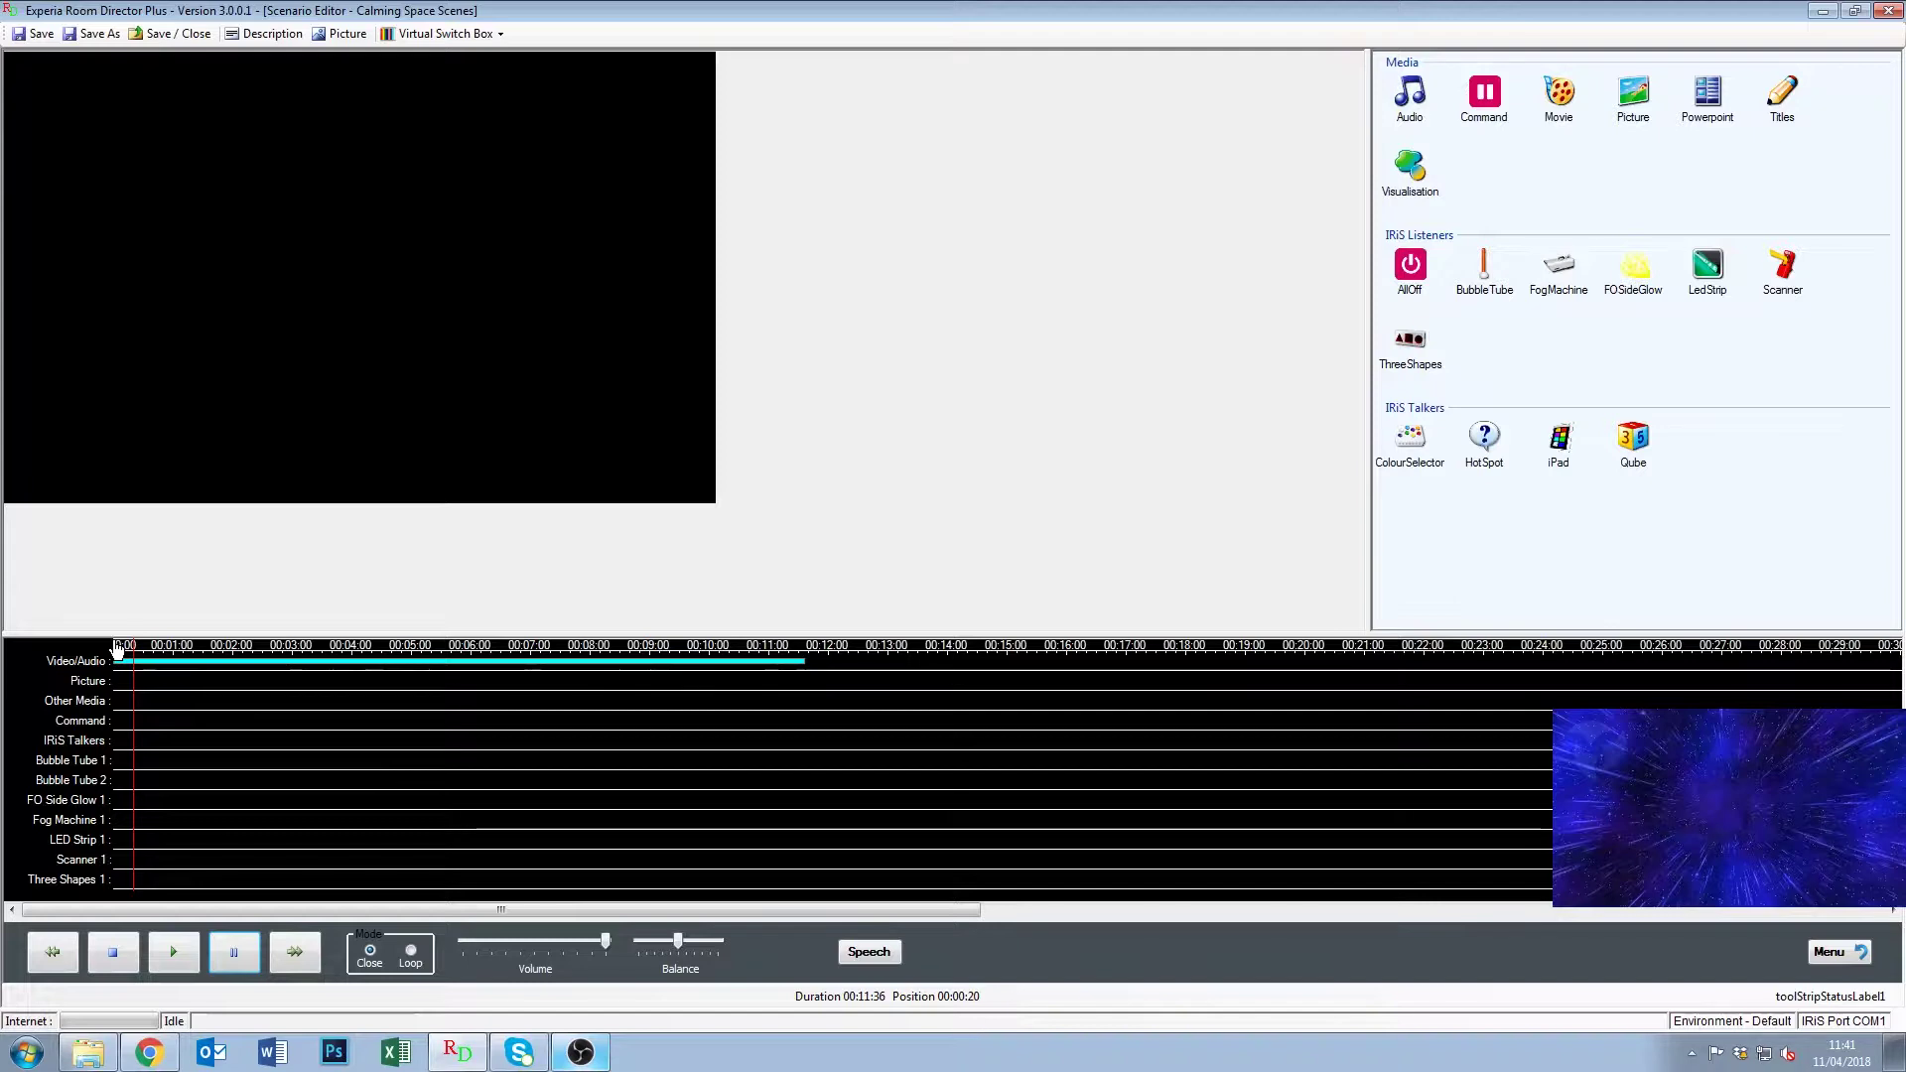
pyautogui.click(1489, 288)
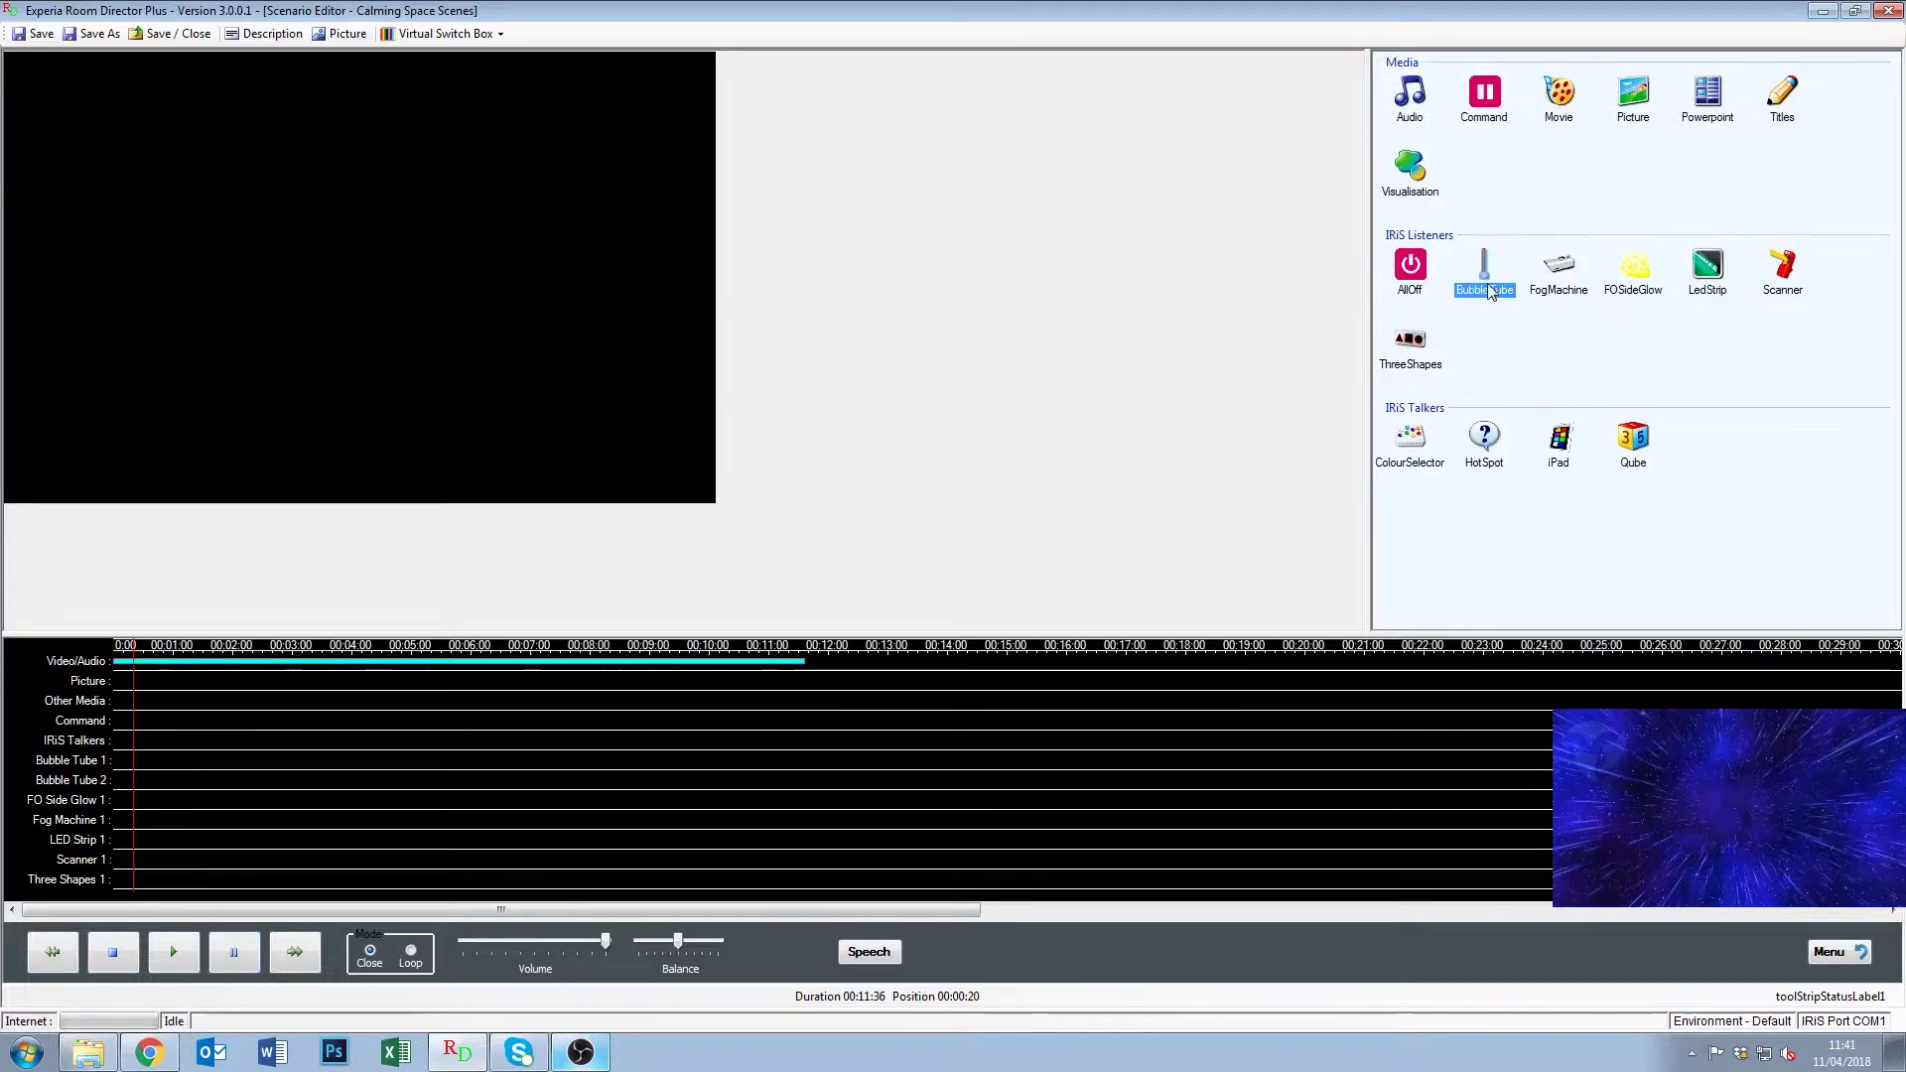
pyautogui.moveTo(1489, 288); pyautogui.dragTo(816, 745)
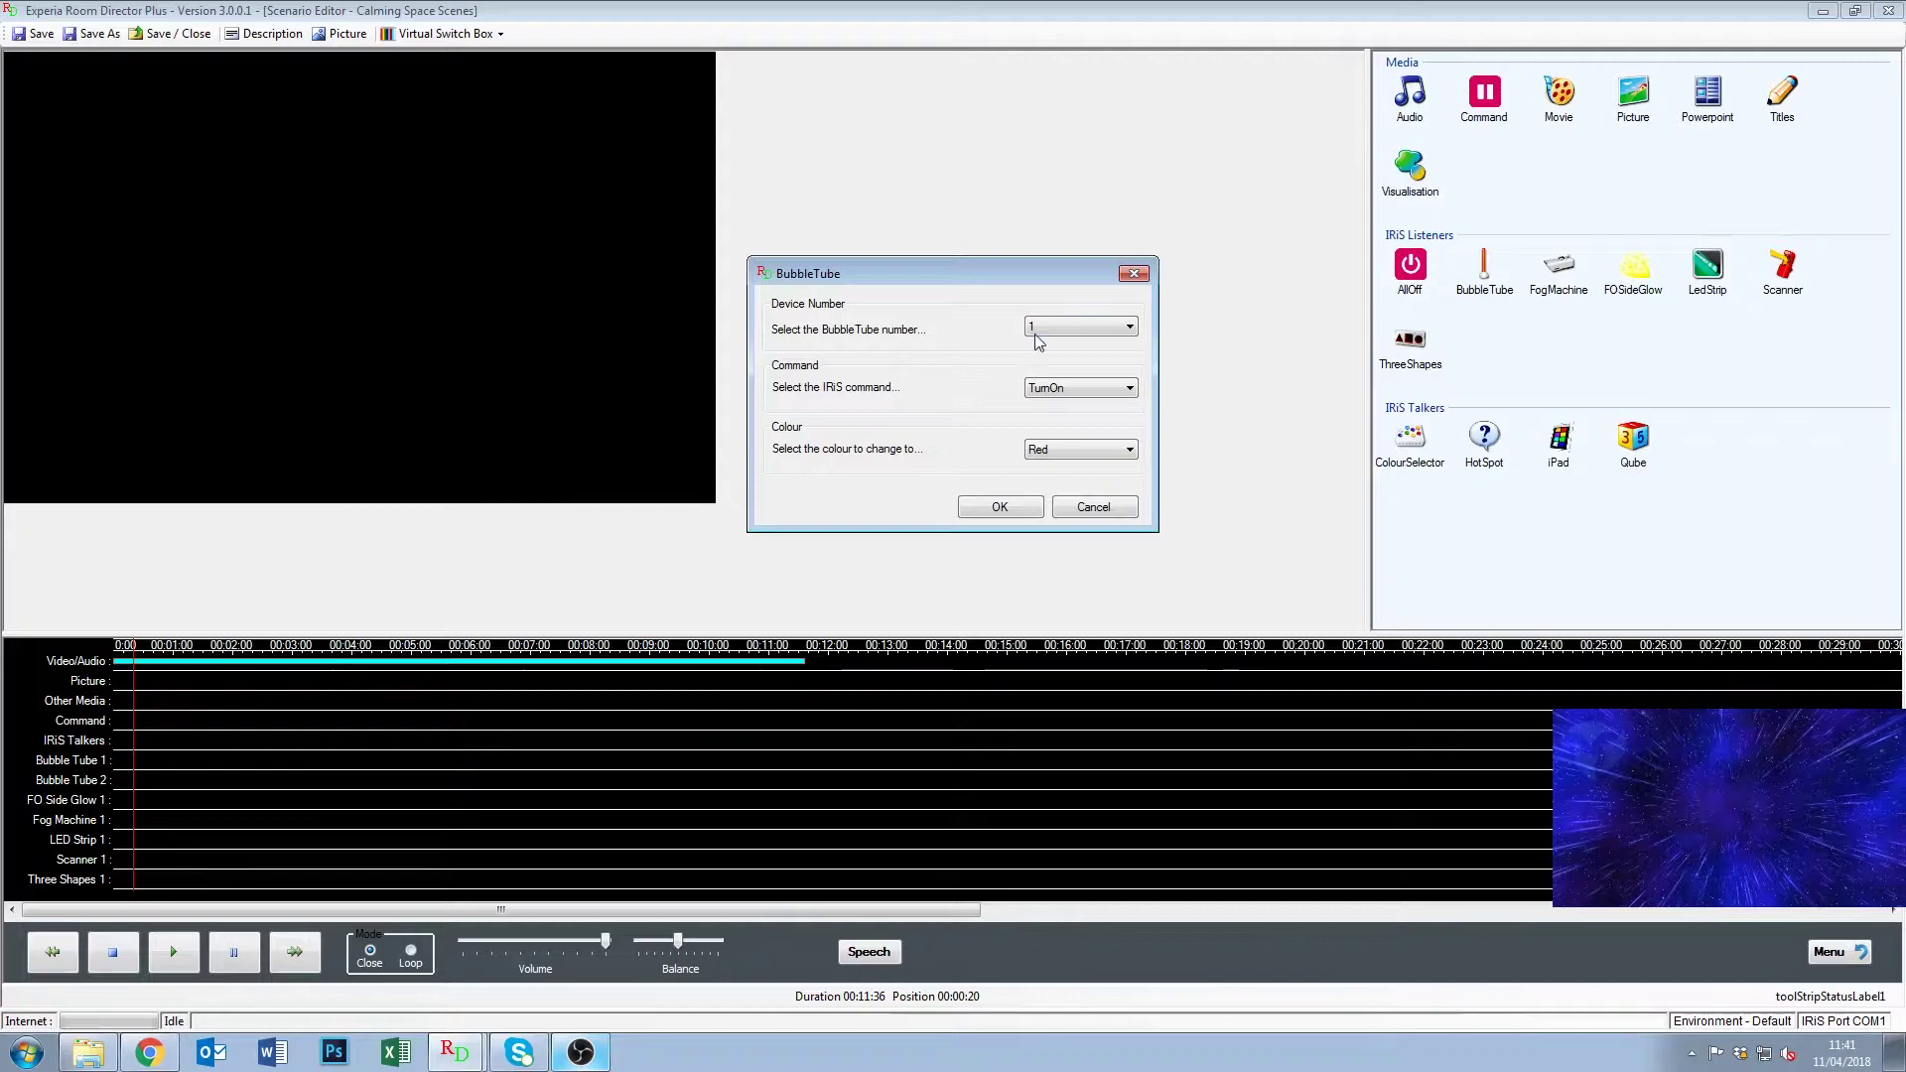
# Set the BubbleTube event to device All, command TurnOn and colour Blue, and confirm it.
pyautogui.click(1069, 334)
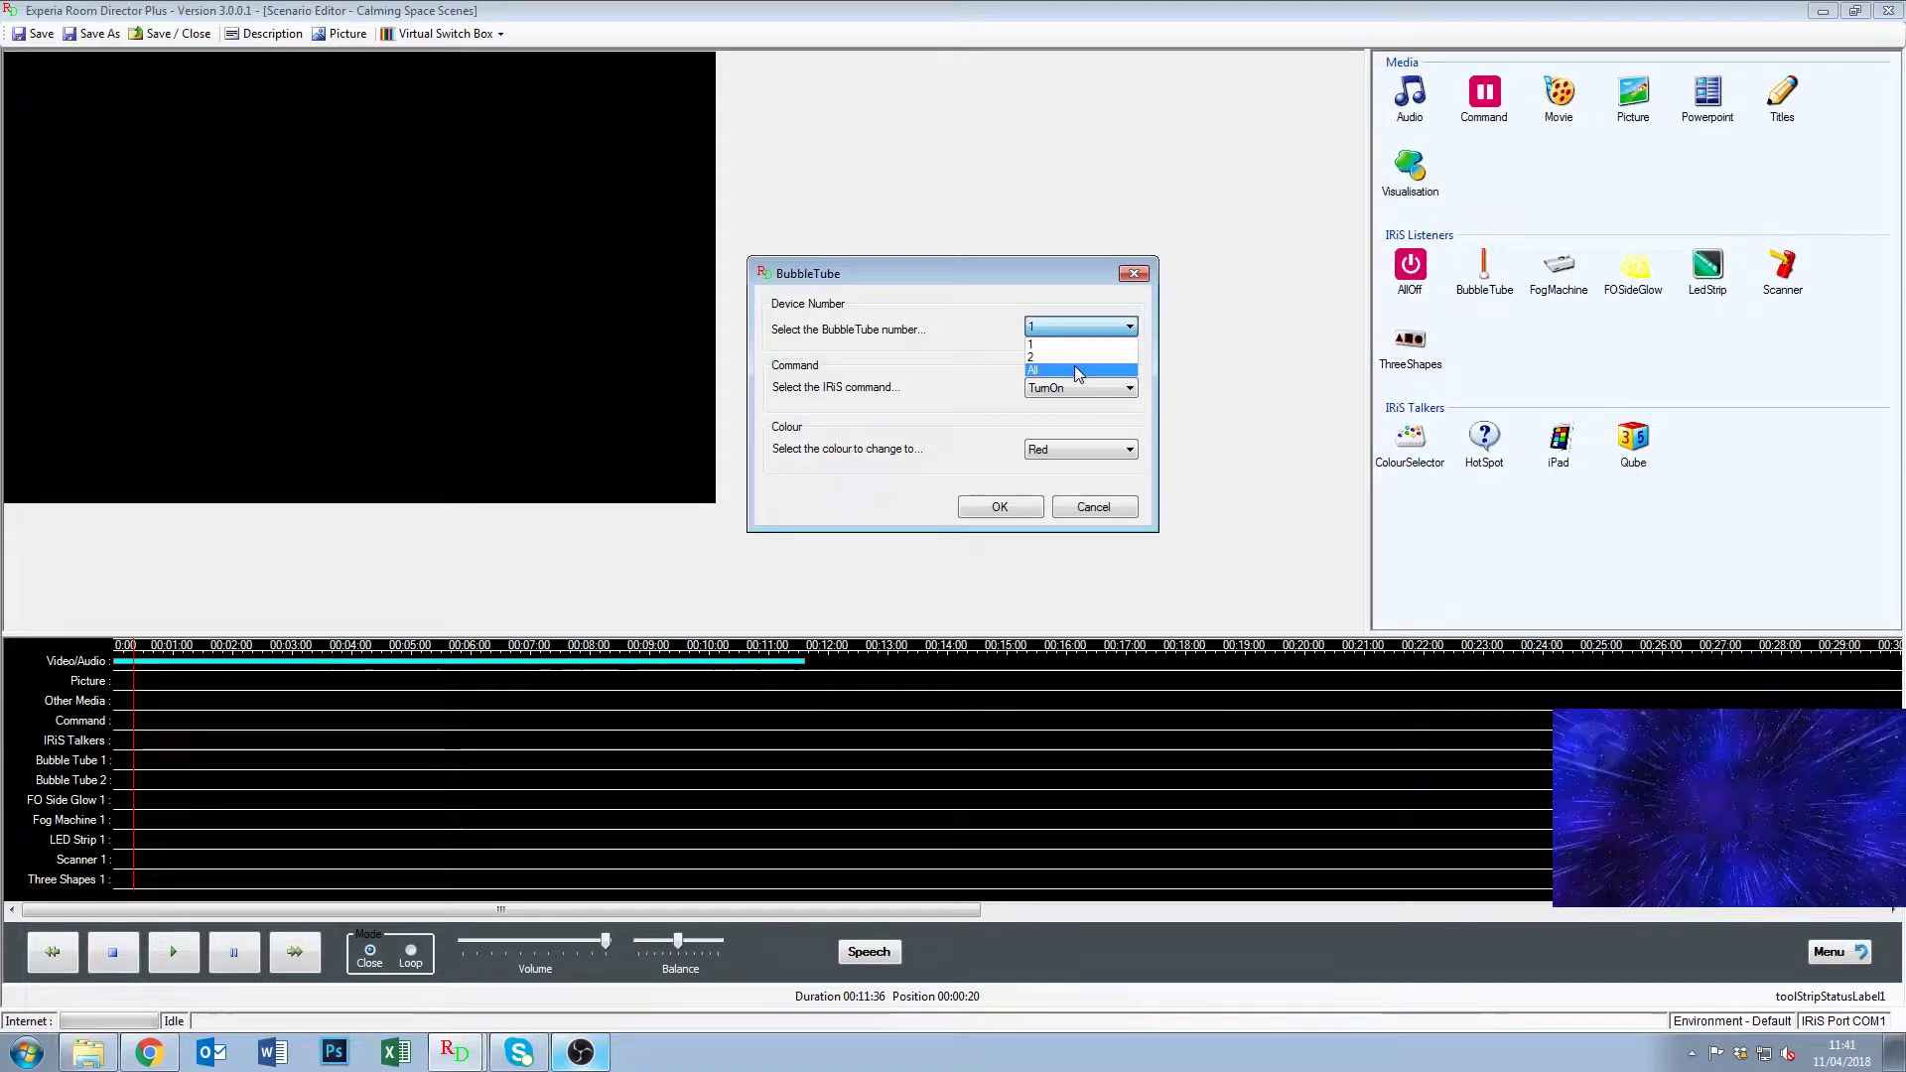
pyautogui.click(1078, 371)
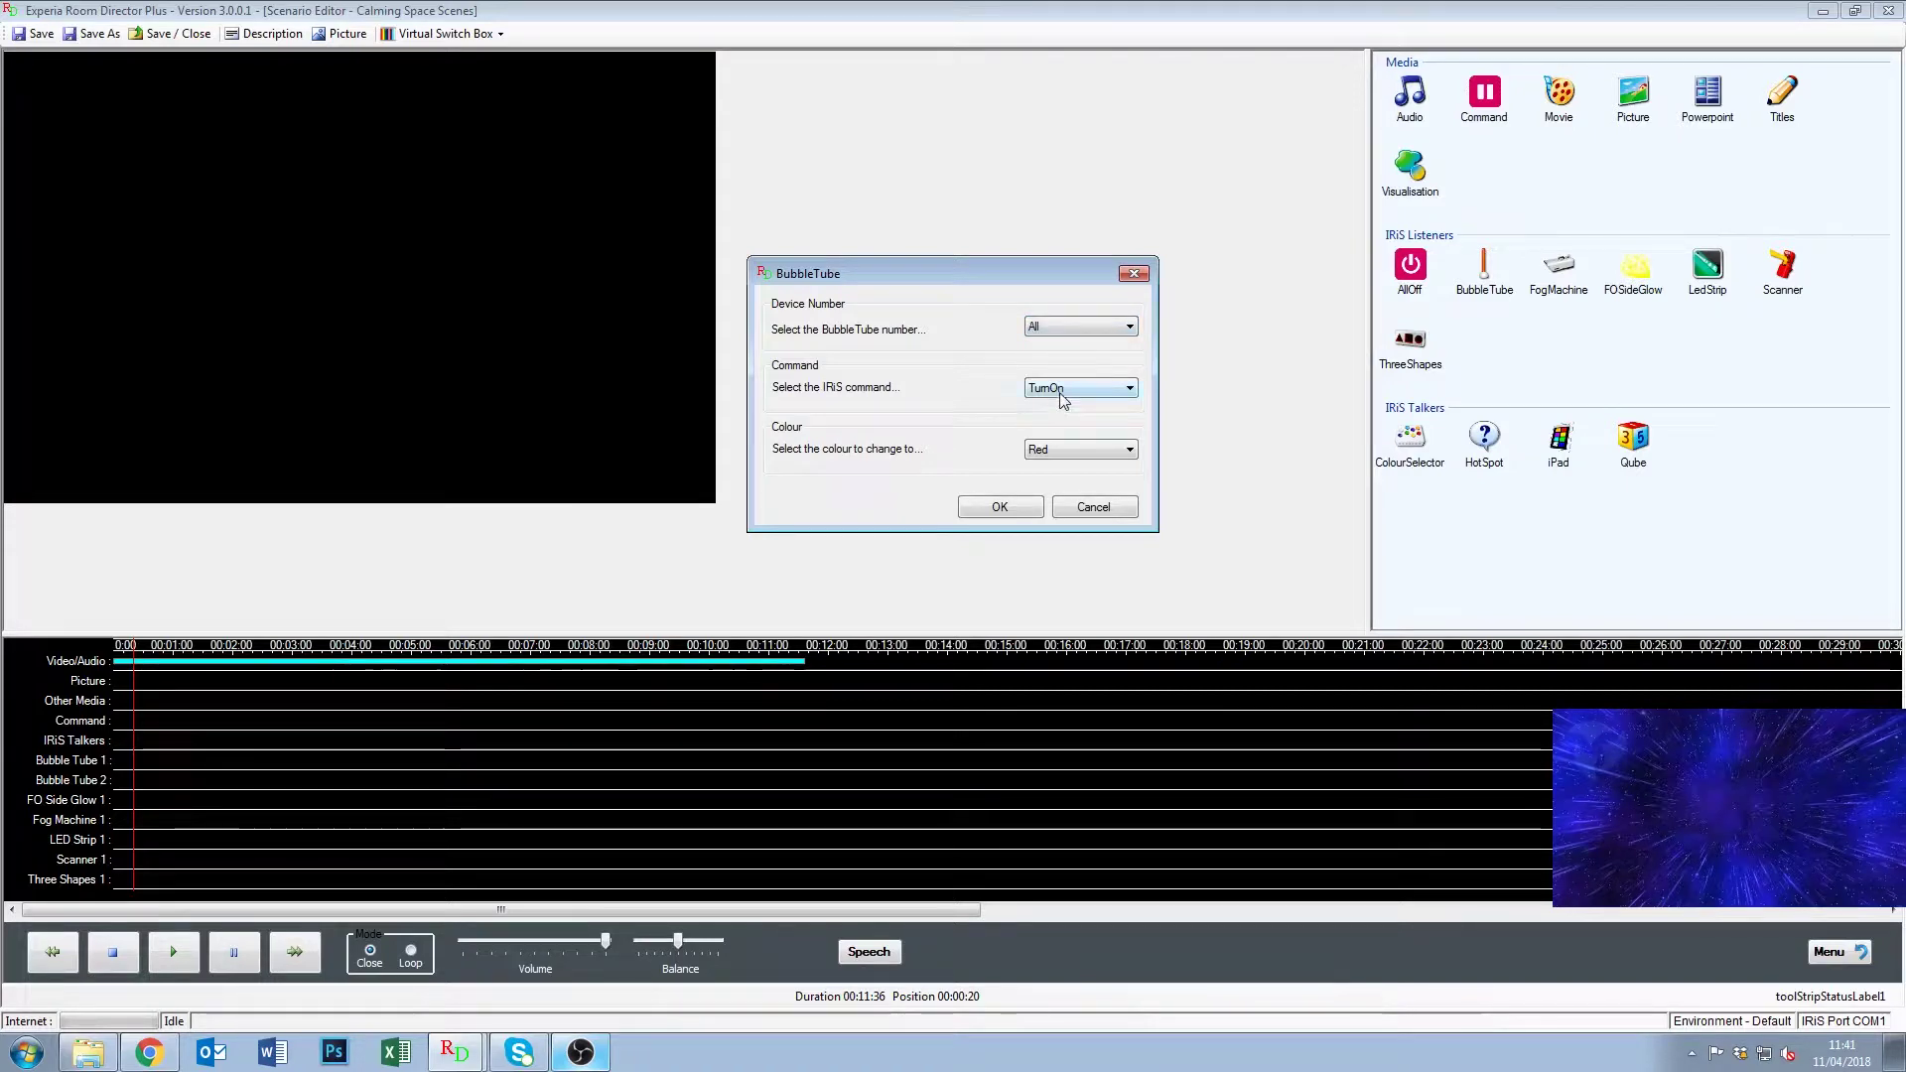
pyautogui.click(1062, 393)
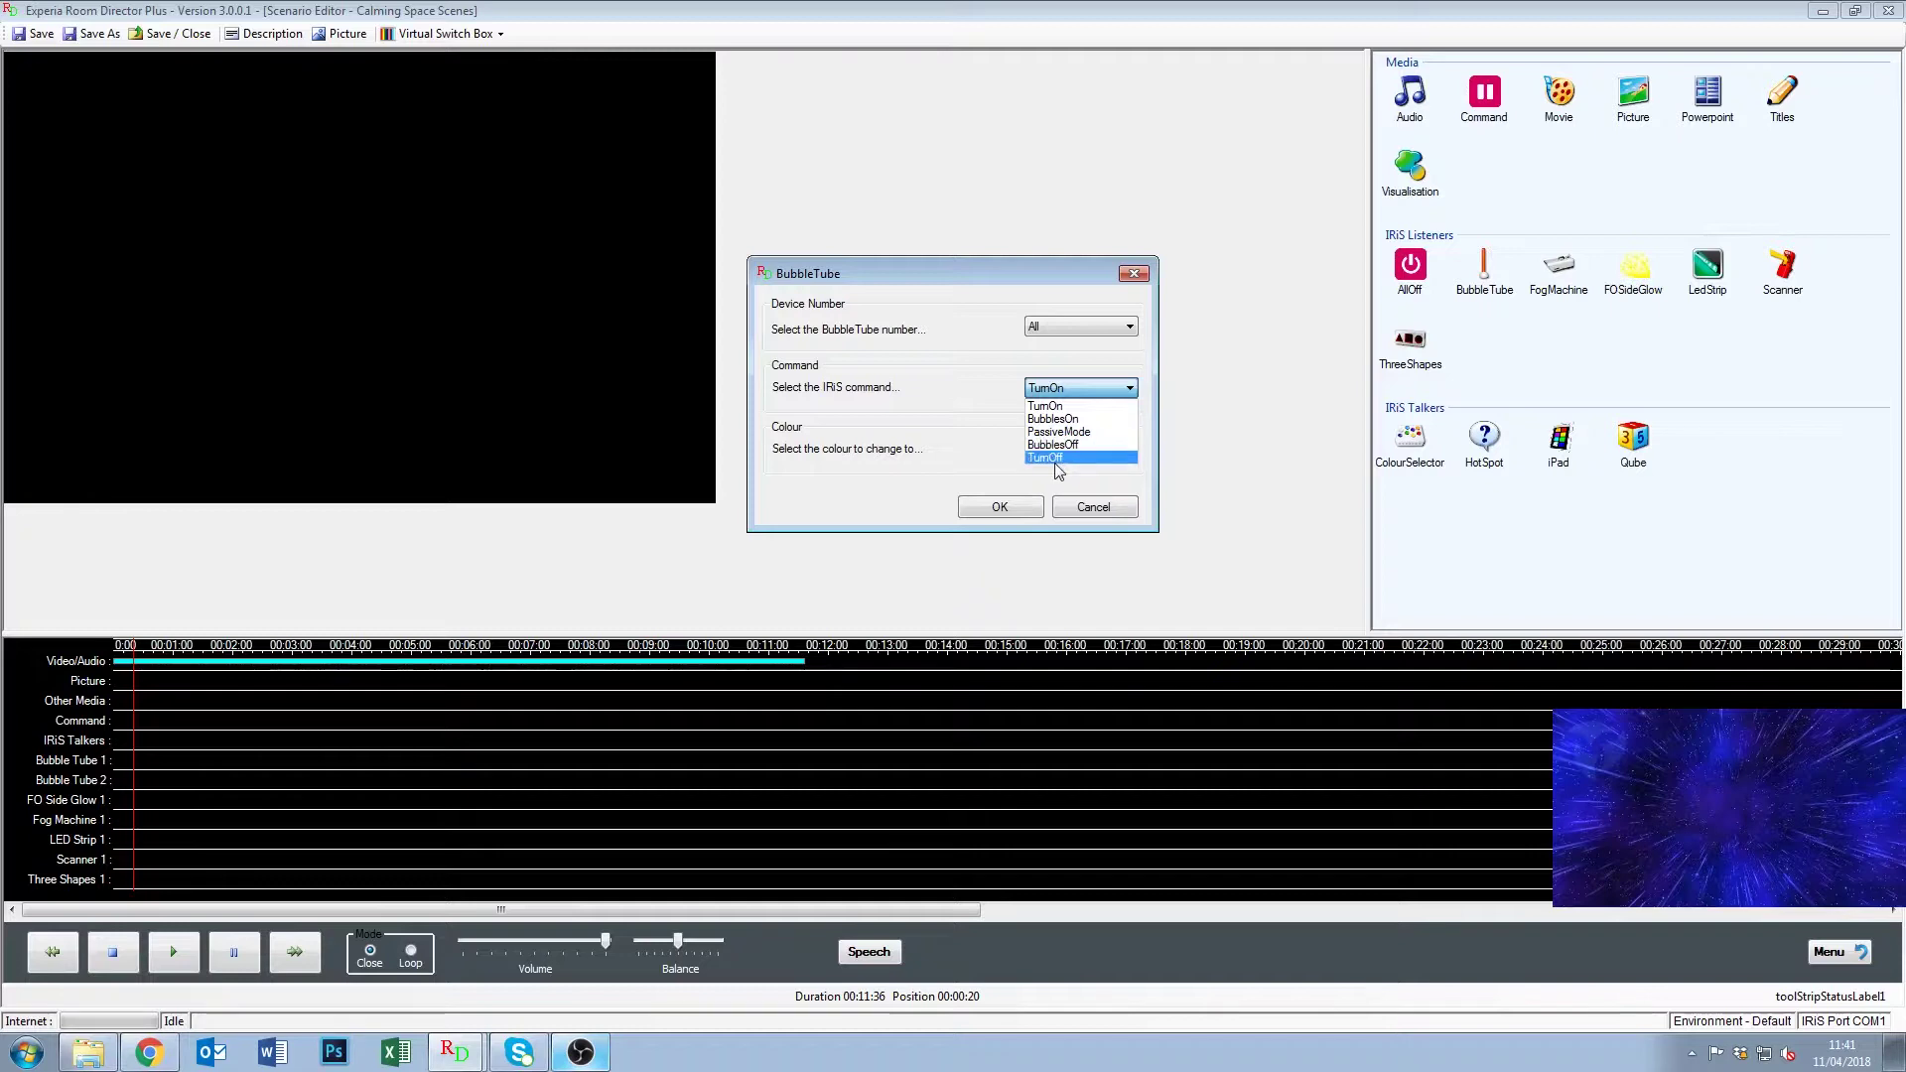
pyautogui.click(1064, 379)
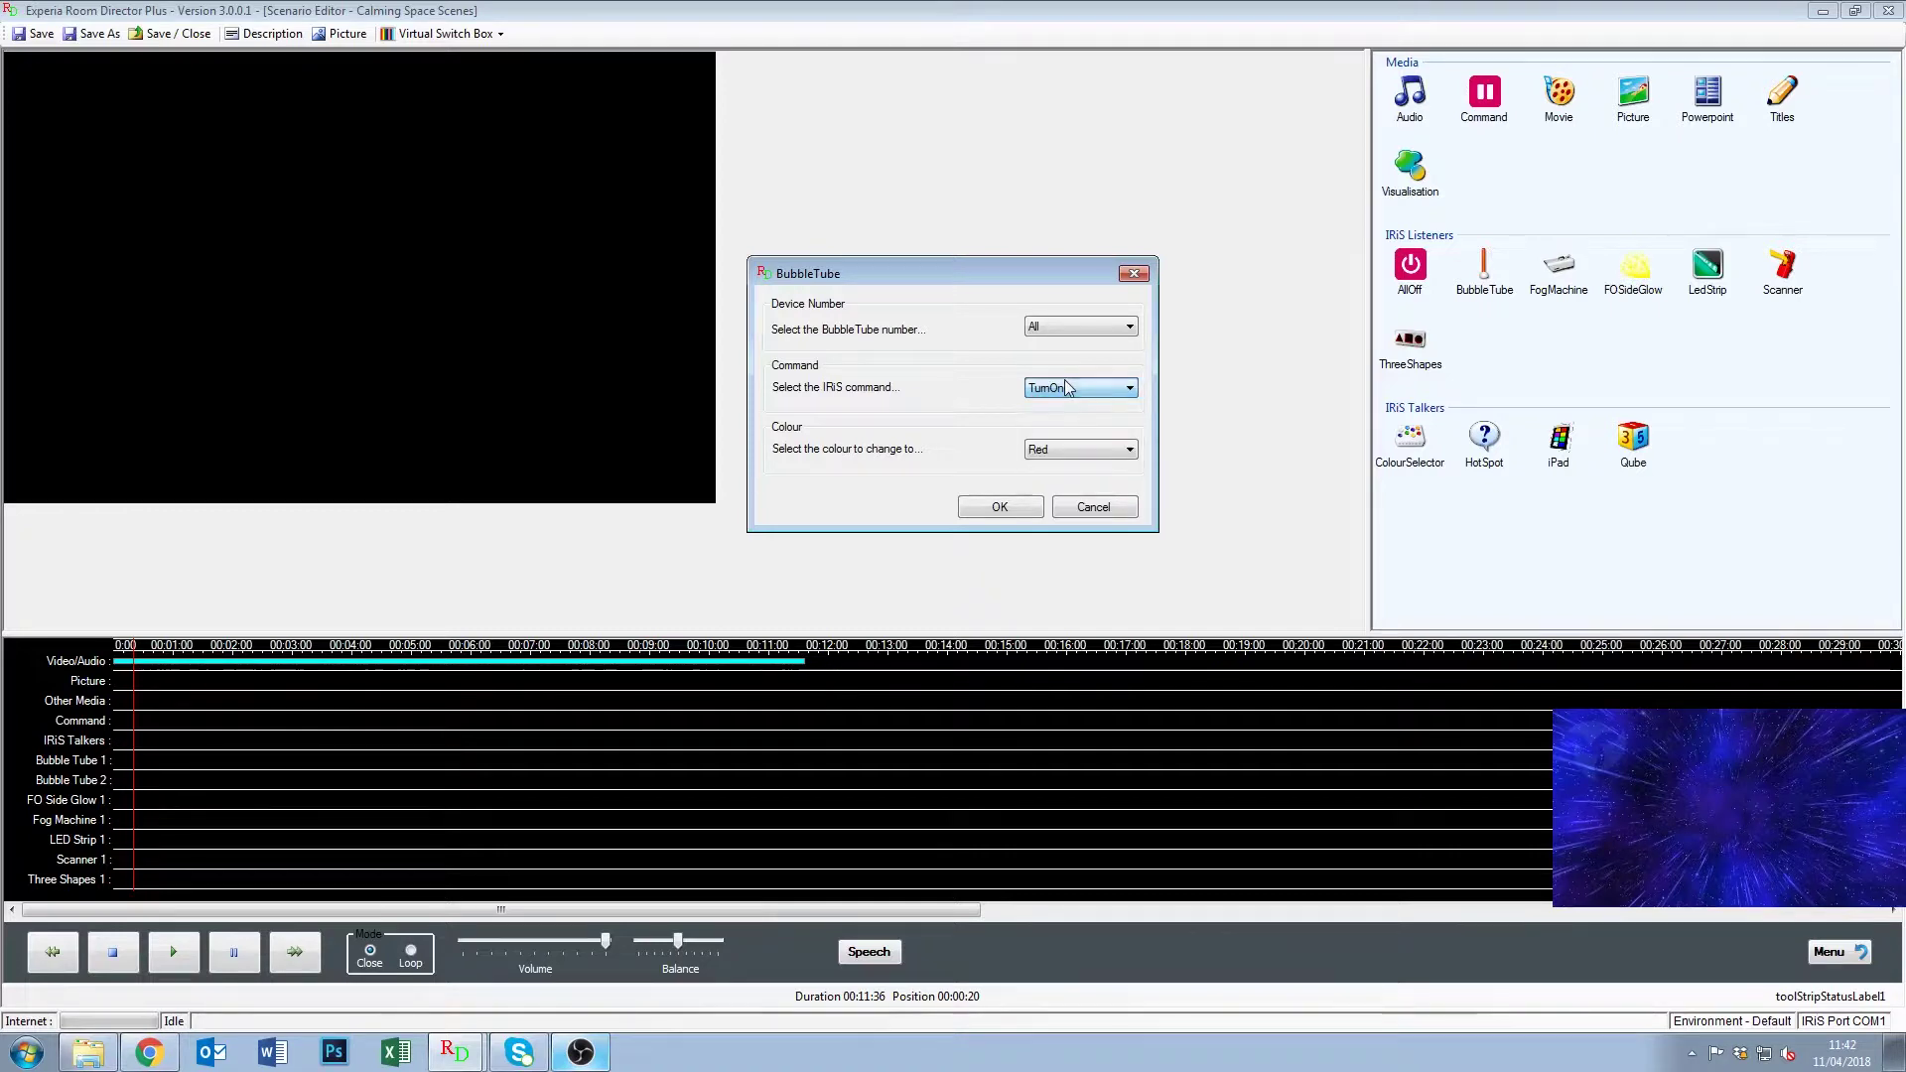
pyautogui.click(1064, 453)
pyautogui.click(1057, 480)
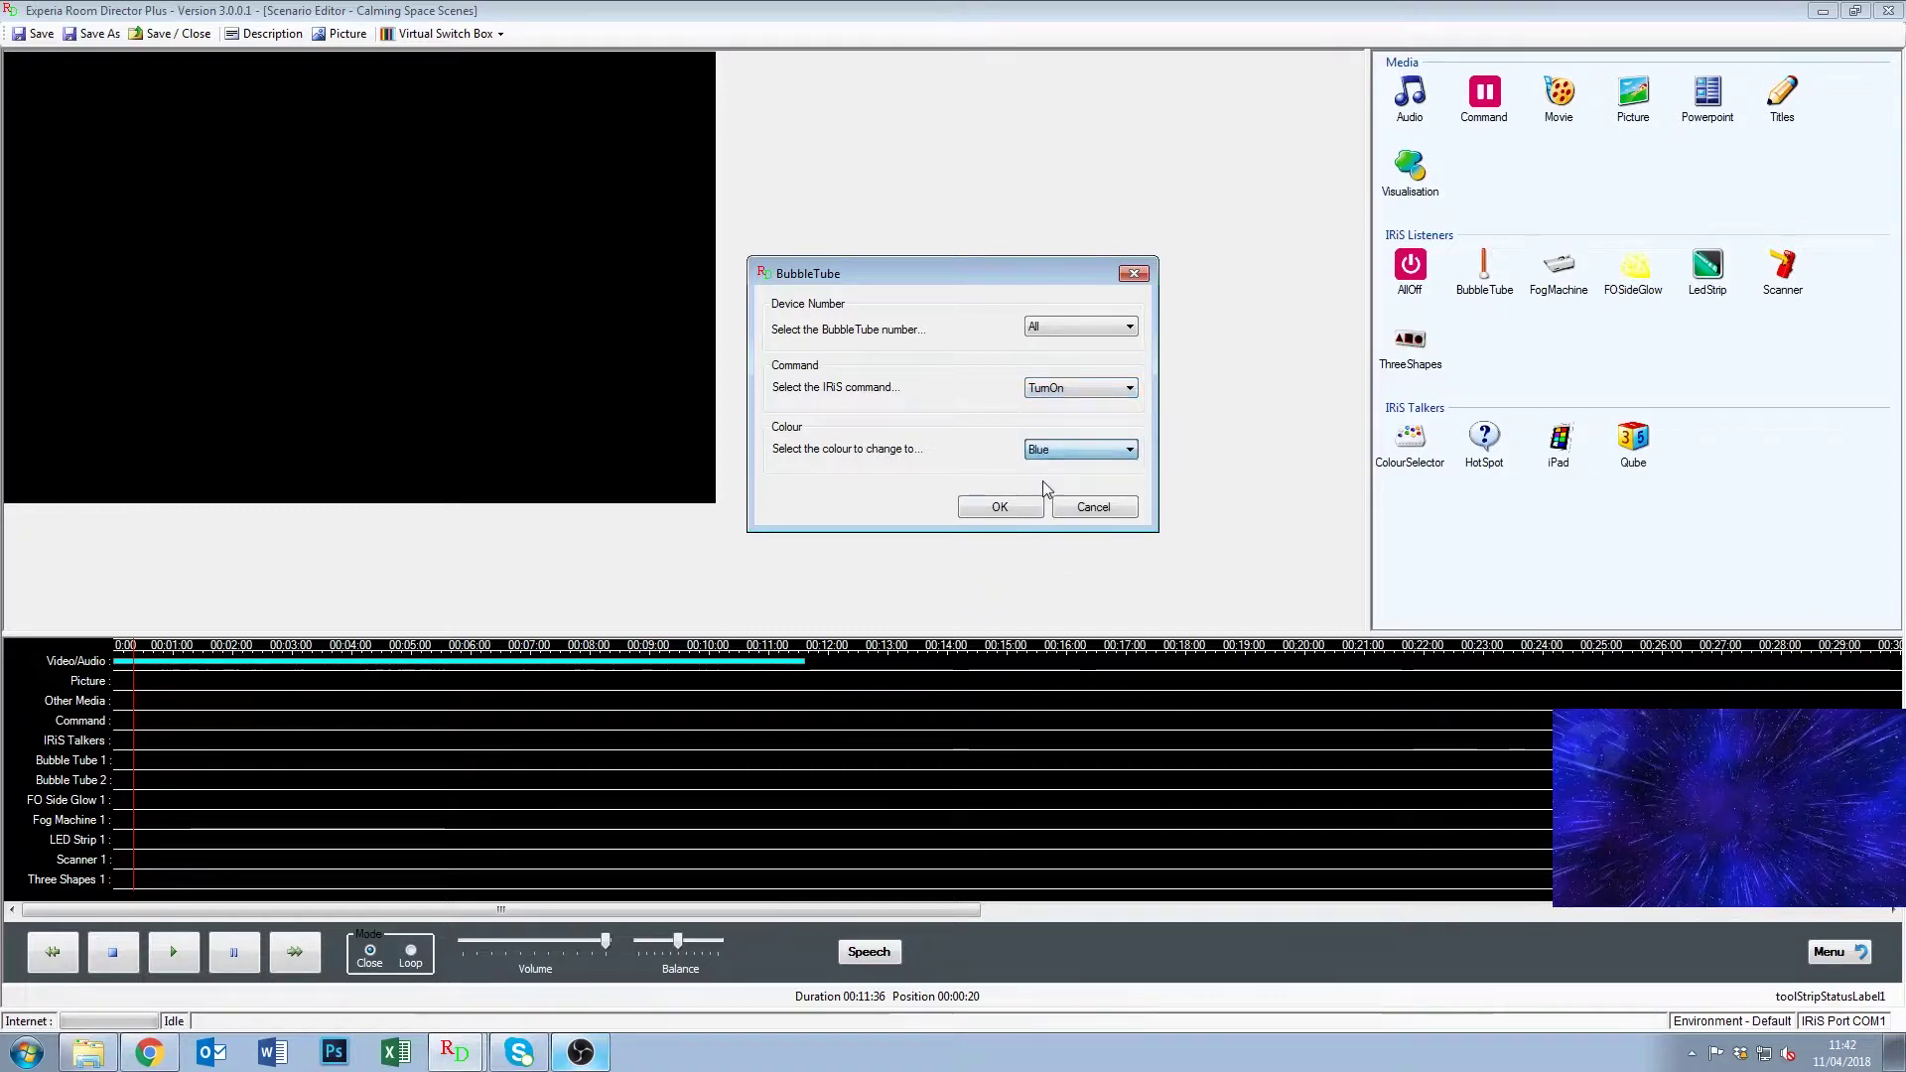
pyautogui.click(973, 509)
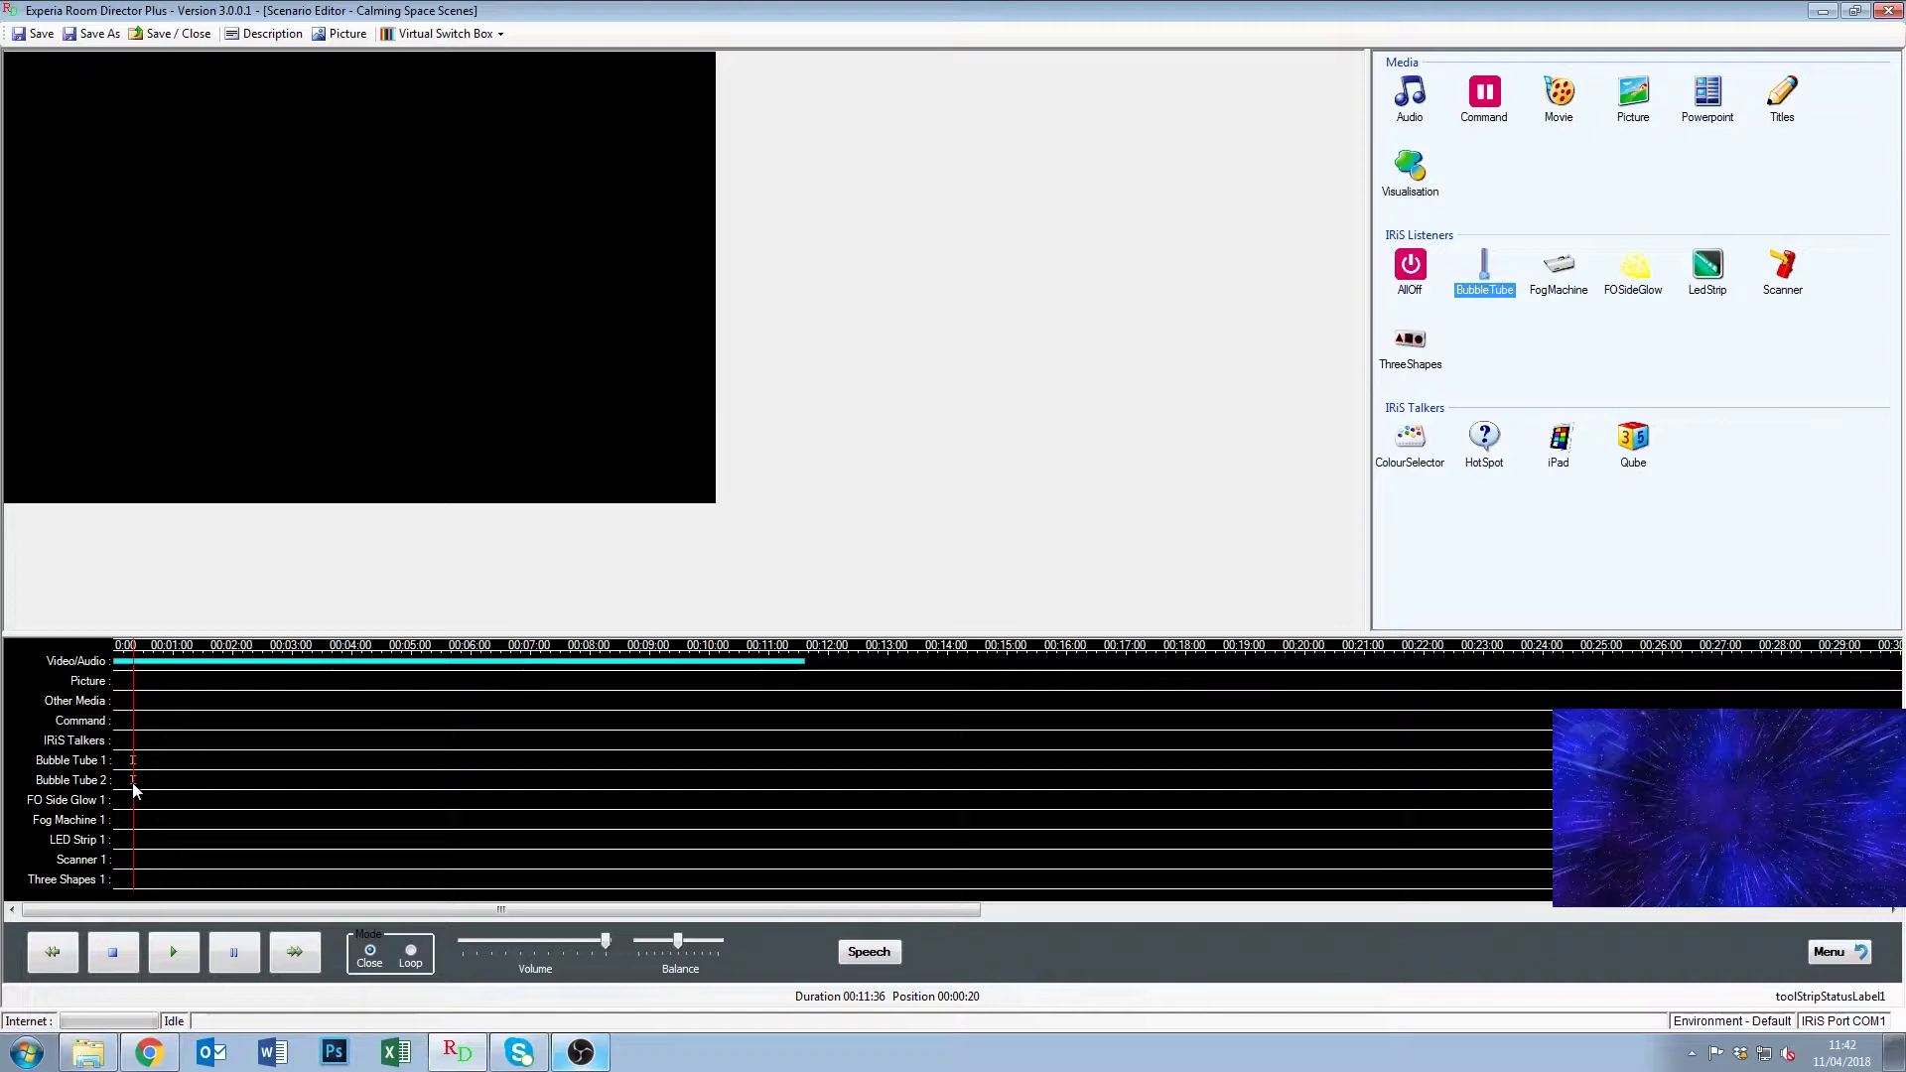
# Play on to 00:00:28, pause, and add an FOSideGlow event with command TurnOn and colour Blue.
pyautogui.click(175, 952)
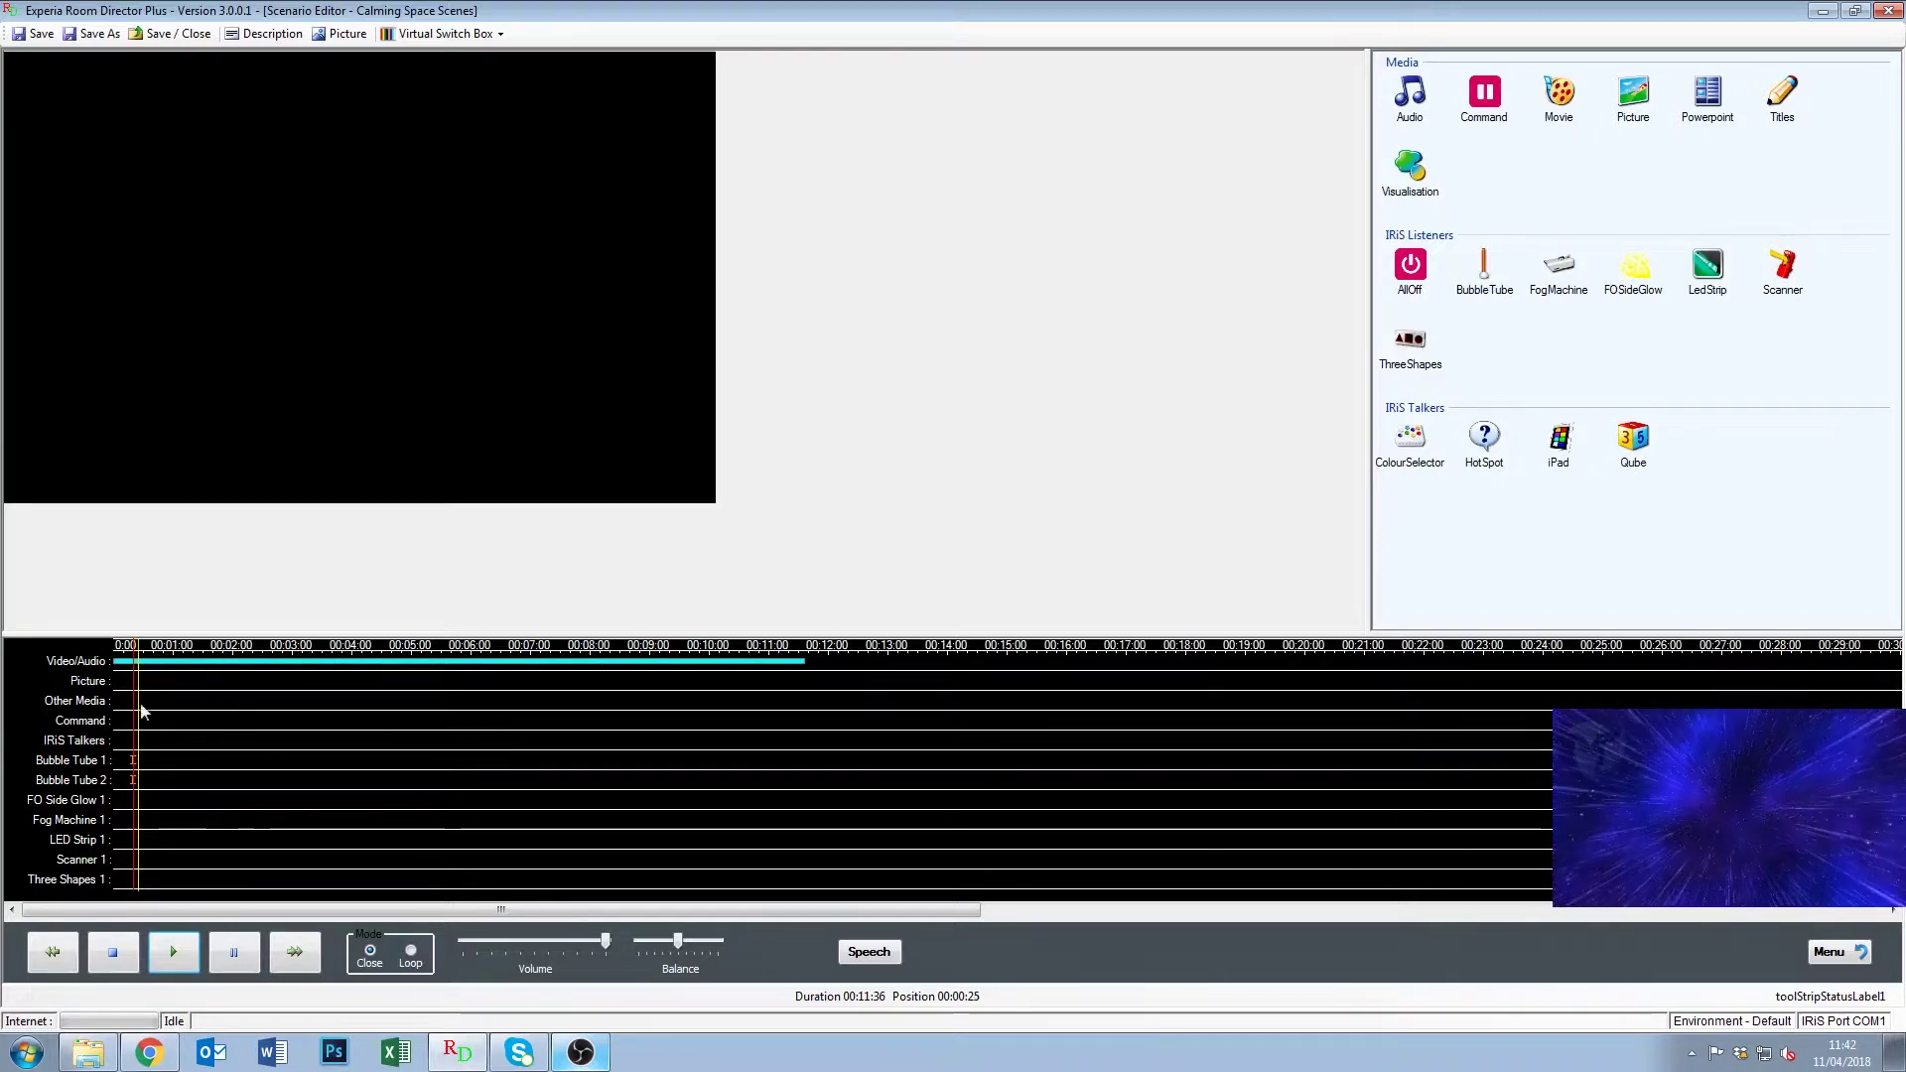
pyautogui.click(259, 961)
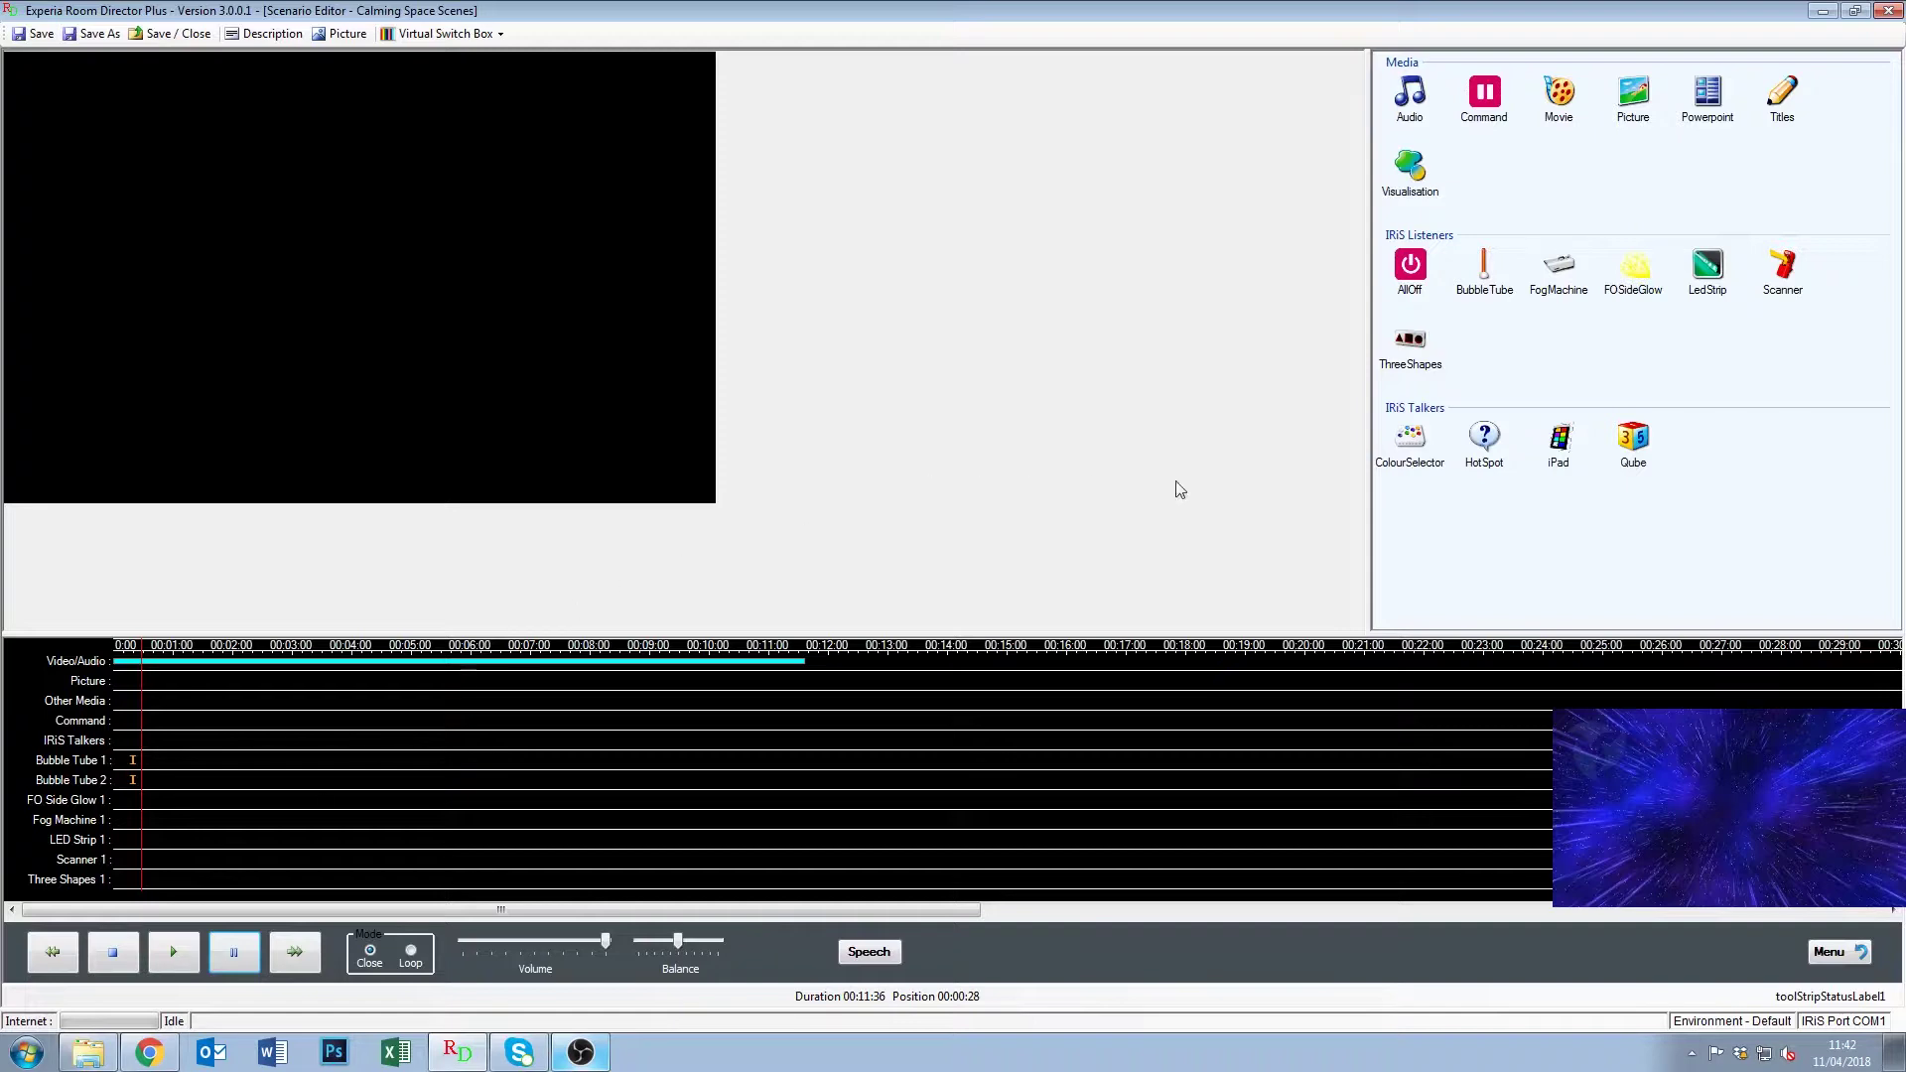
pyautogui.click(1634, 288)
pyautogui.moveTo(1546, 360); pyautogui.dragTo(1051, 783)
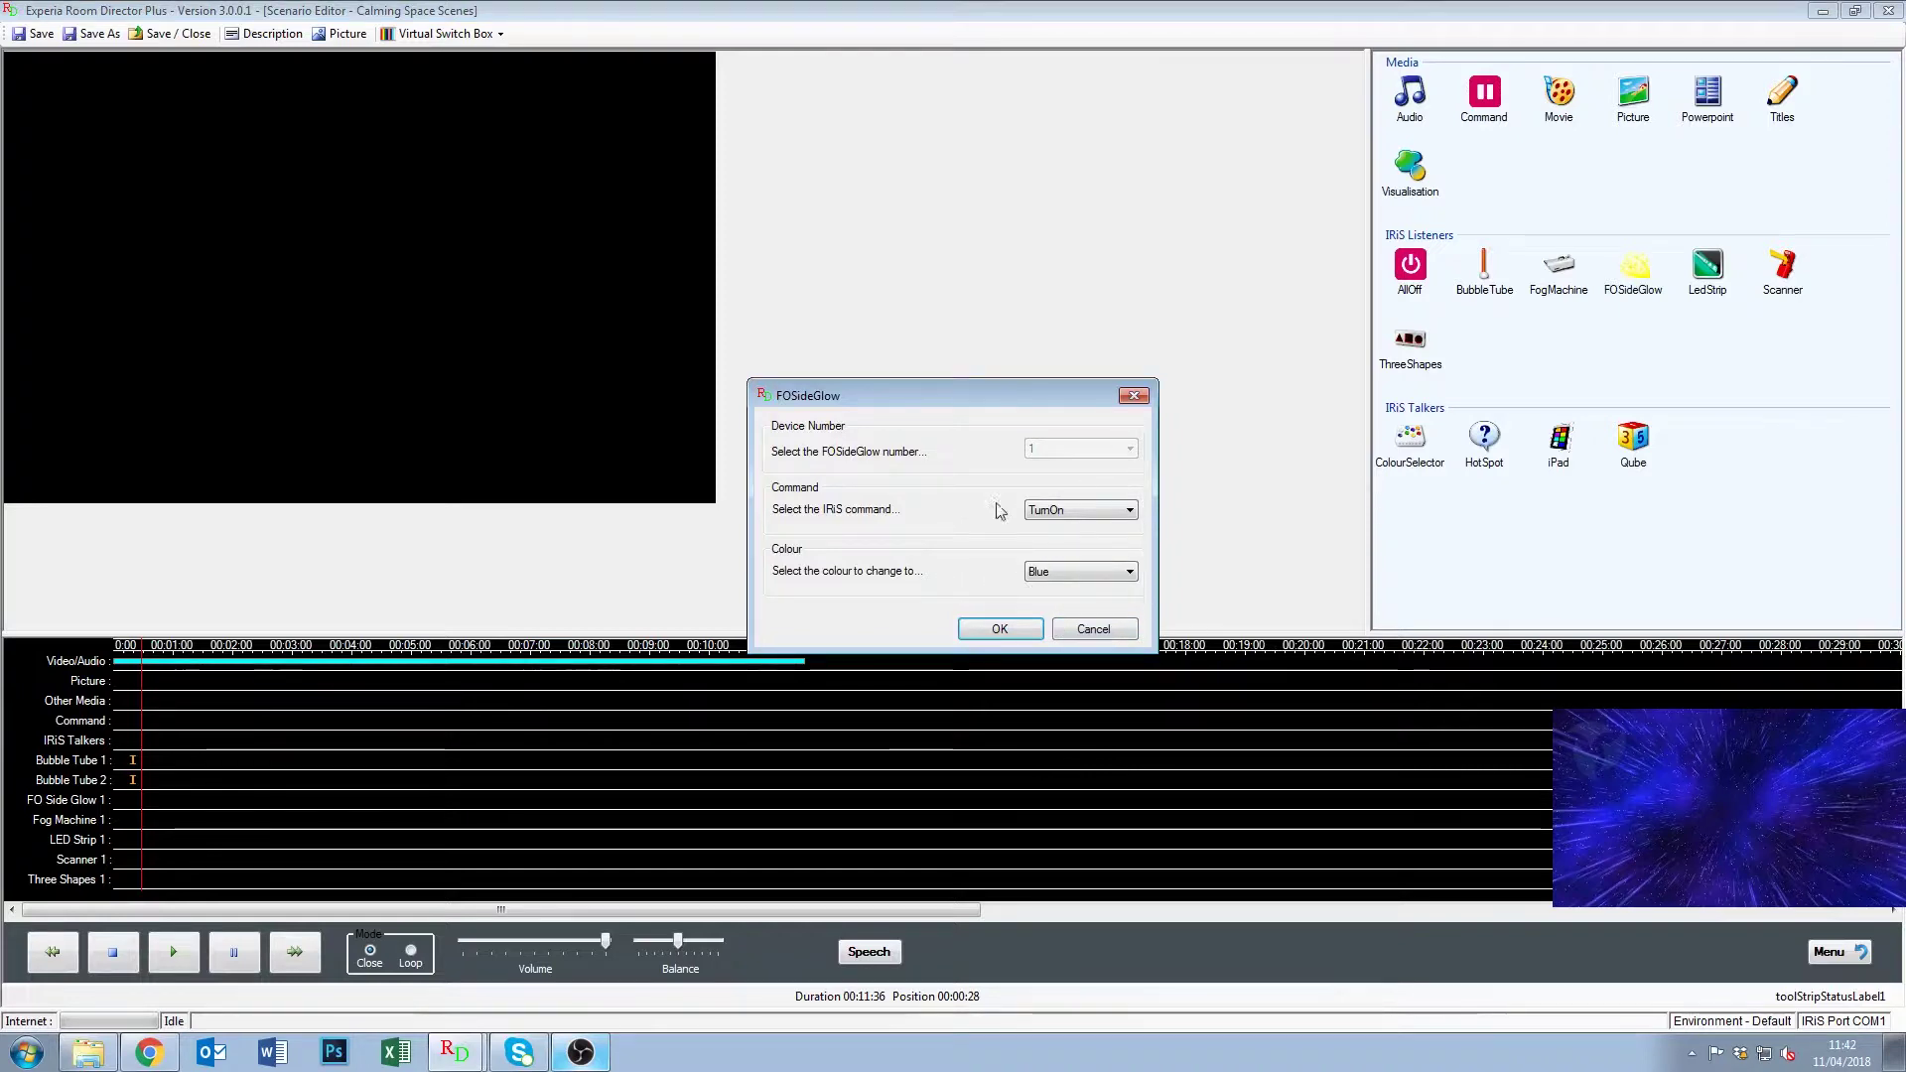
pyautogui.click(1001, 629)
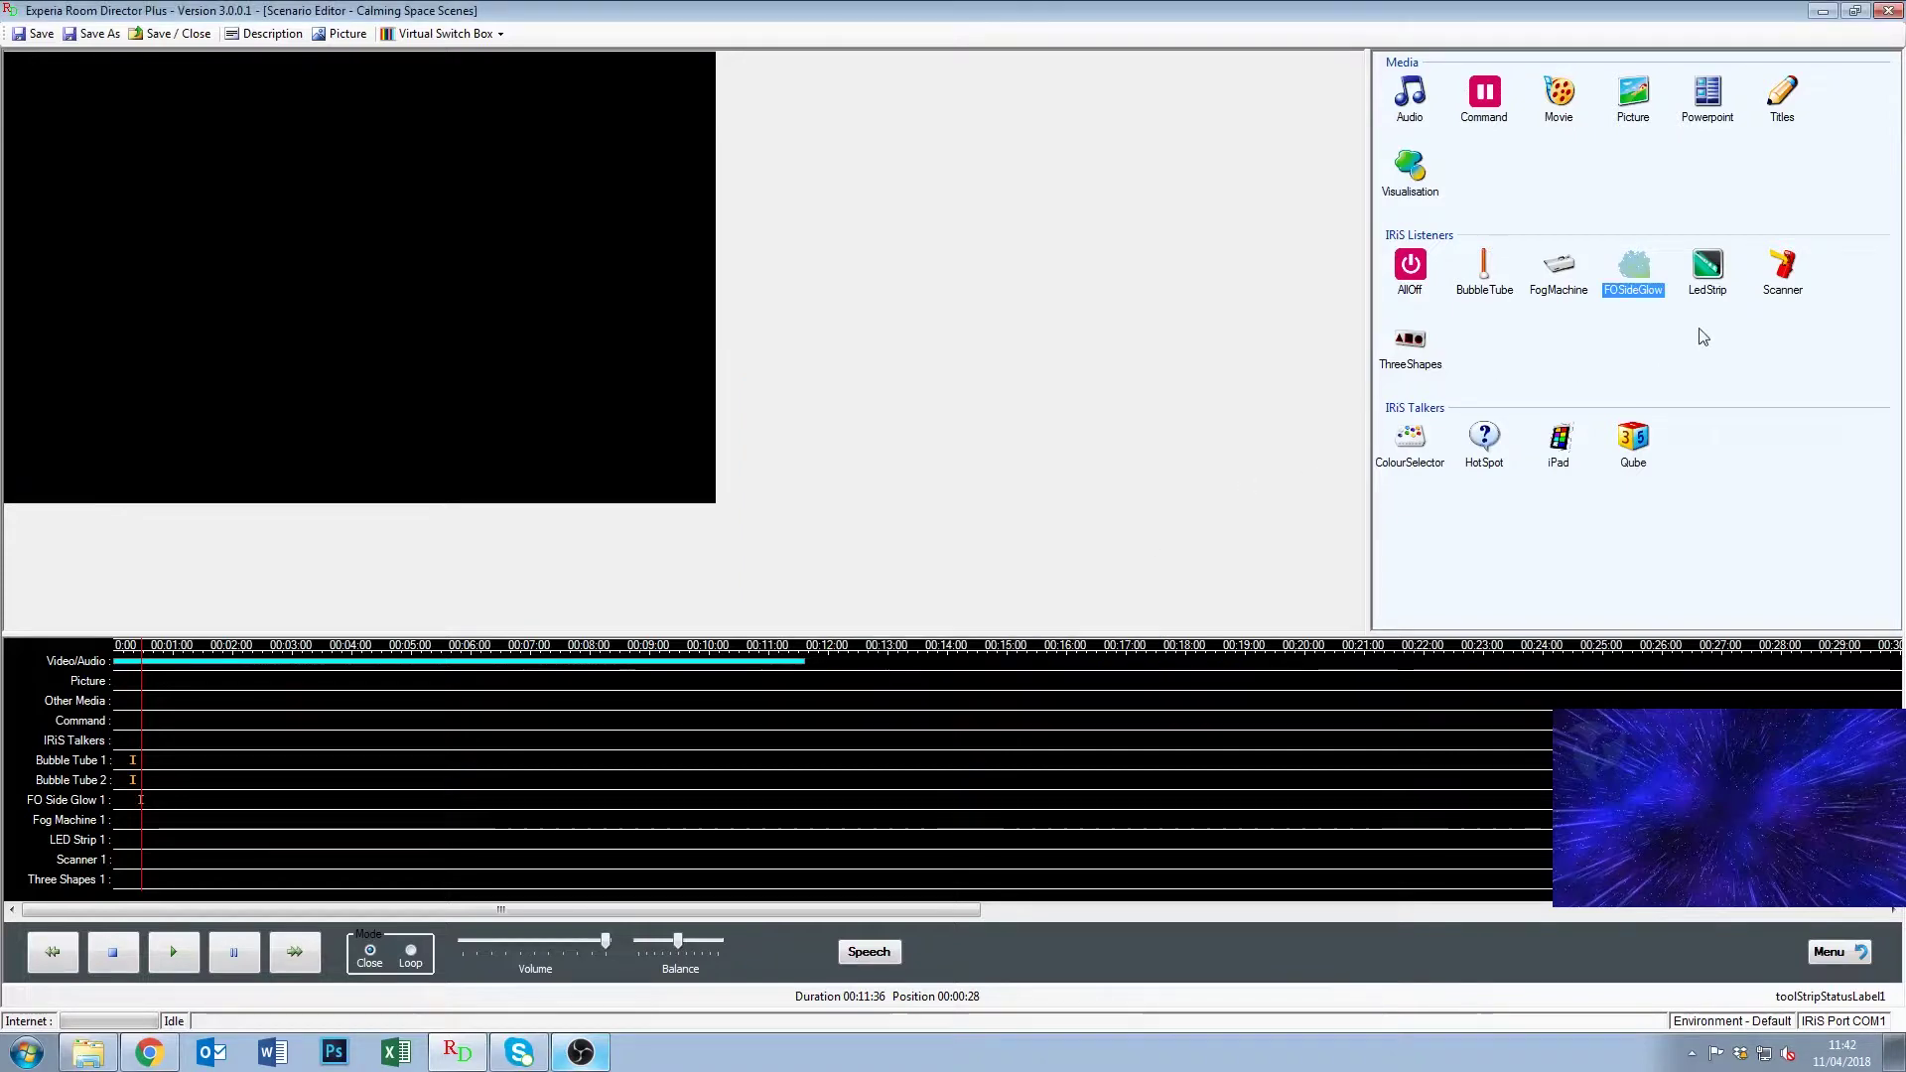
# Add a LedStrip and a ThreeShapes event at 00:00:28, each with command TurnOn and colour Blue.
pyautogui.moveTo(1724, 282); pyautogui.dragTo(1229, 765)
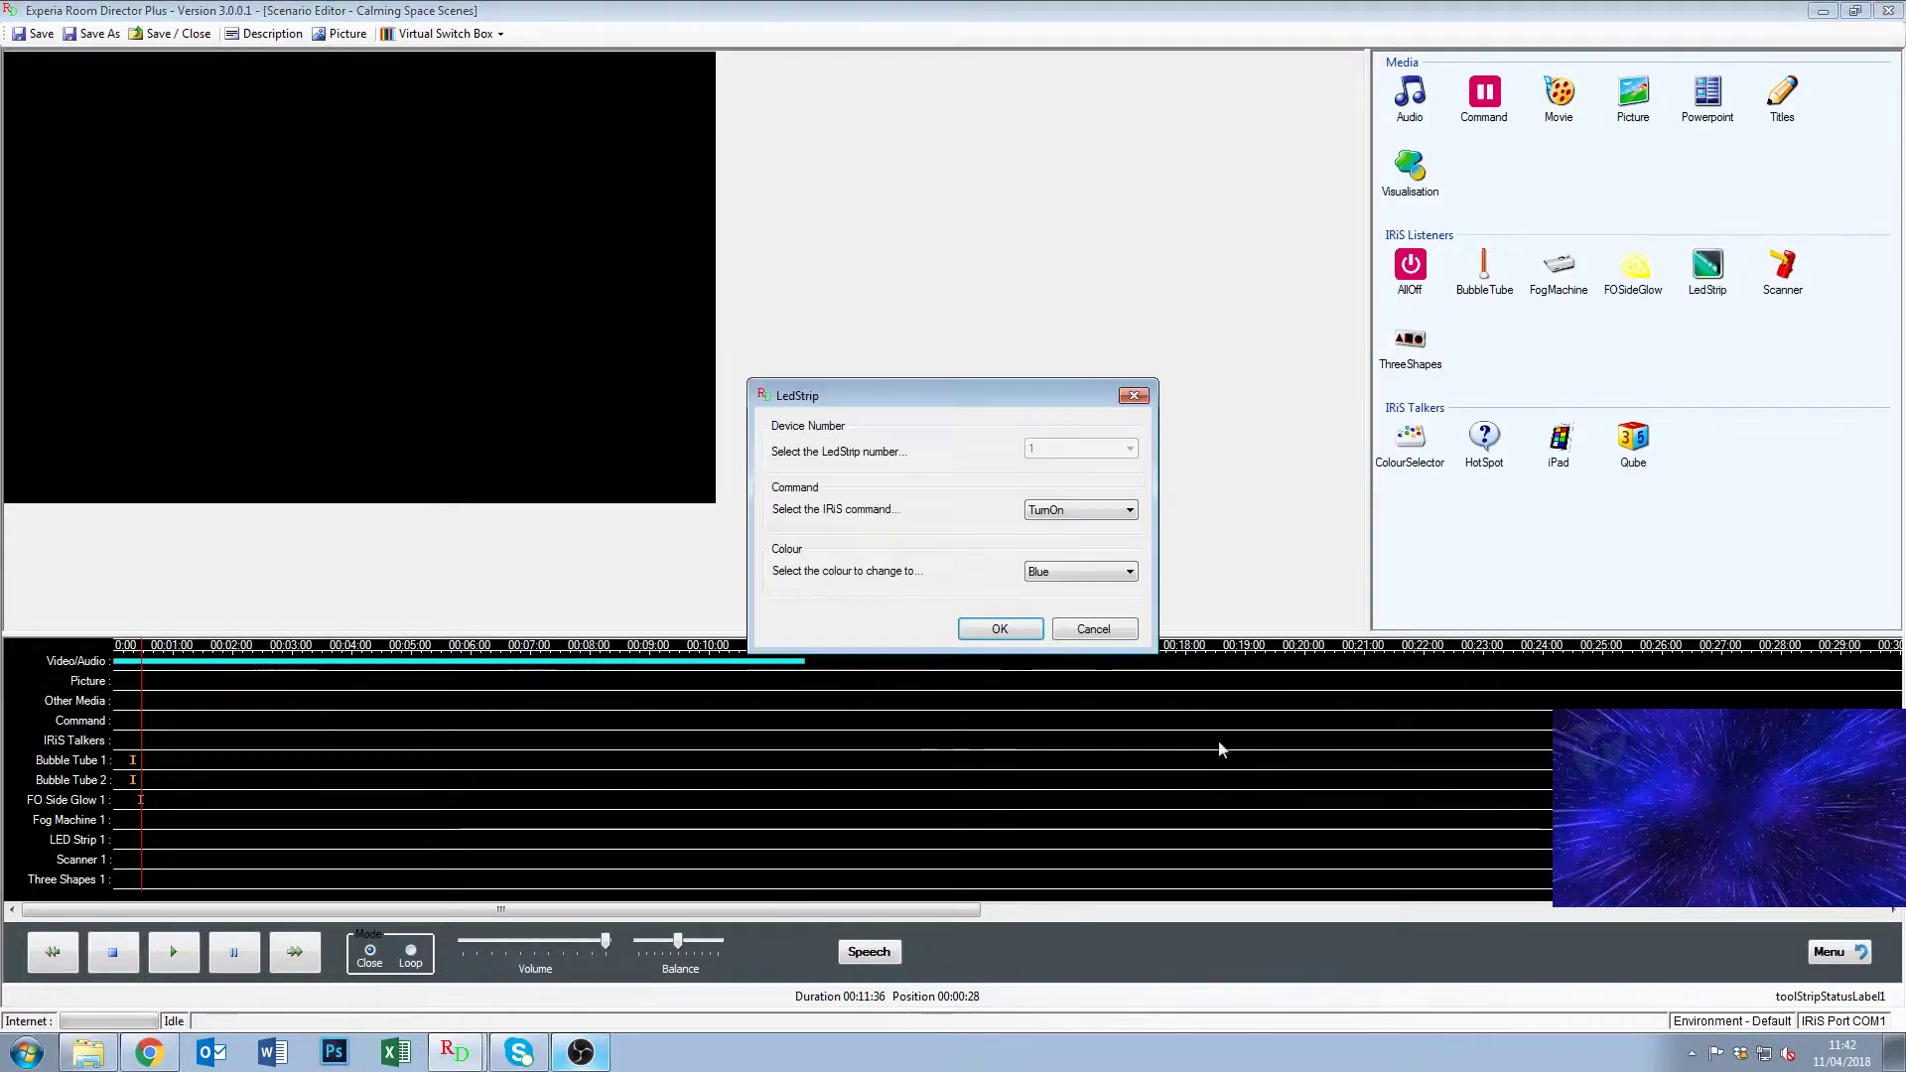
pyautogui.click(1001, 629)
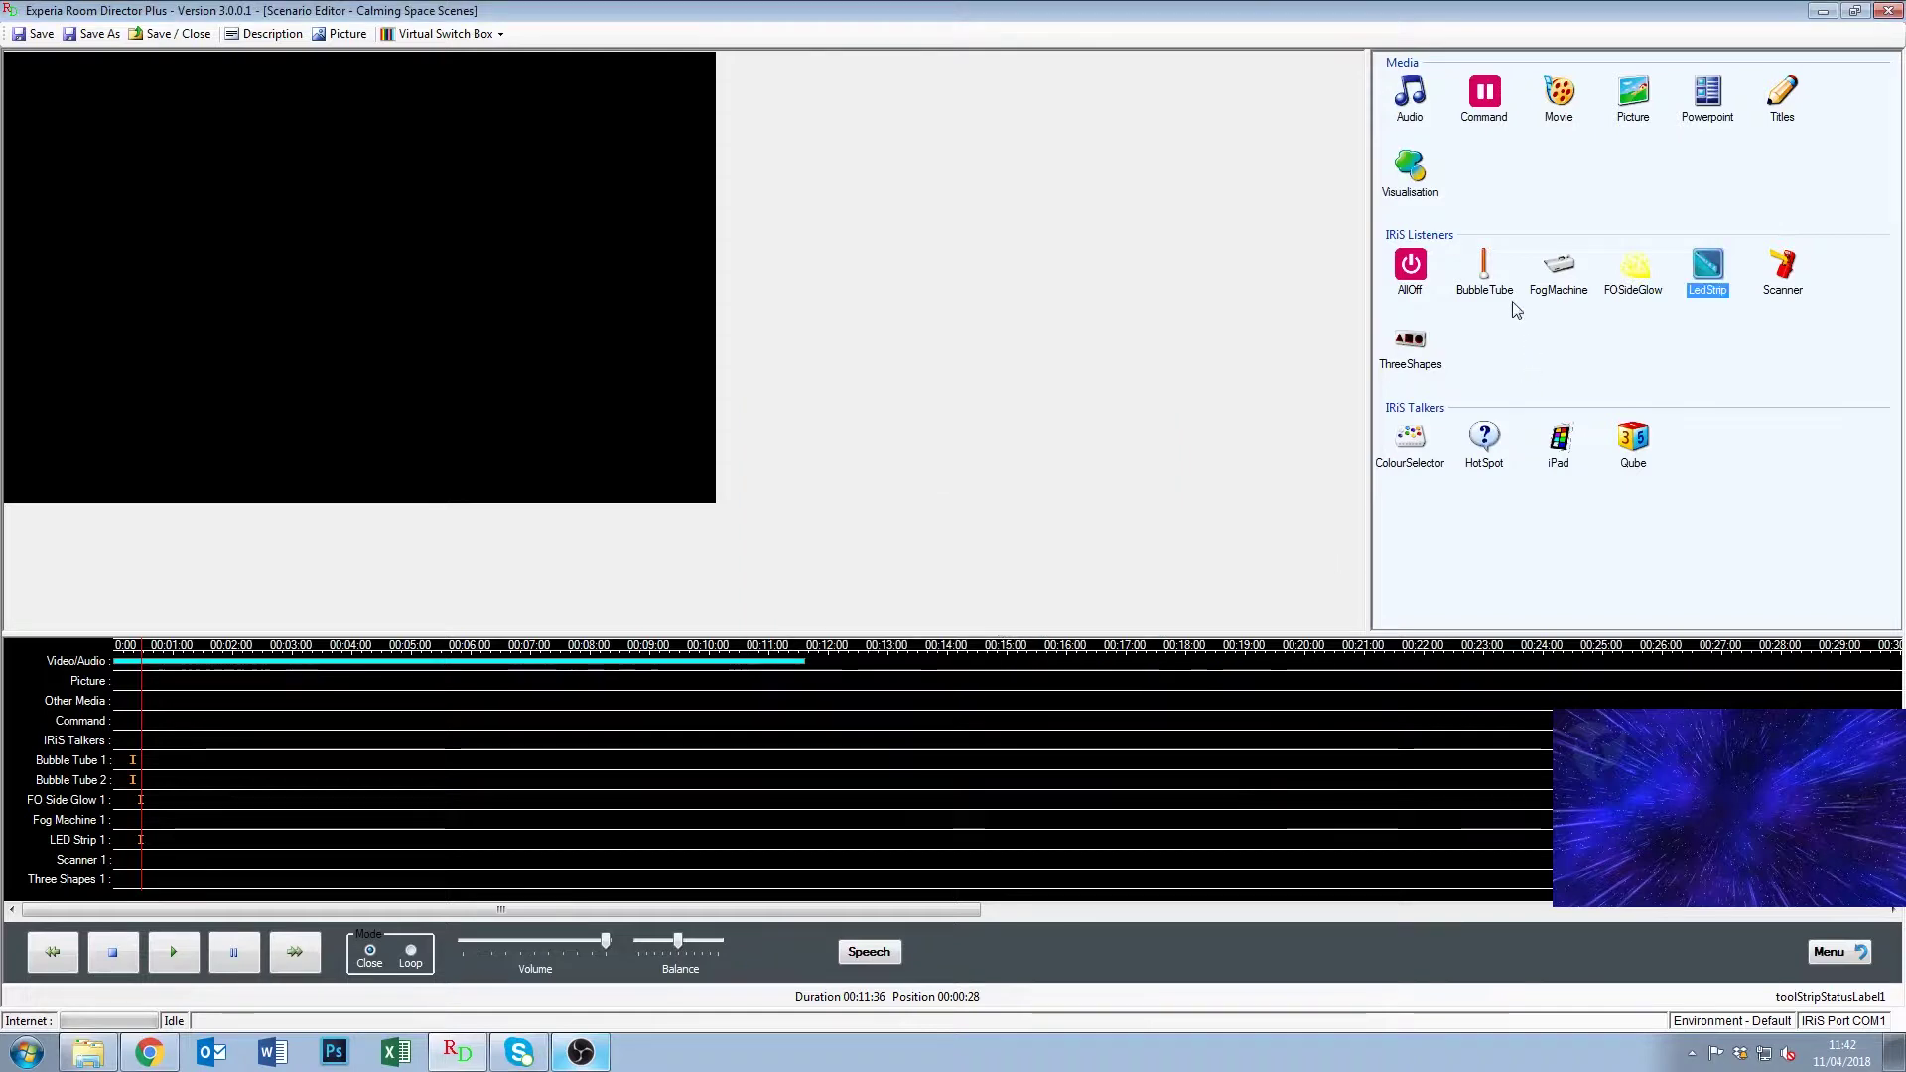
pyautogui.click(1588, 275)
pyautogui.click(1622, 276)
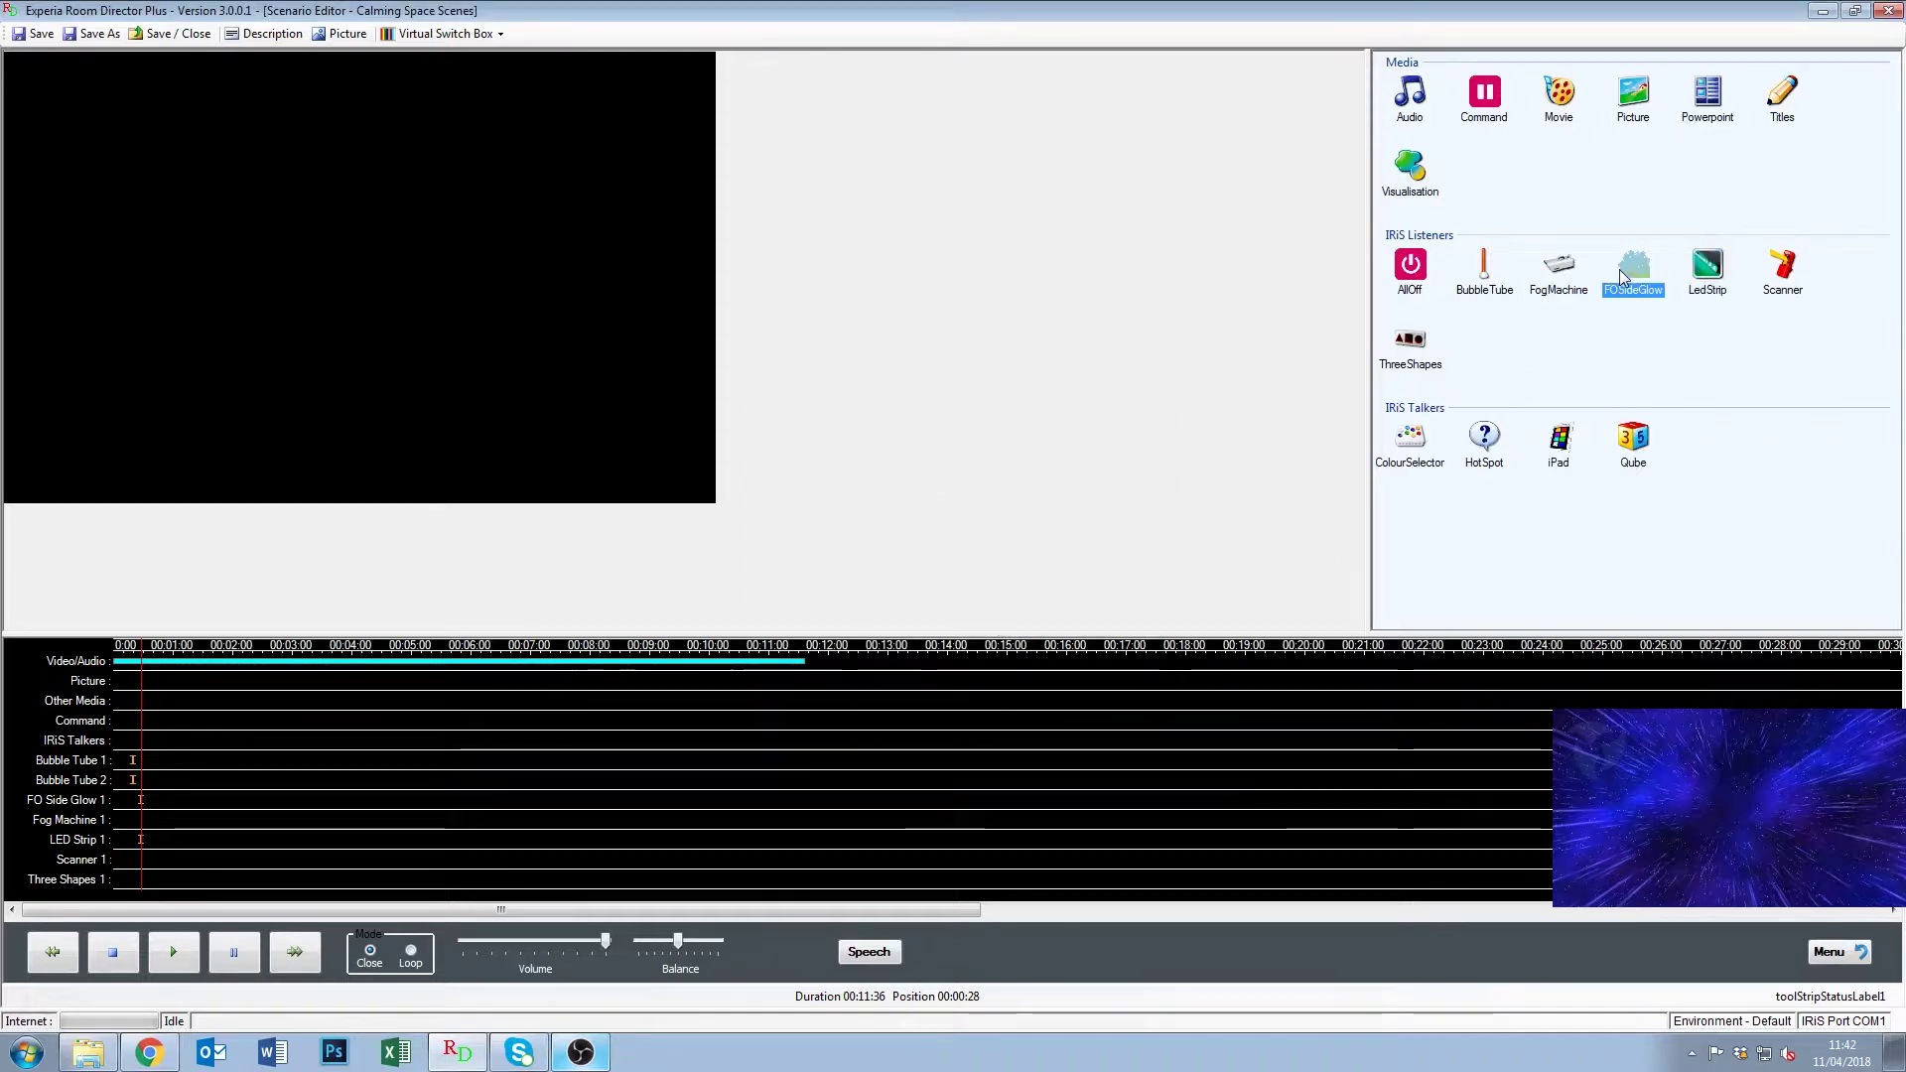
pyautogui.moveTo(1425, 343); pyautogui.dragTo(1099, 753)
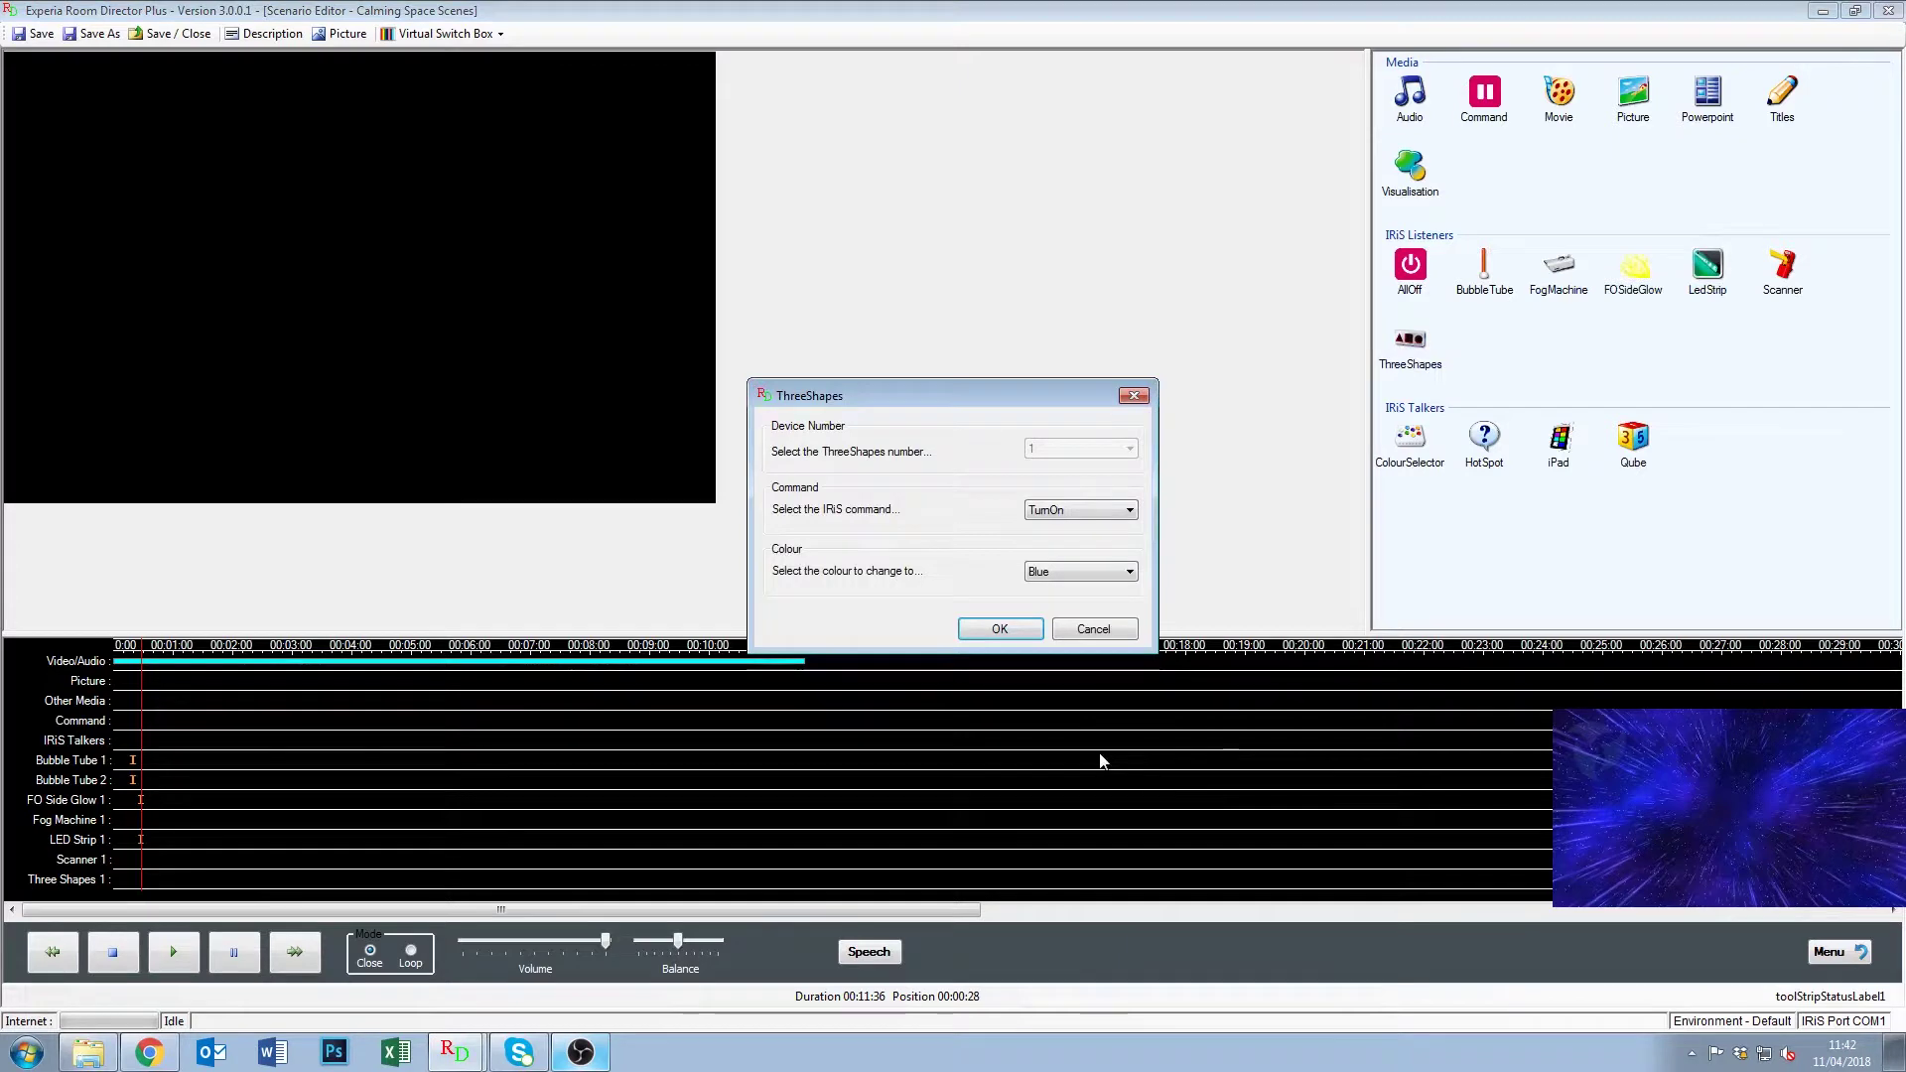
pyautogui.click(1000, 629)
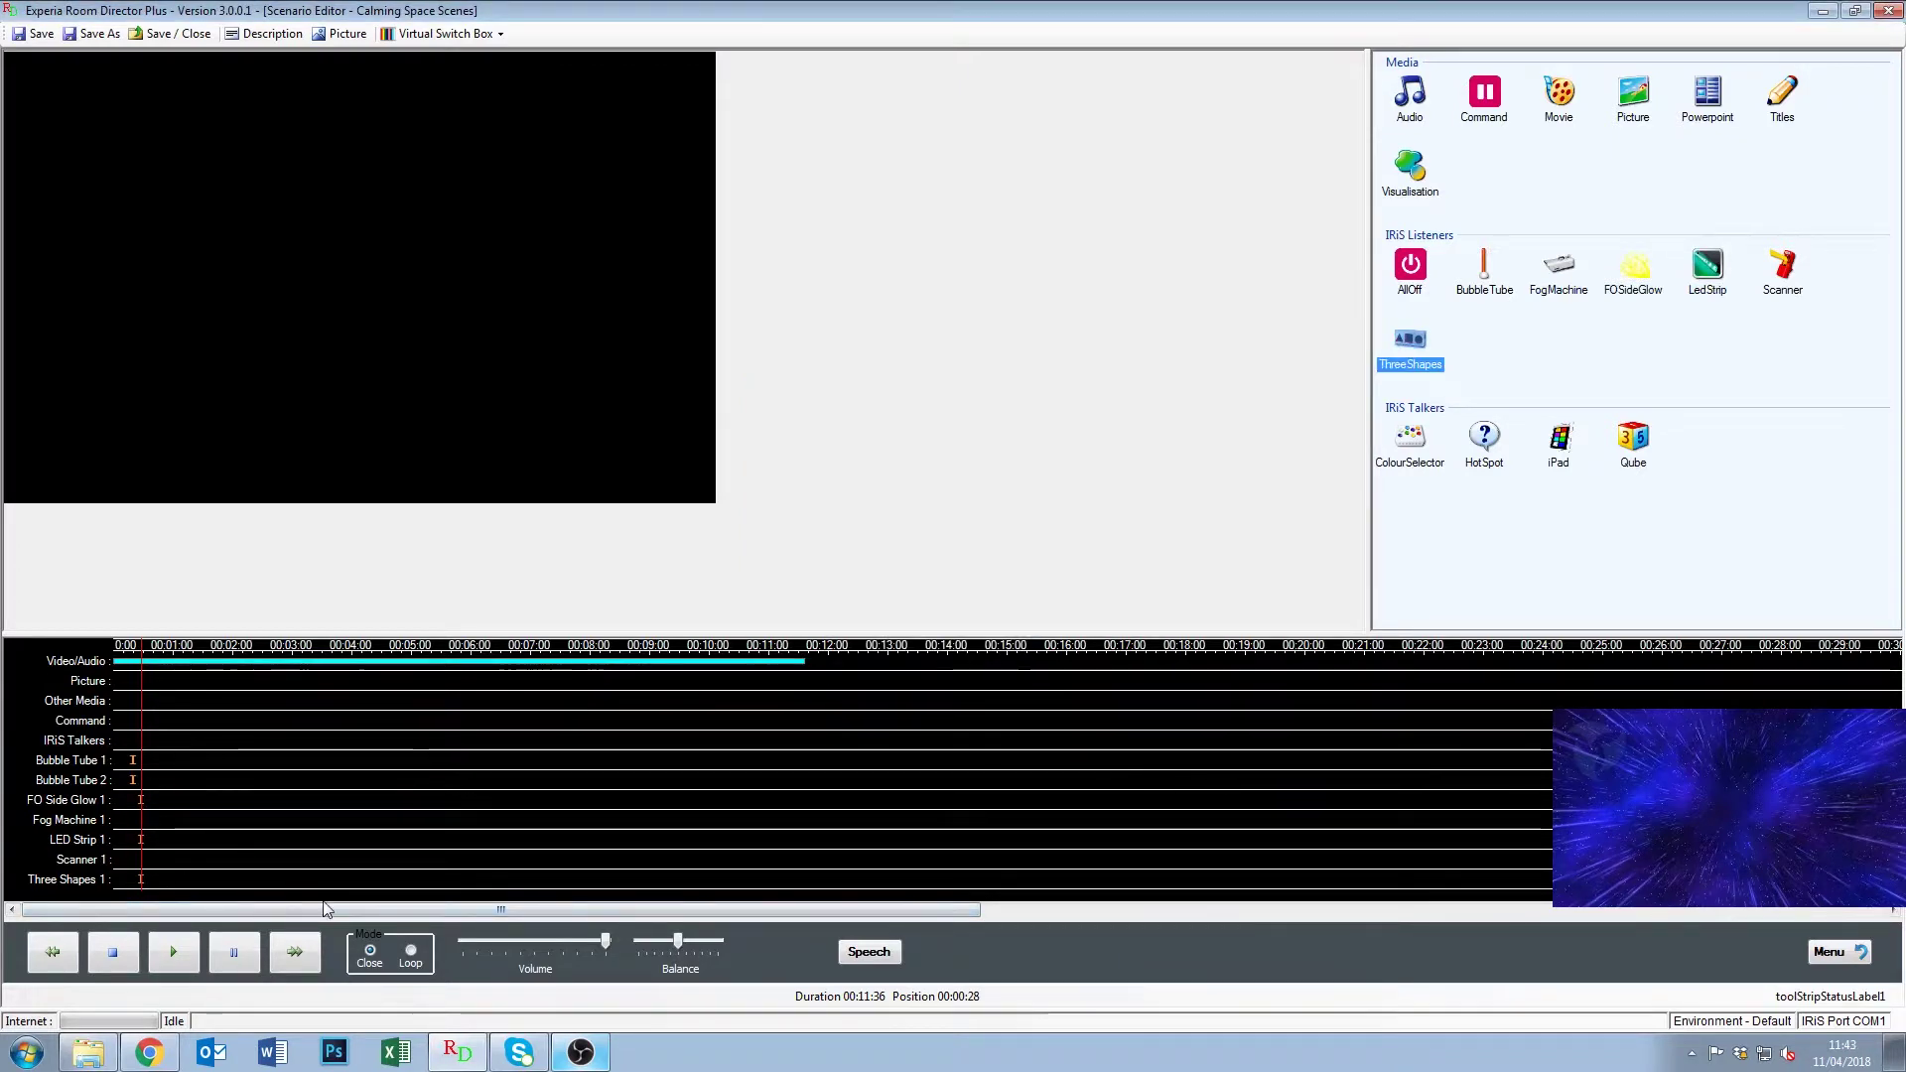
# Play on to 00:00:35, pause, and add a FogMachine event with command TurnOn and a smoke duration of 3 seconds.
pyautogui.click(175, 953)
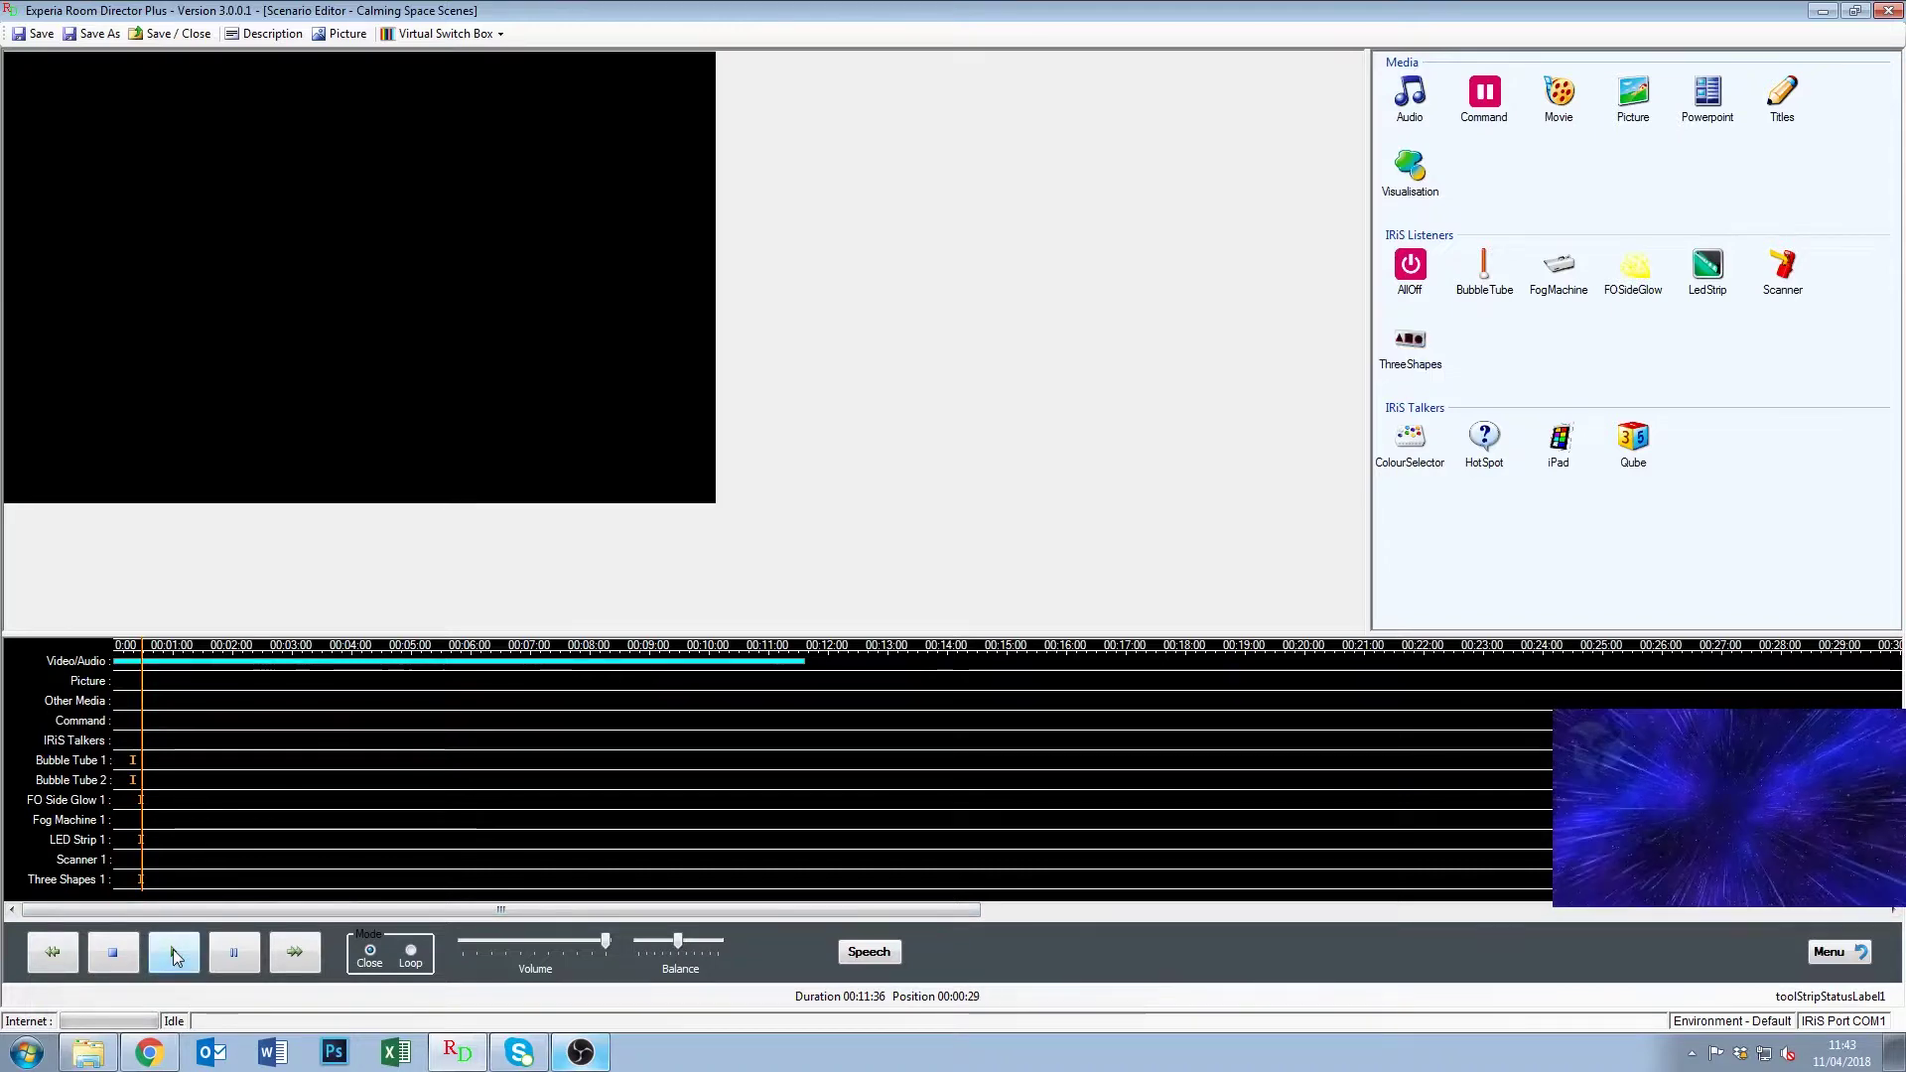
pyautogui.click(226, 969)
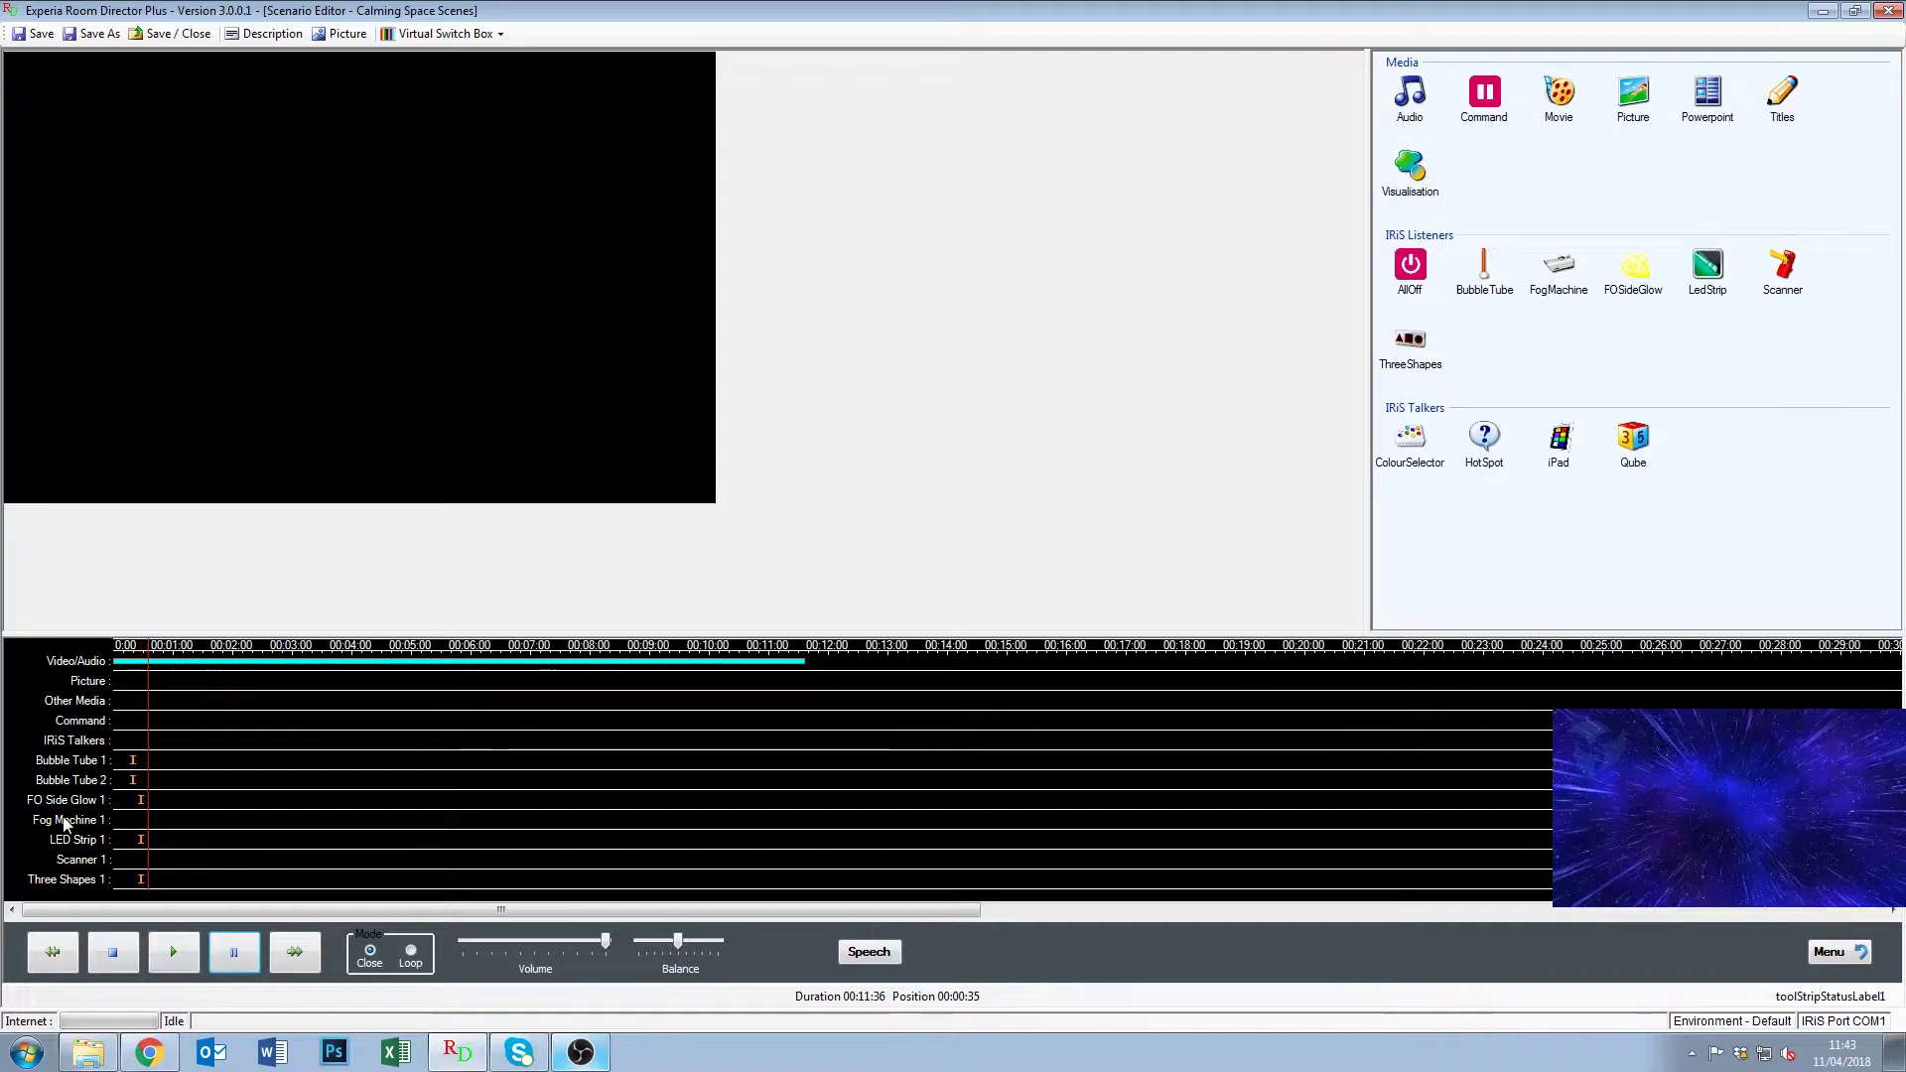
pyautogui.moveTo(1546, 280); pyautogui.dragTo(859, 761)
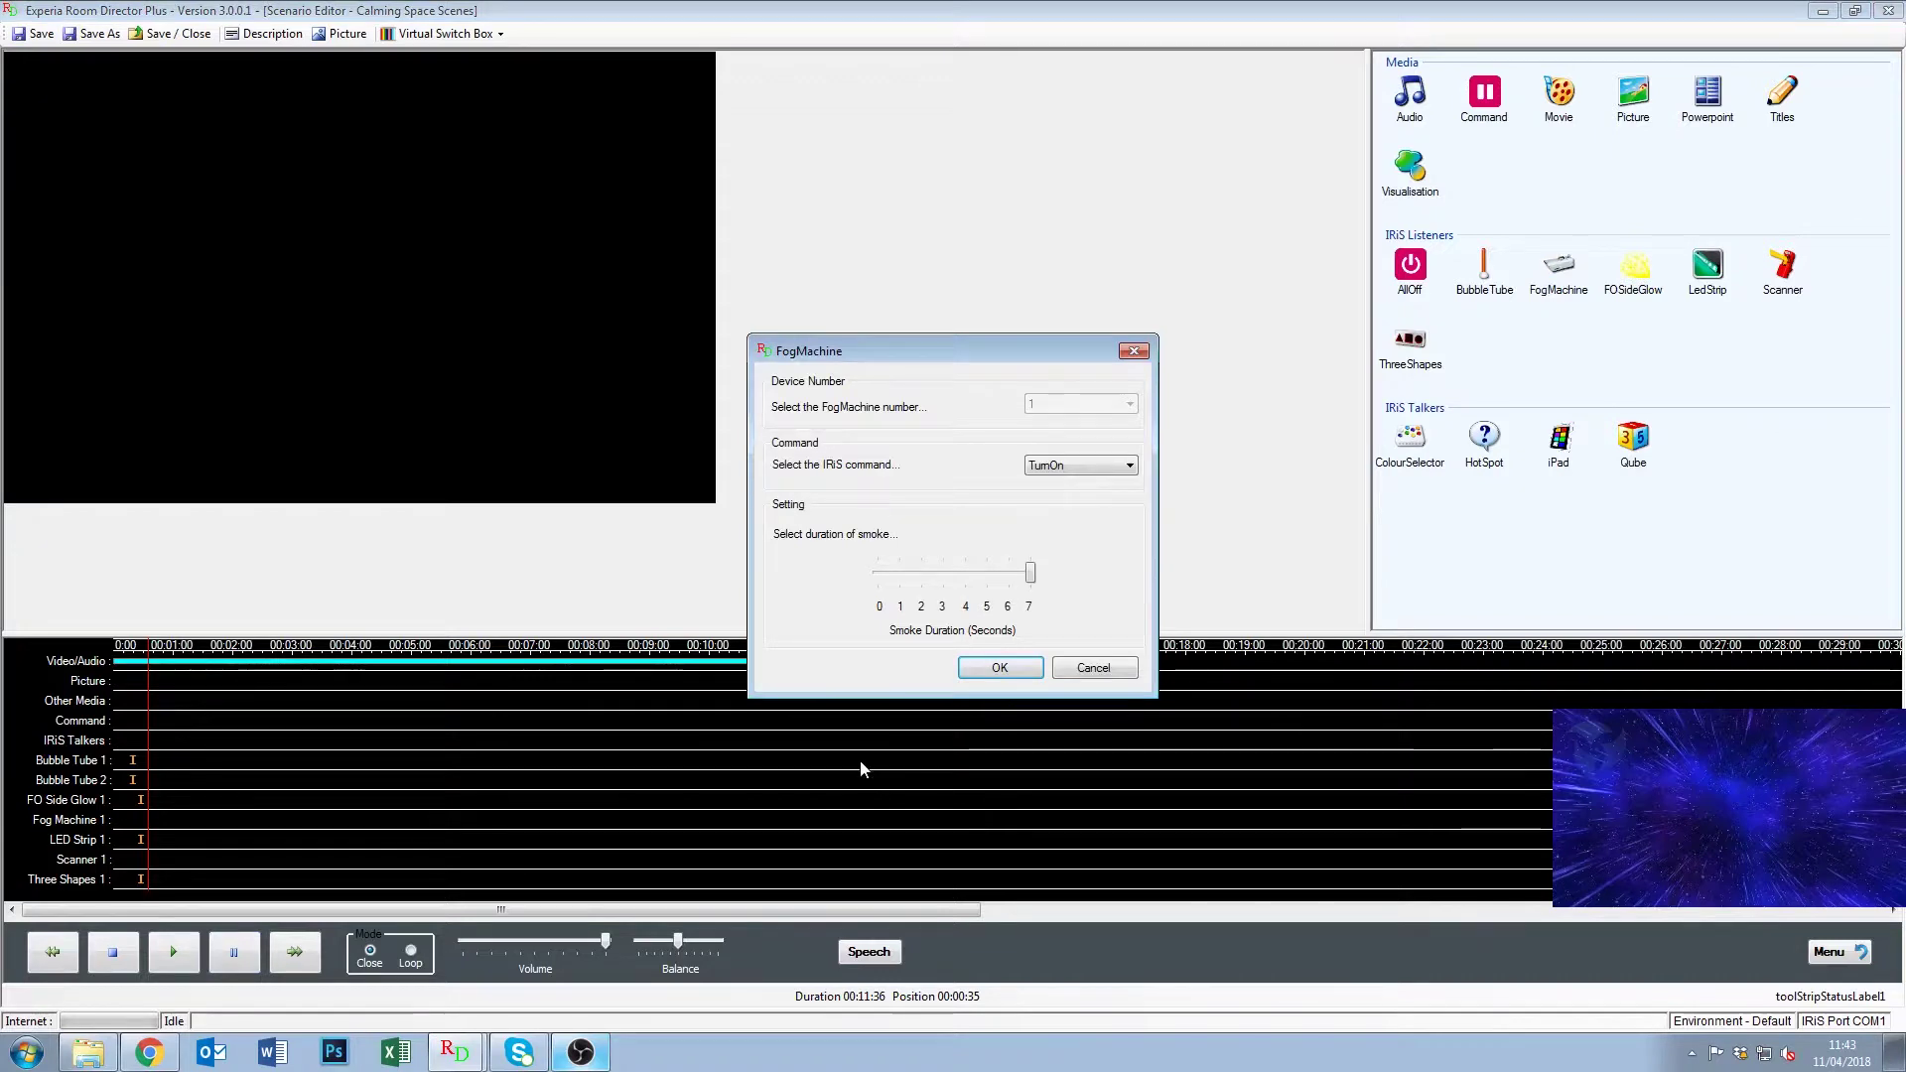
pyautogui.click(1080, 466)
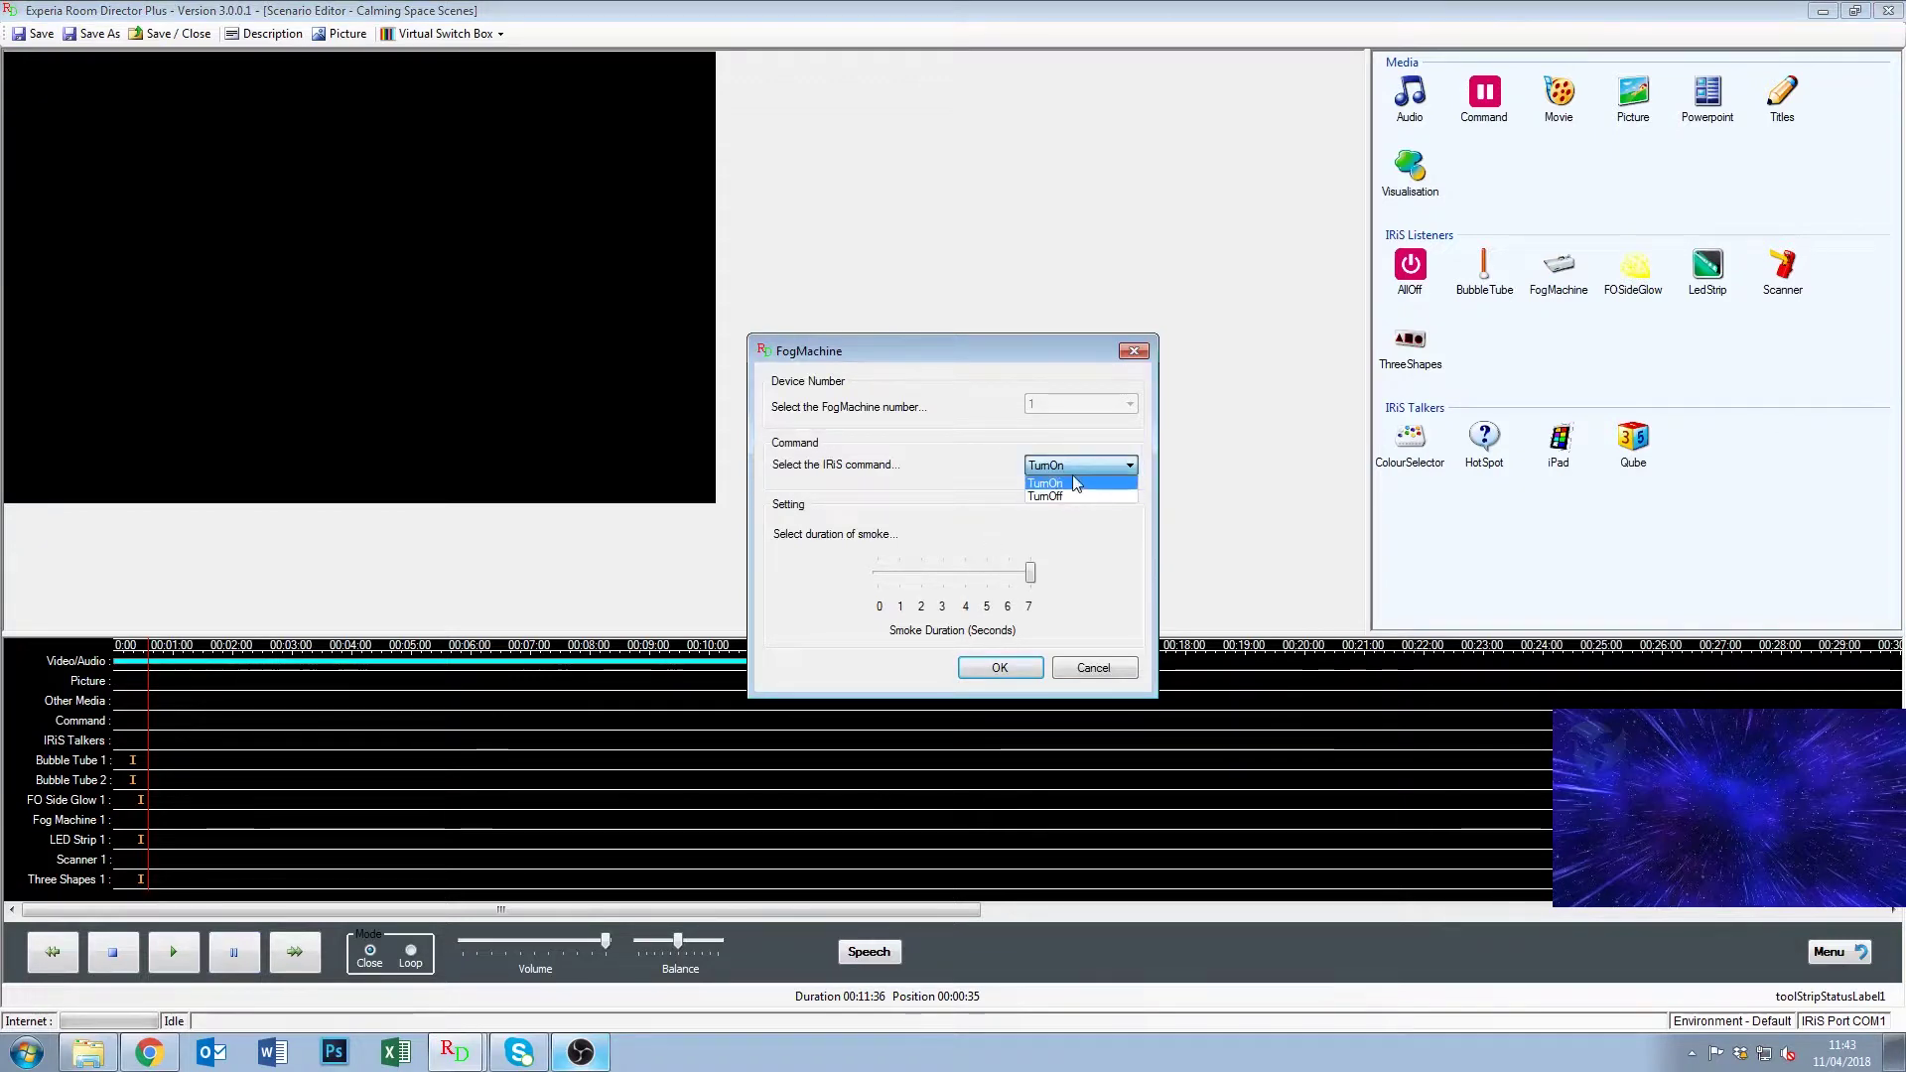
pyautogui.click(1076, 483)
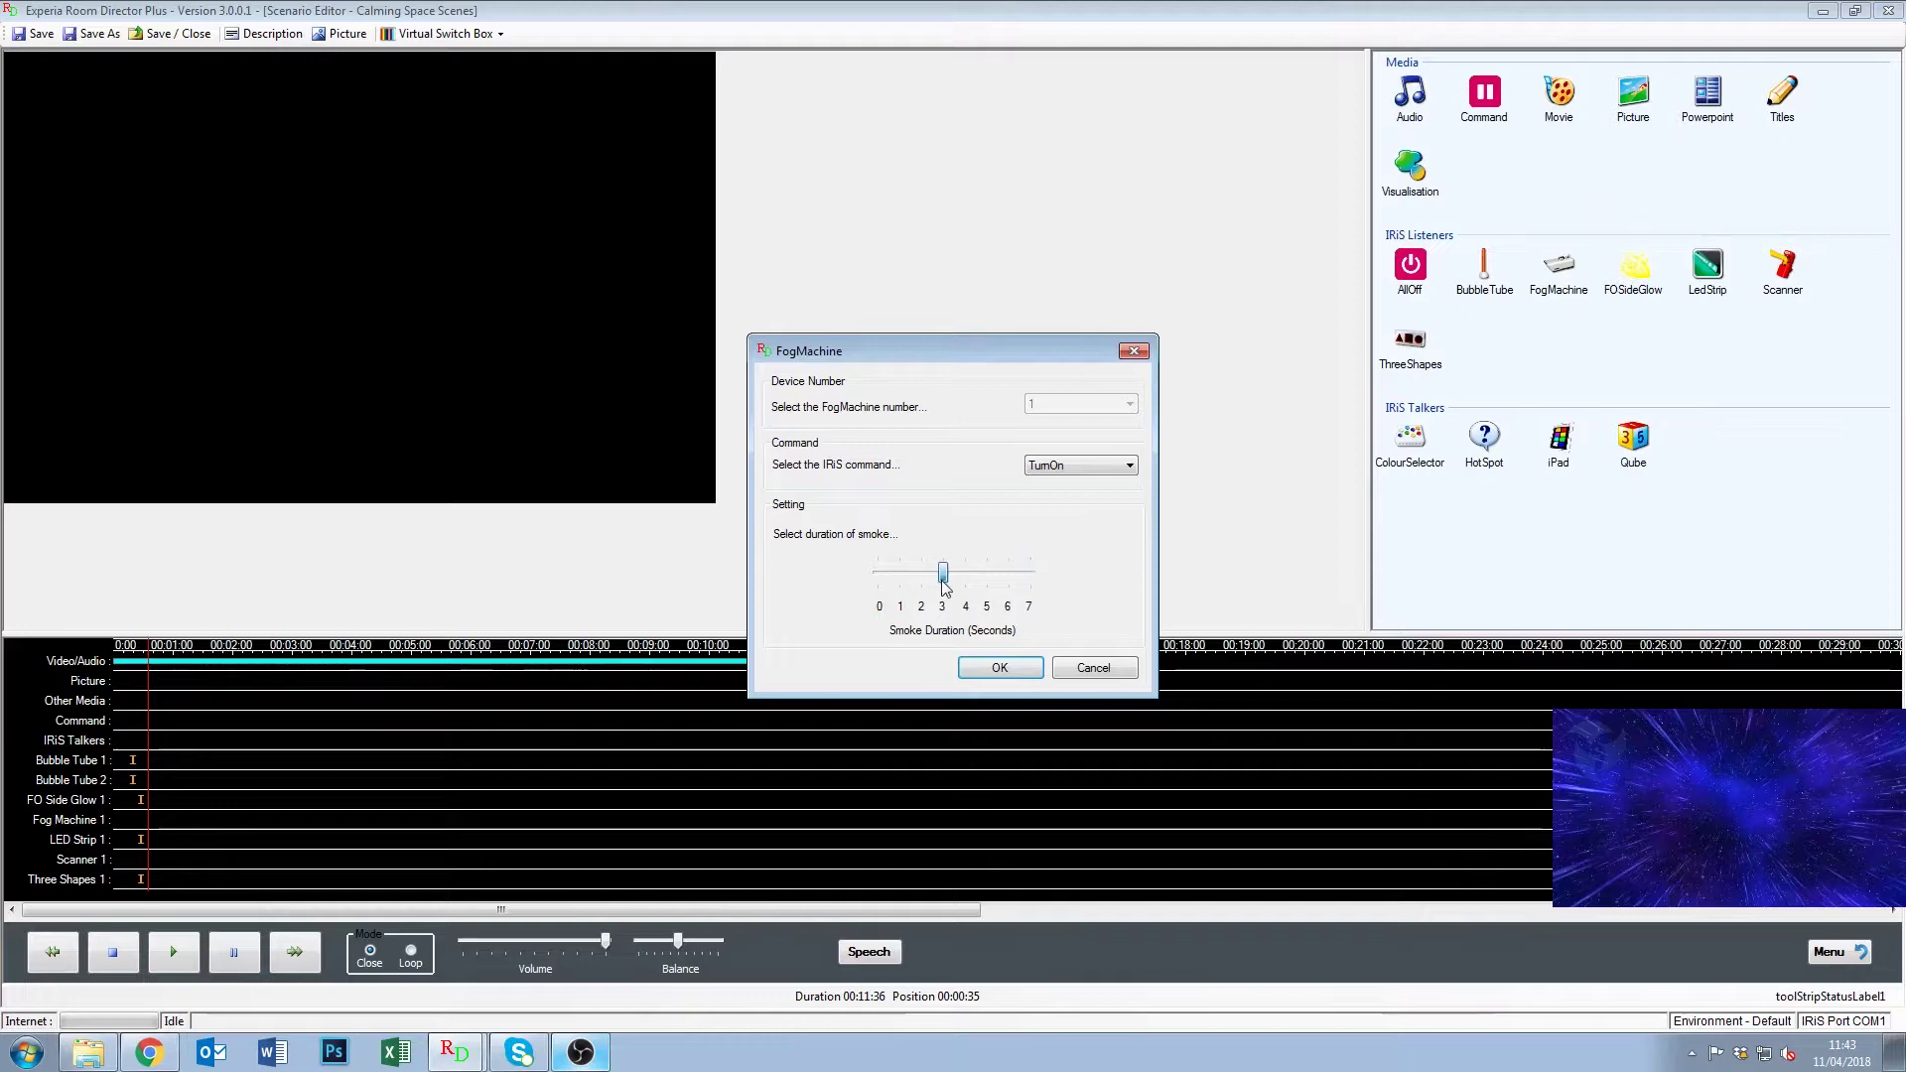
pyautogui.click(1000, 667)
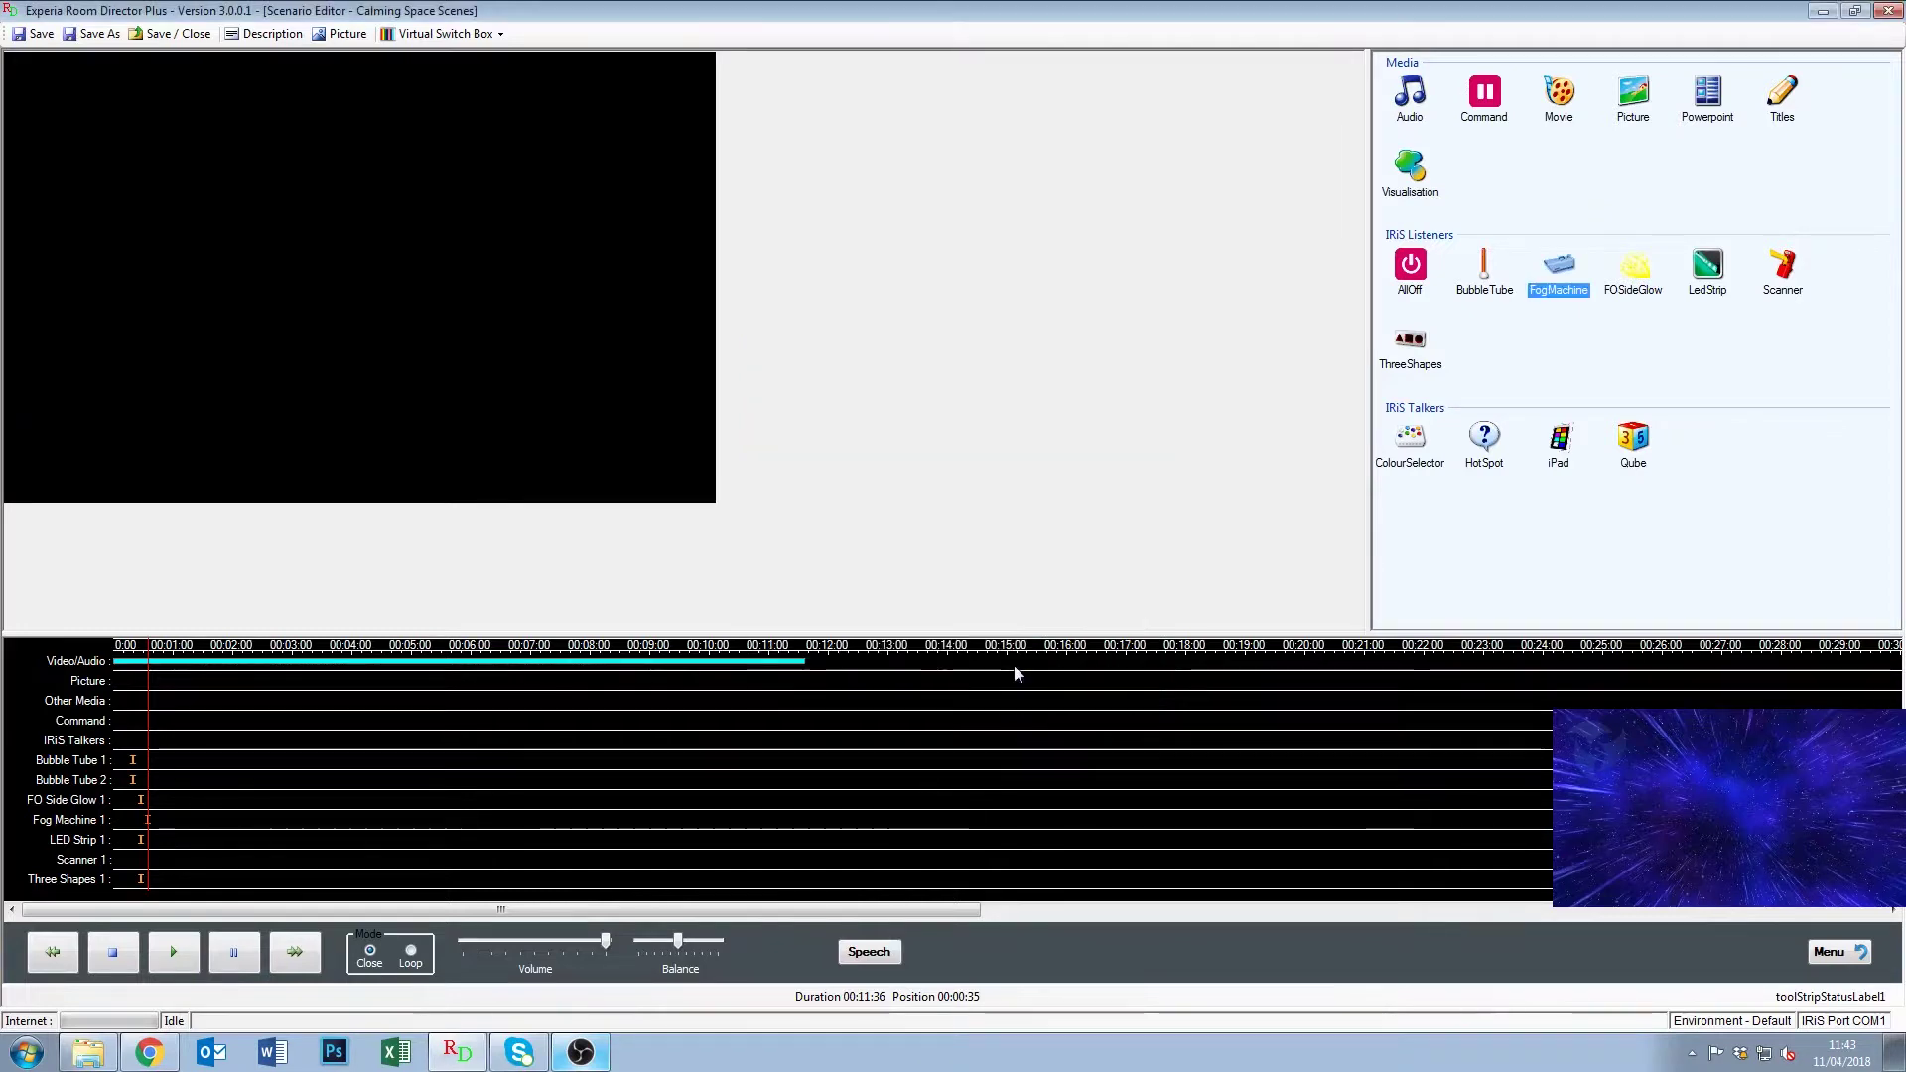
# Play on to 00:00:44, pause, and add a Scanner event with command TurnOn and colour Blue.
pyautogui.click(193, 957)
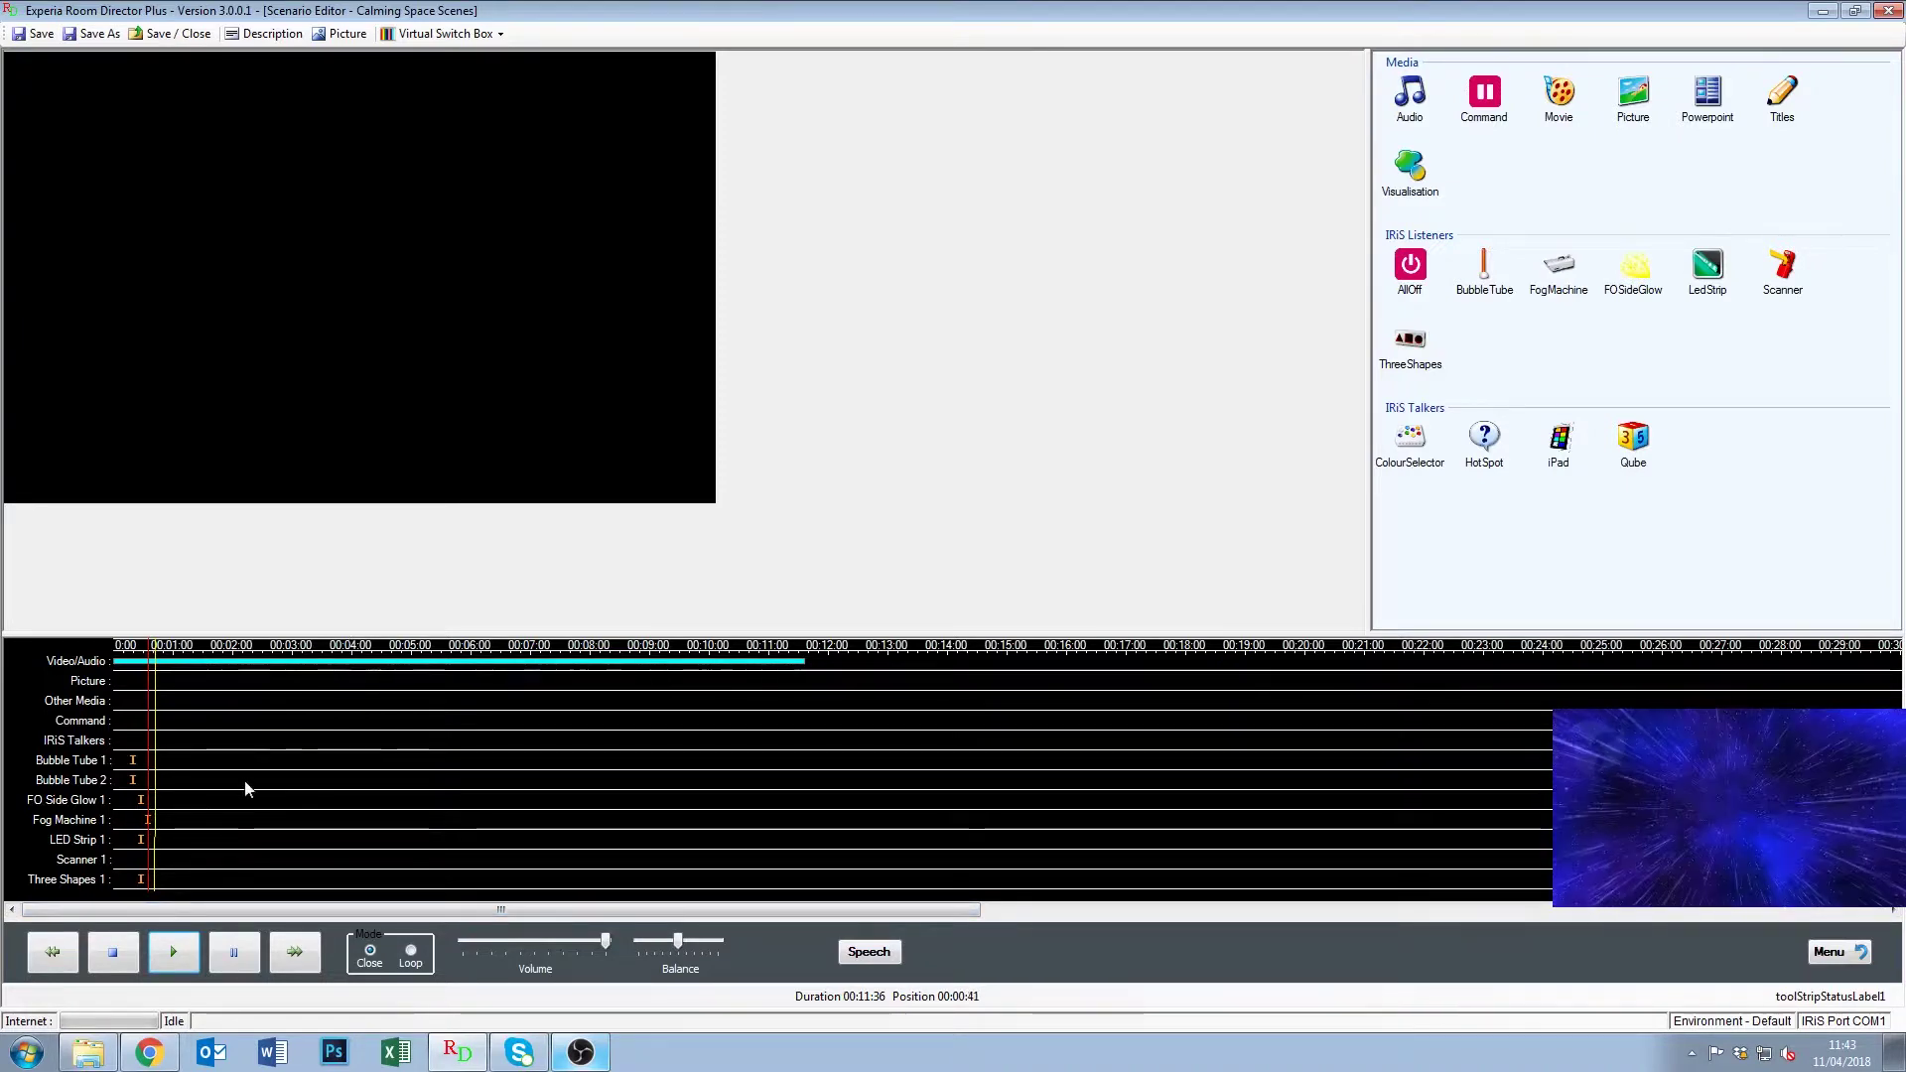
pyautogui.click(231, 969)
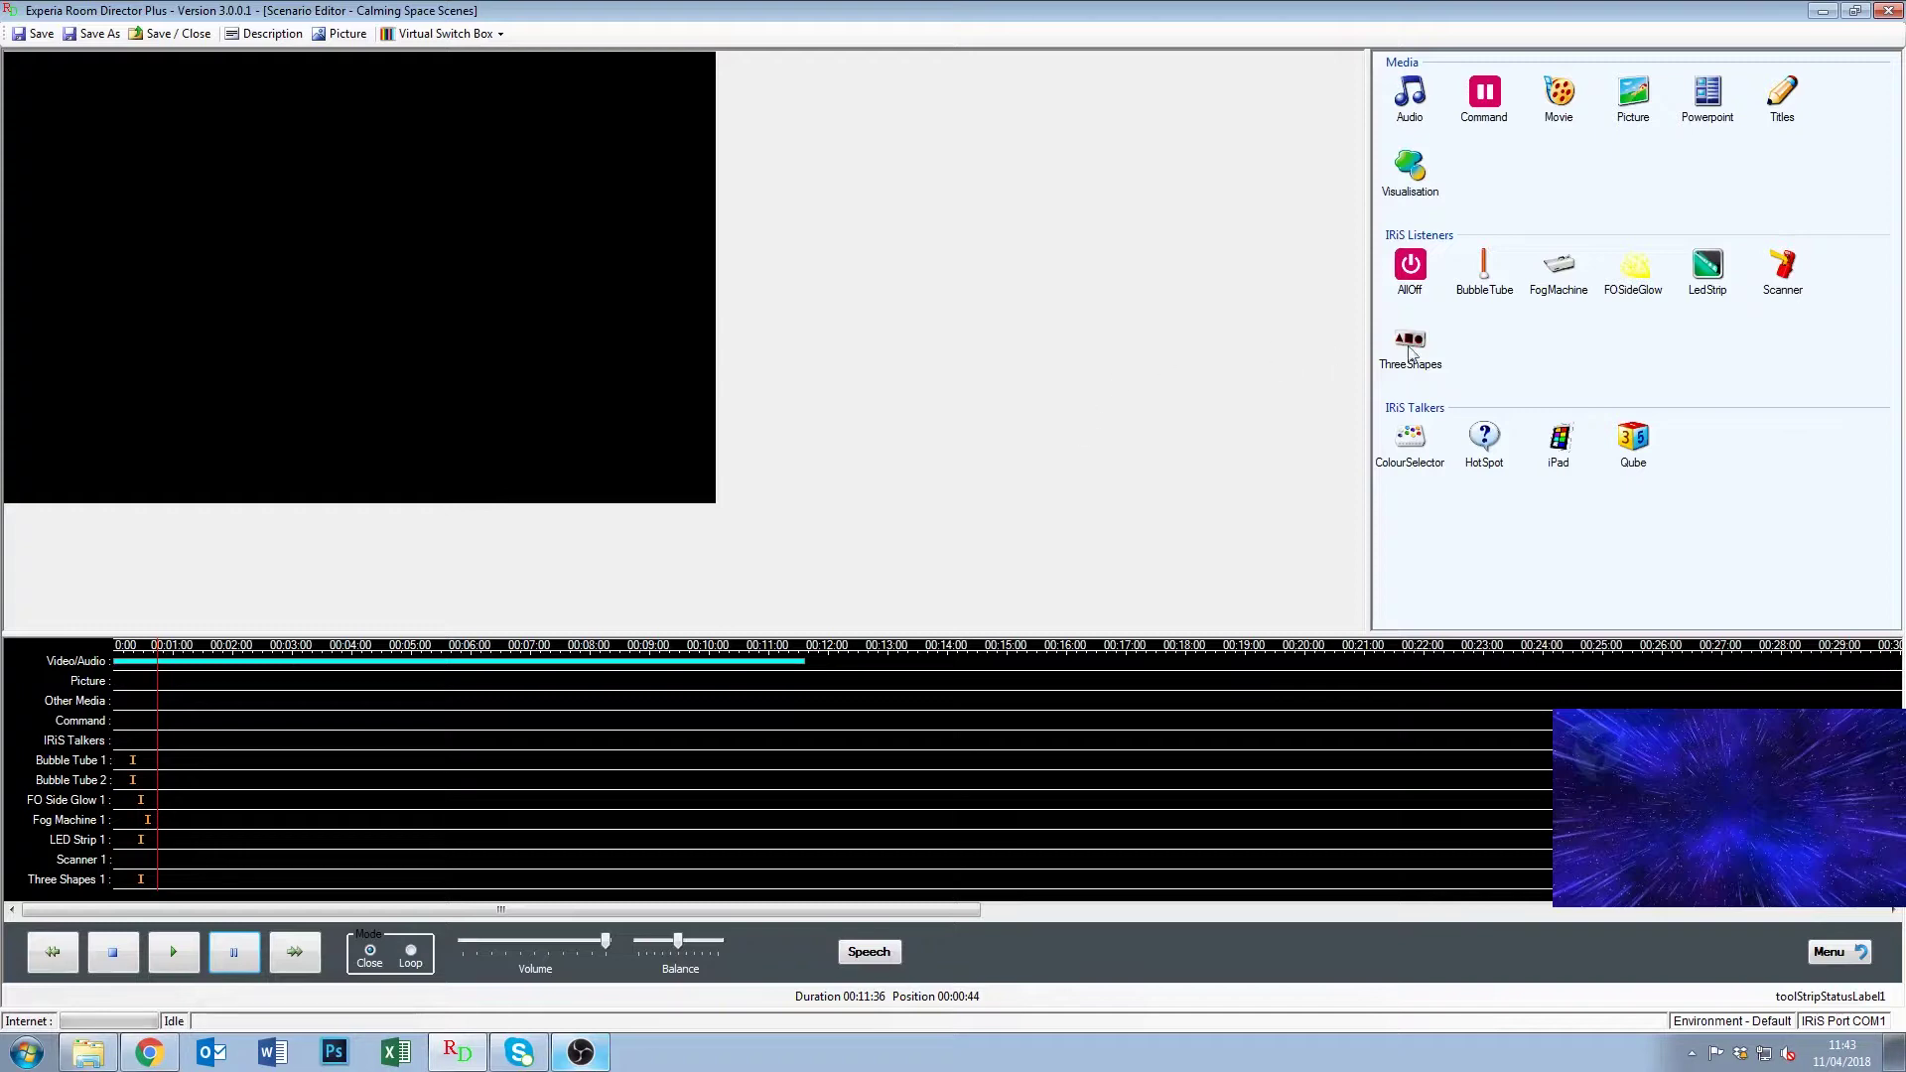
pyautogui.moveTo(1777, 270); pyautogui.dragTo(818, 788)
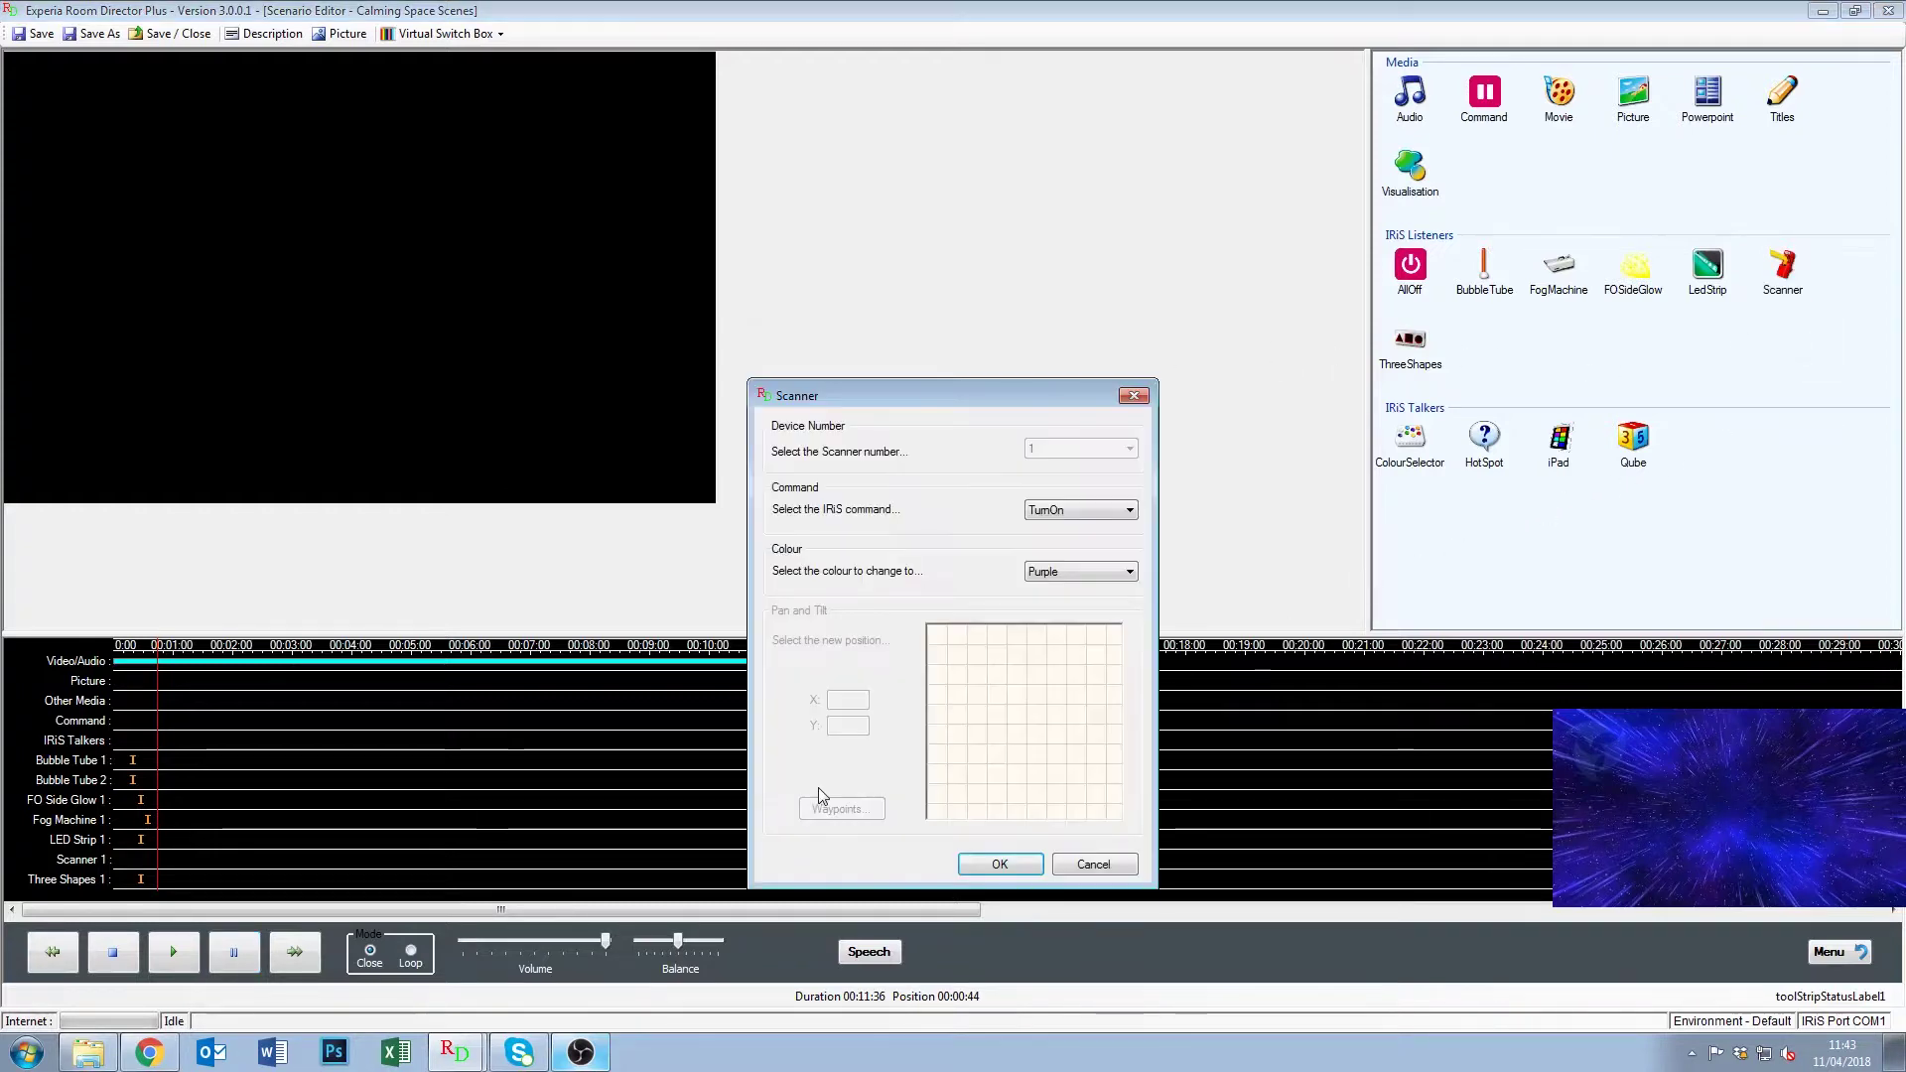
pyautogui.click(1084, 509)
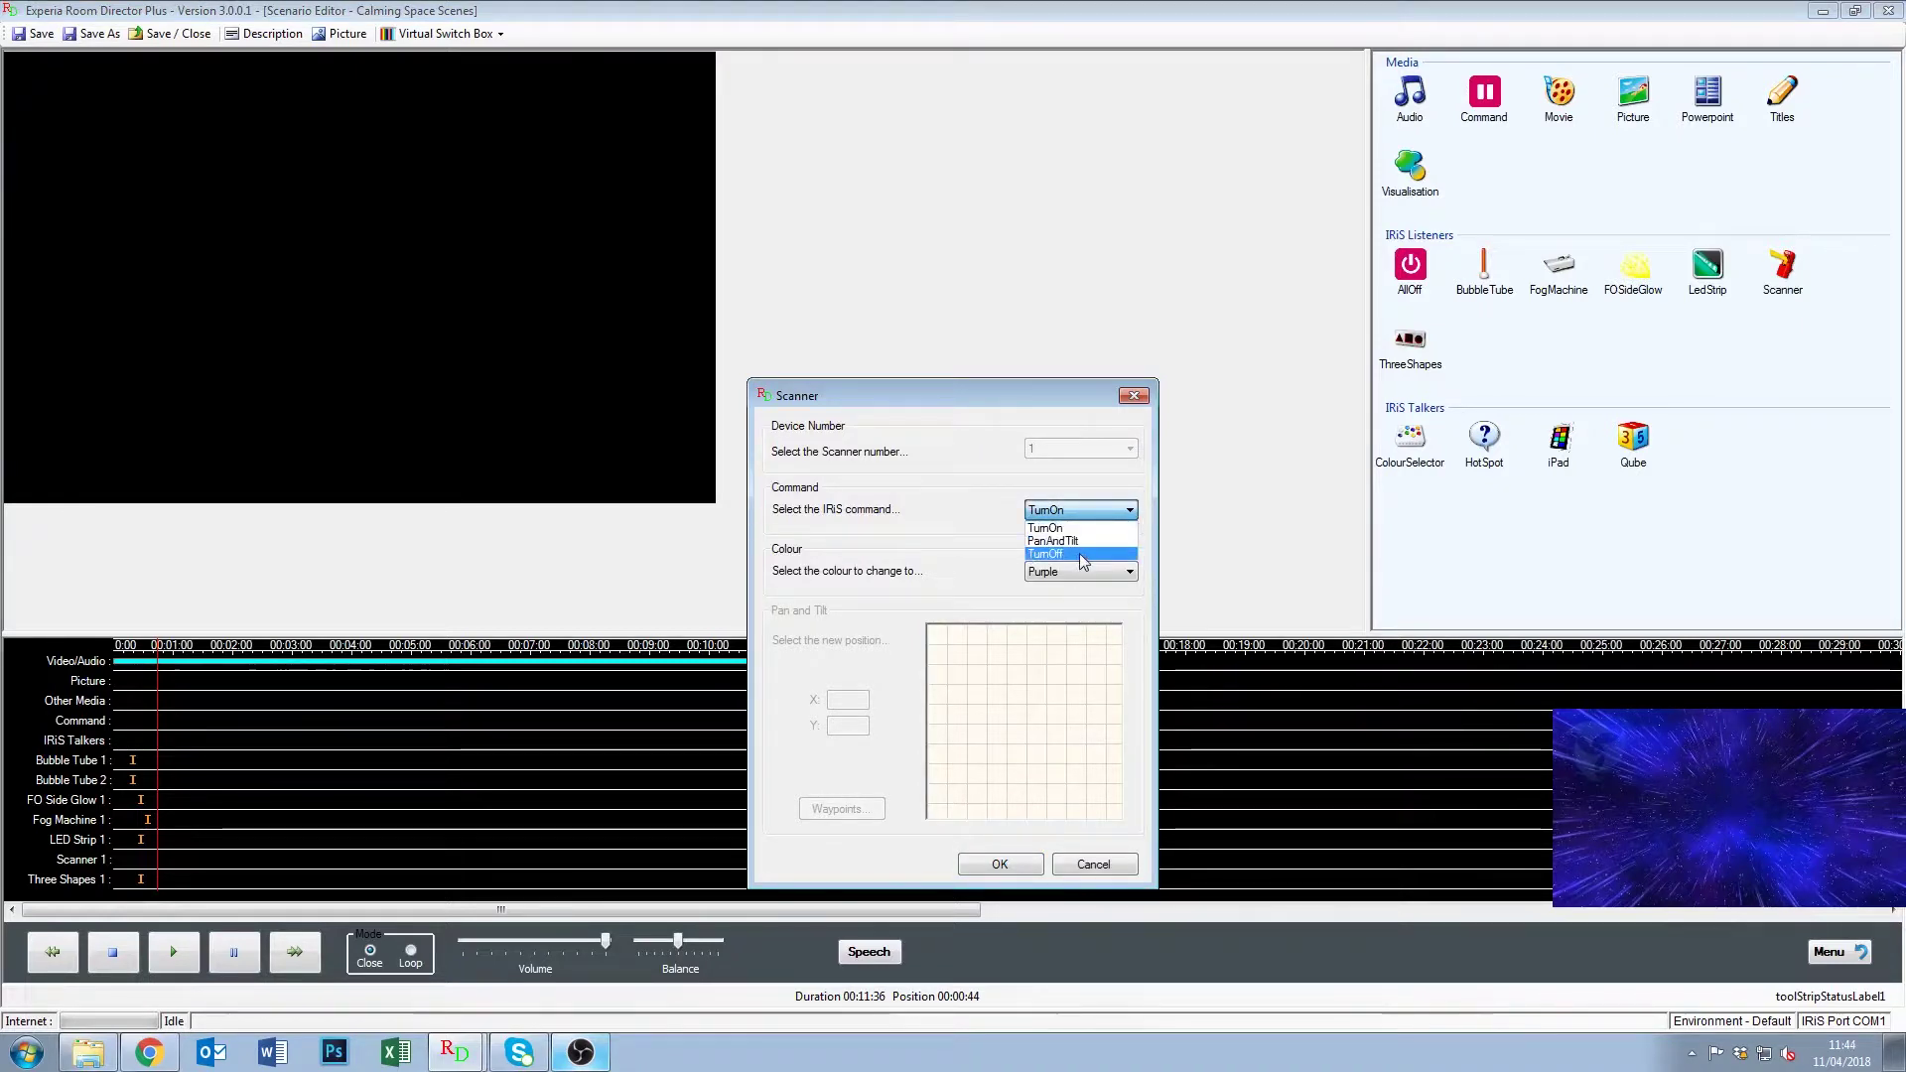
pyautogui.click(1069, 532)
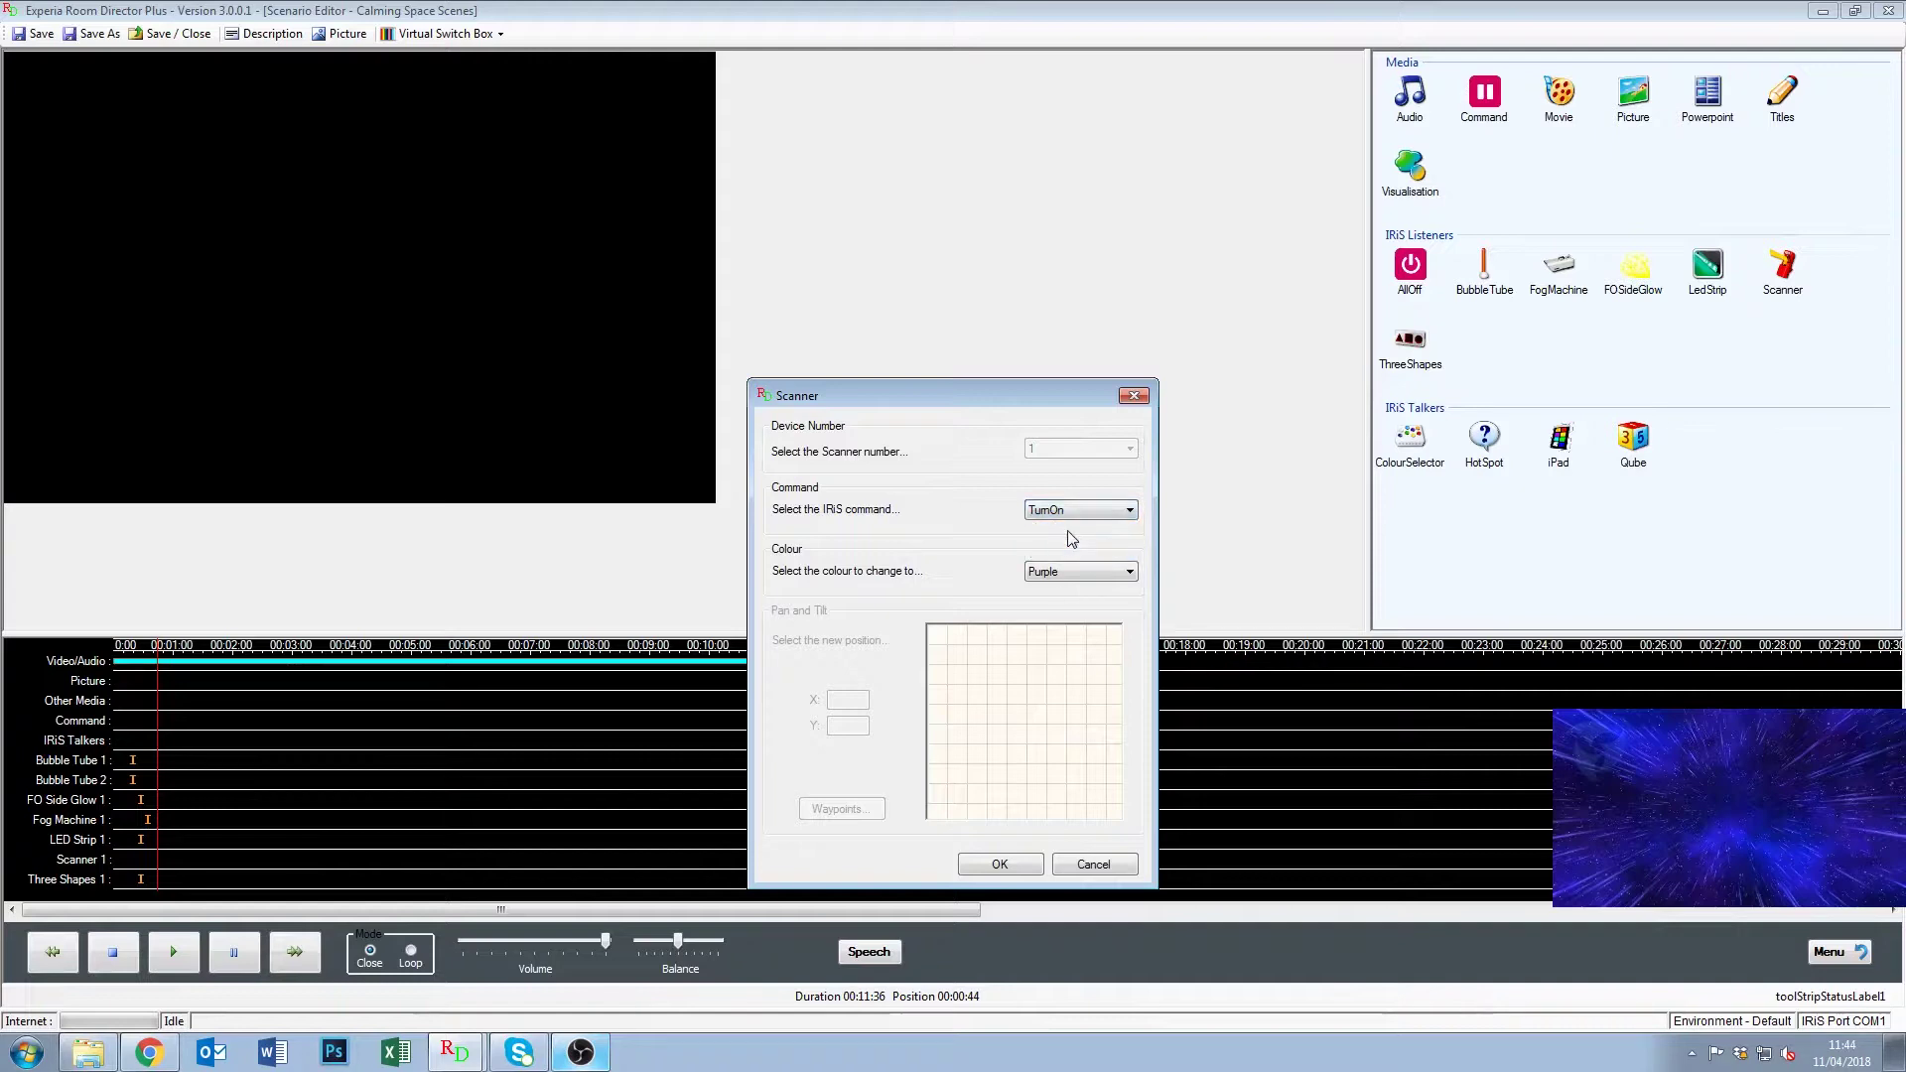
pyautogui.click(1050, 577)
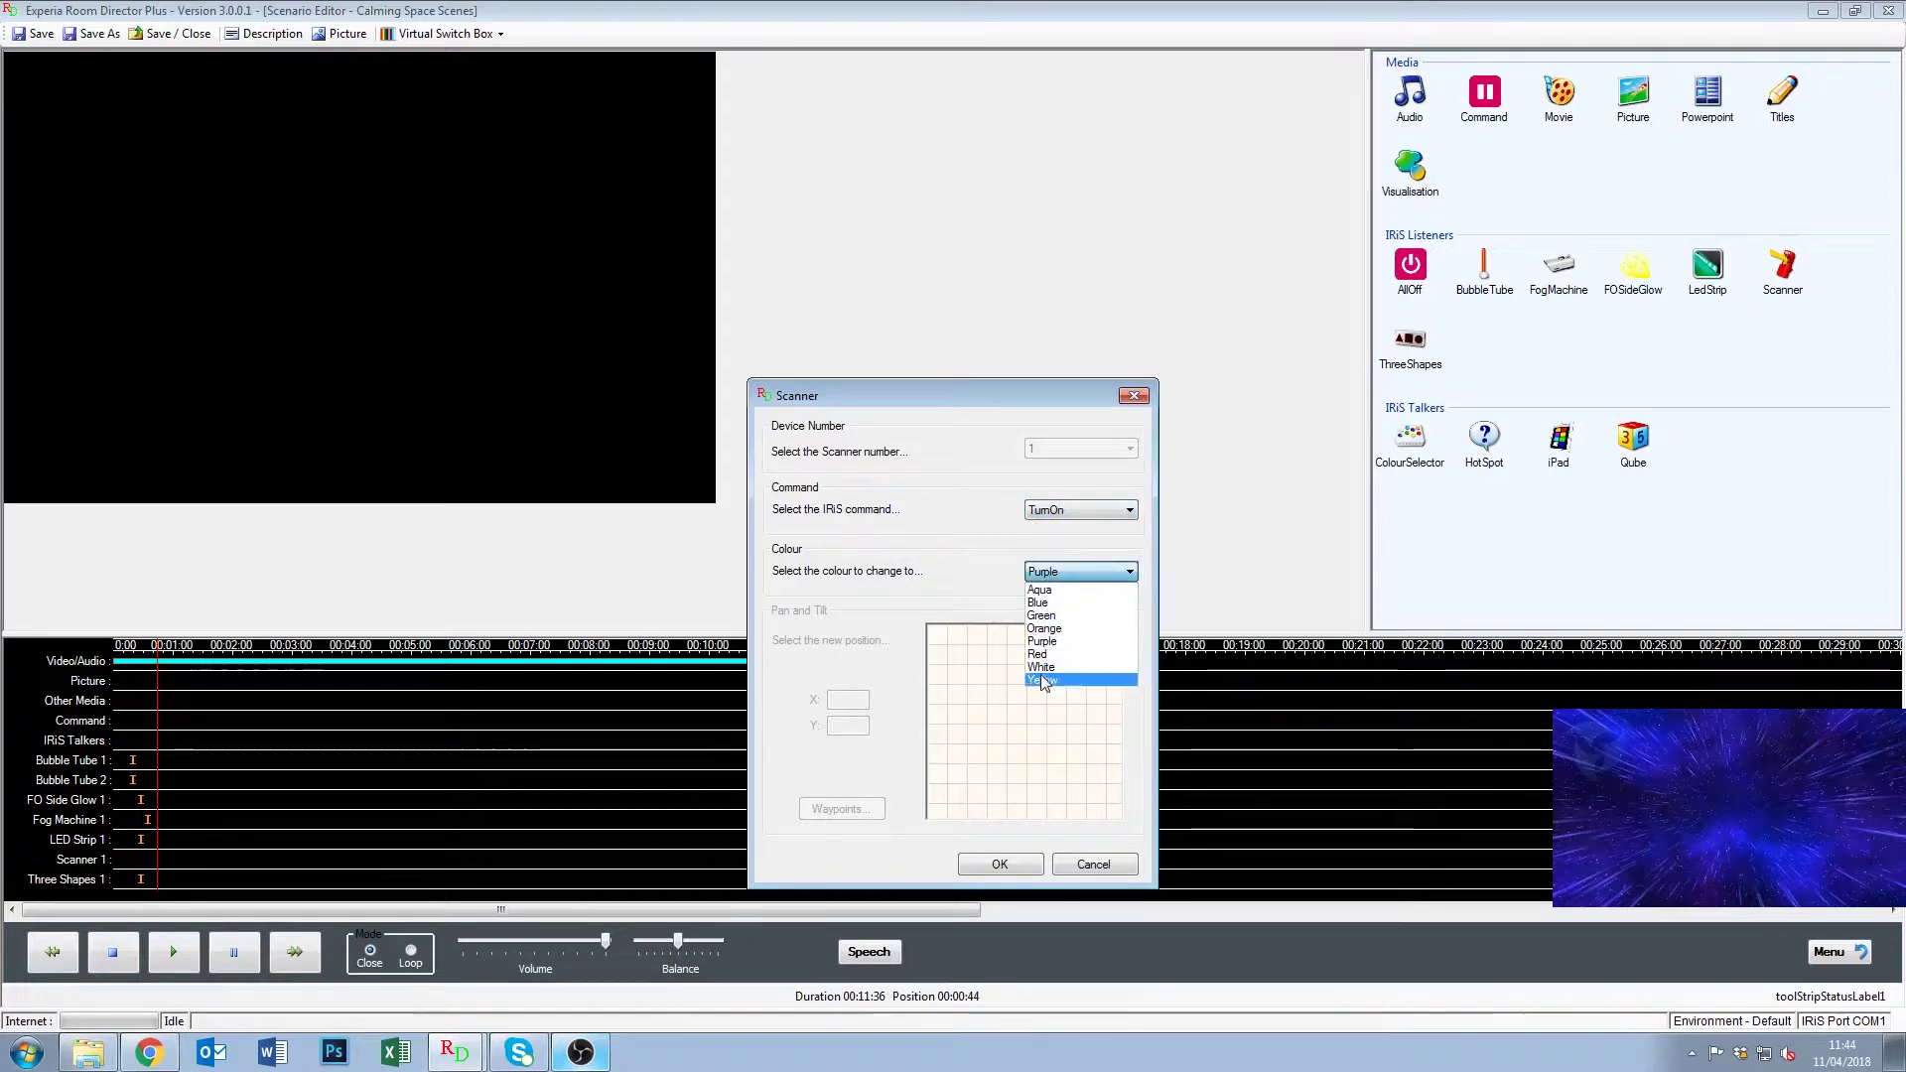
pyautogui.click(1039, 603)
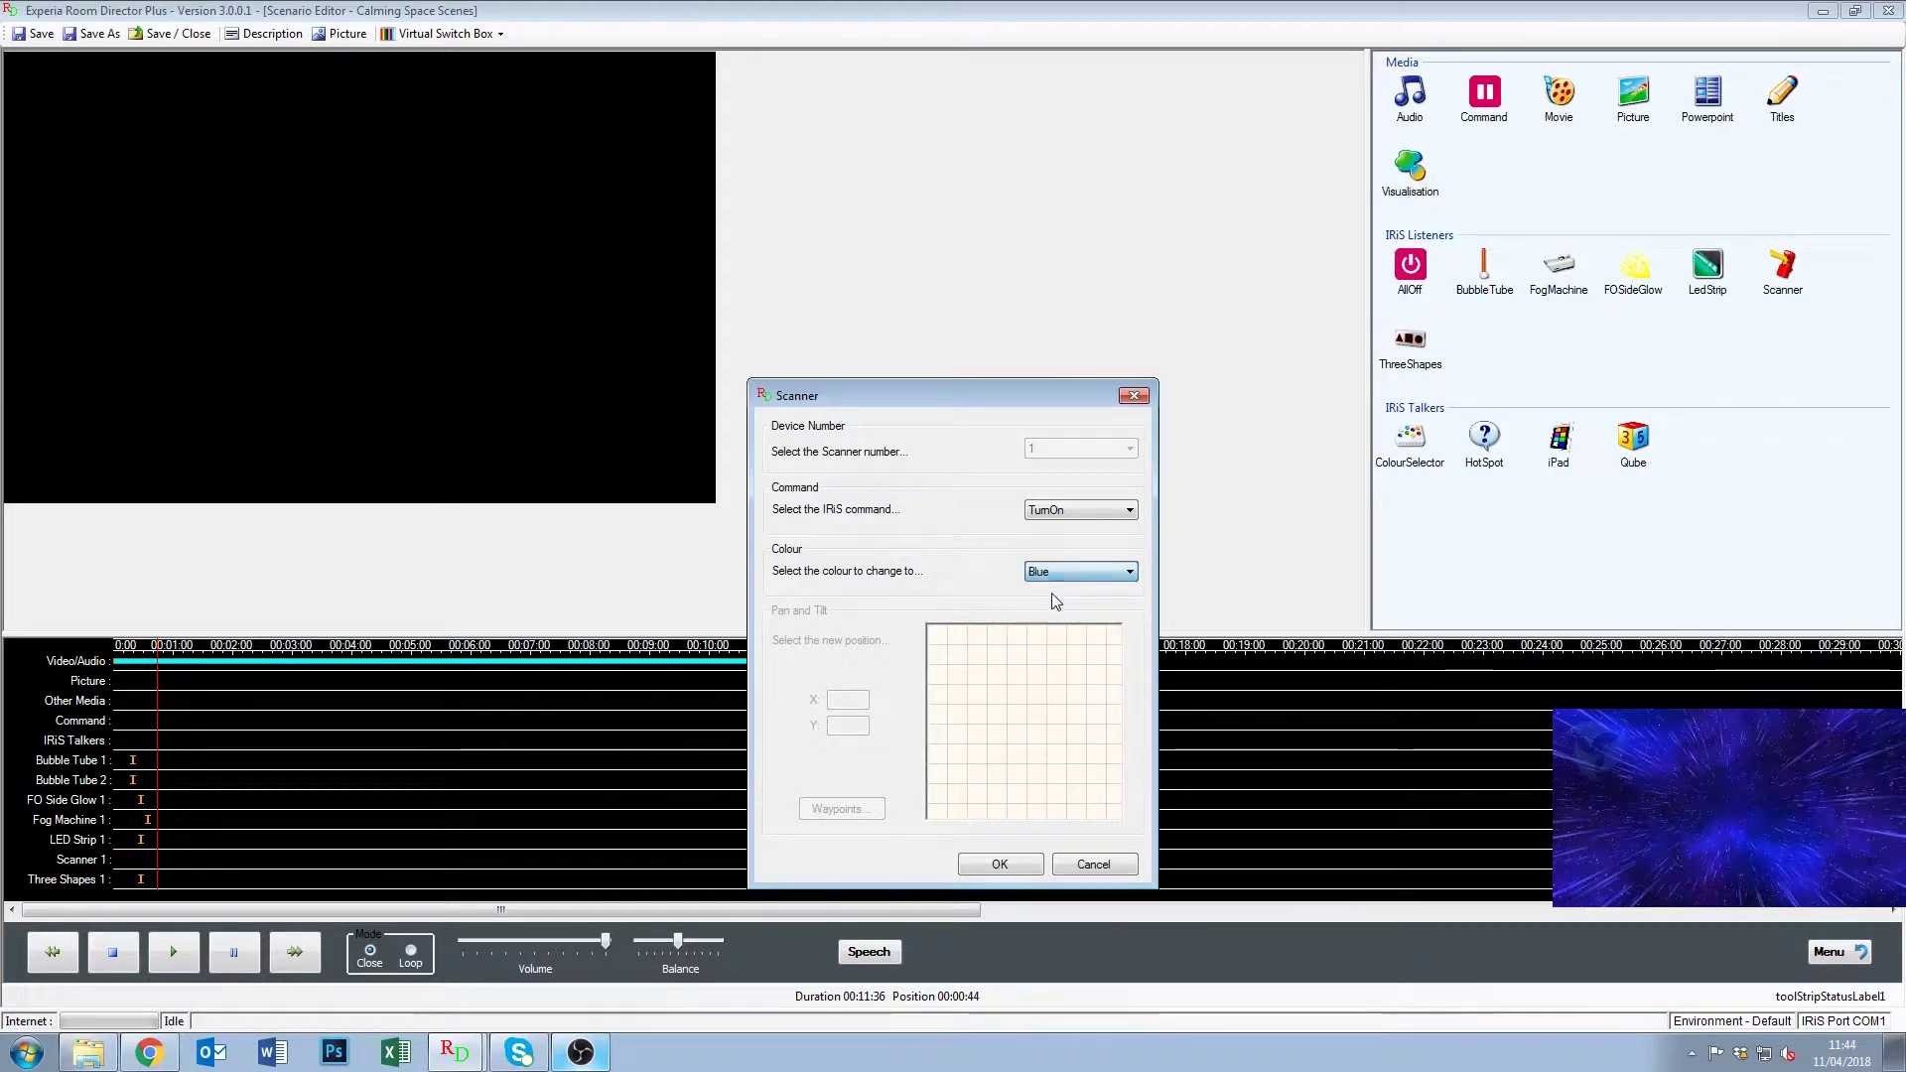
pyautogui.click(1000, 866)
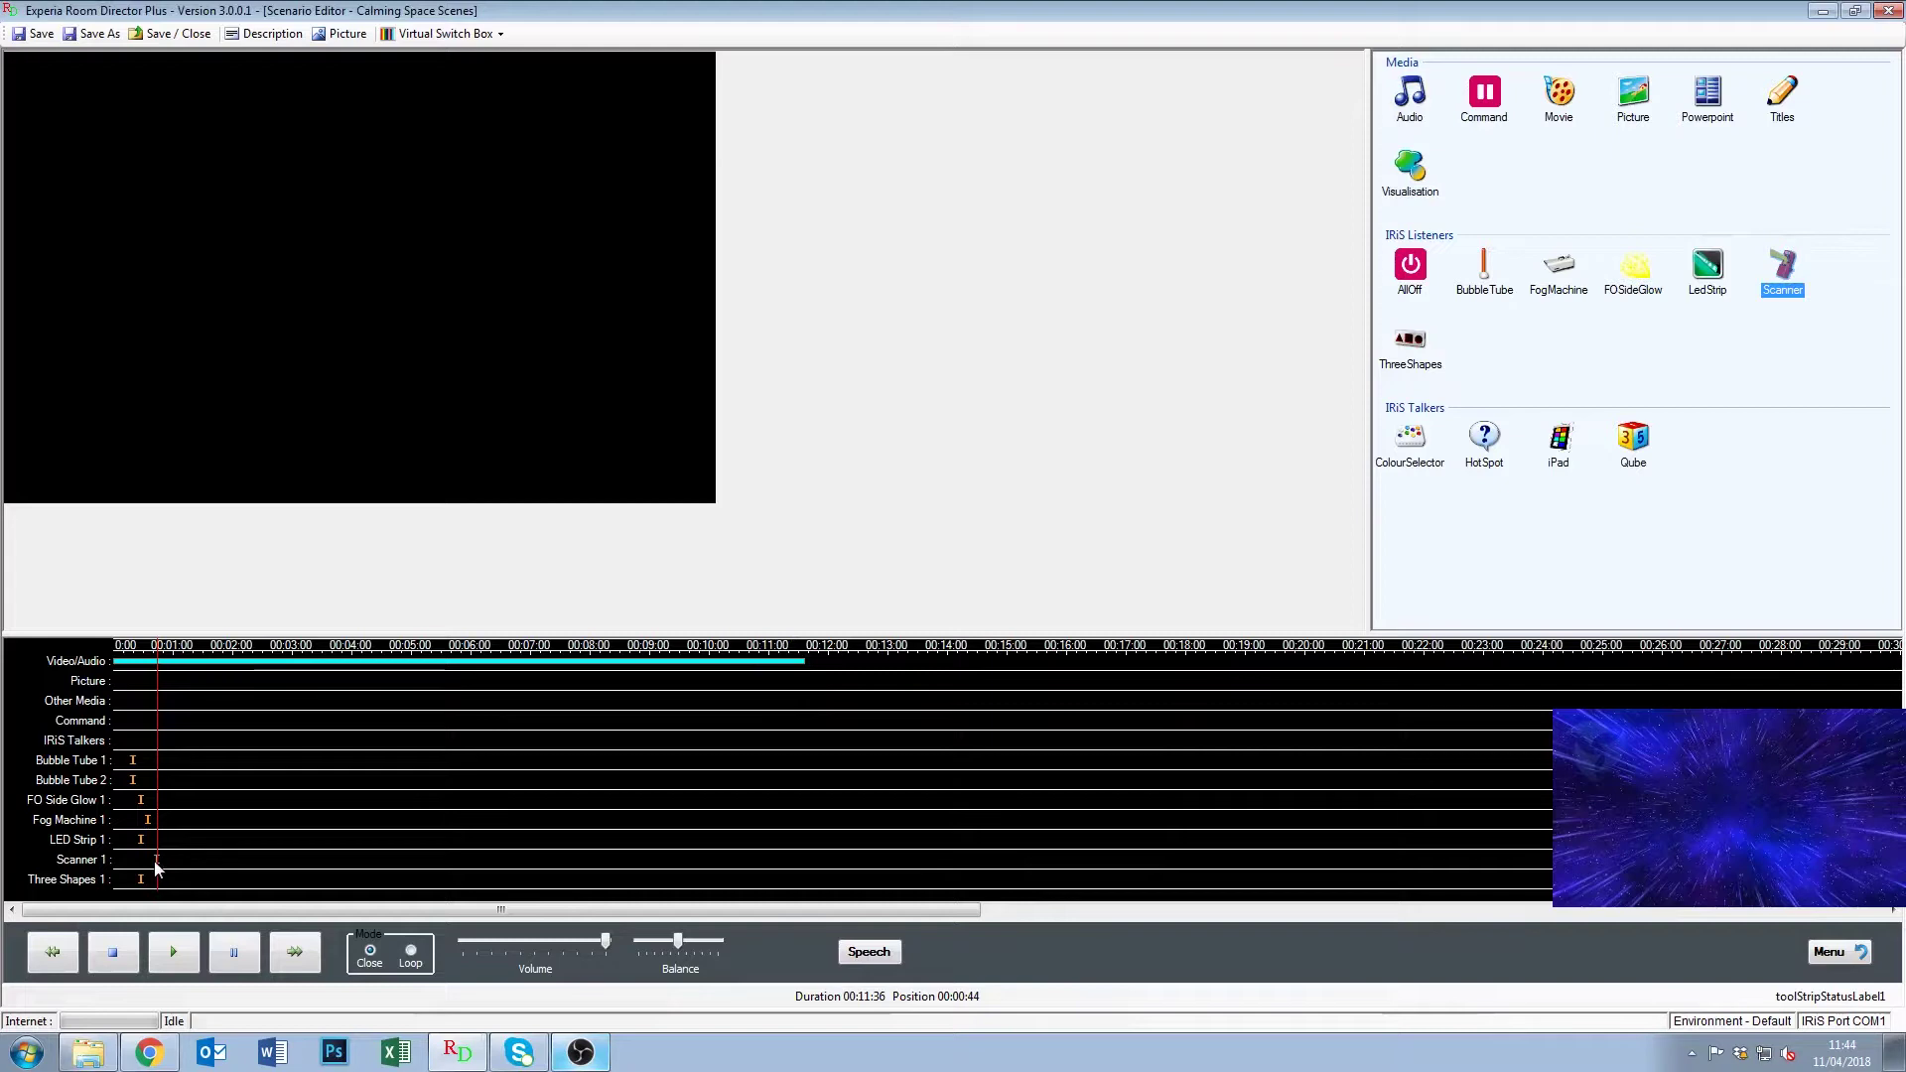
# Play on to 00:00:51, pause, and add a second Scanner event with command PanAndTilt aimed at the centre of the position grid.
pyautogui.click(174, 956)
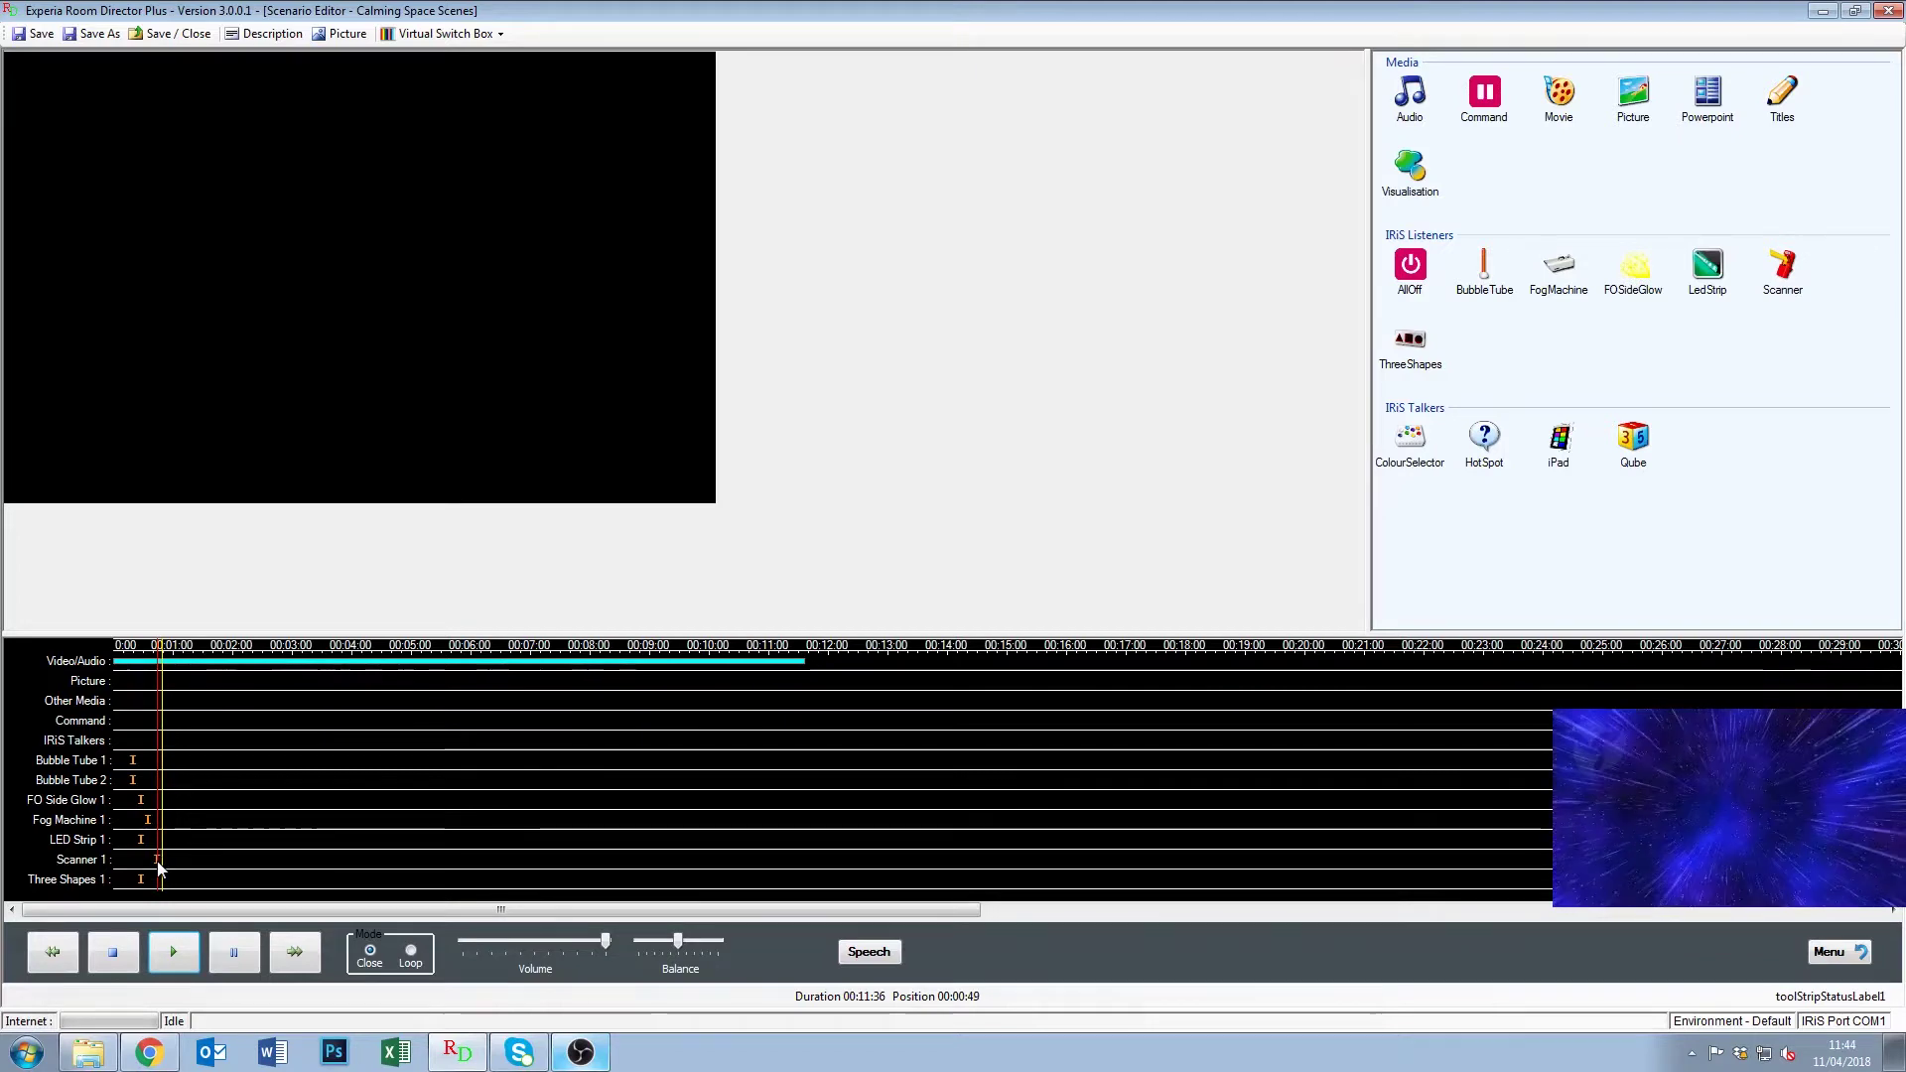
pyautogui.click(234, 953)
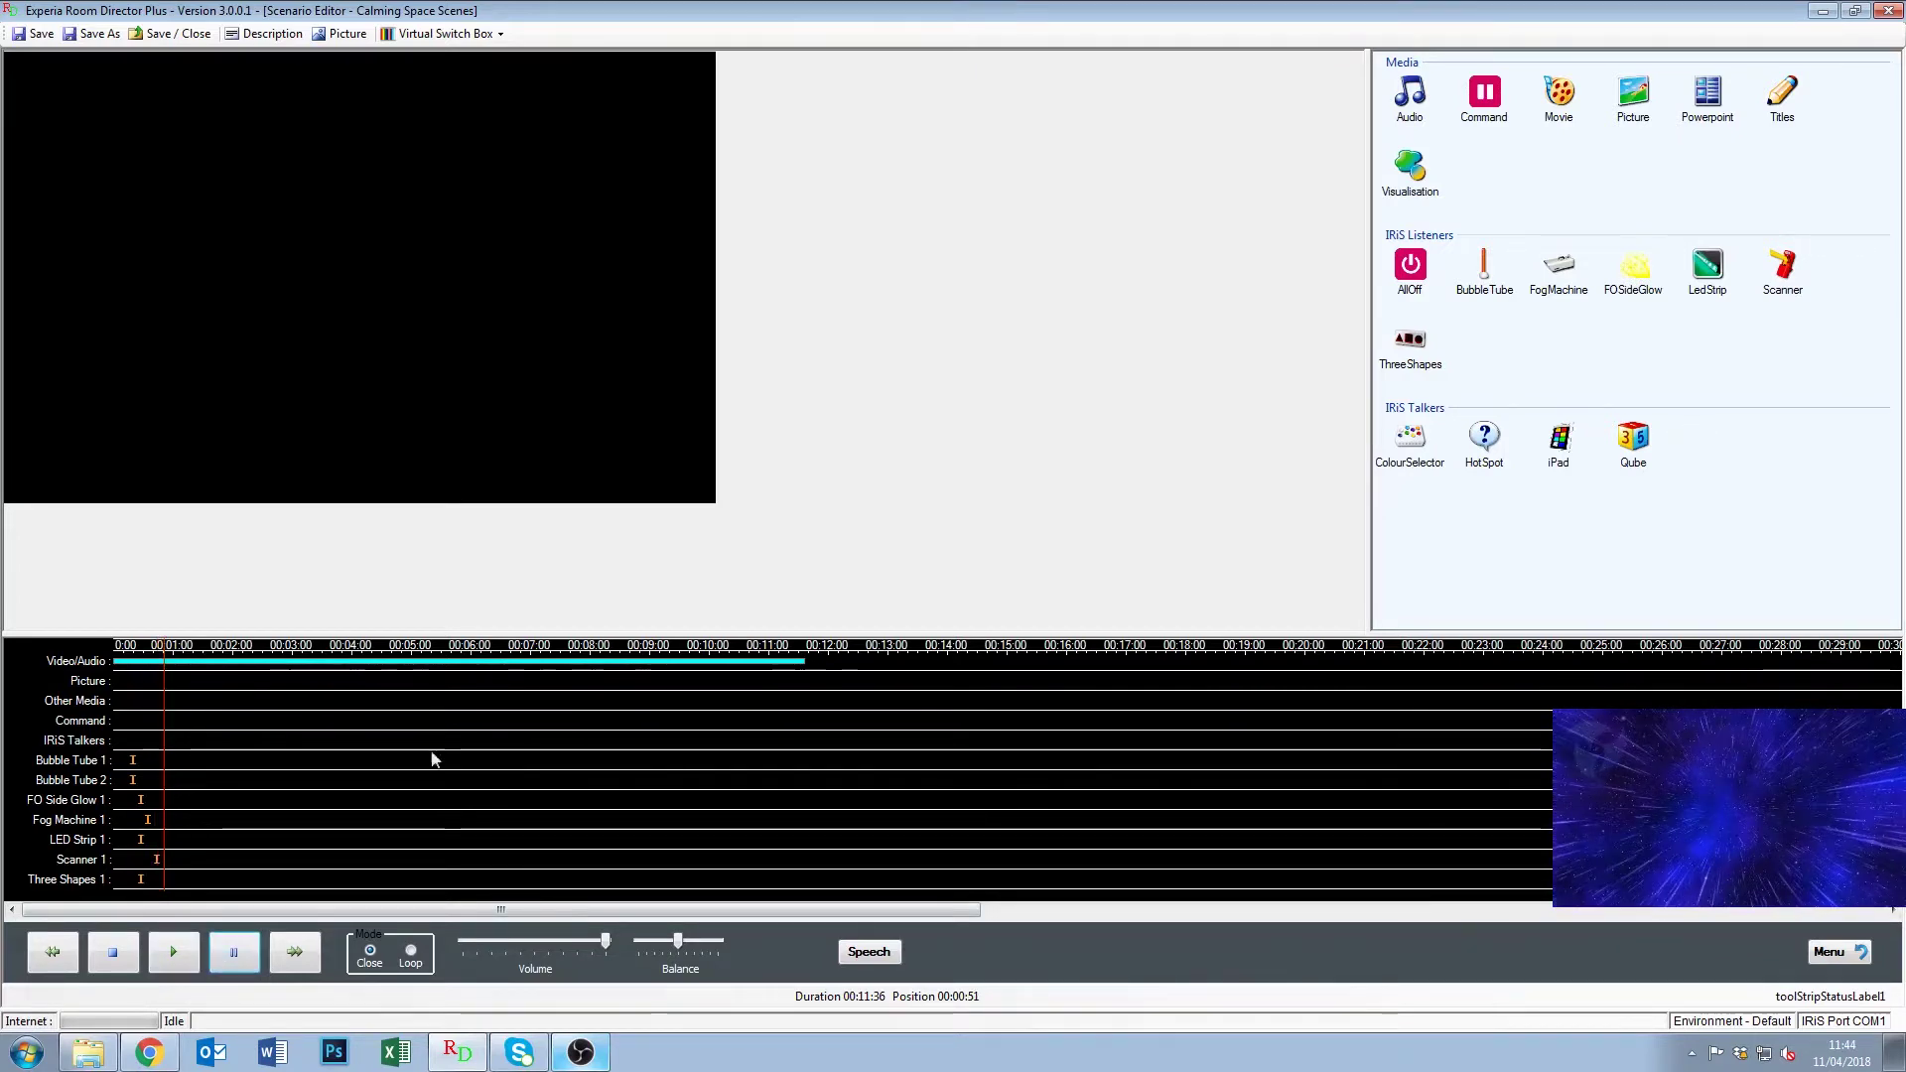
pyautogui.click(1799, 282)
pyautogui.moveTo(1801, 286); pyautogui.dragTo(694, 808)
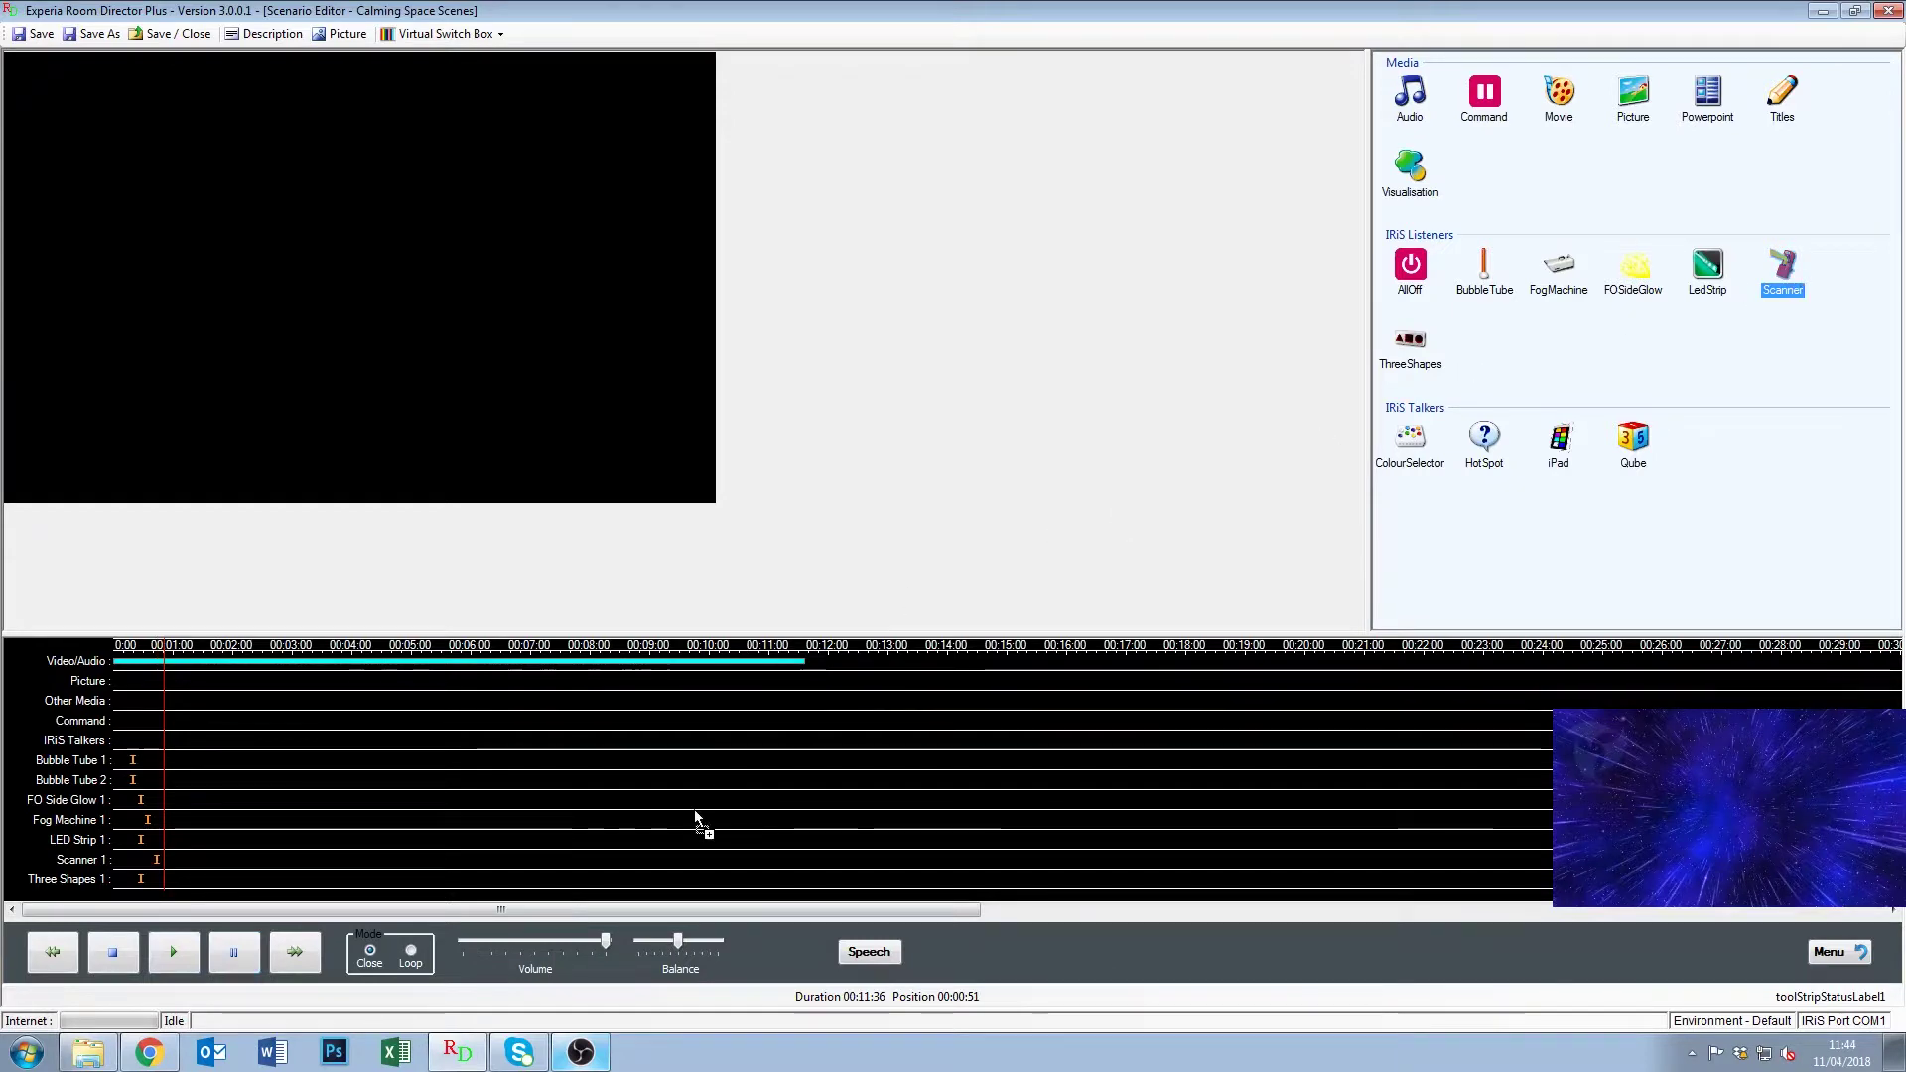
pyautogui.click(1072, 393)
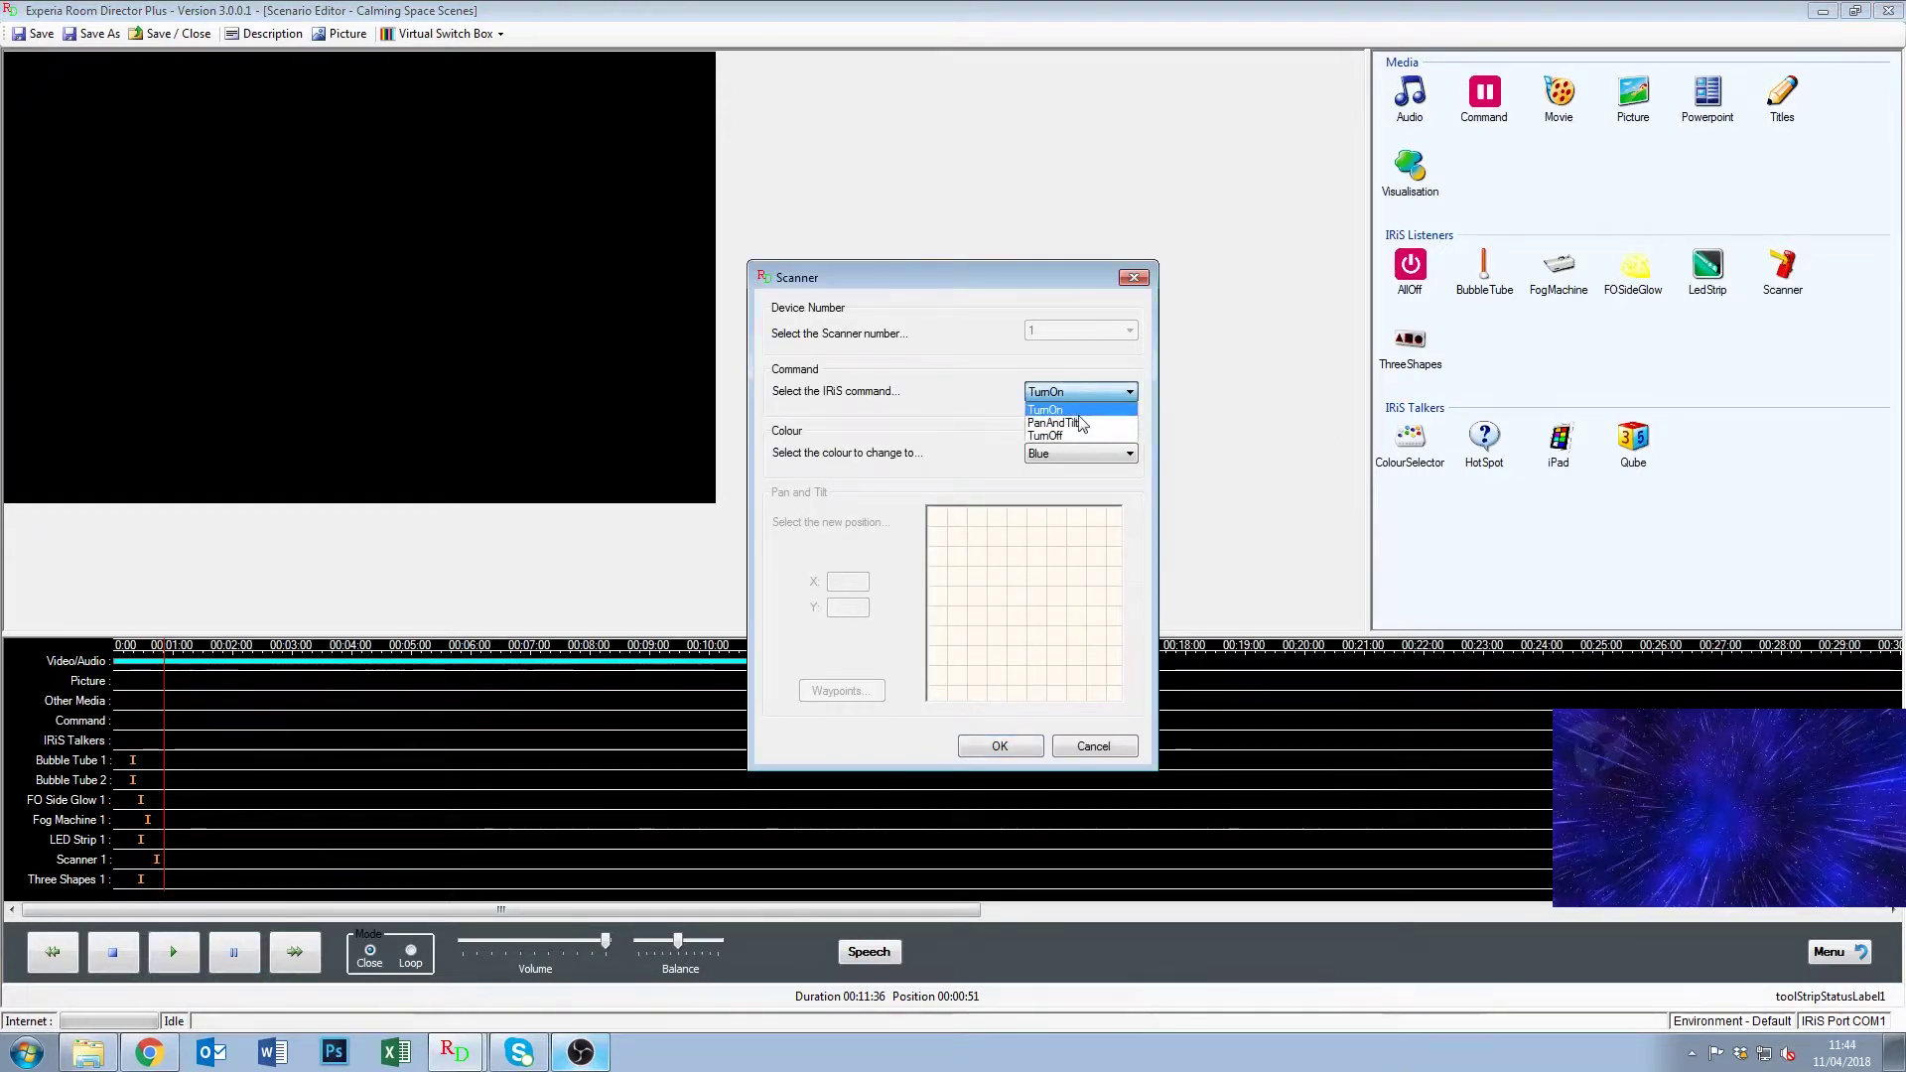
pyautogui.click(1080, 425)
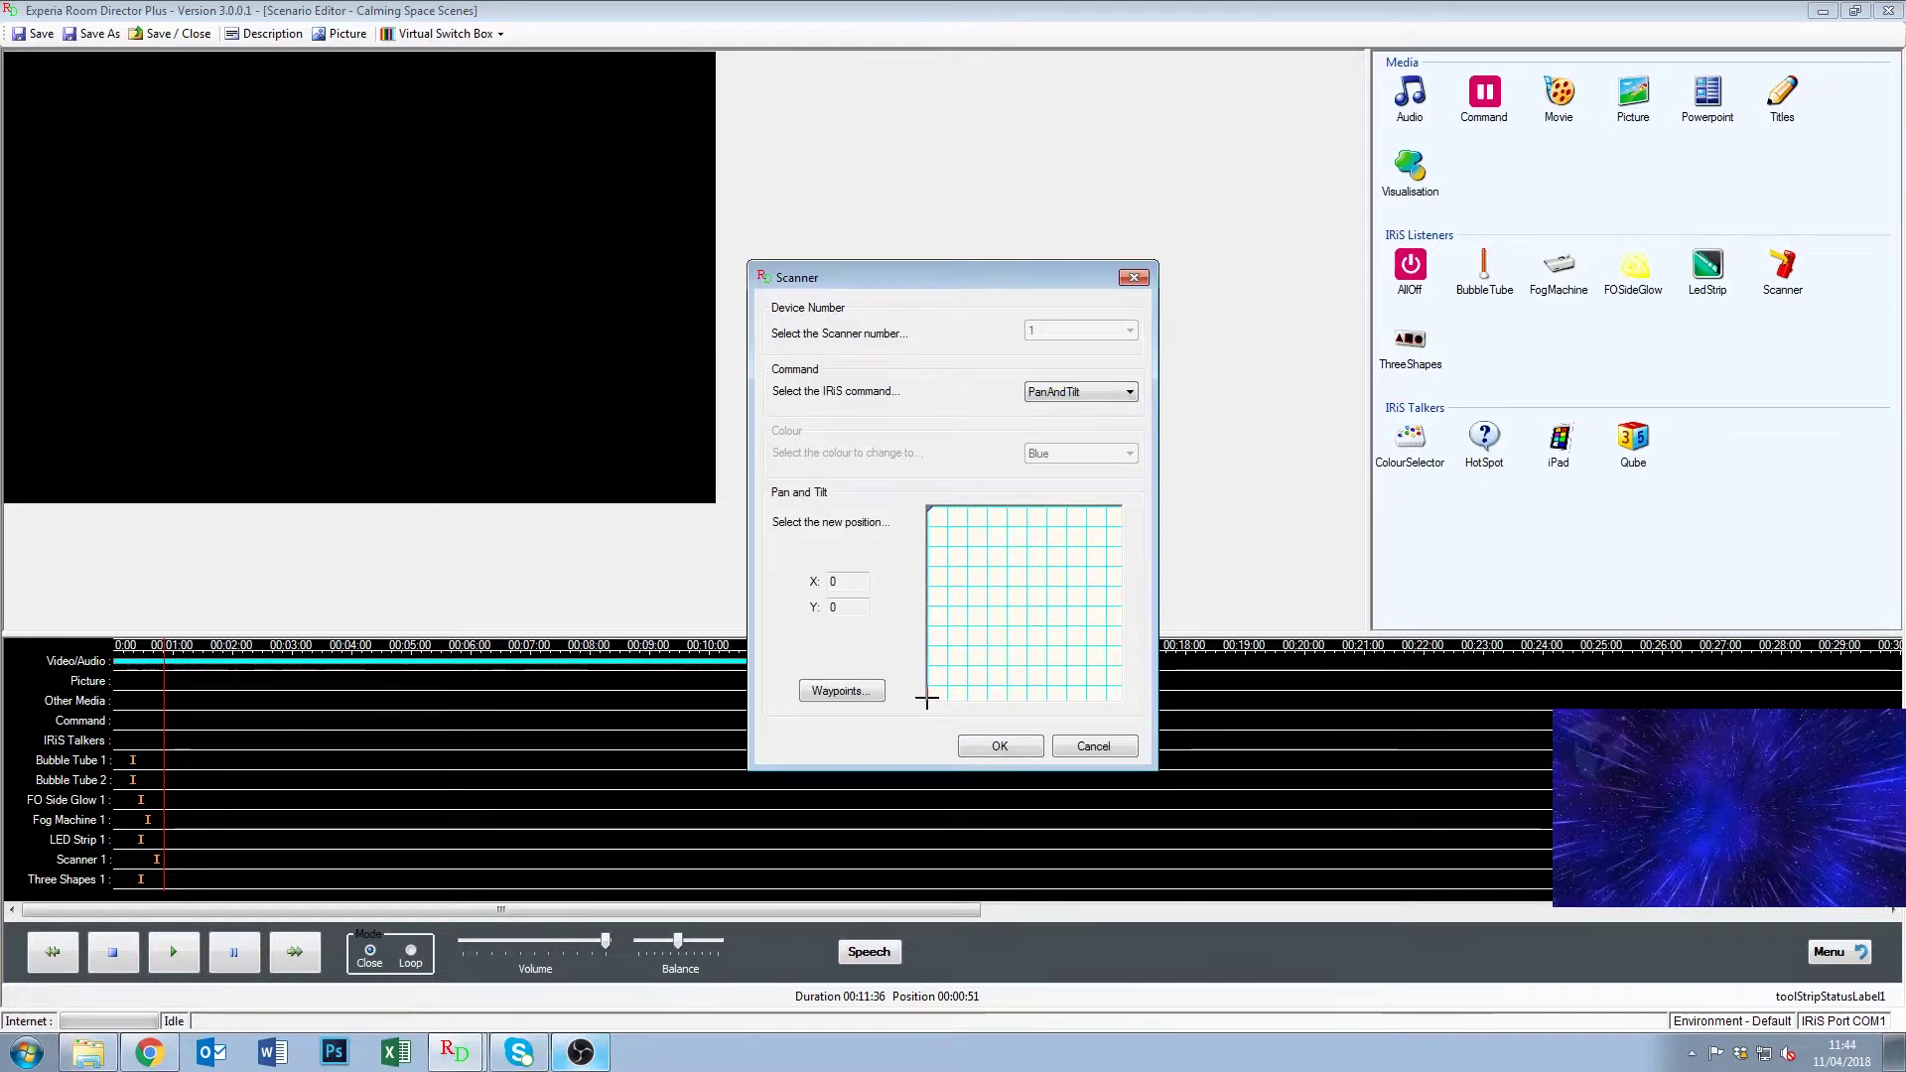
pyautogui.click(1025, 605)
pyautogui.click(1026, 750)
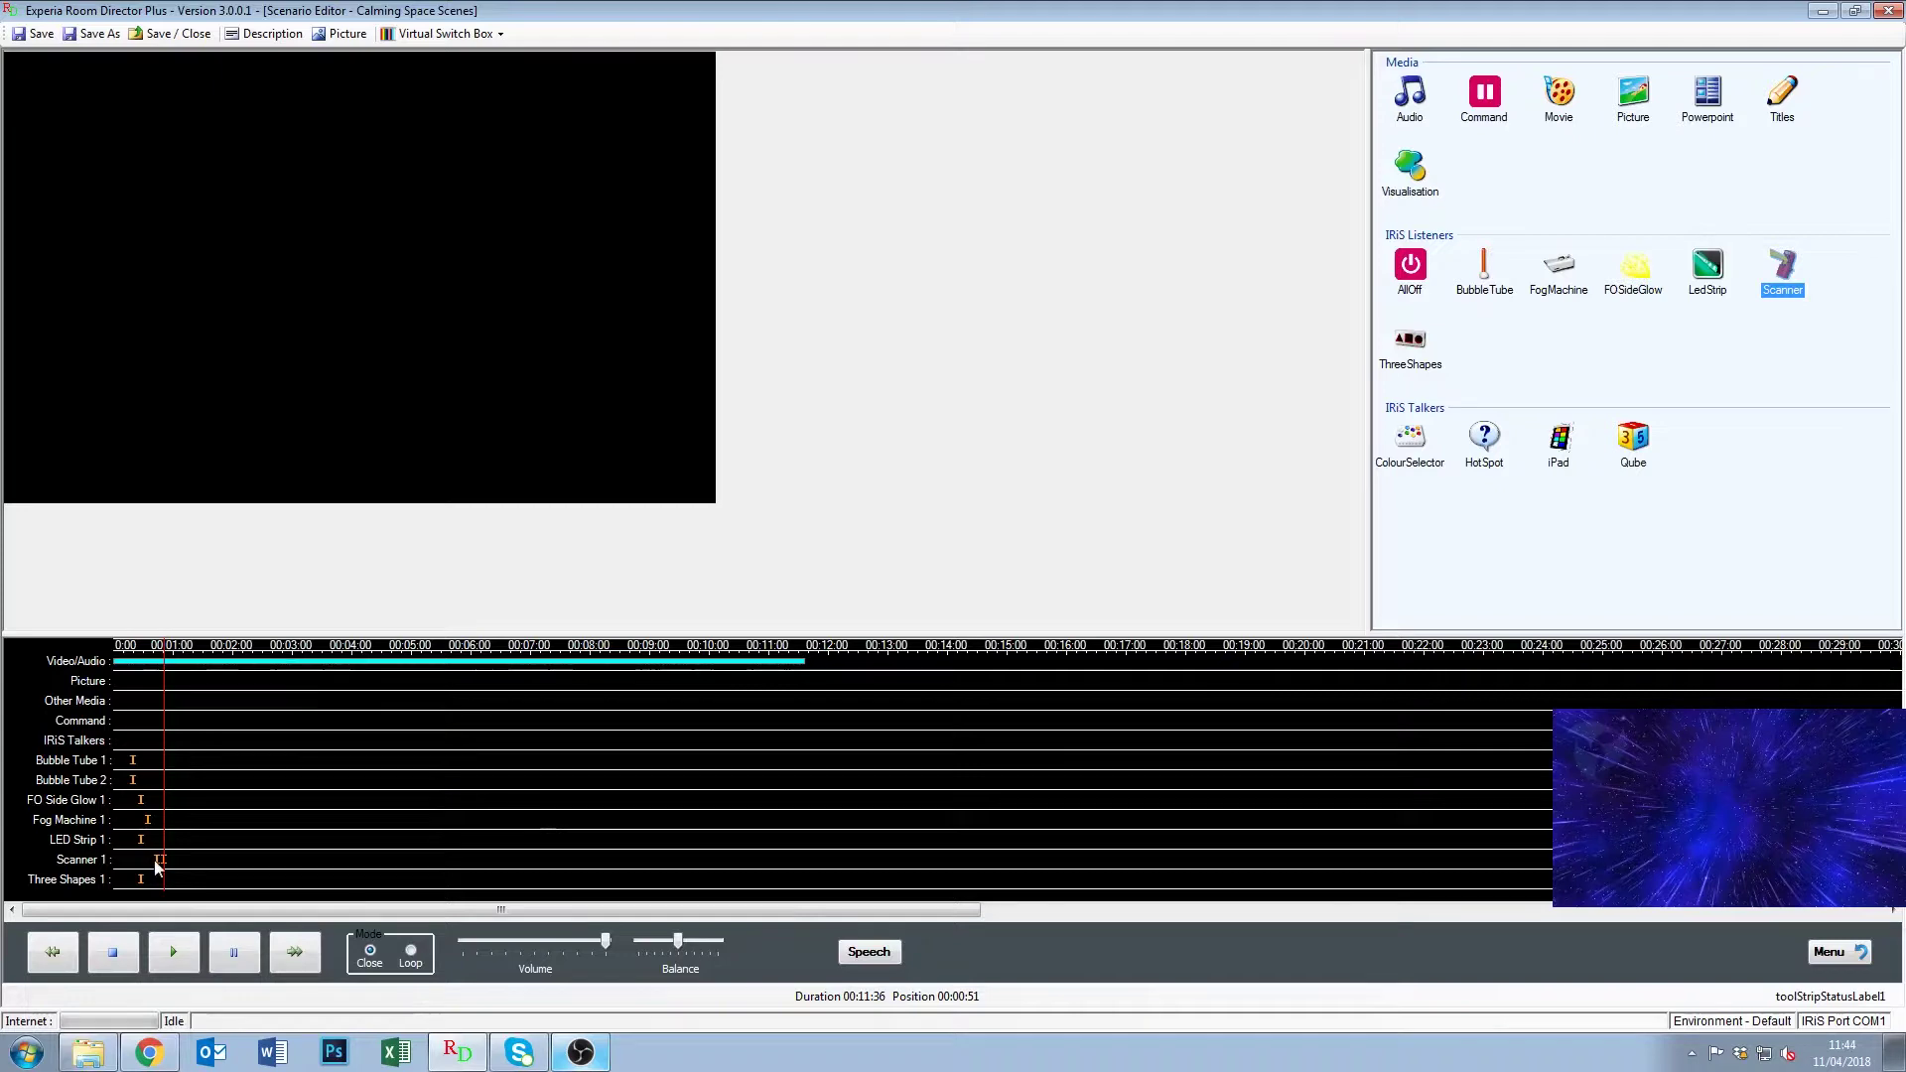
# Preview the scenario up to 00:00:57, then briefly from about 00:02:00 and from just past 00:08:00, pausing after each.
pyautogui.click(174, 953)
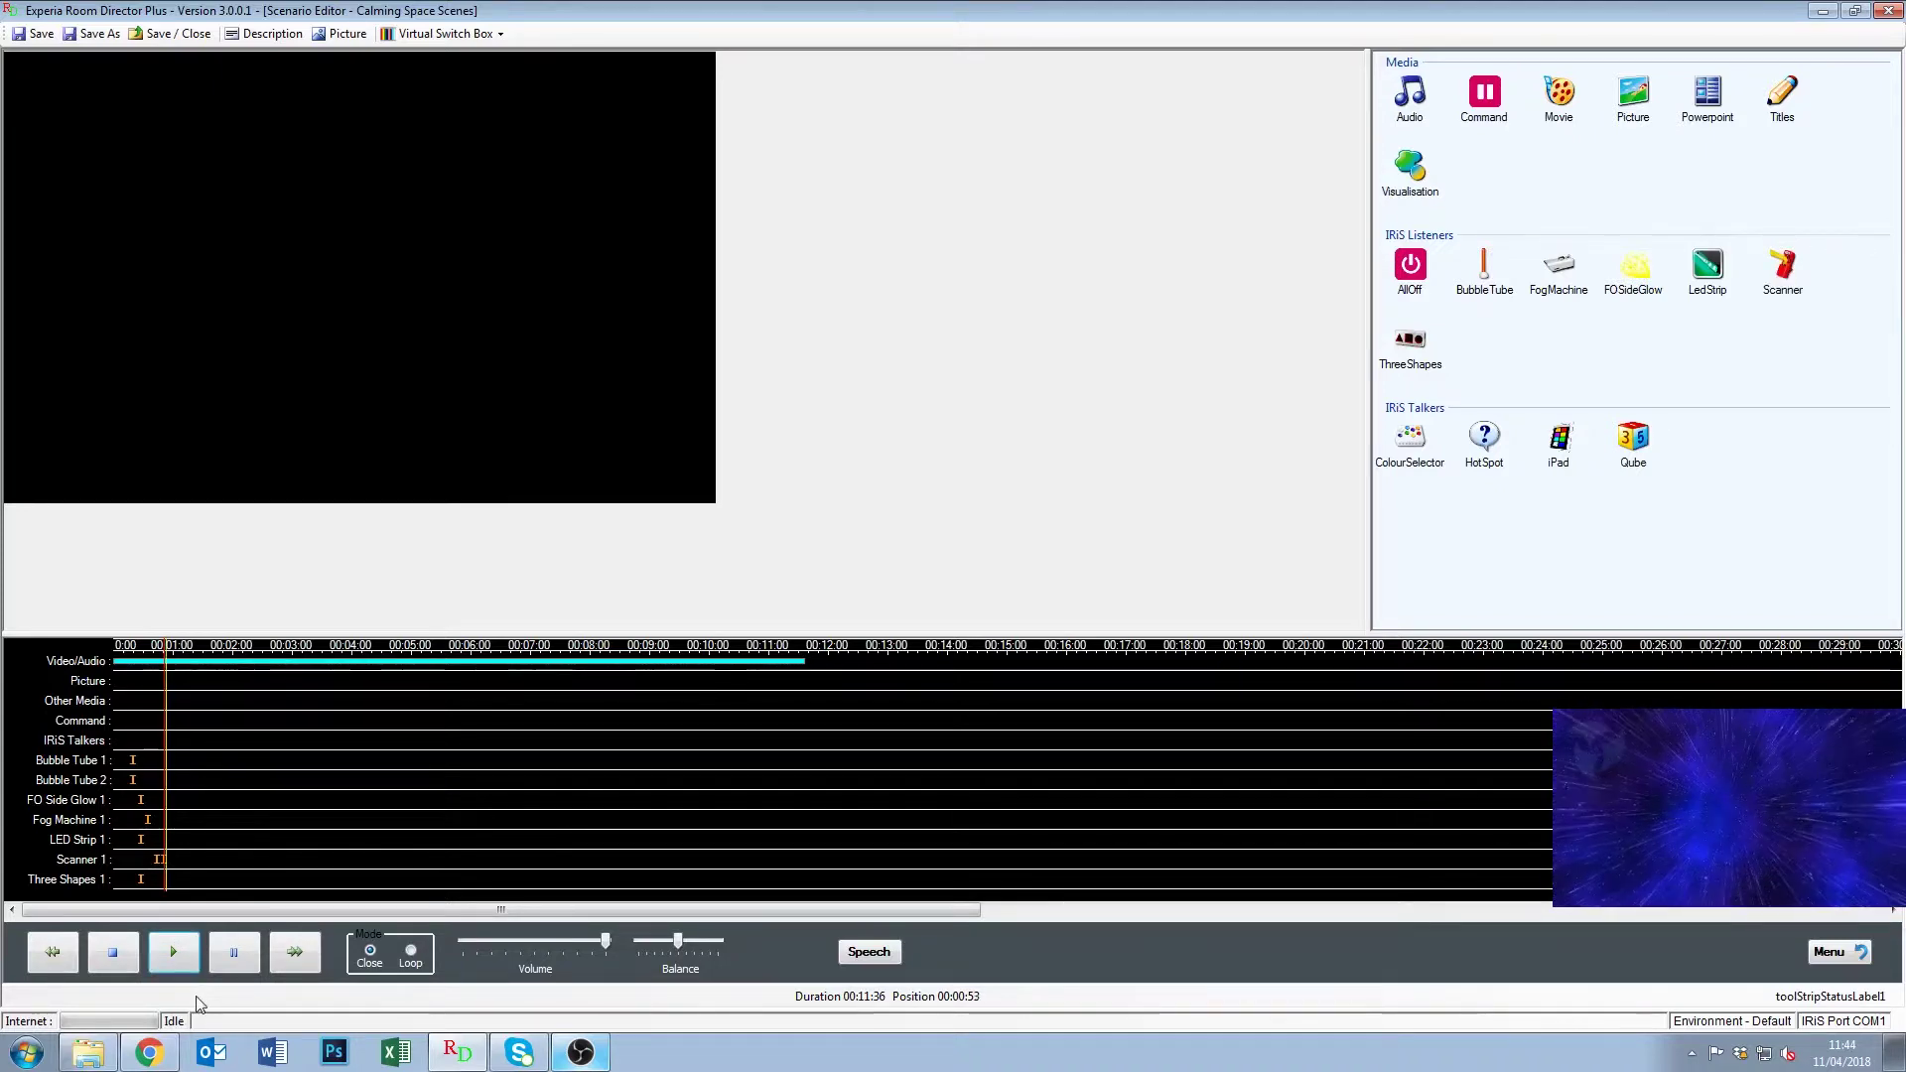
pyautogui.click(234, 958)
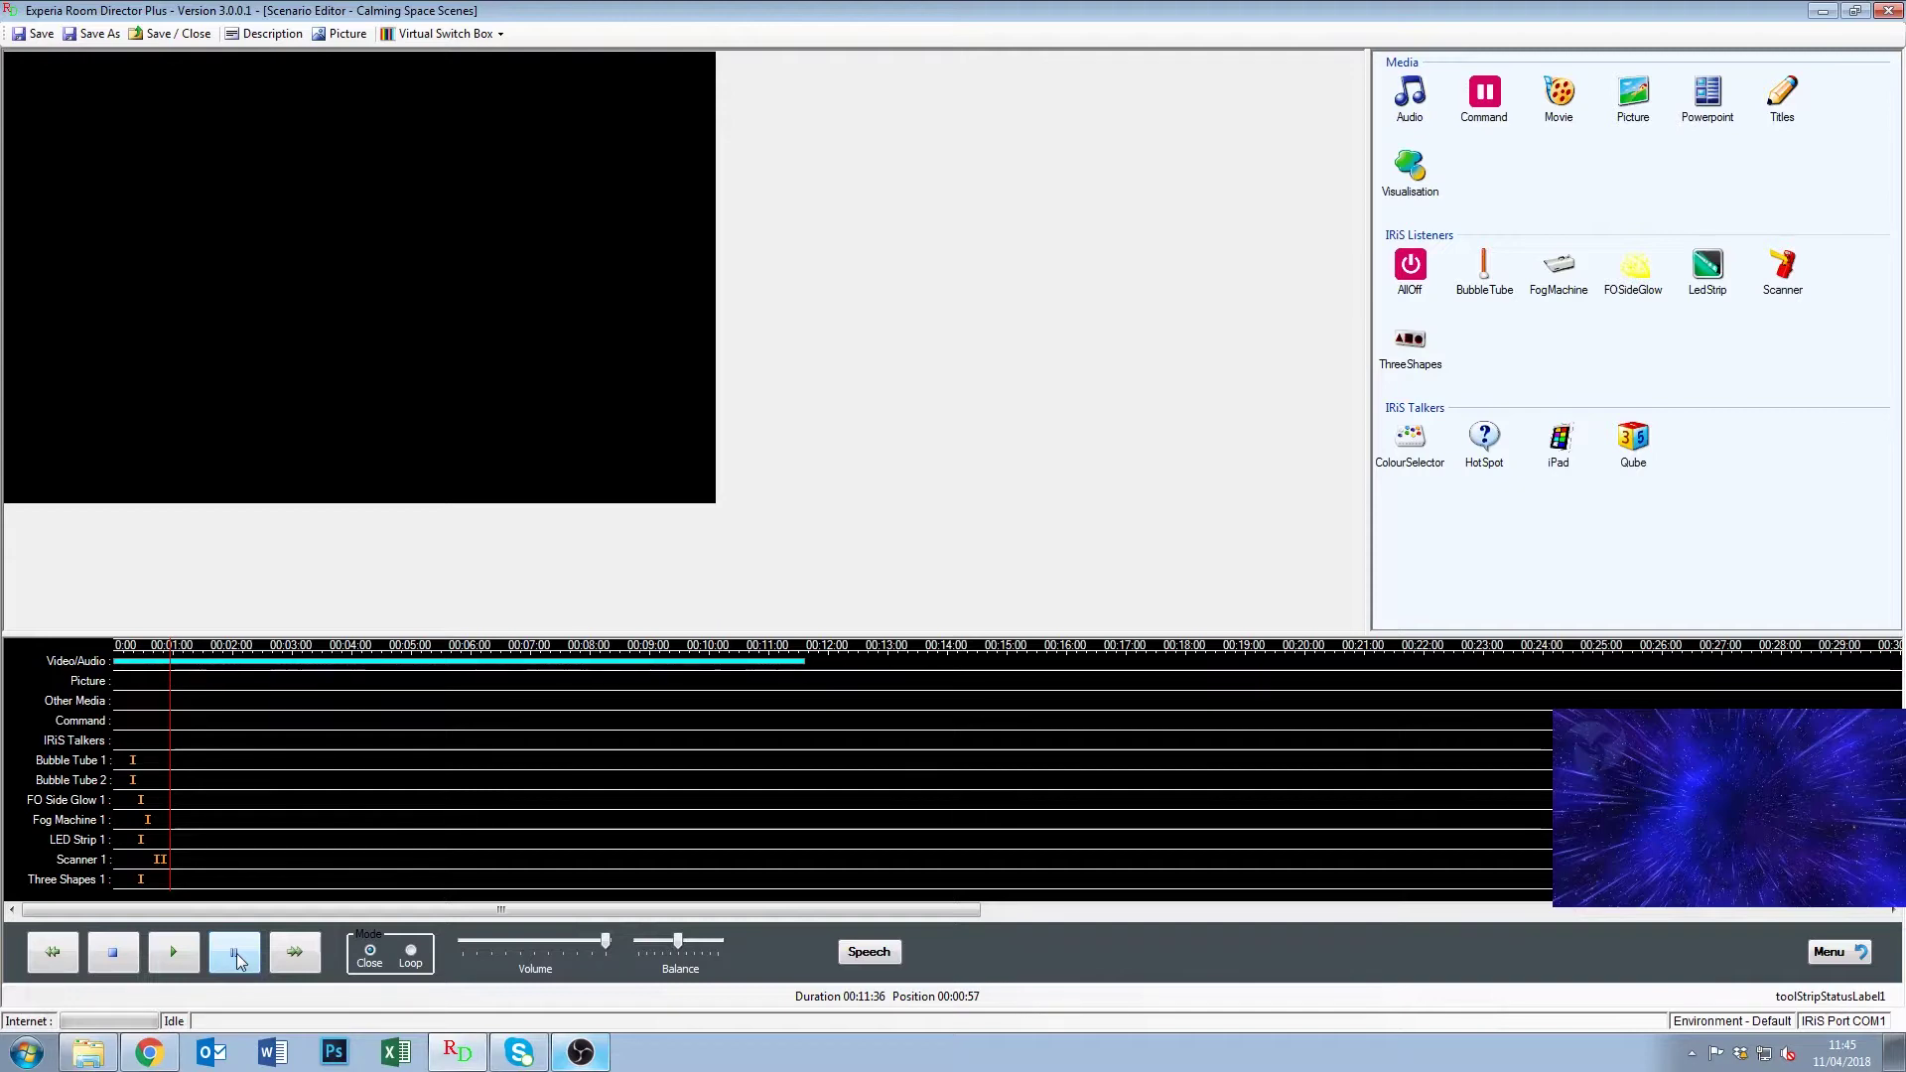
pyautogui.moveTo(168, 657)
pyautogui.mouseDown()
pyautogui.moveTo(128, 657)
pyautogui.moveTo(174, 657)
pyautogui.mouseUp()
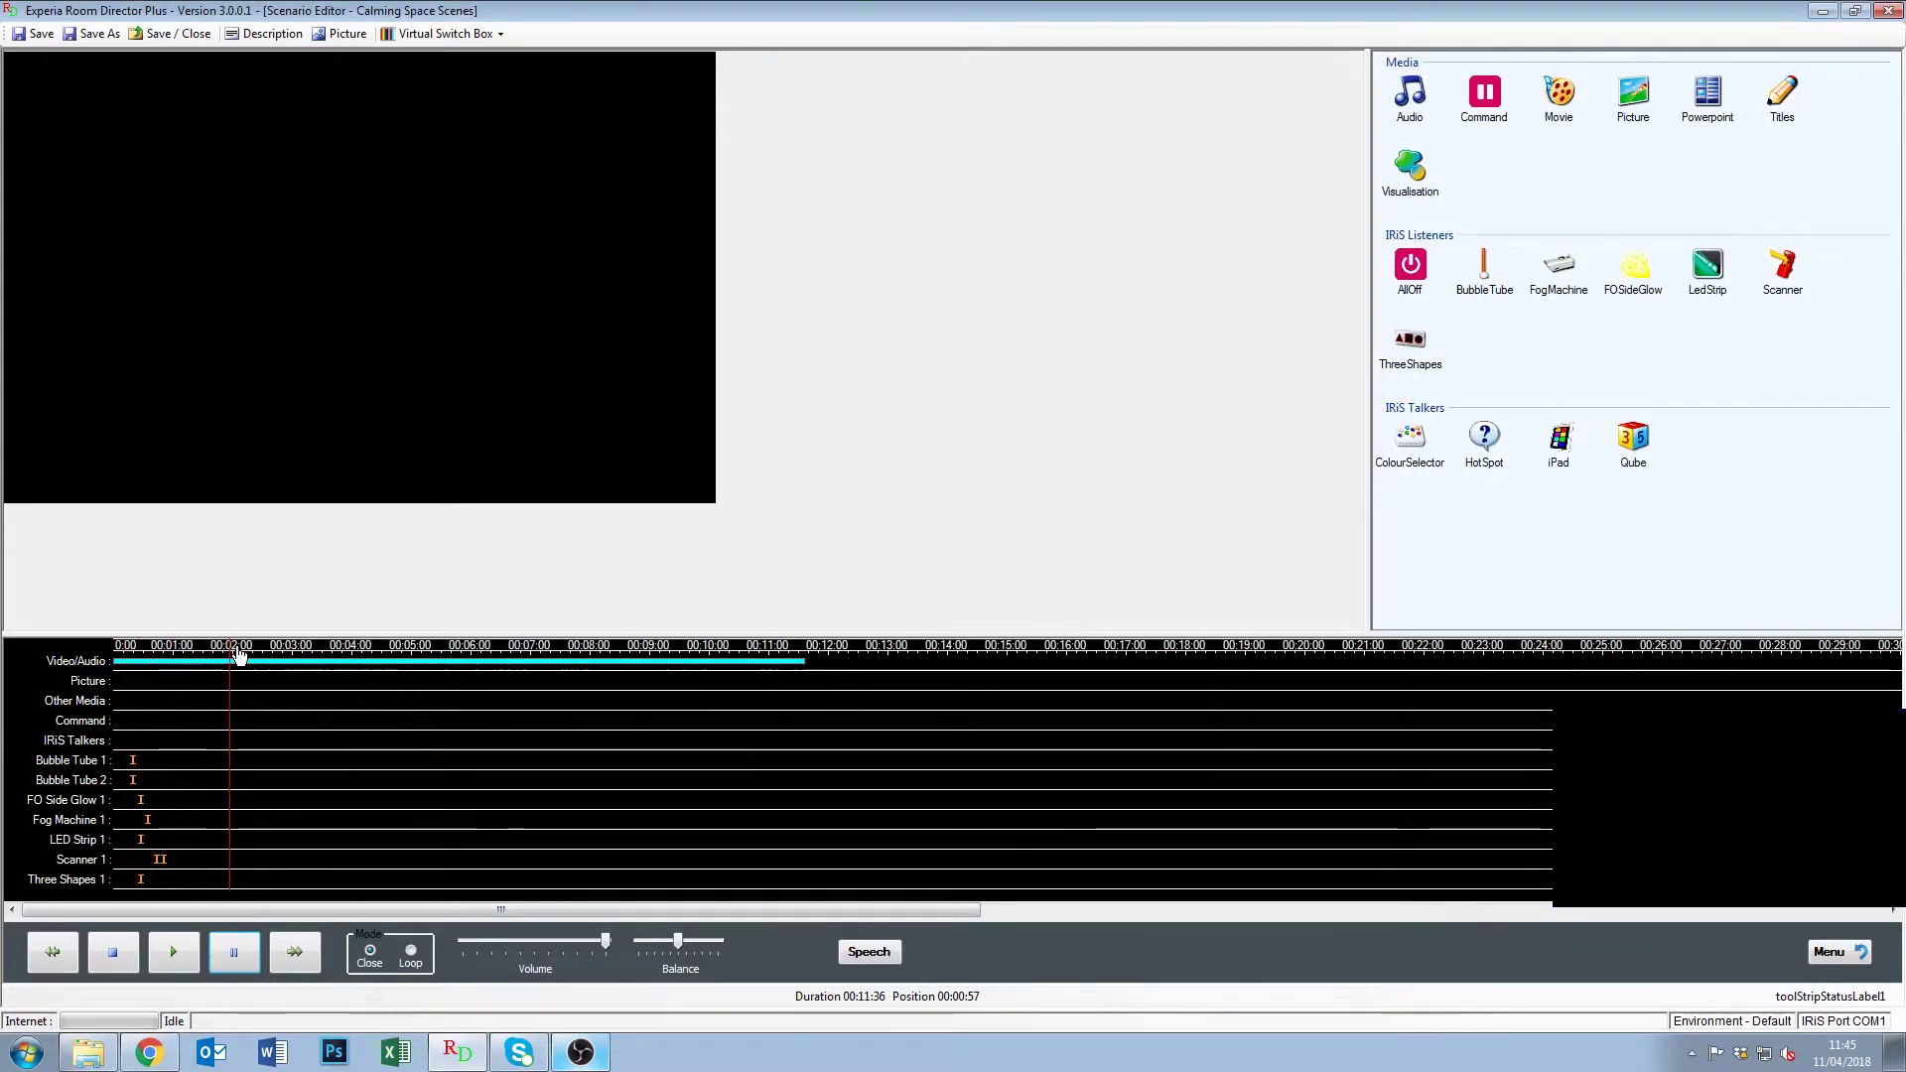
pyautogui.click(235, 655)
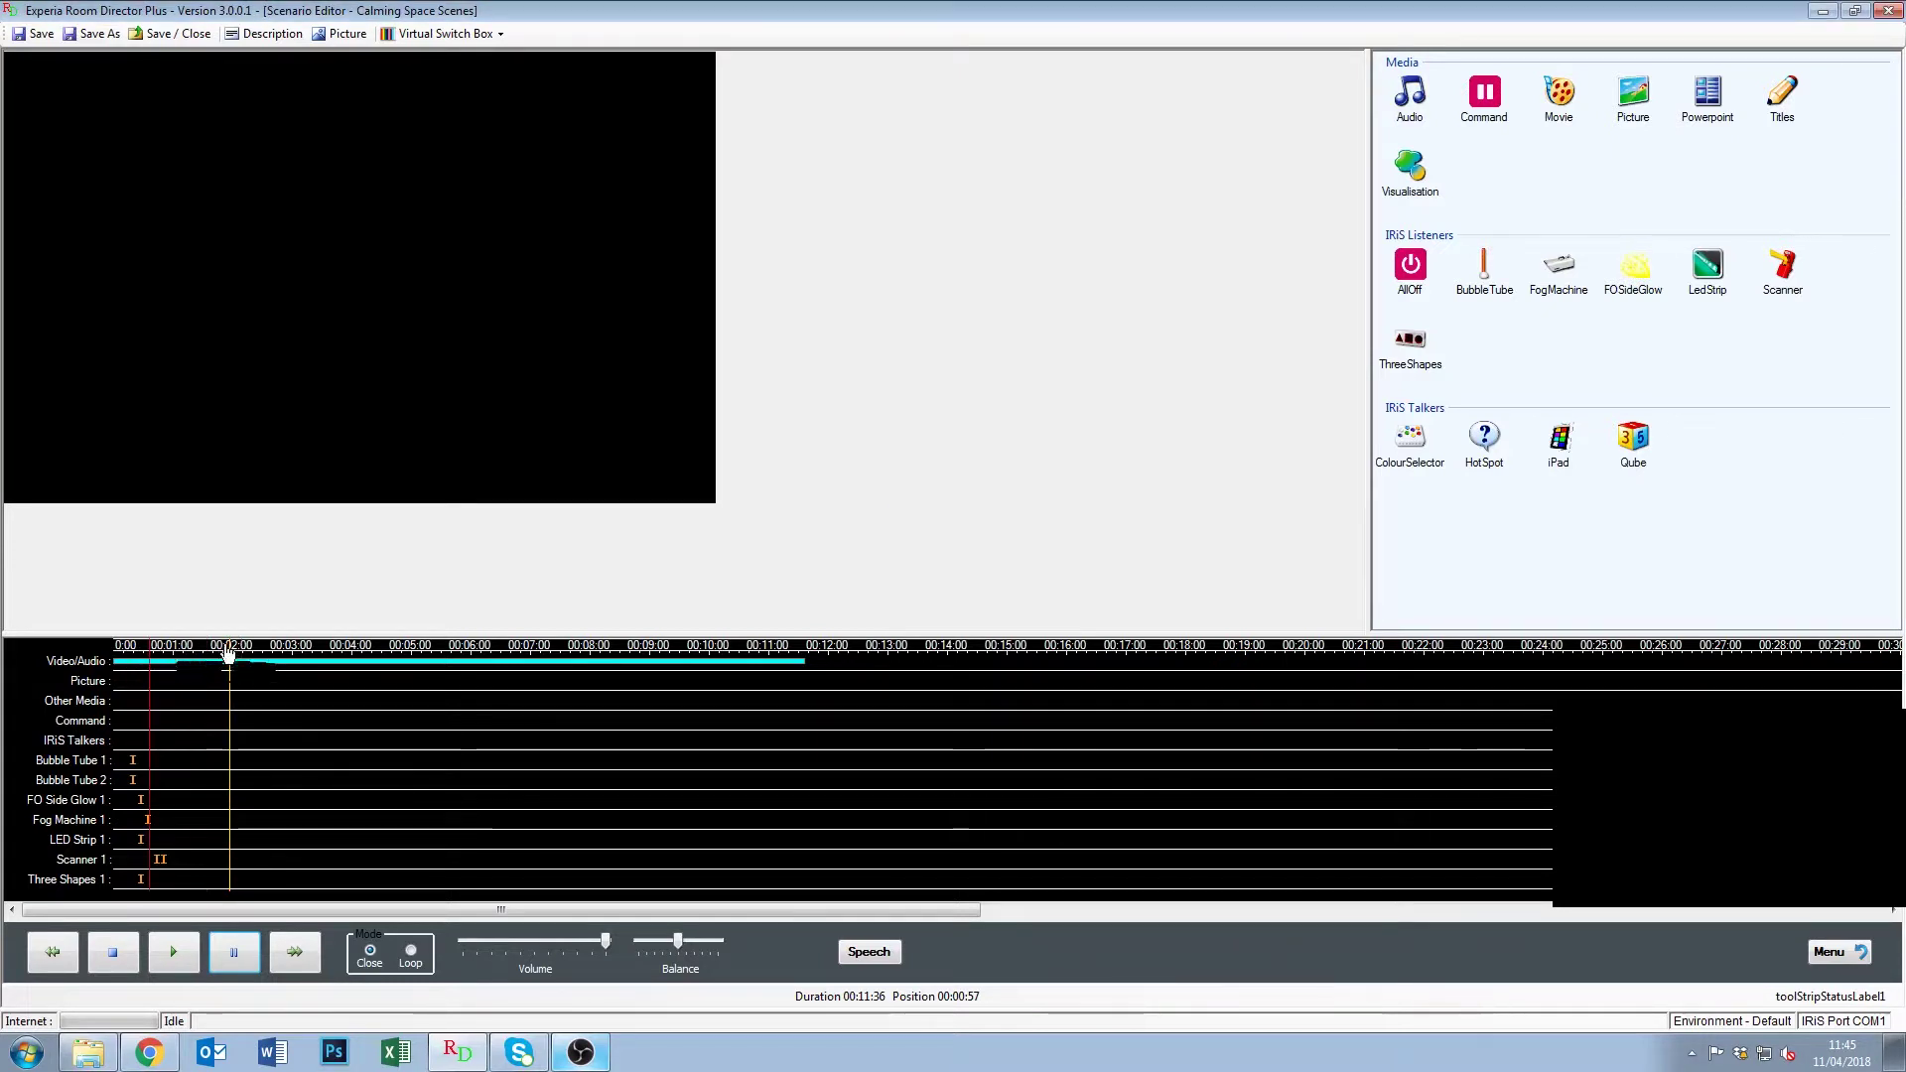
pyautogui.click(234, 654)
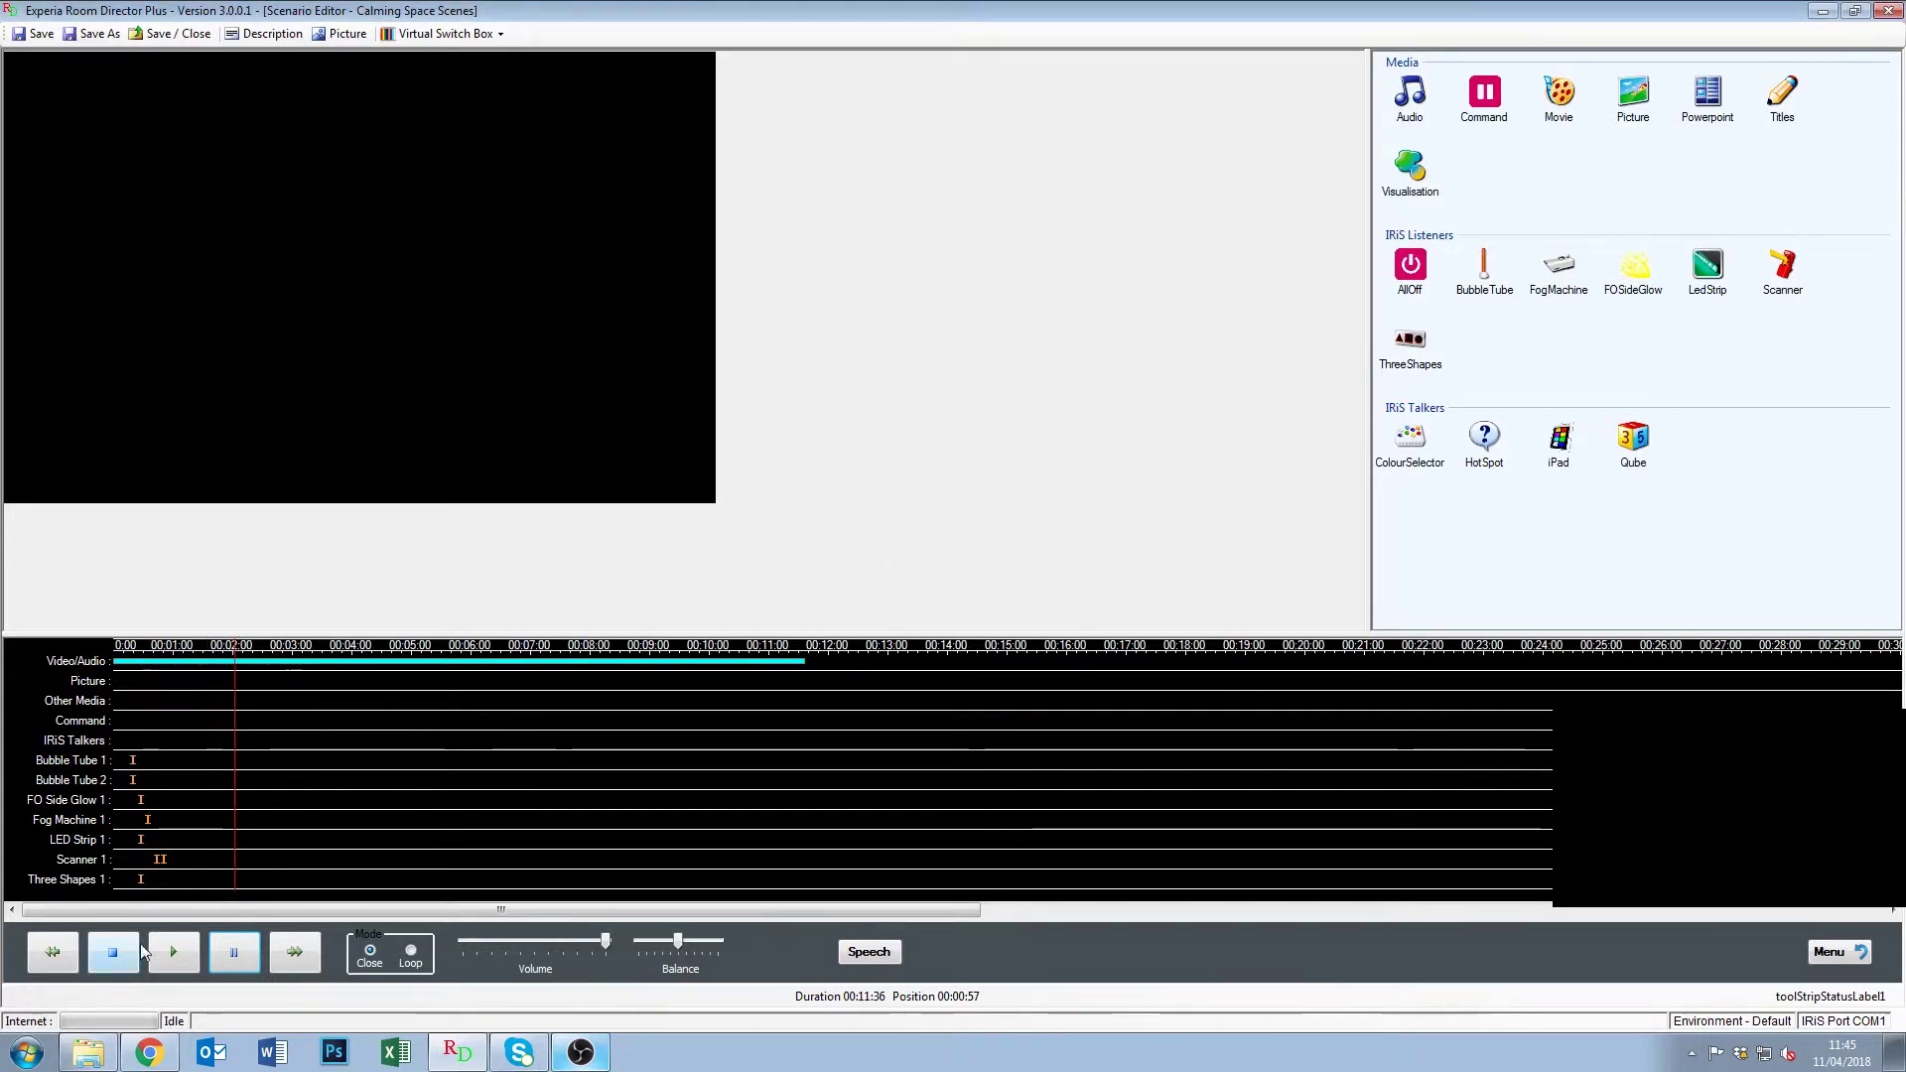
pyautogui.click(173, 952)
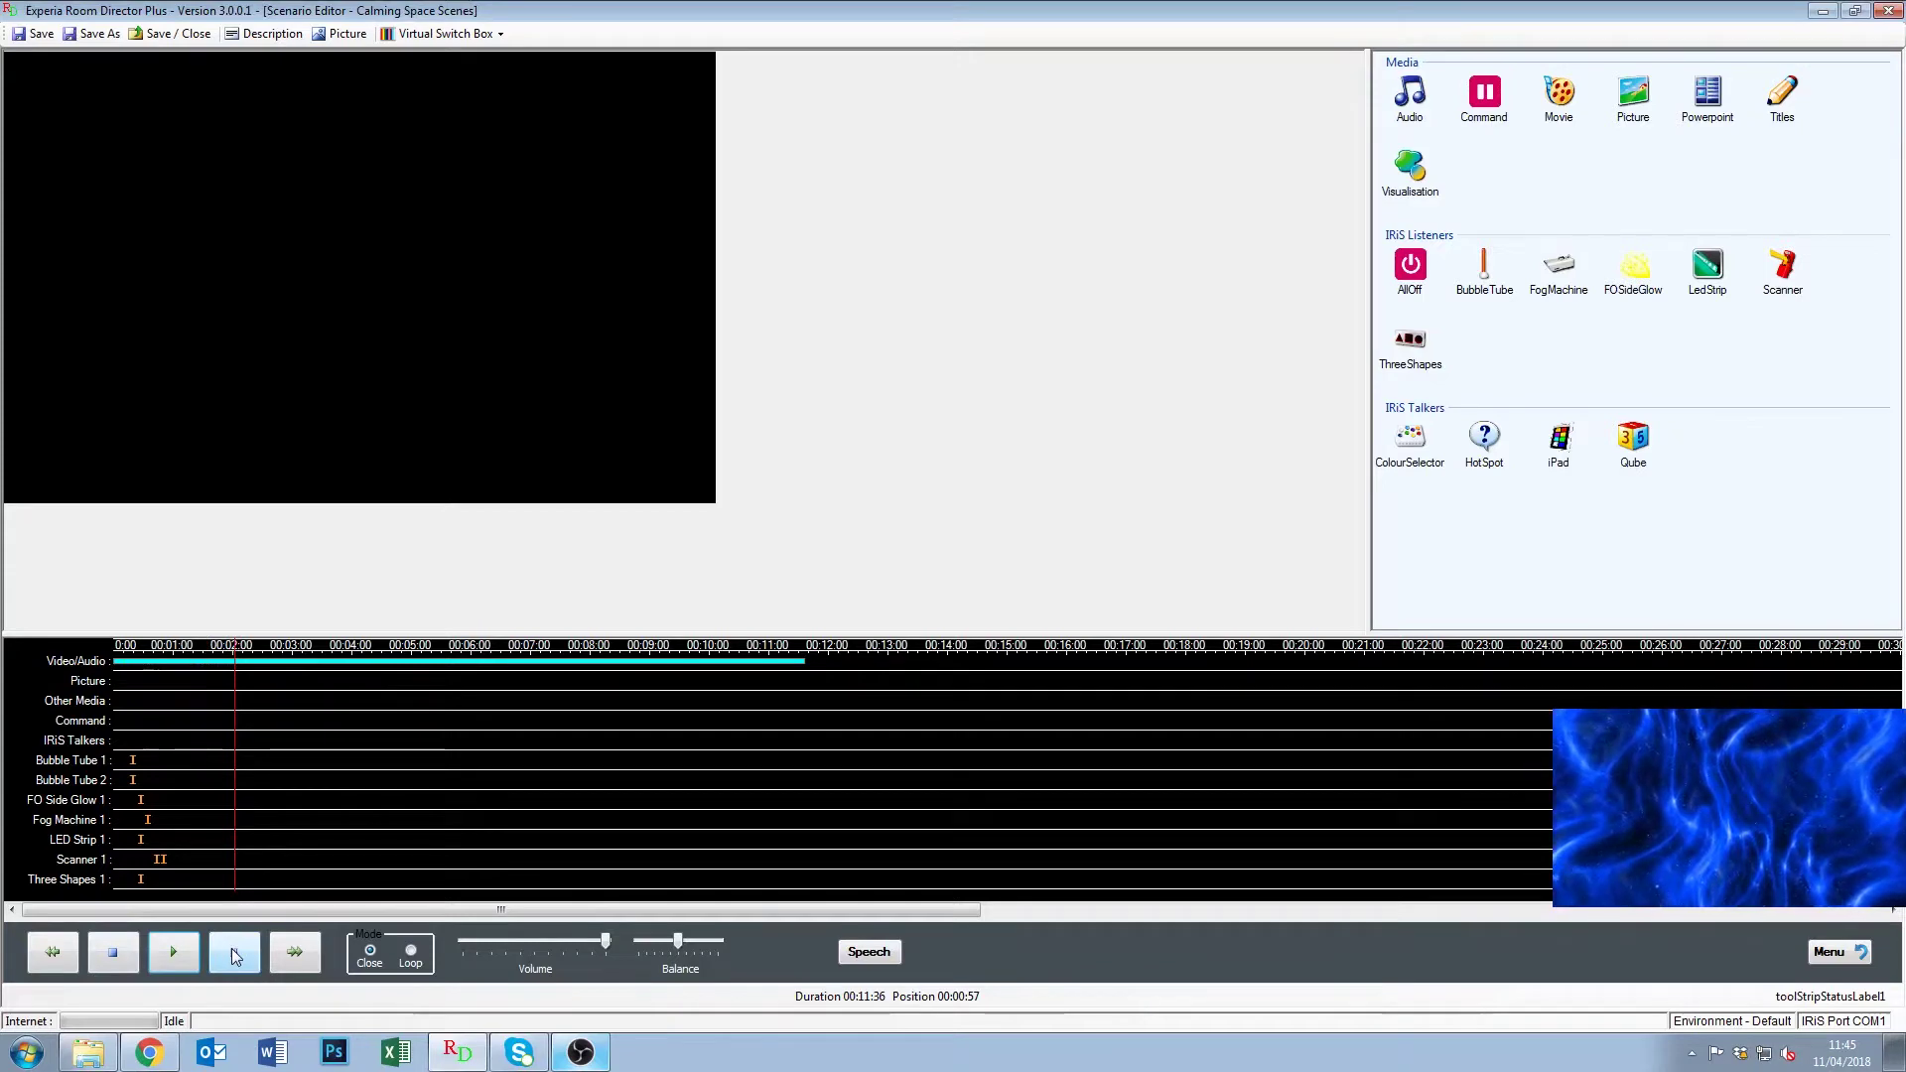
pyautogui.click(235, 953)
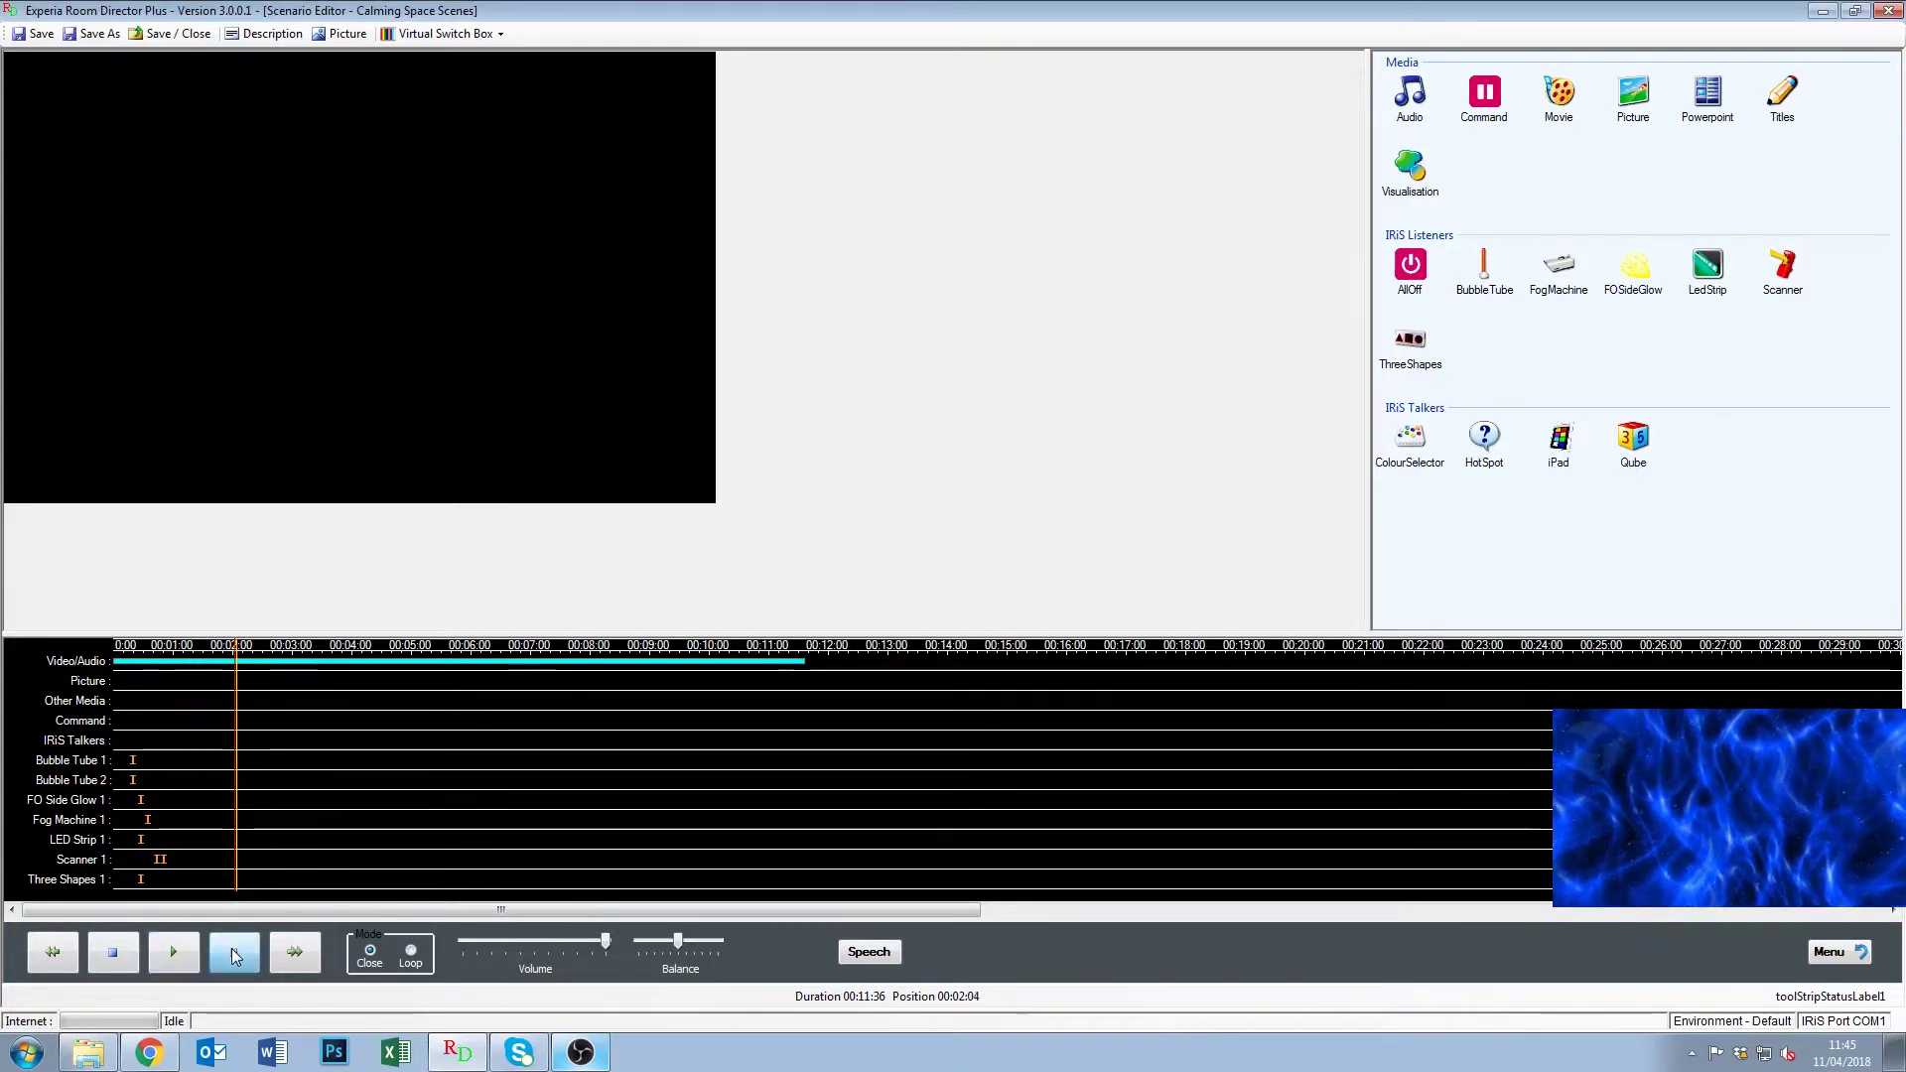
pyautogui.click(608, 653)
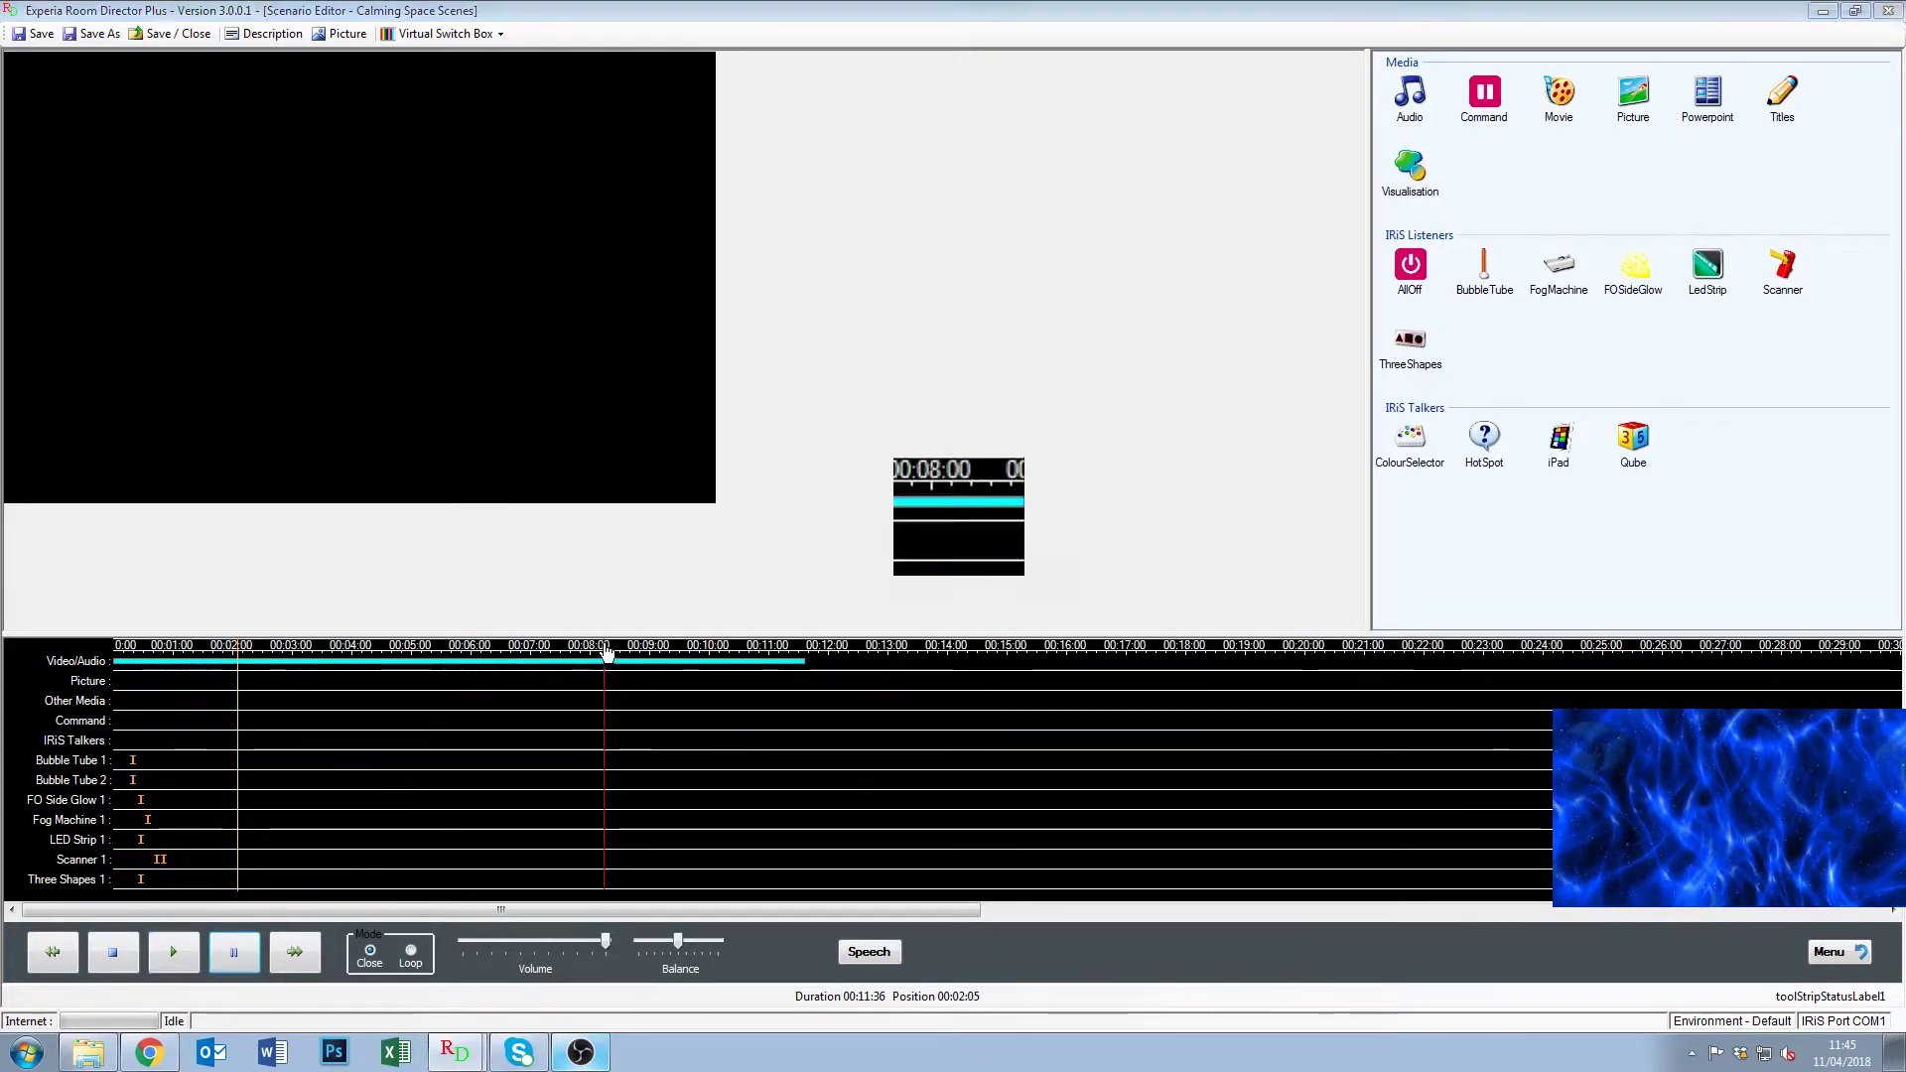
pyautogui.click(179, 961)
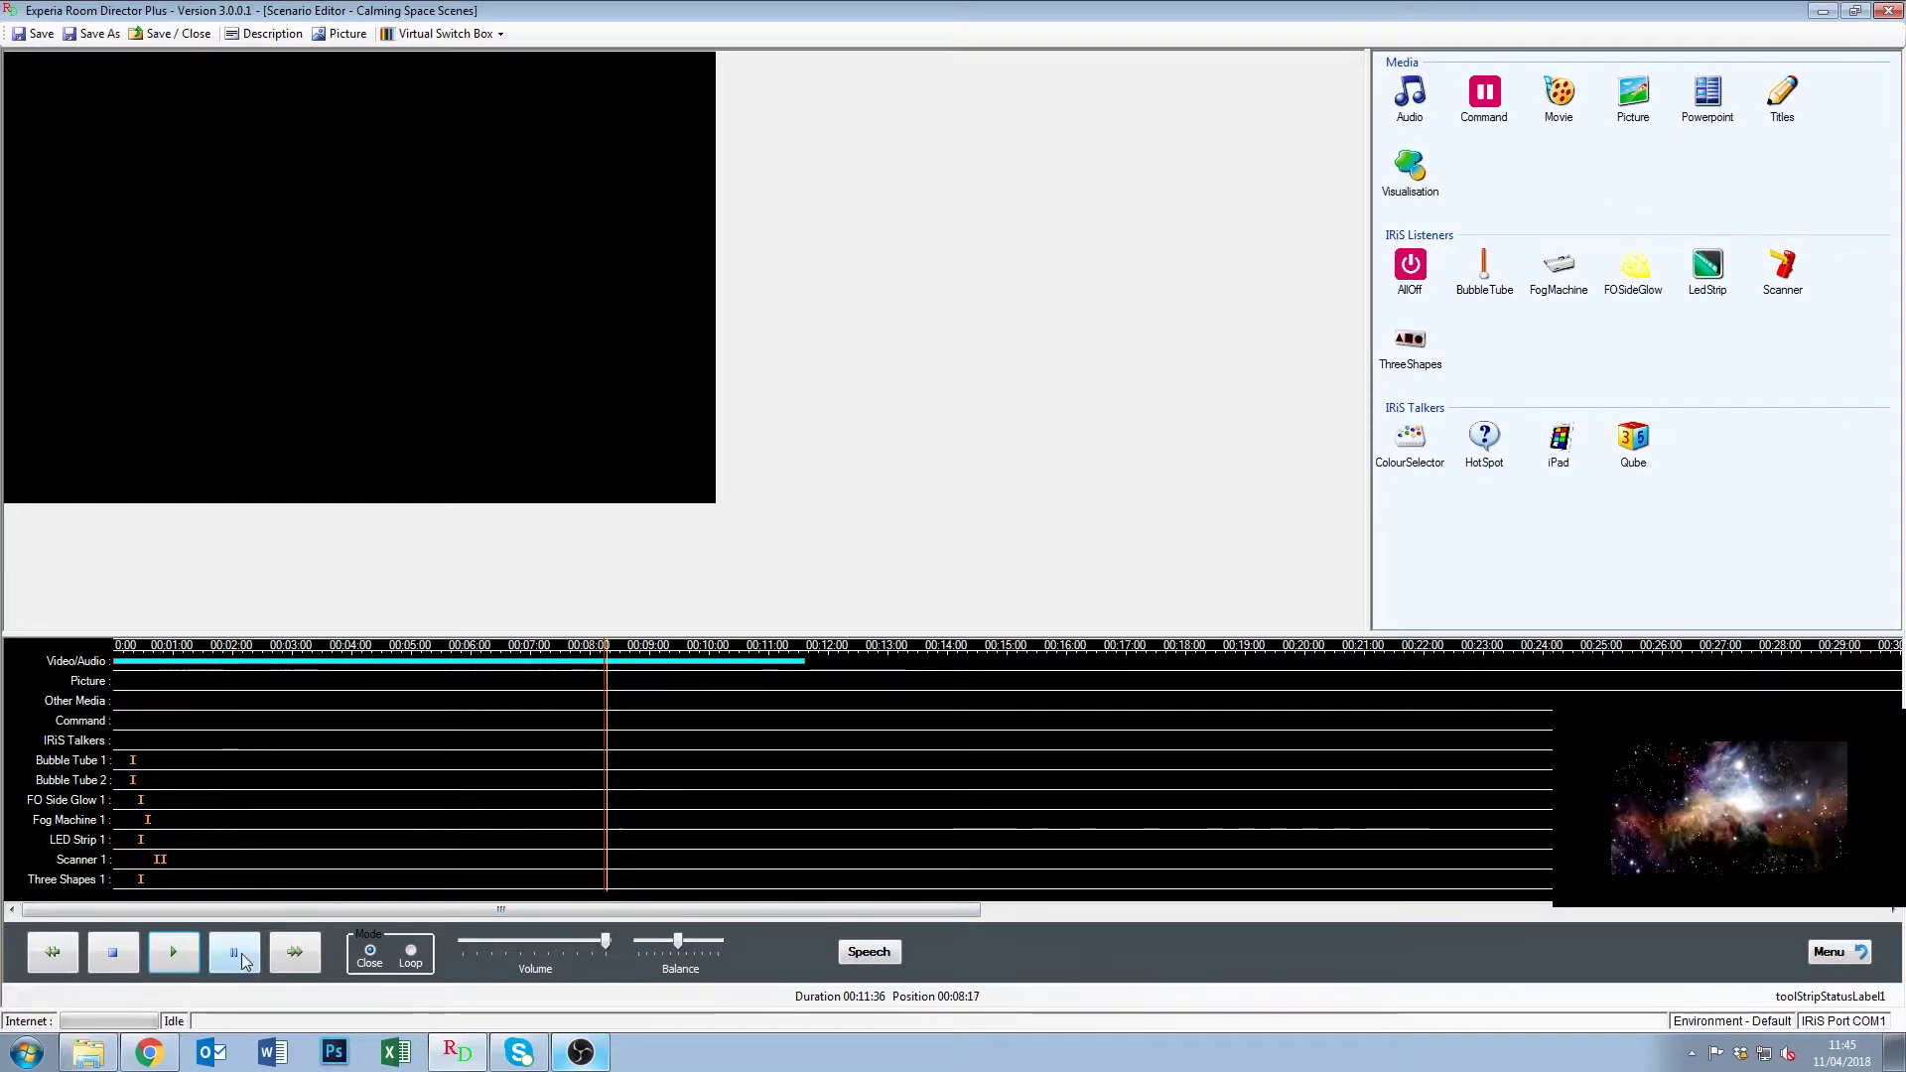
pyautogui.click(241, 953)
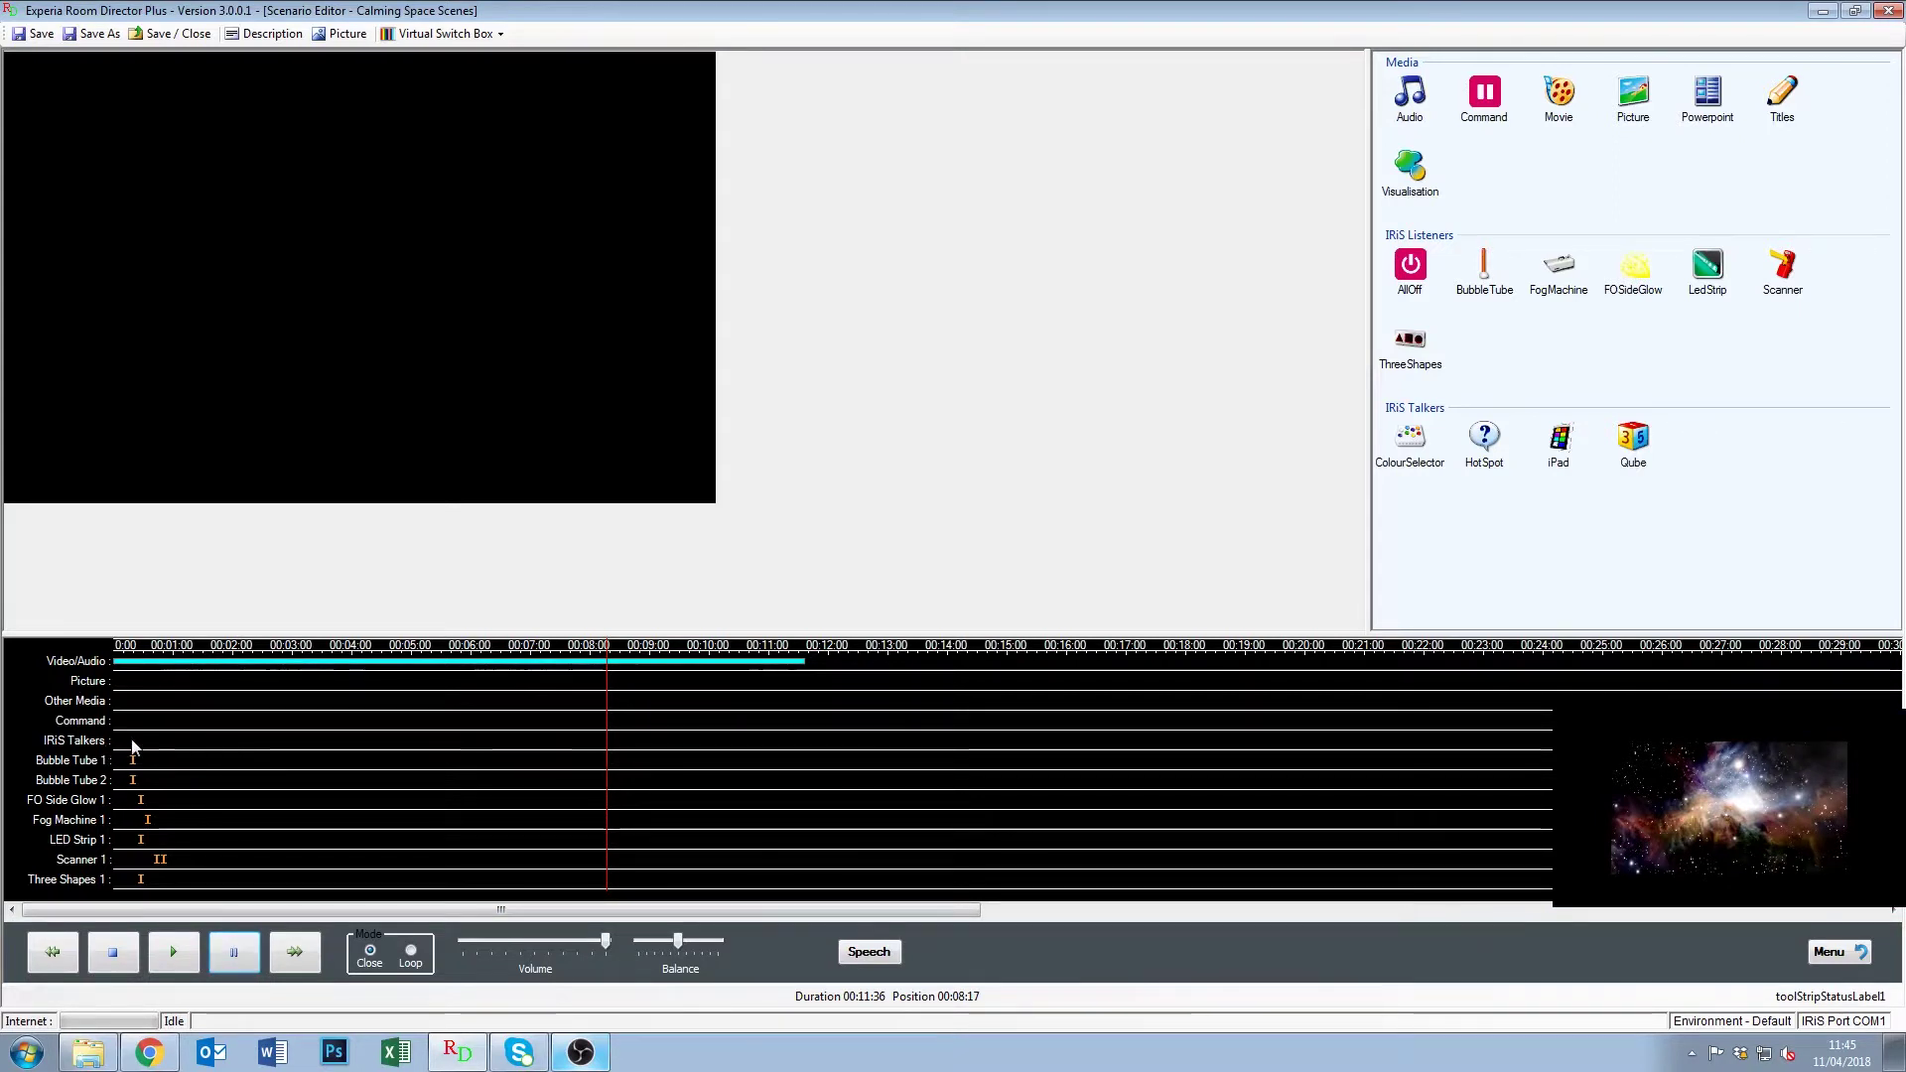
# Add a Titles event at about 00:00:23, named "No1", with the text "THIS IS BLUE CALMING SPACE".
pyautogui.click(137, 657)
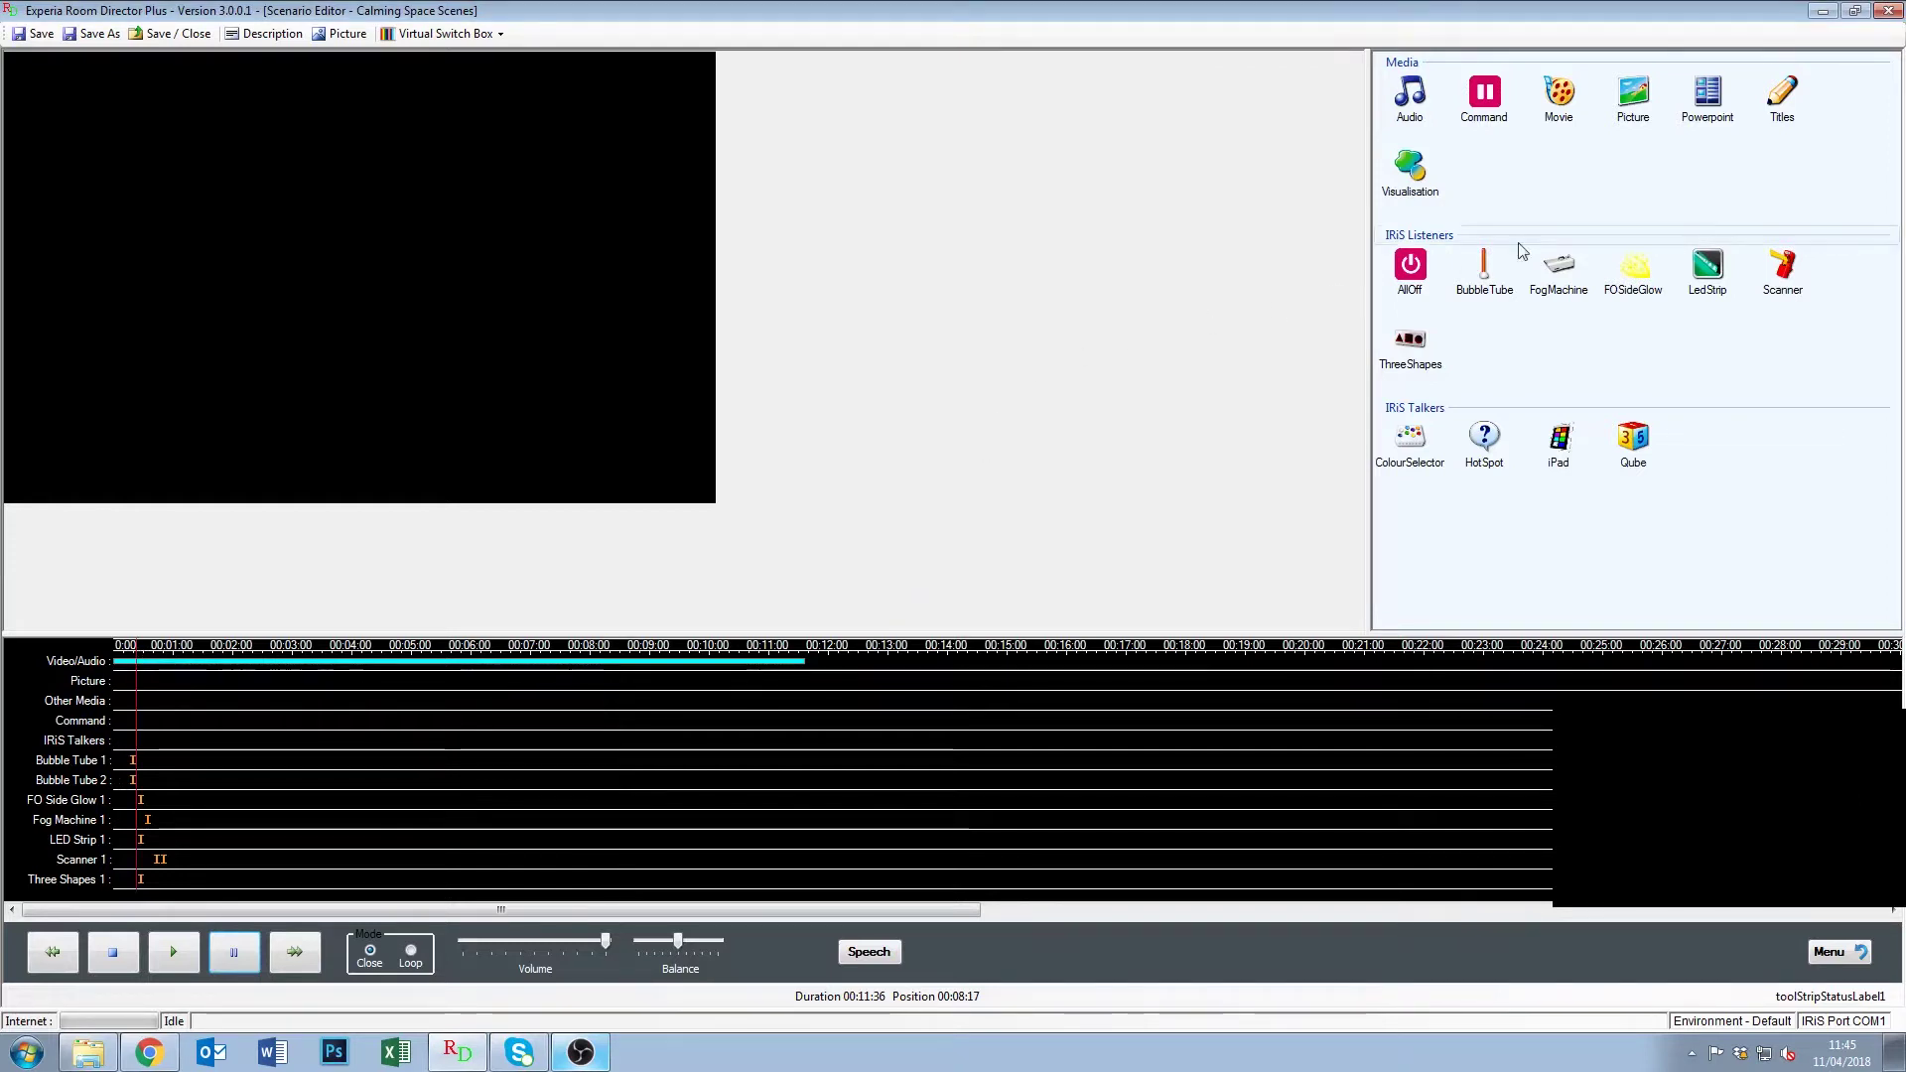
pyautogui.click(1780, 123)
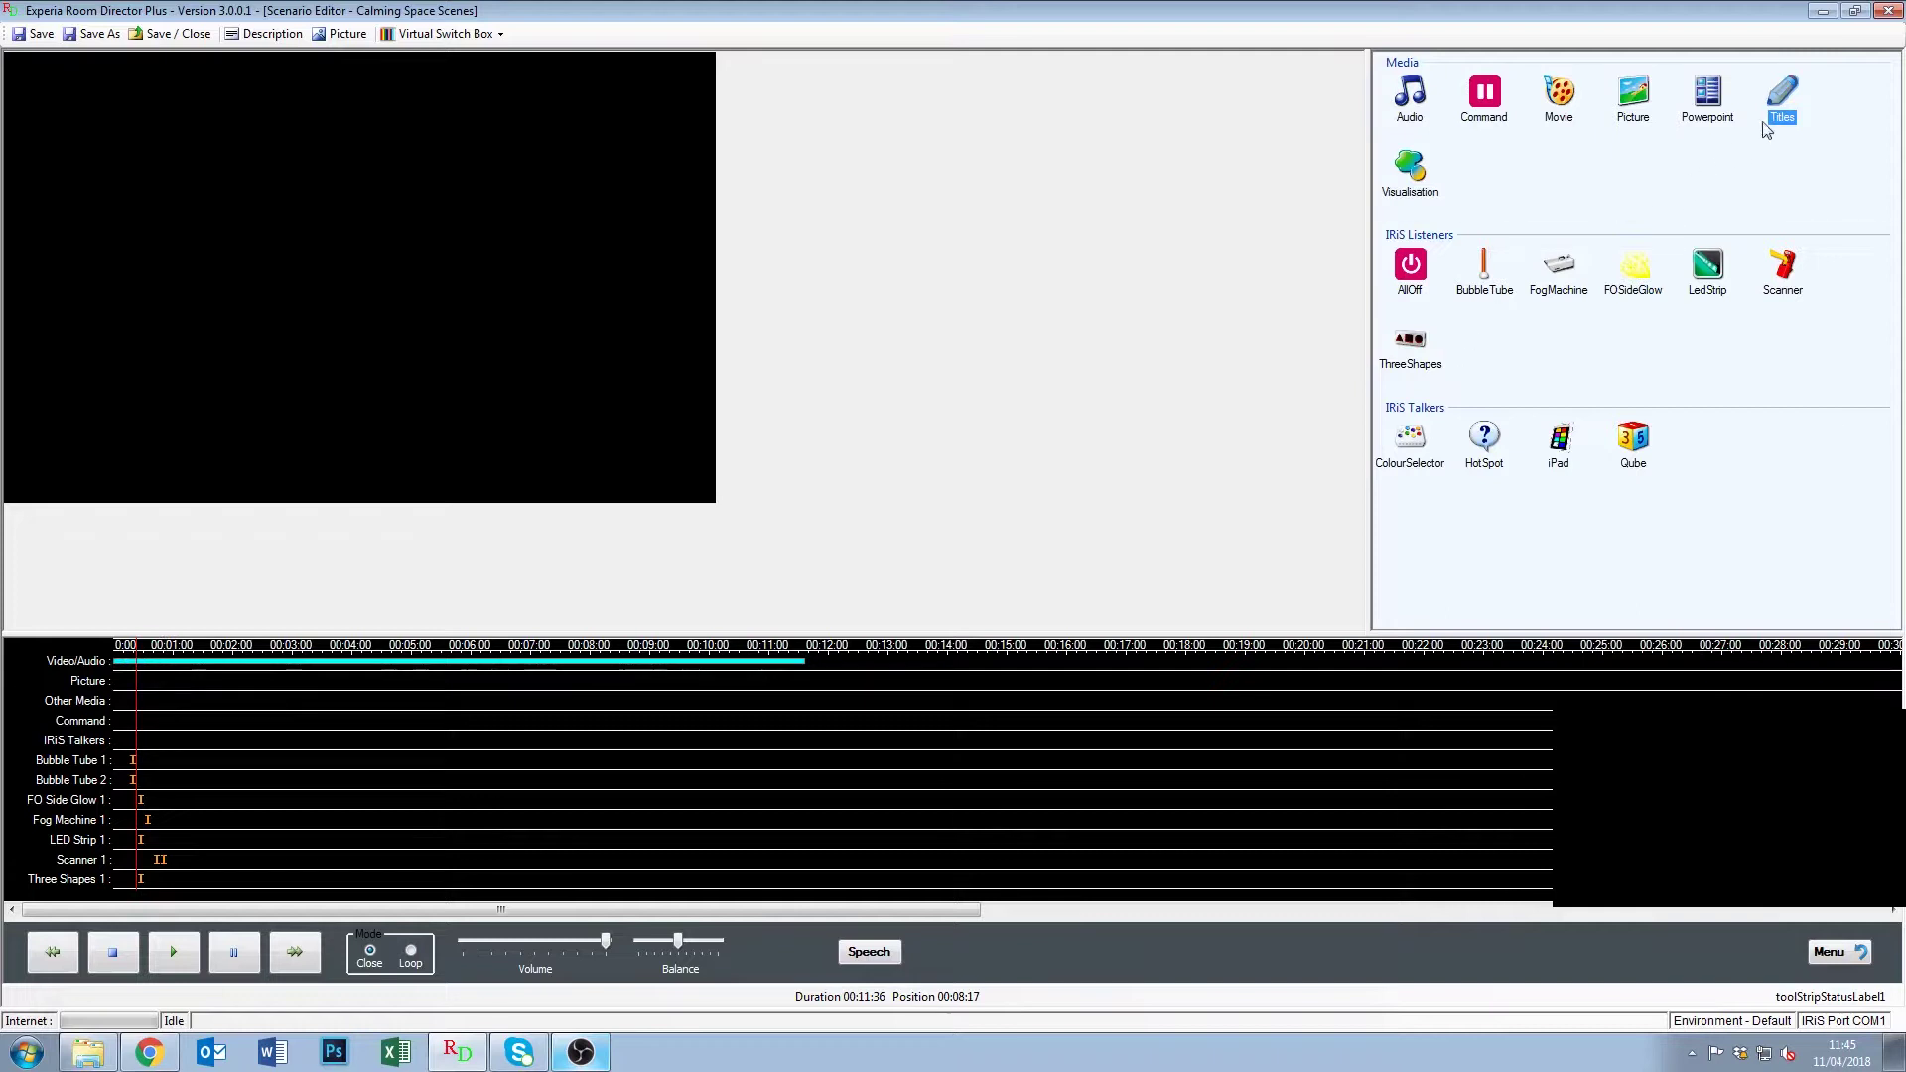
pyautogui.moveTo(1797, 99); pyautogui.dragTo(1008, 770)
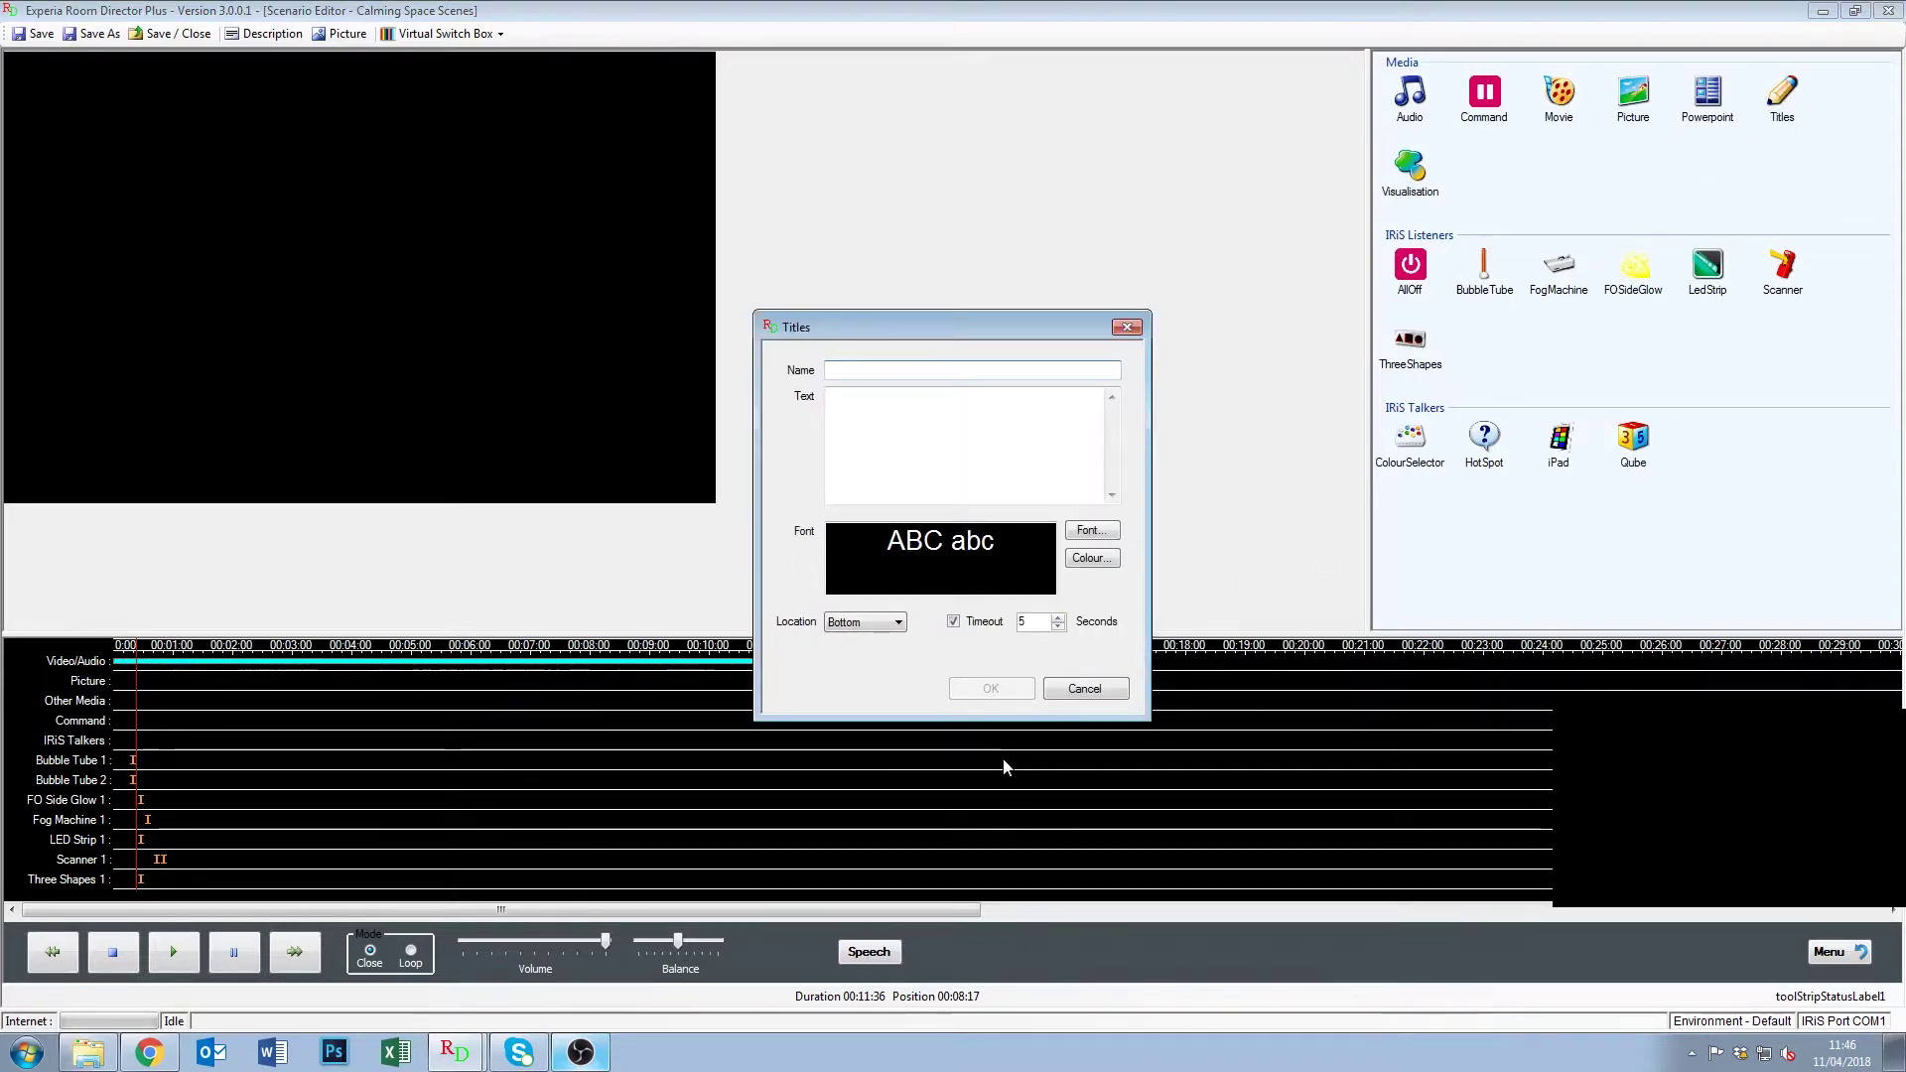
pyautogui.write('No1')
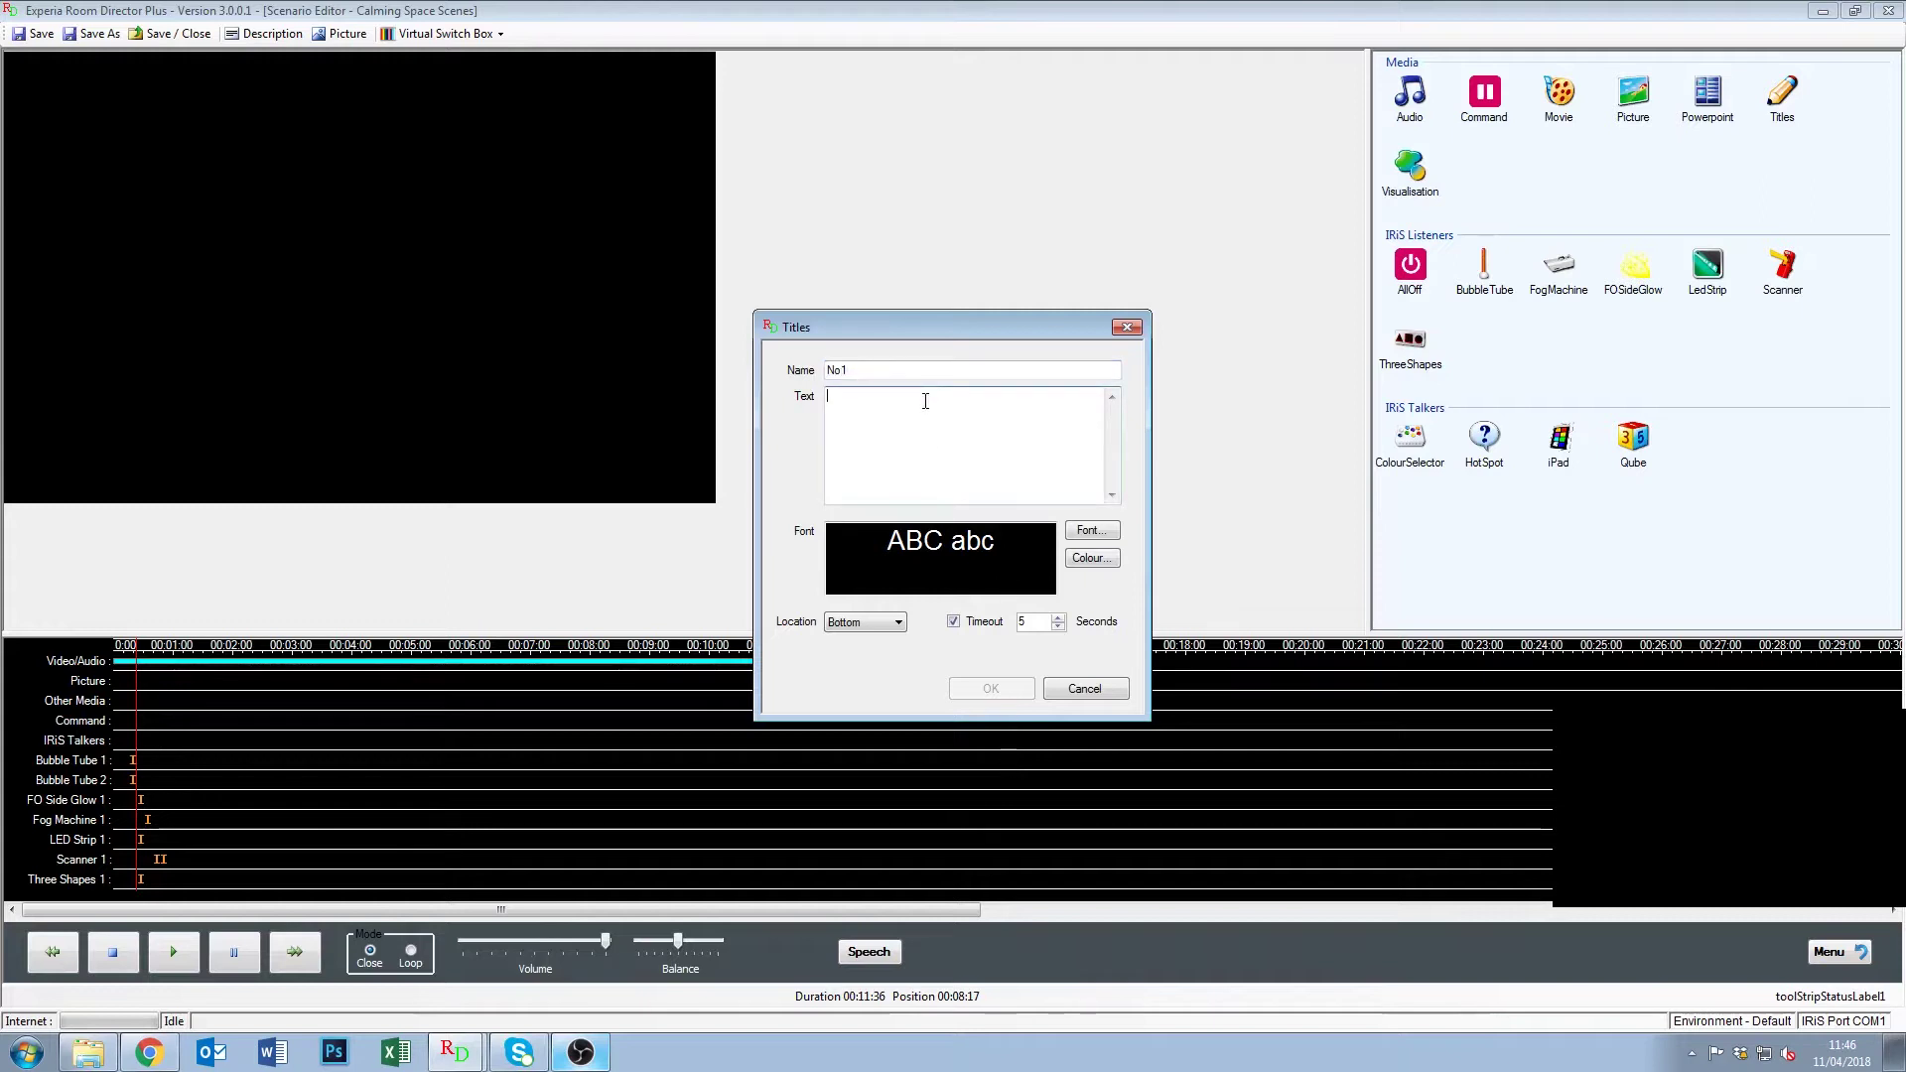
pyautogui.write('THIS IS')
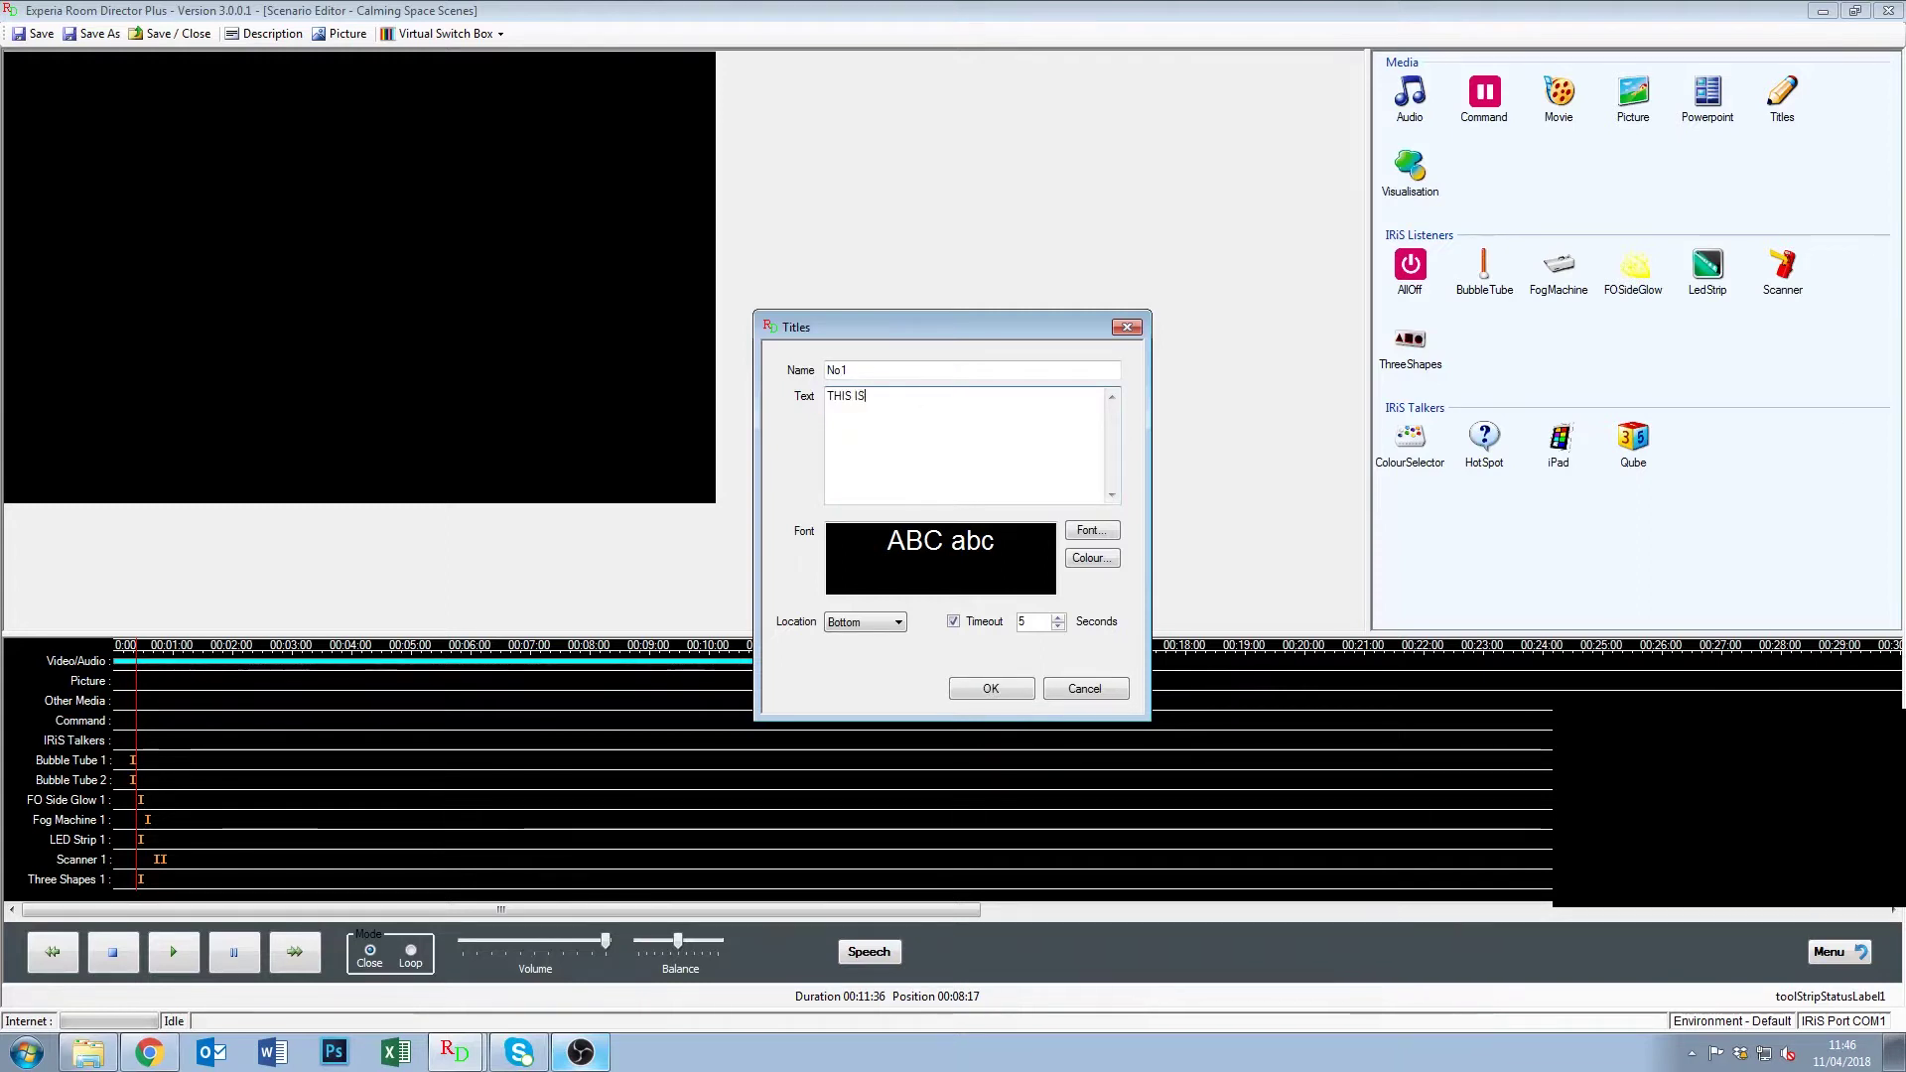
pyautogui.write(' BLUE CALMING SPACE')
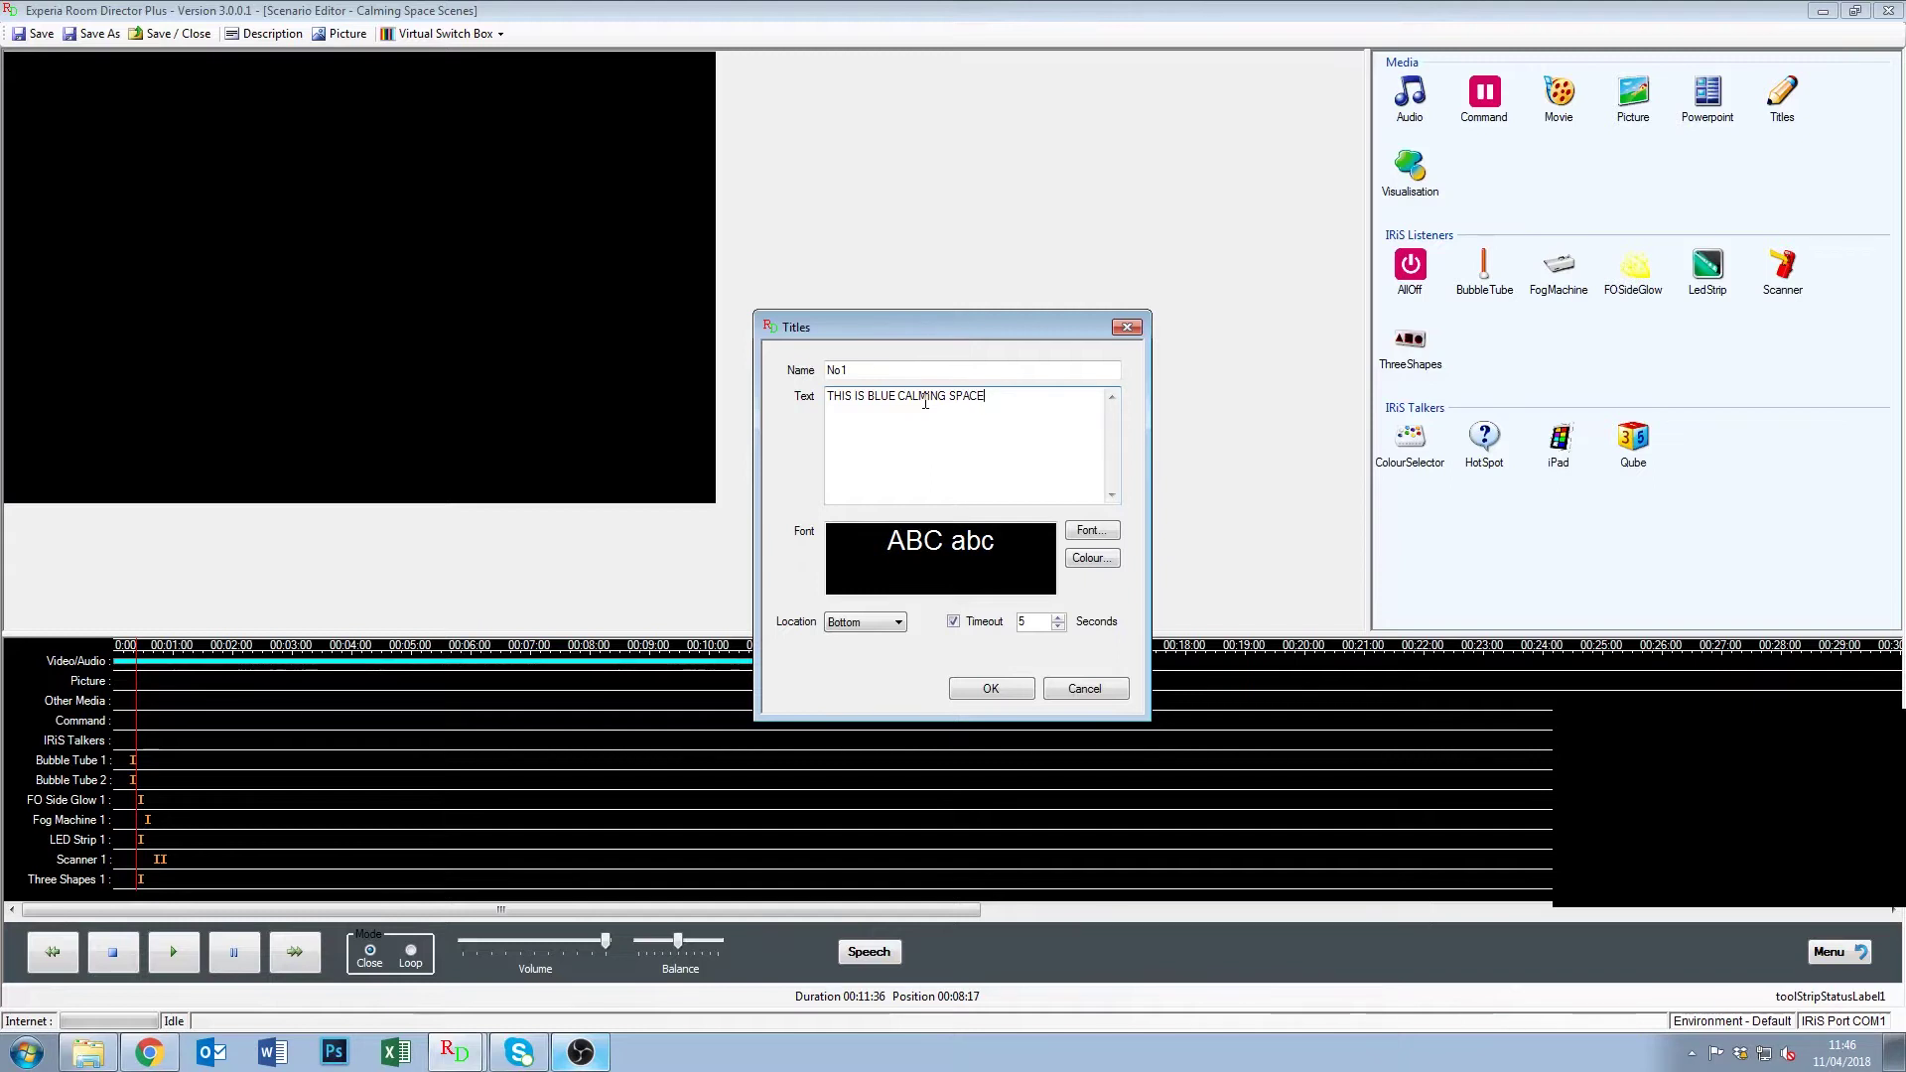
# Format the title text in Arial Bold with a bright blue colour and set its location to Centre.
pyautogui.click(1092, 531)
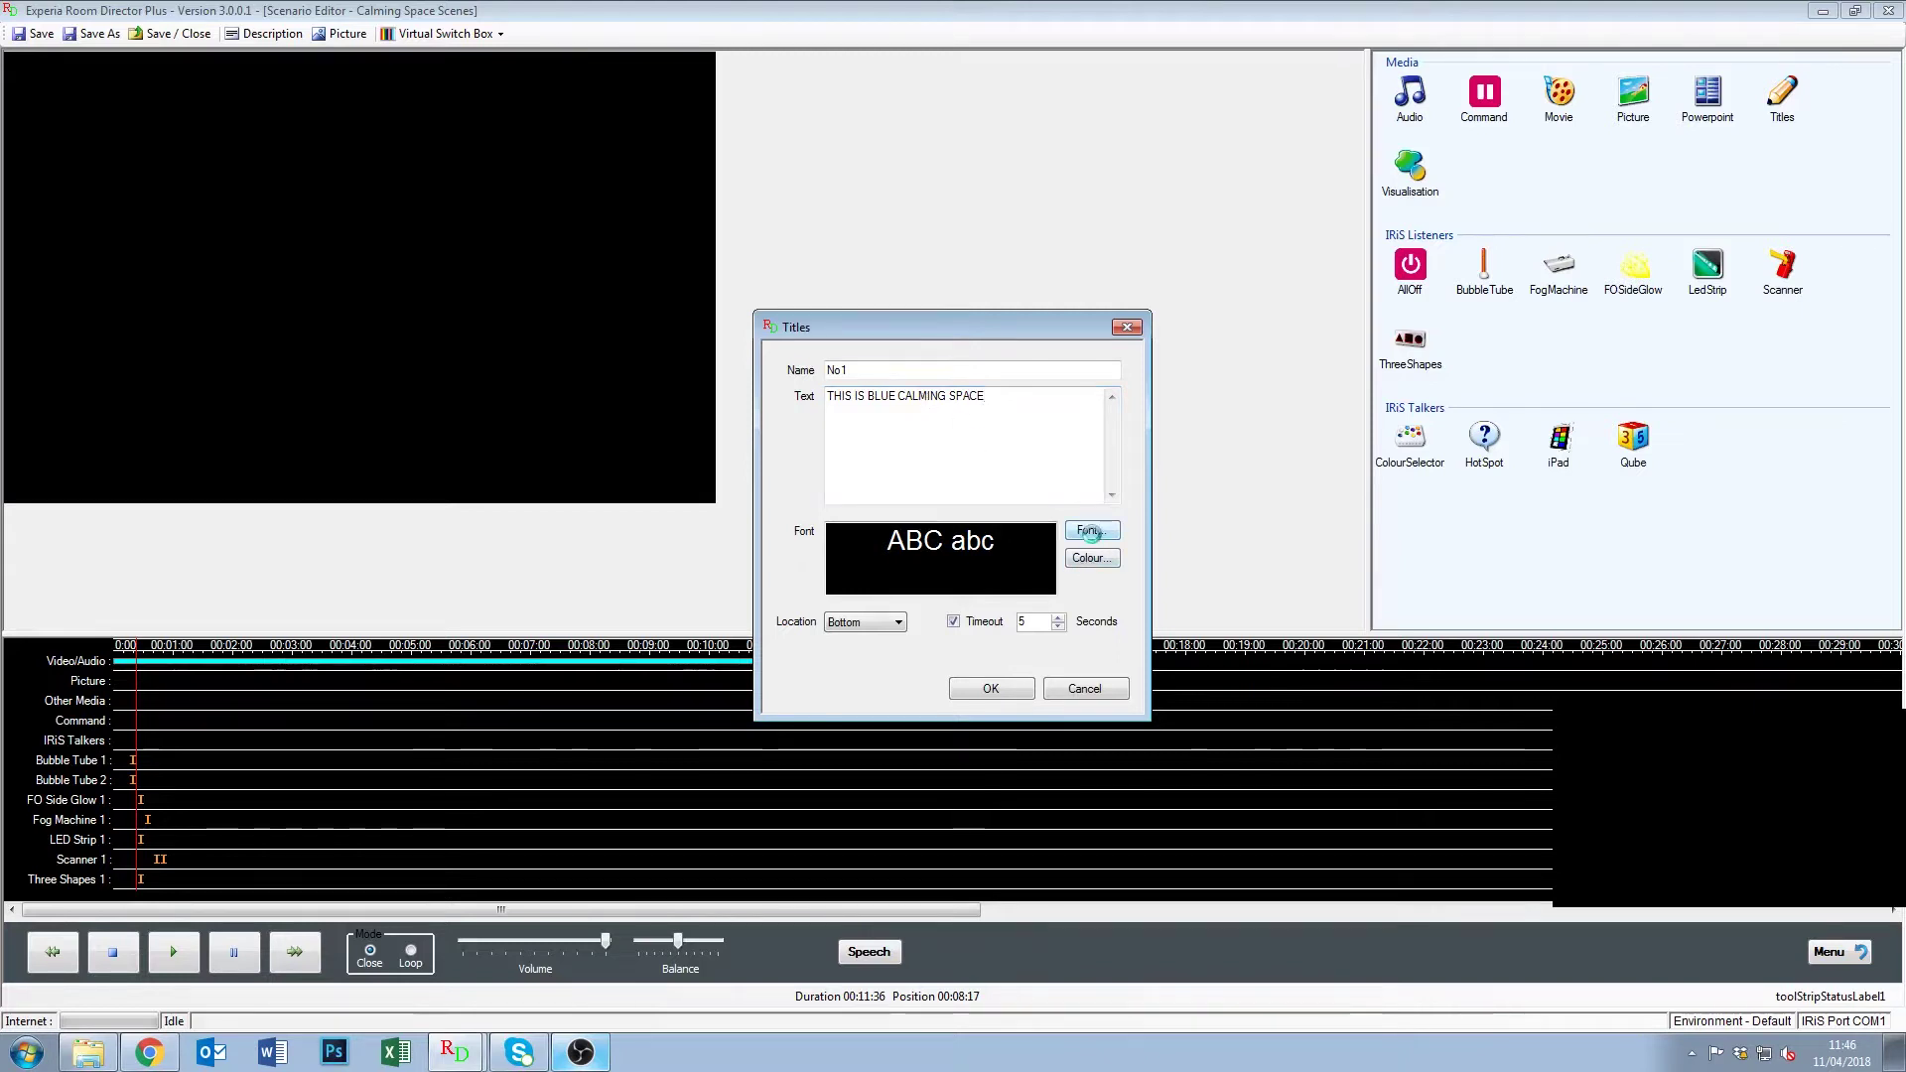
pyautogui.click(1034, 388)
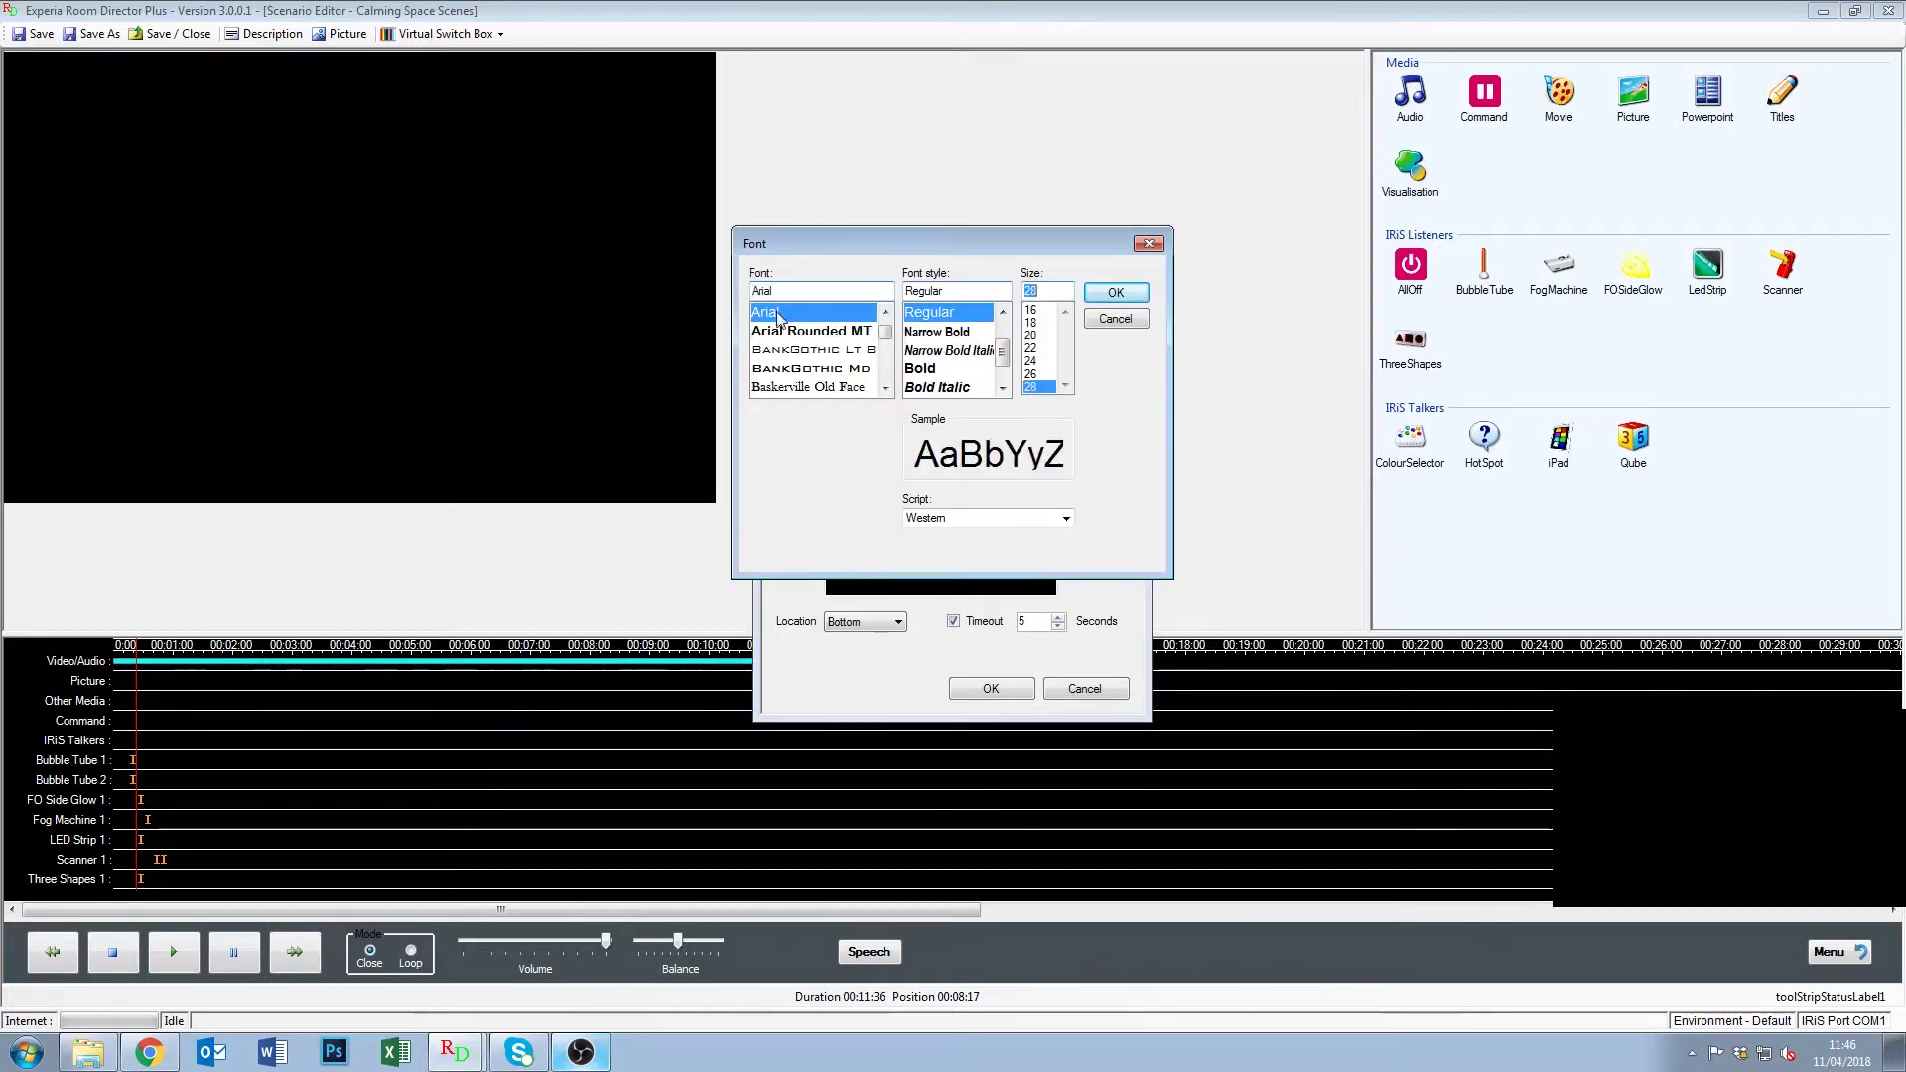
pyautogui.click(928, 369)
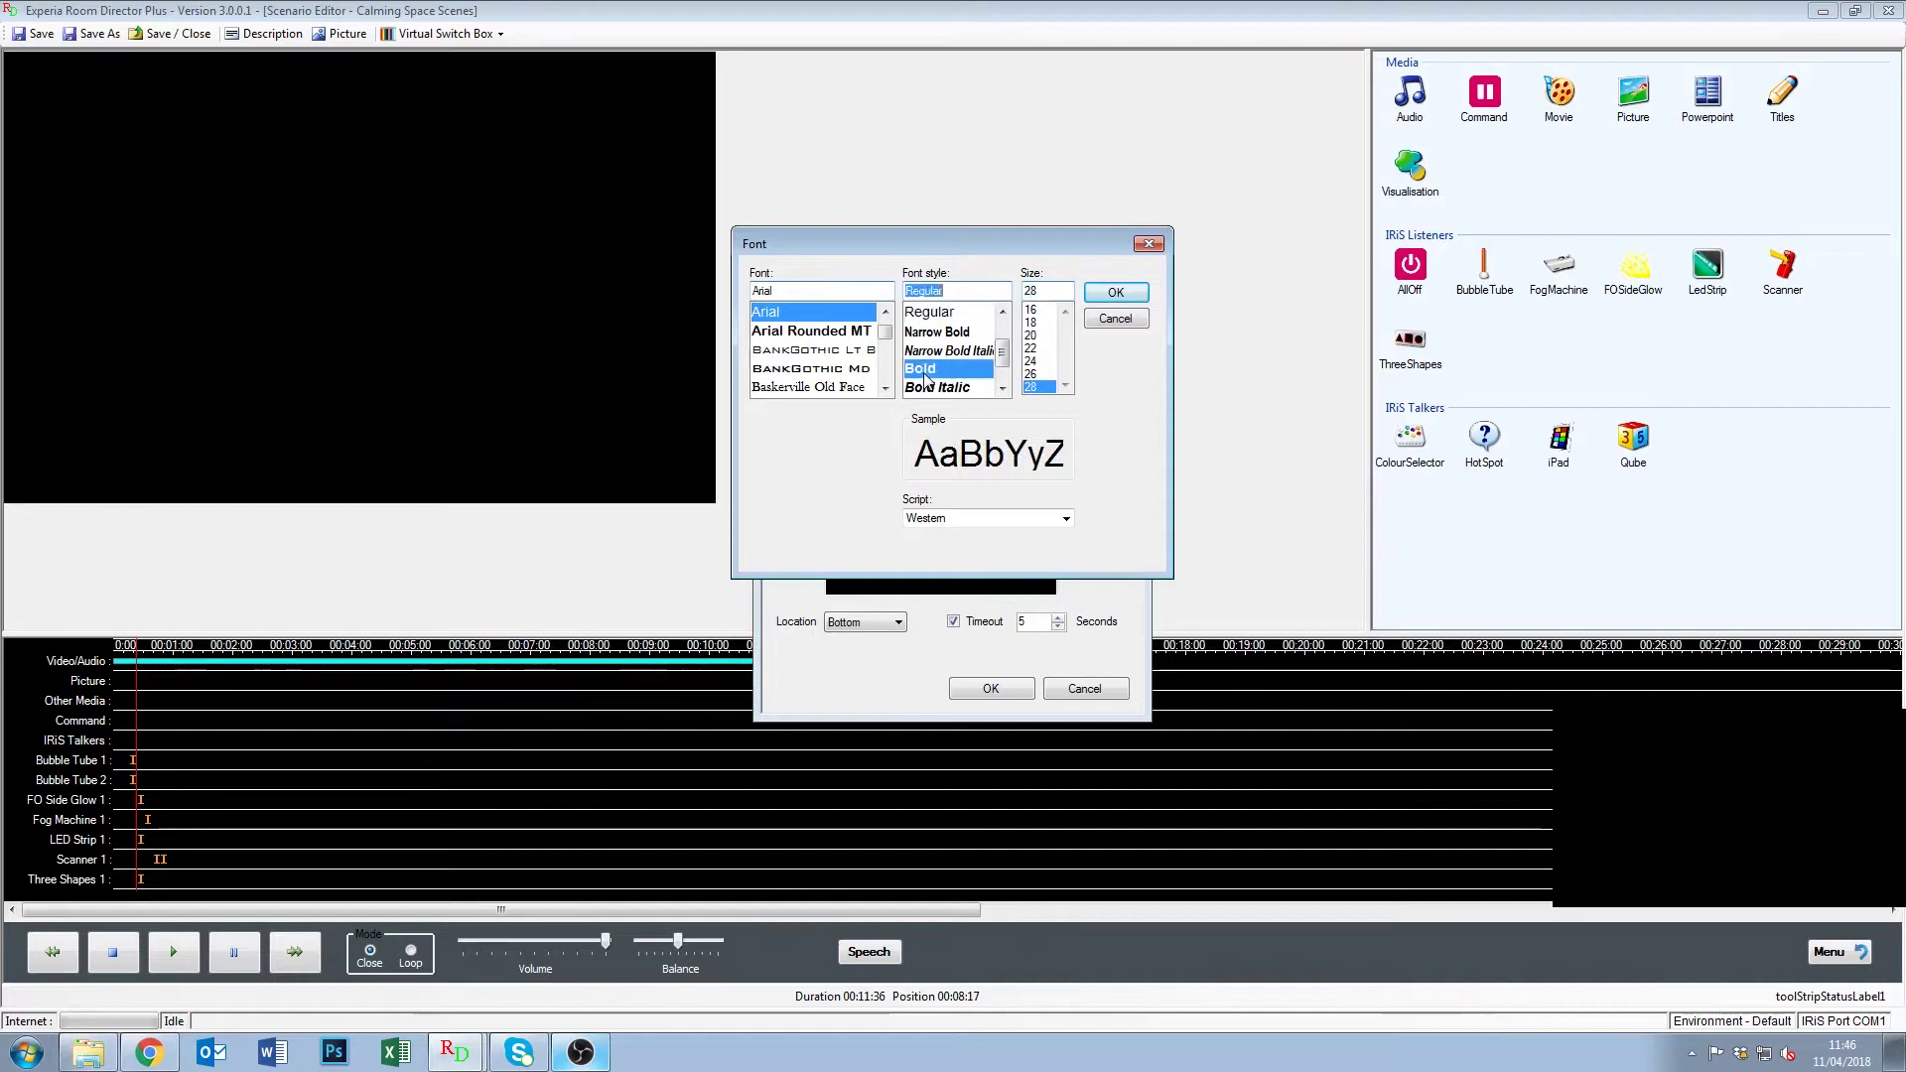
pyautogui.click(1109, 295)
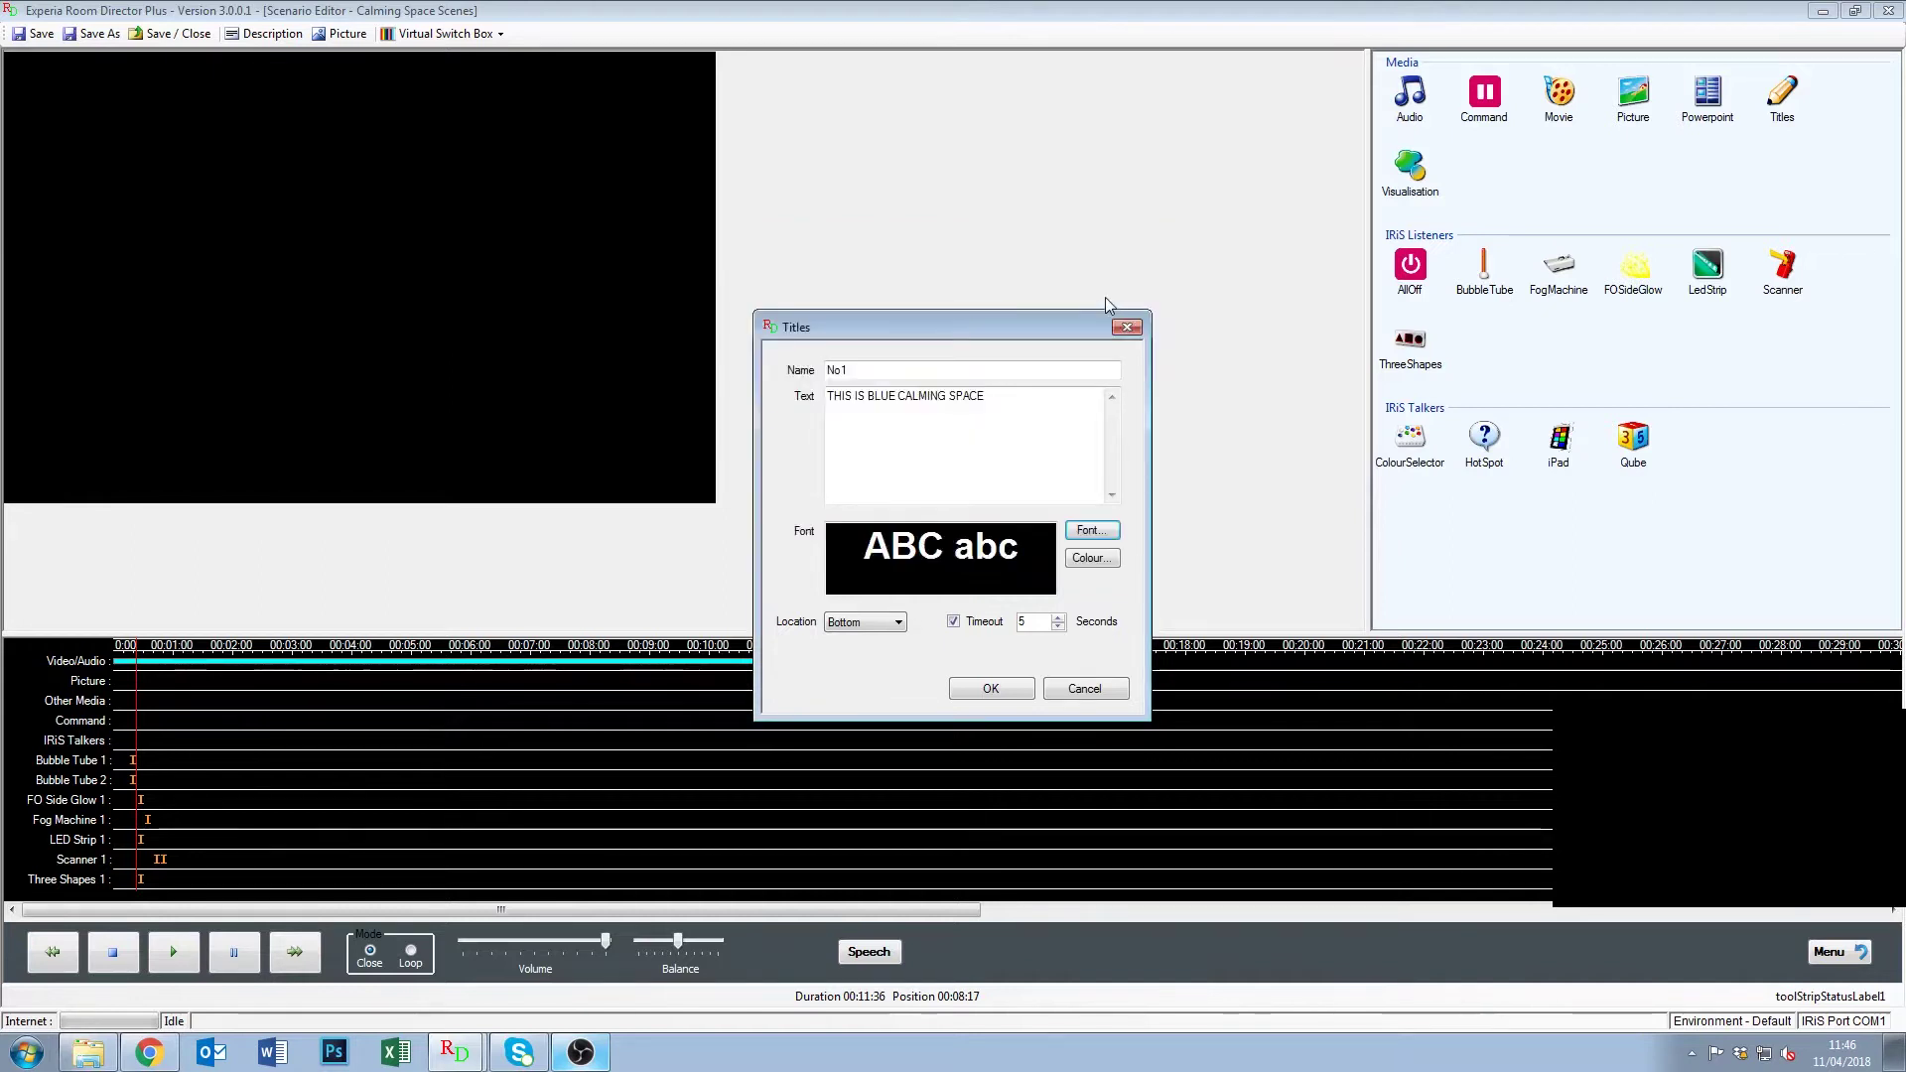
pyautogui.click(1092, 560)
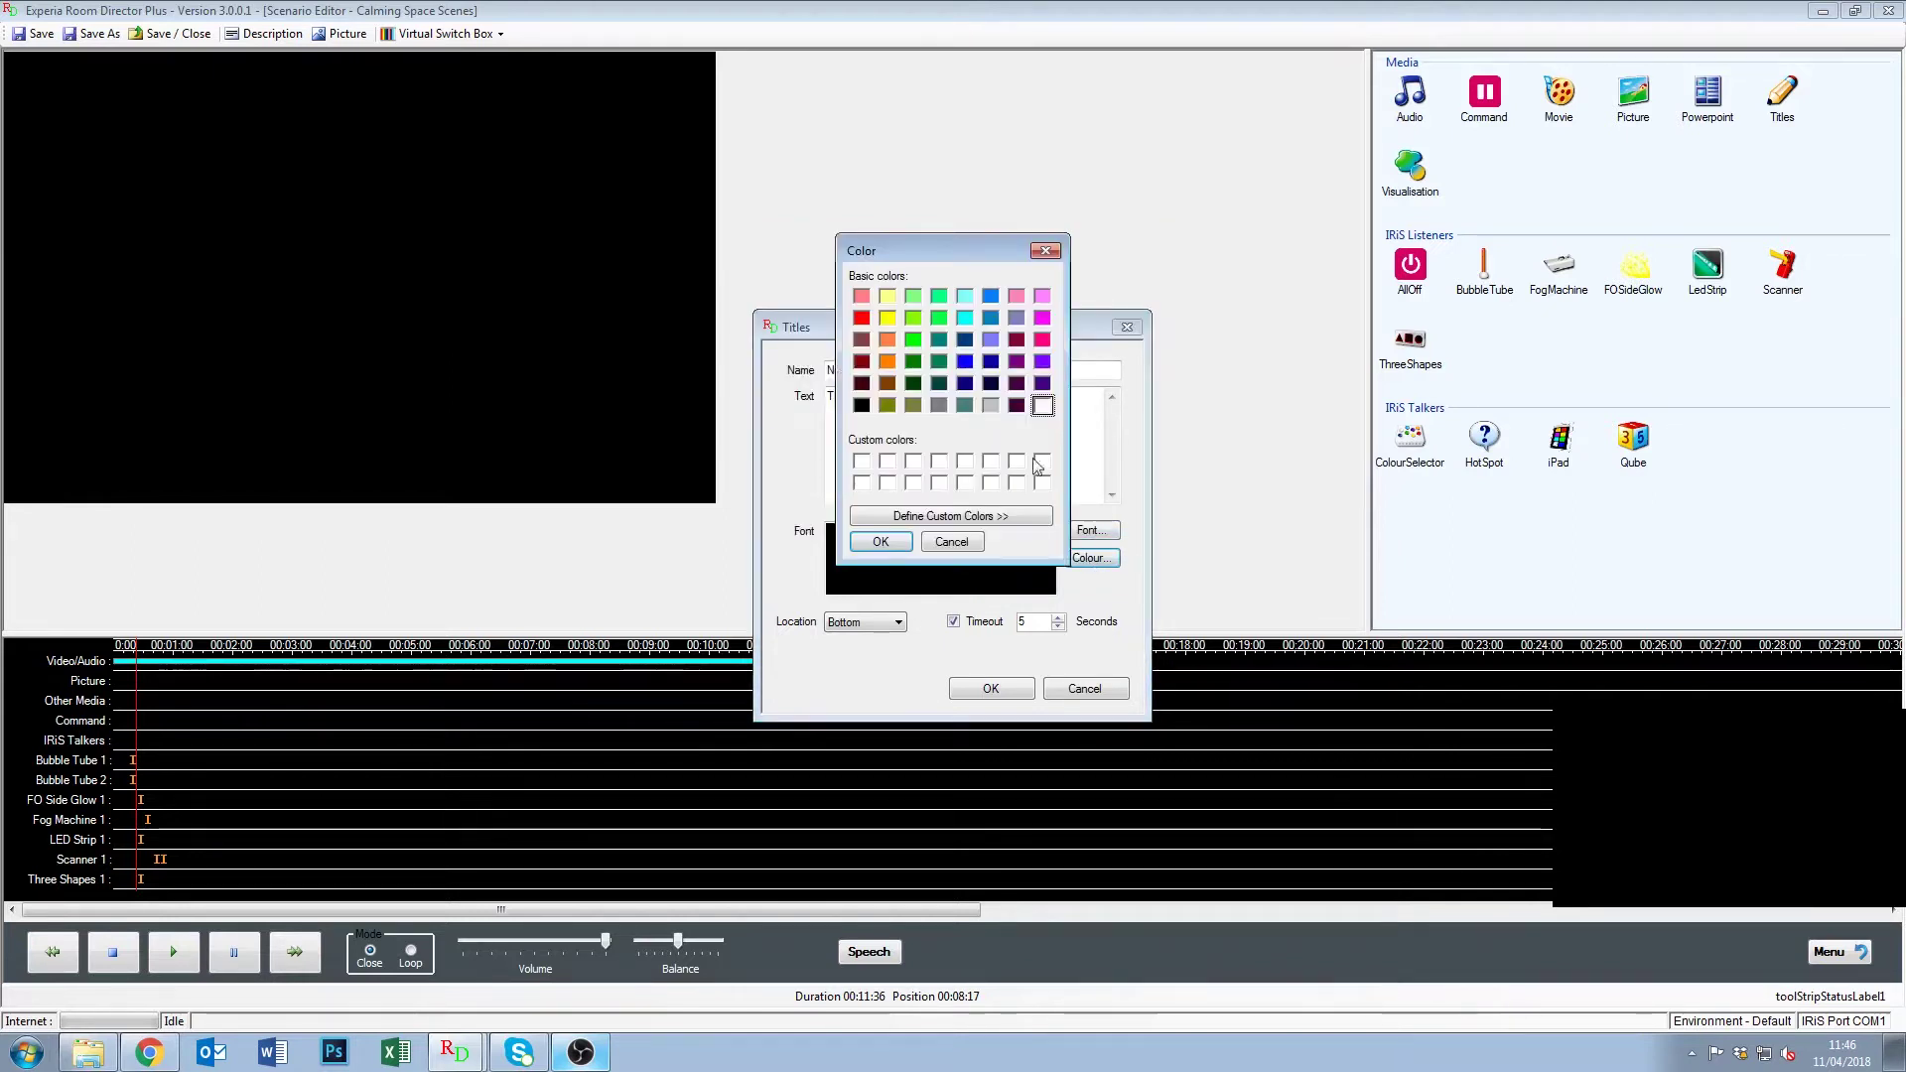
pyautogui.click(987, 299)
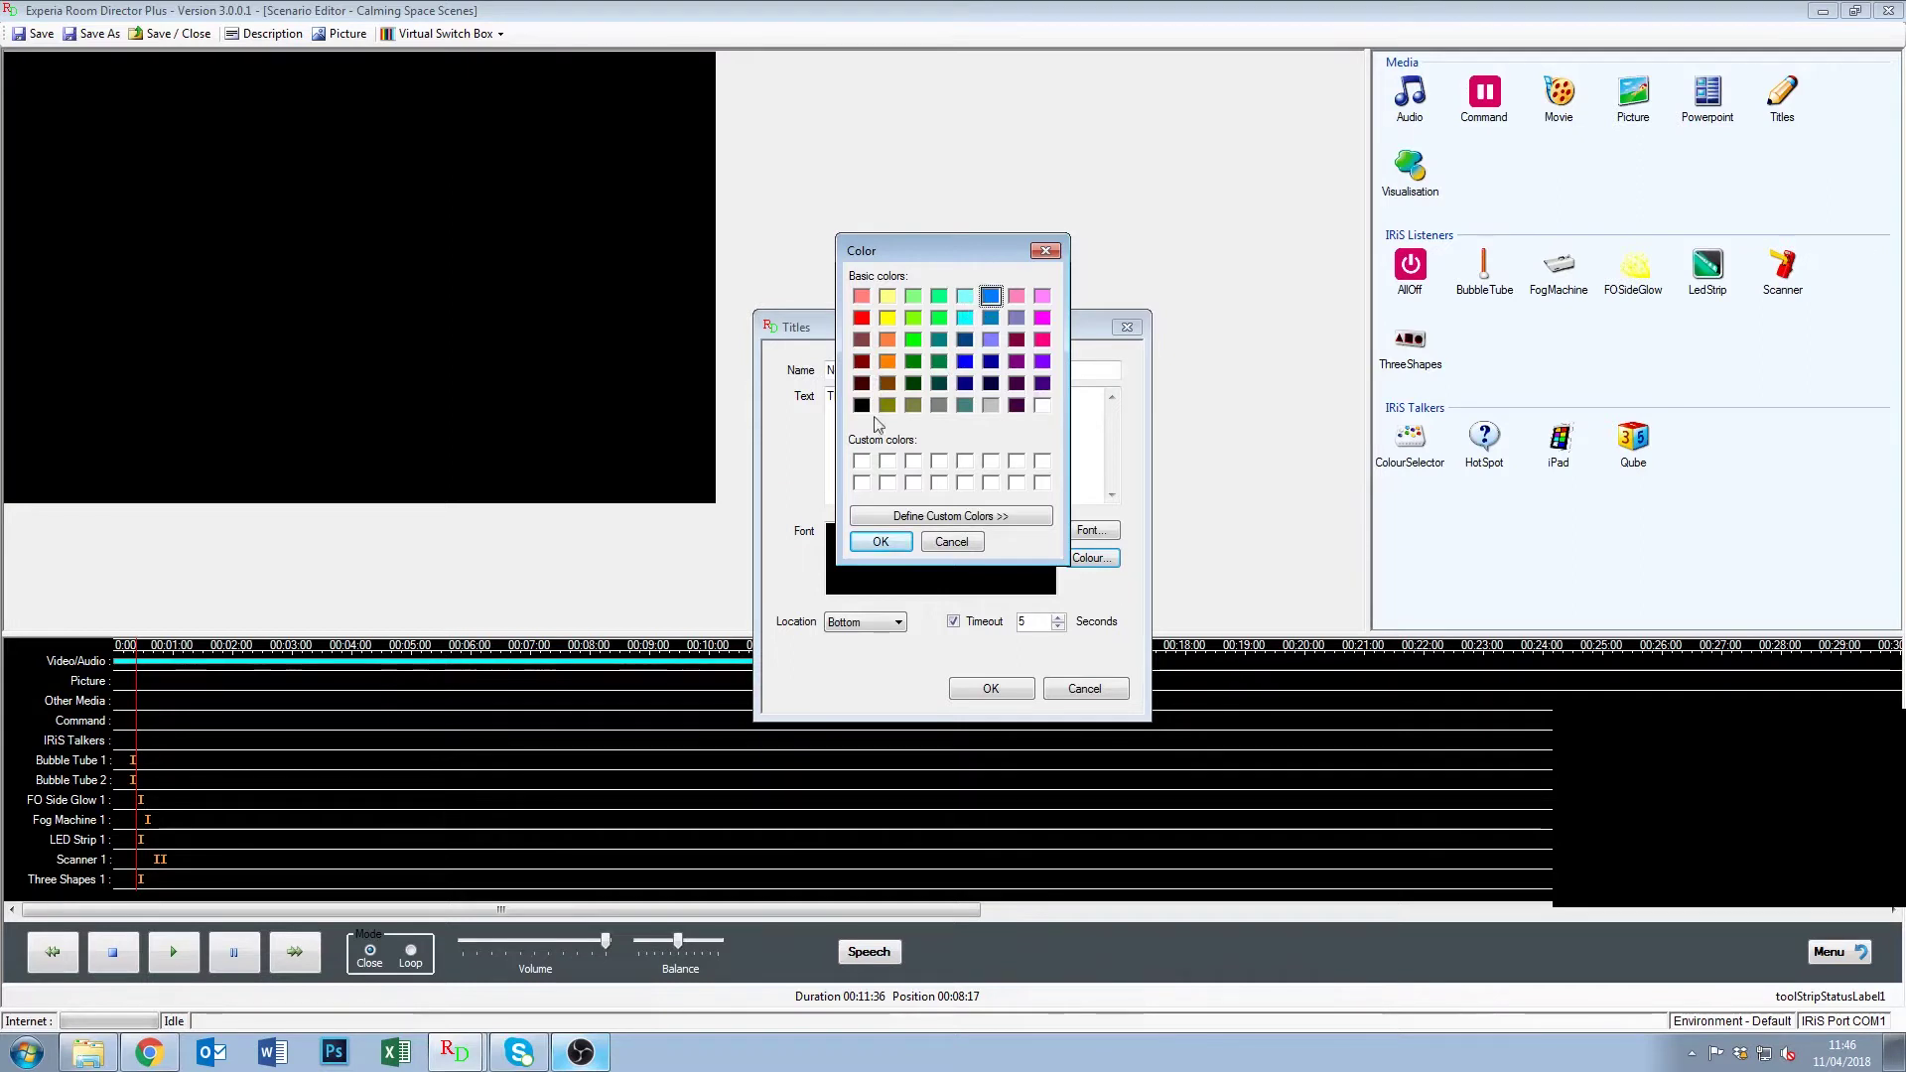
pyautogui.click(878, 541)
pyautogui.click(864, 623)
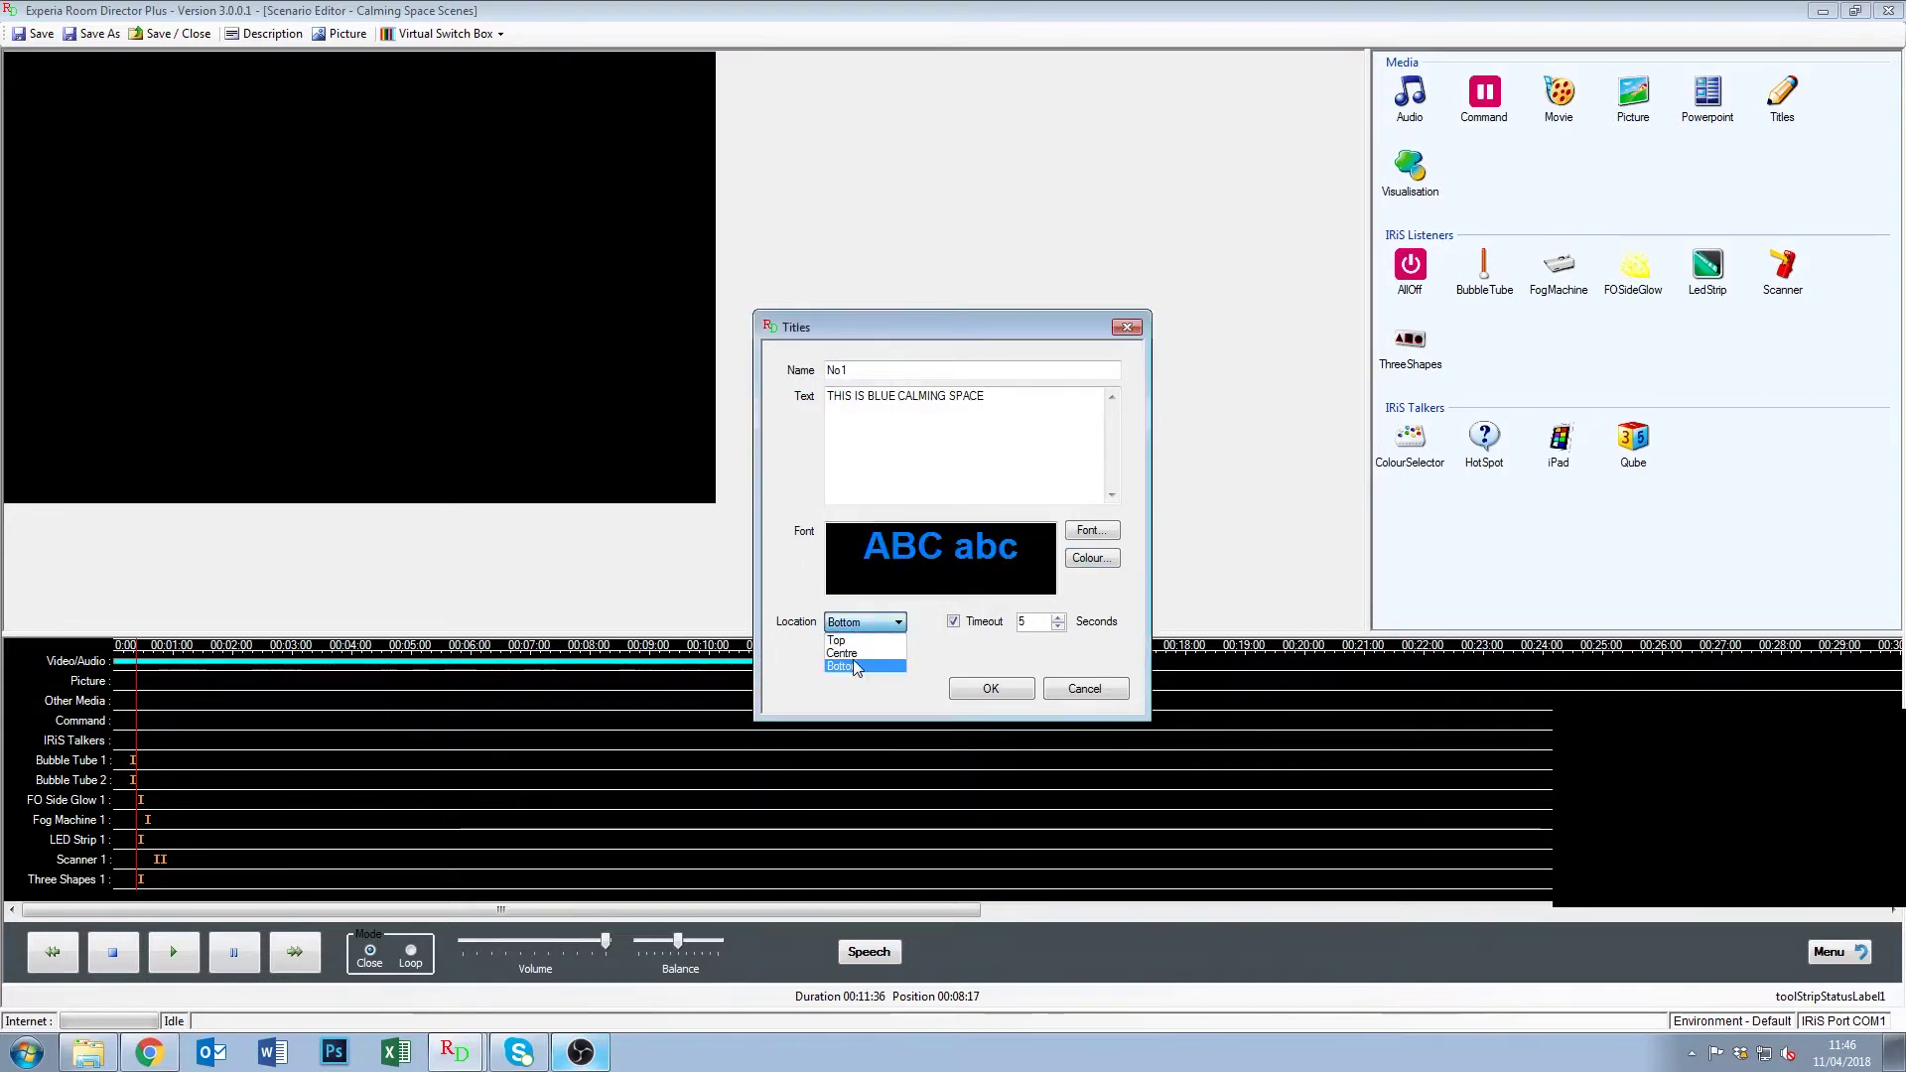
pyautogui.click(860, 654)
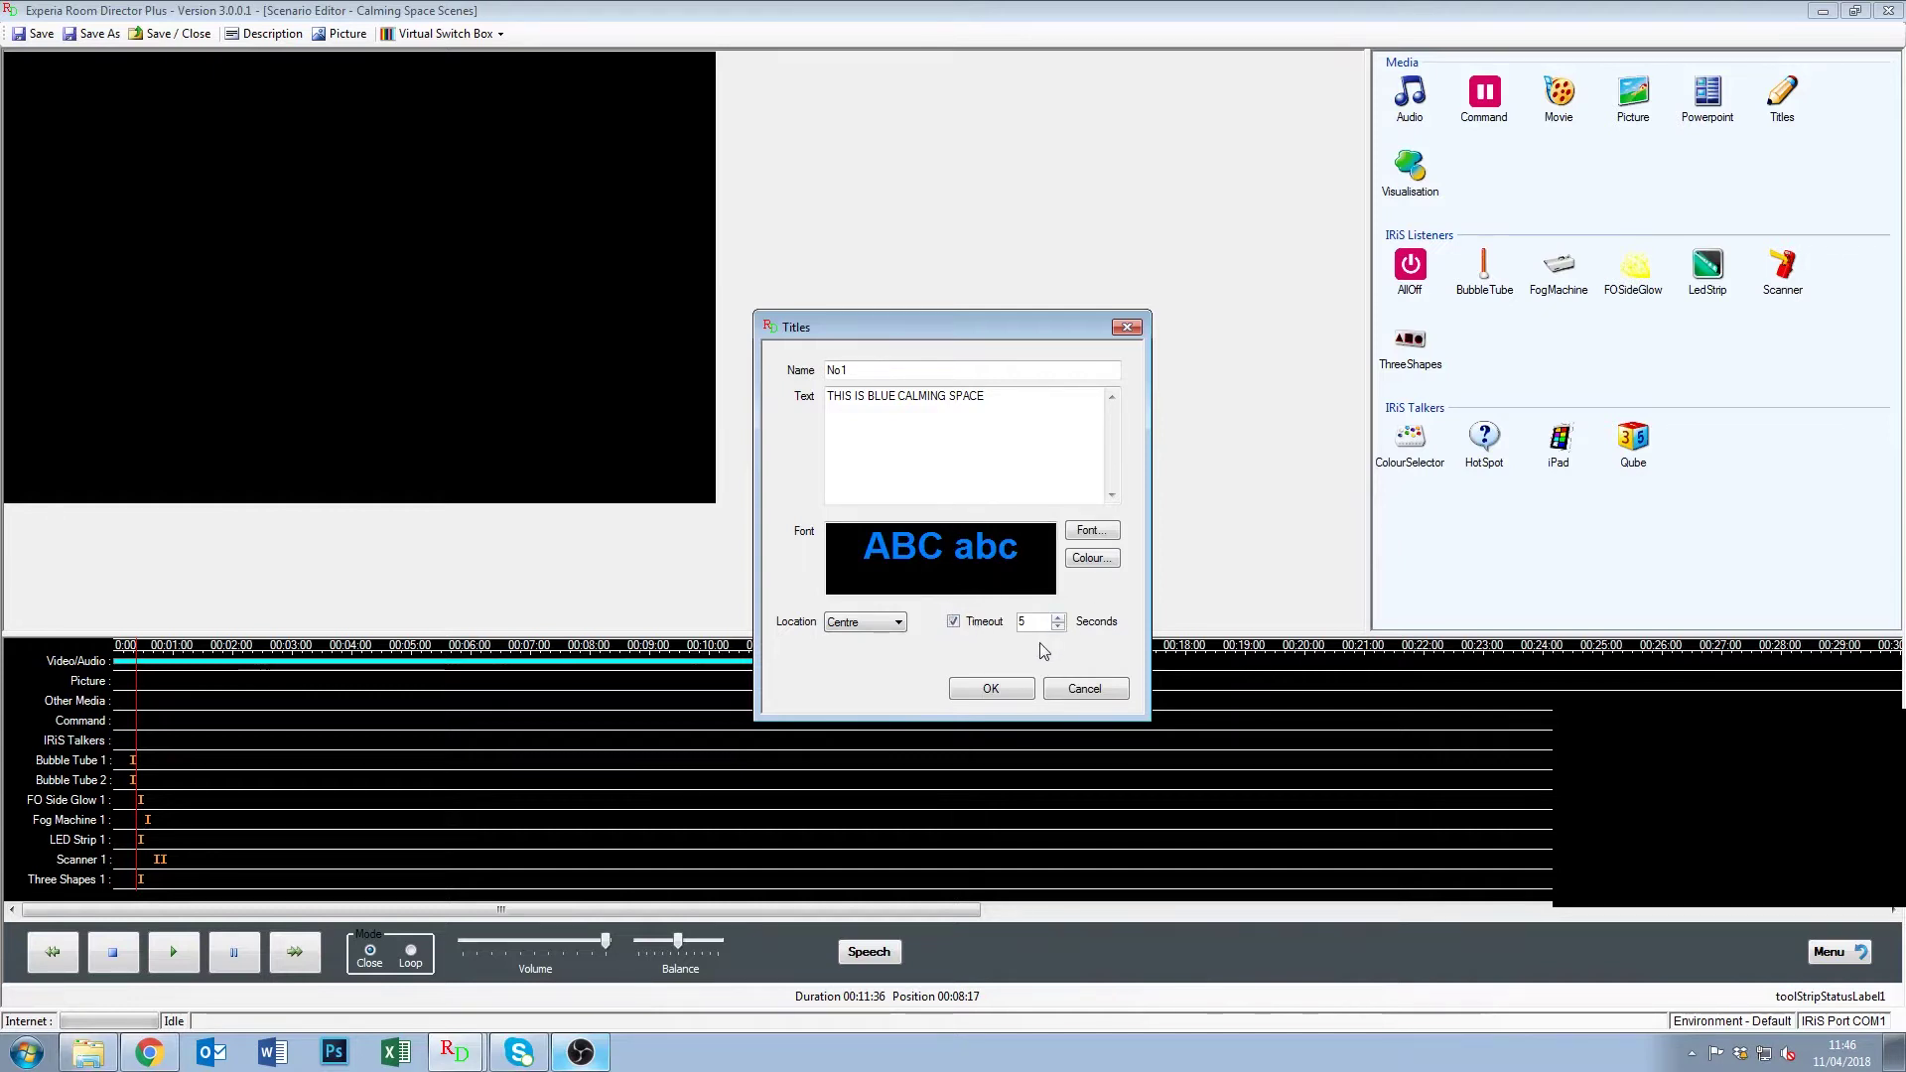
pyautogui.click(1058, 618)
pyautogui.click(1059, 618)
pyautogui.click(1058, 617)
pyautogui.click(1059, 618)
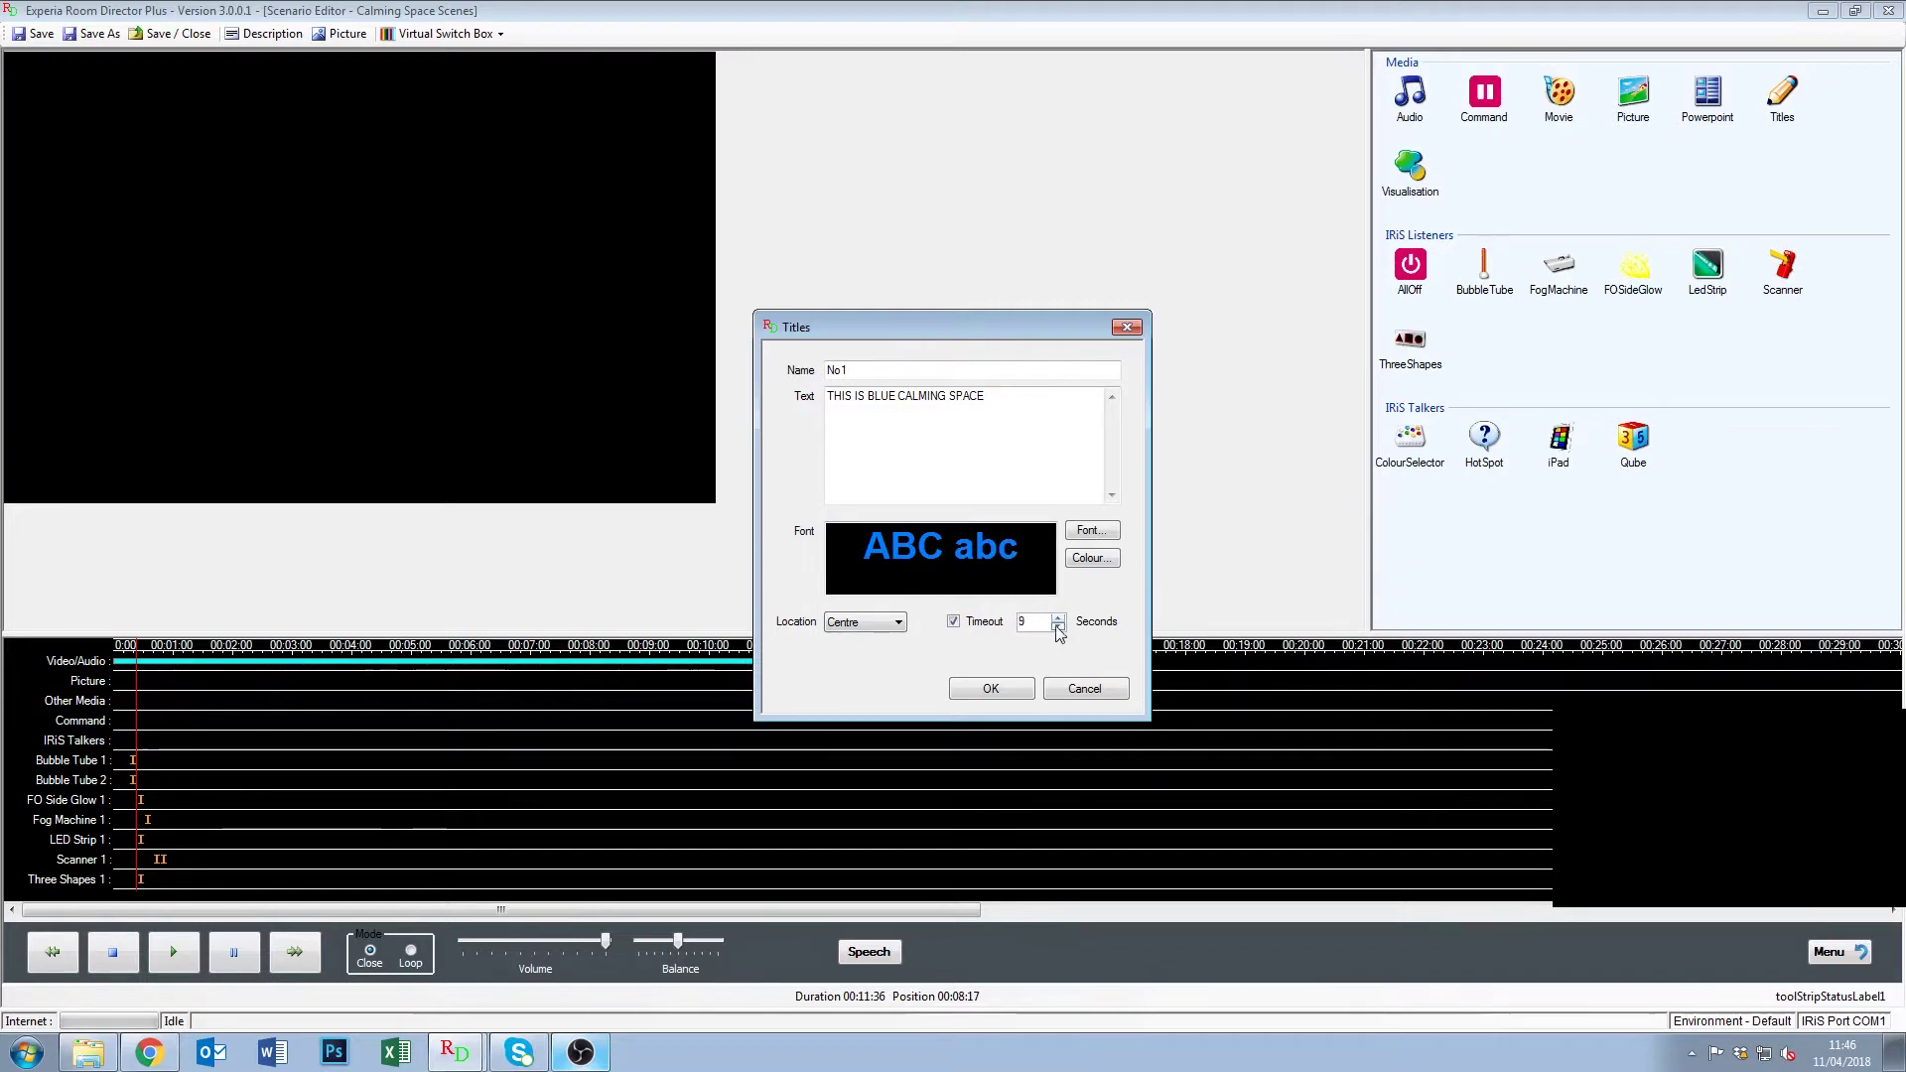
pyautogui.click(1059, 626)
pyautogui.click(1058, 626)
pyautogui.click(1059, 627)
pyautogui.click(1058, 626)
pyautogui.click(955, 622)
pyautogui.click(954, 623)
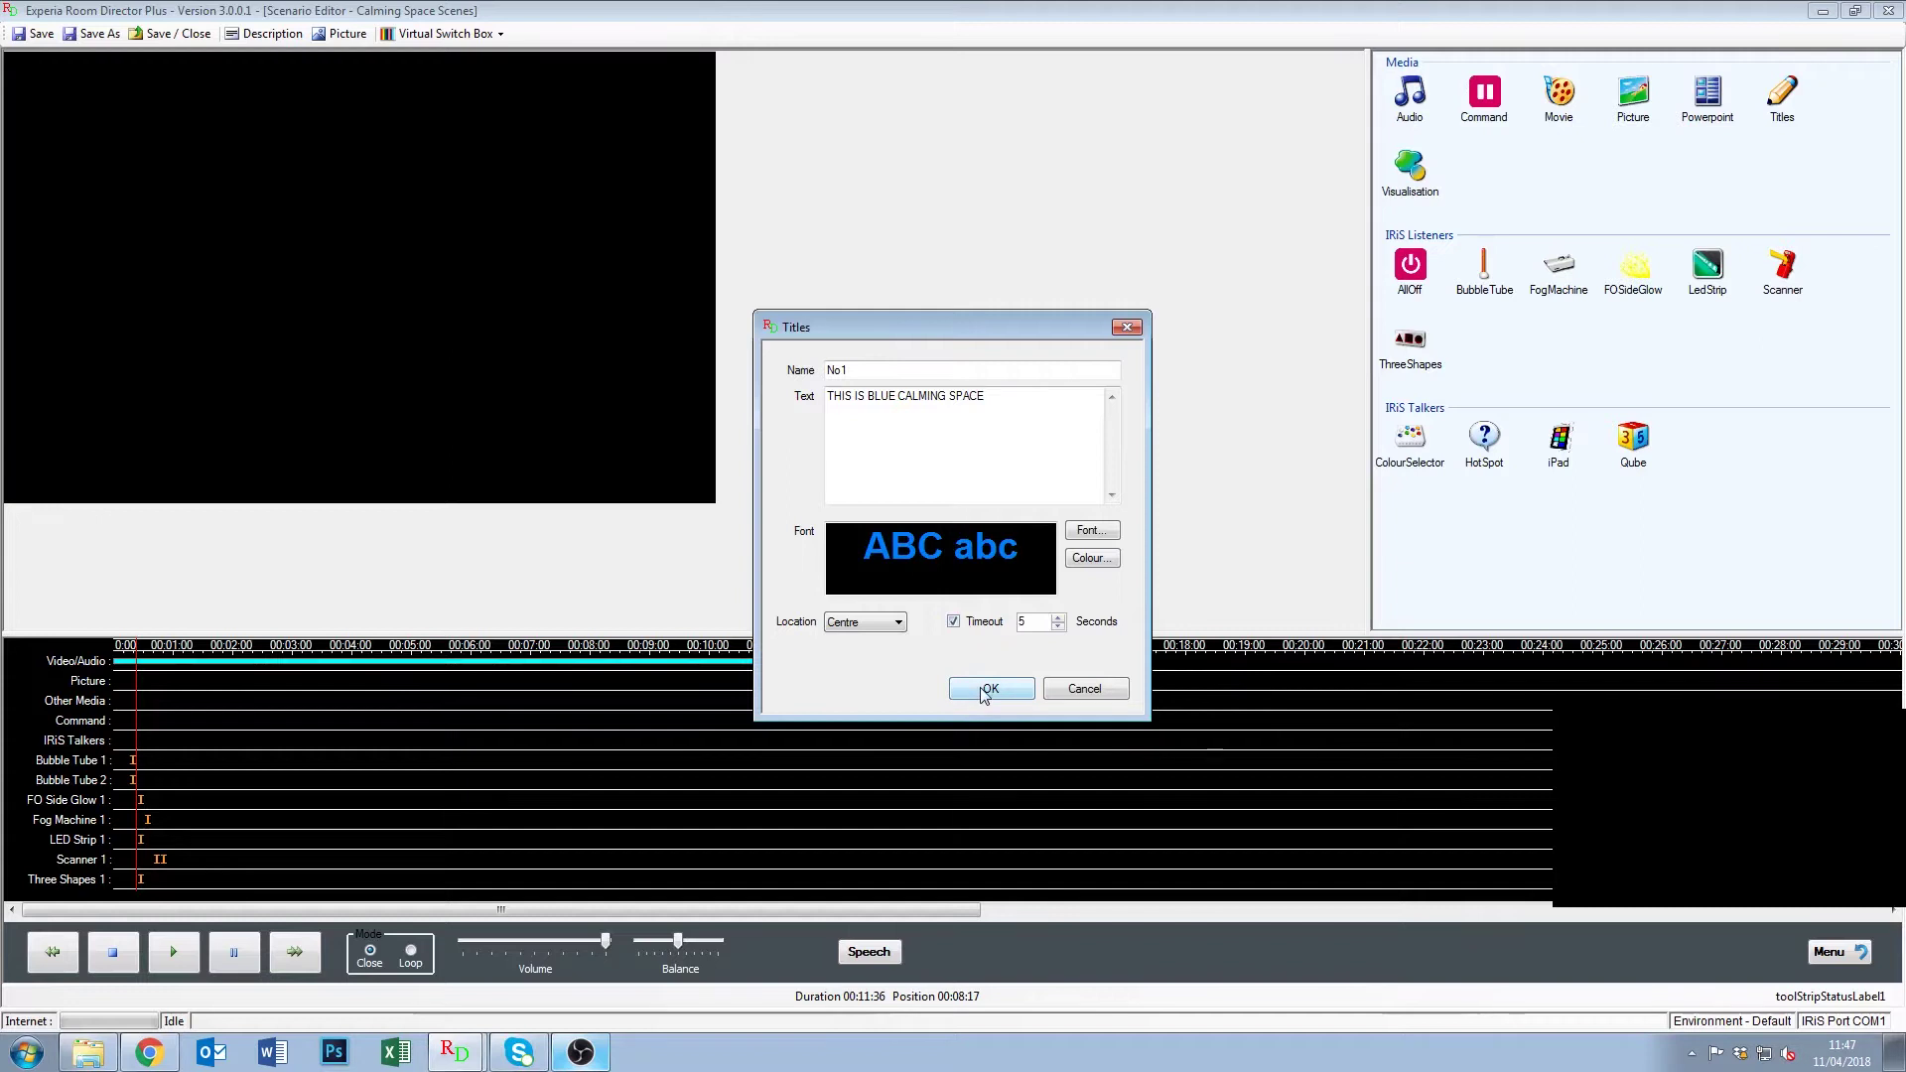
# Confirm the new title, play the scenario to preview it, and pause at 00:00:25.
pyautogui.click(959, 687)
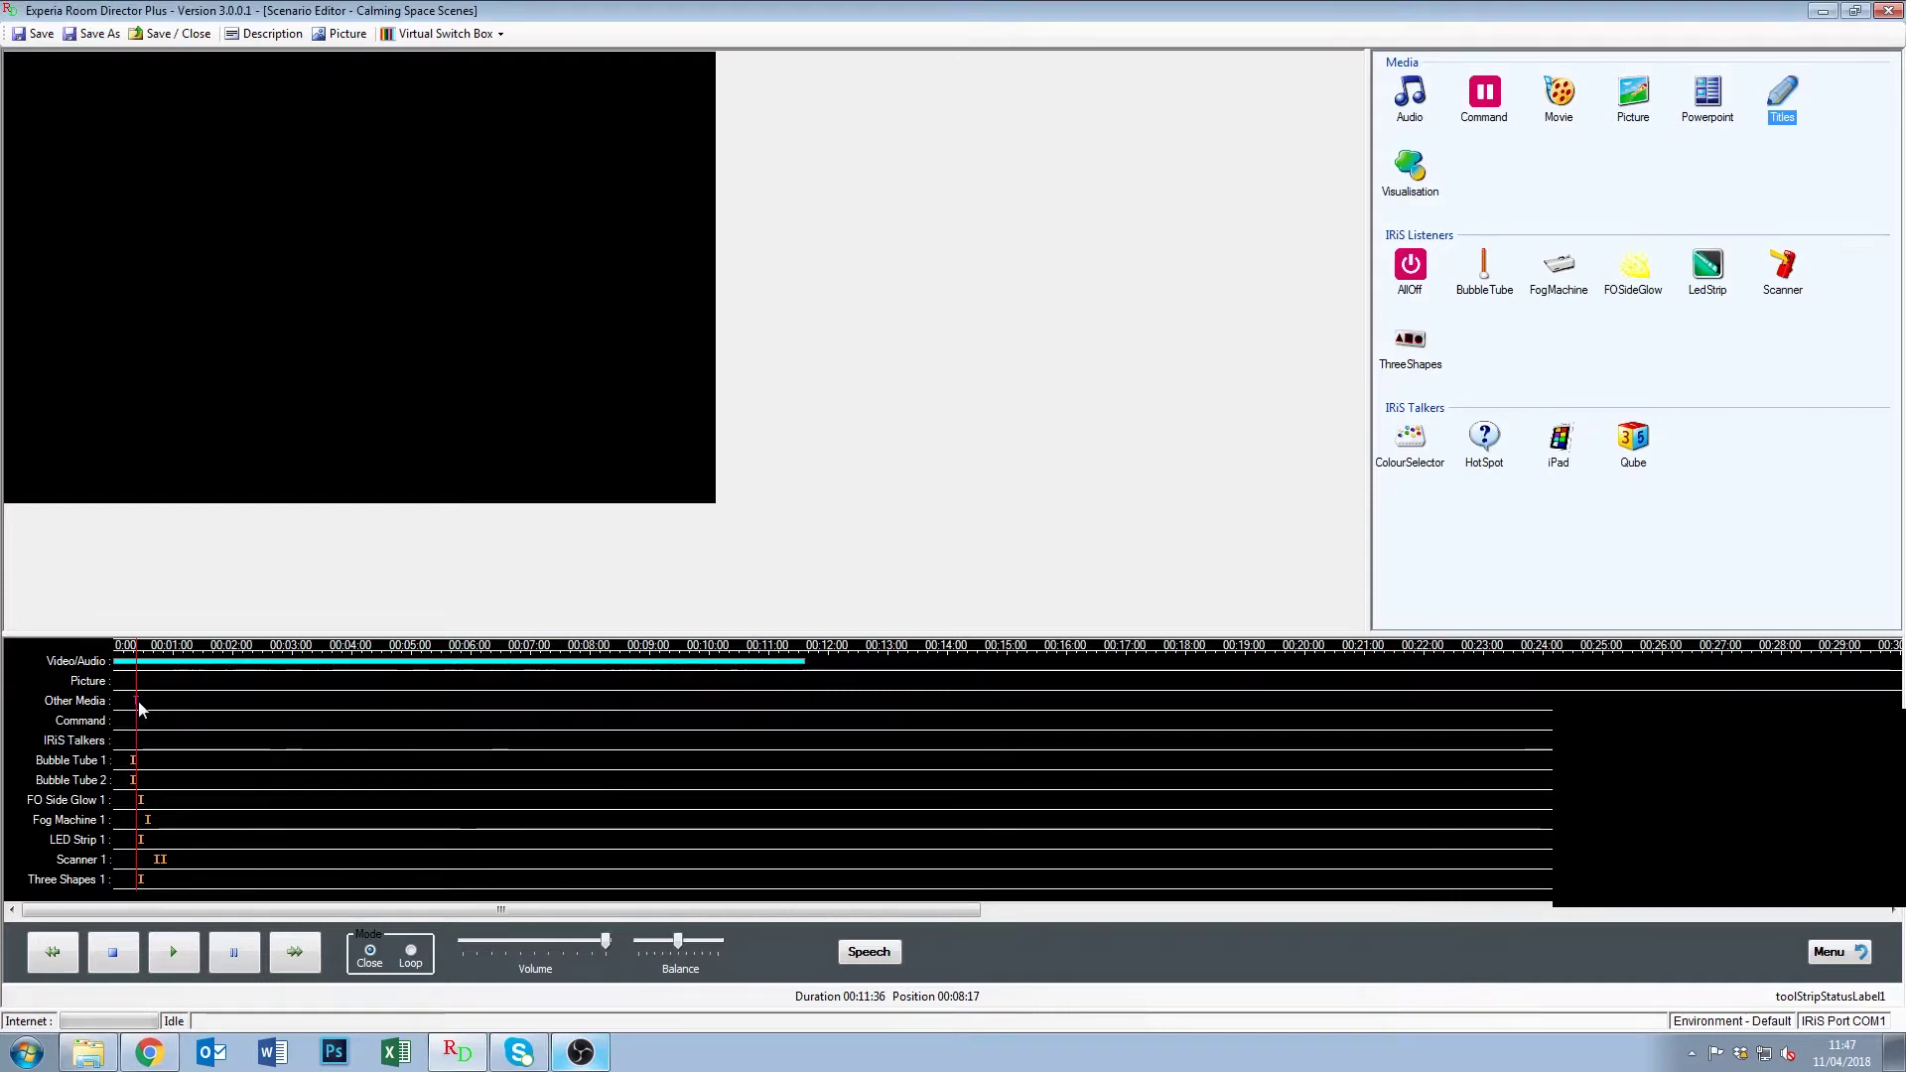
pyautogui.click(176, 953)
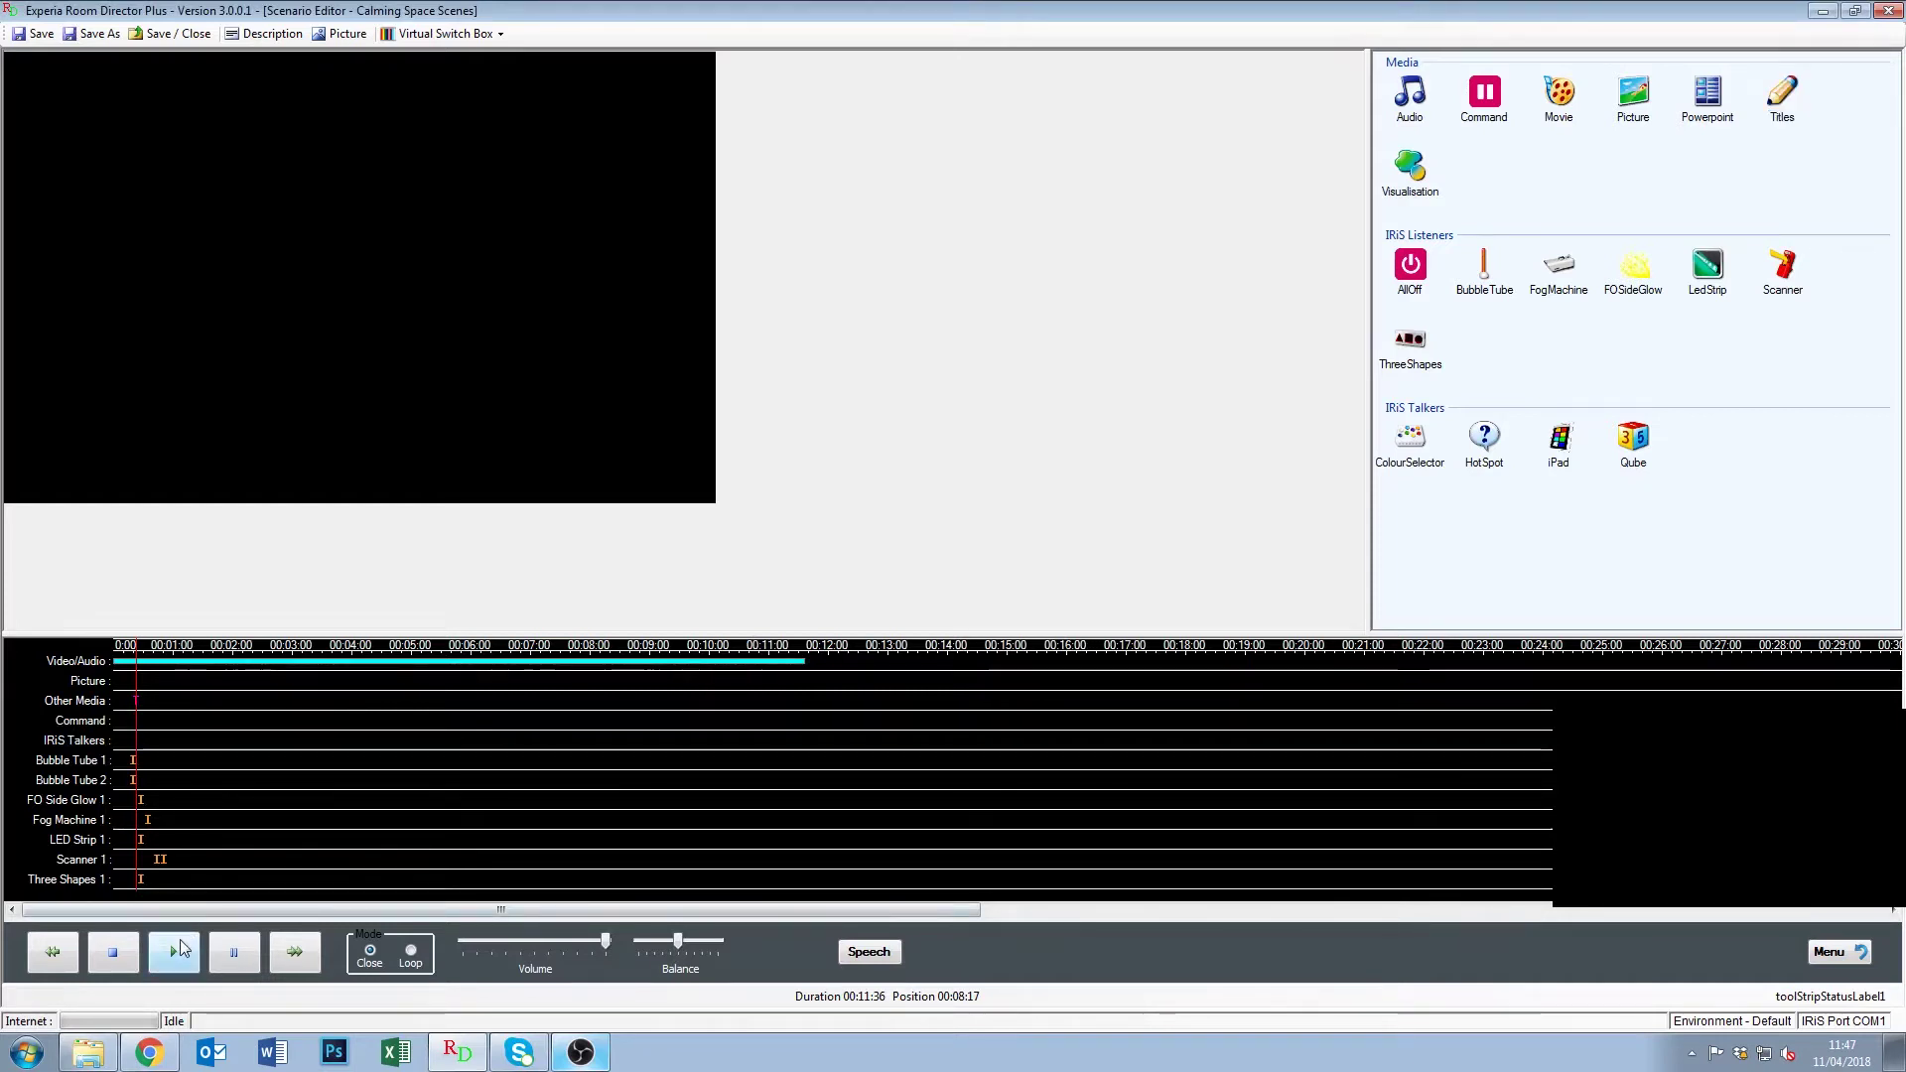
pyautogui.click(235, 963)
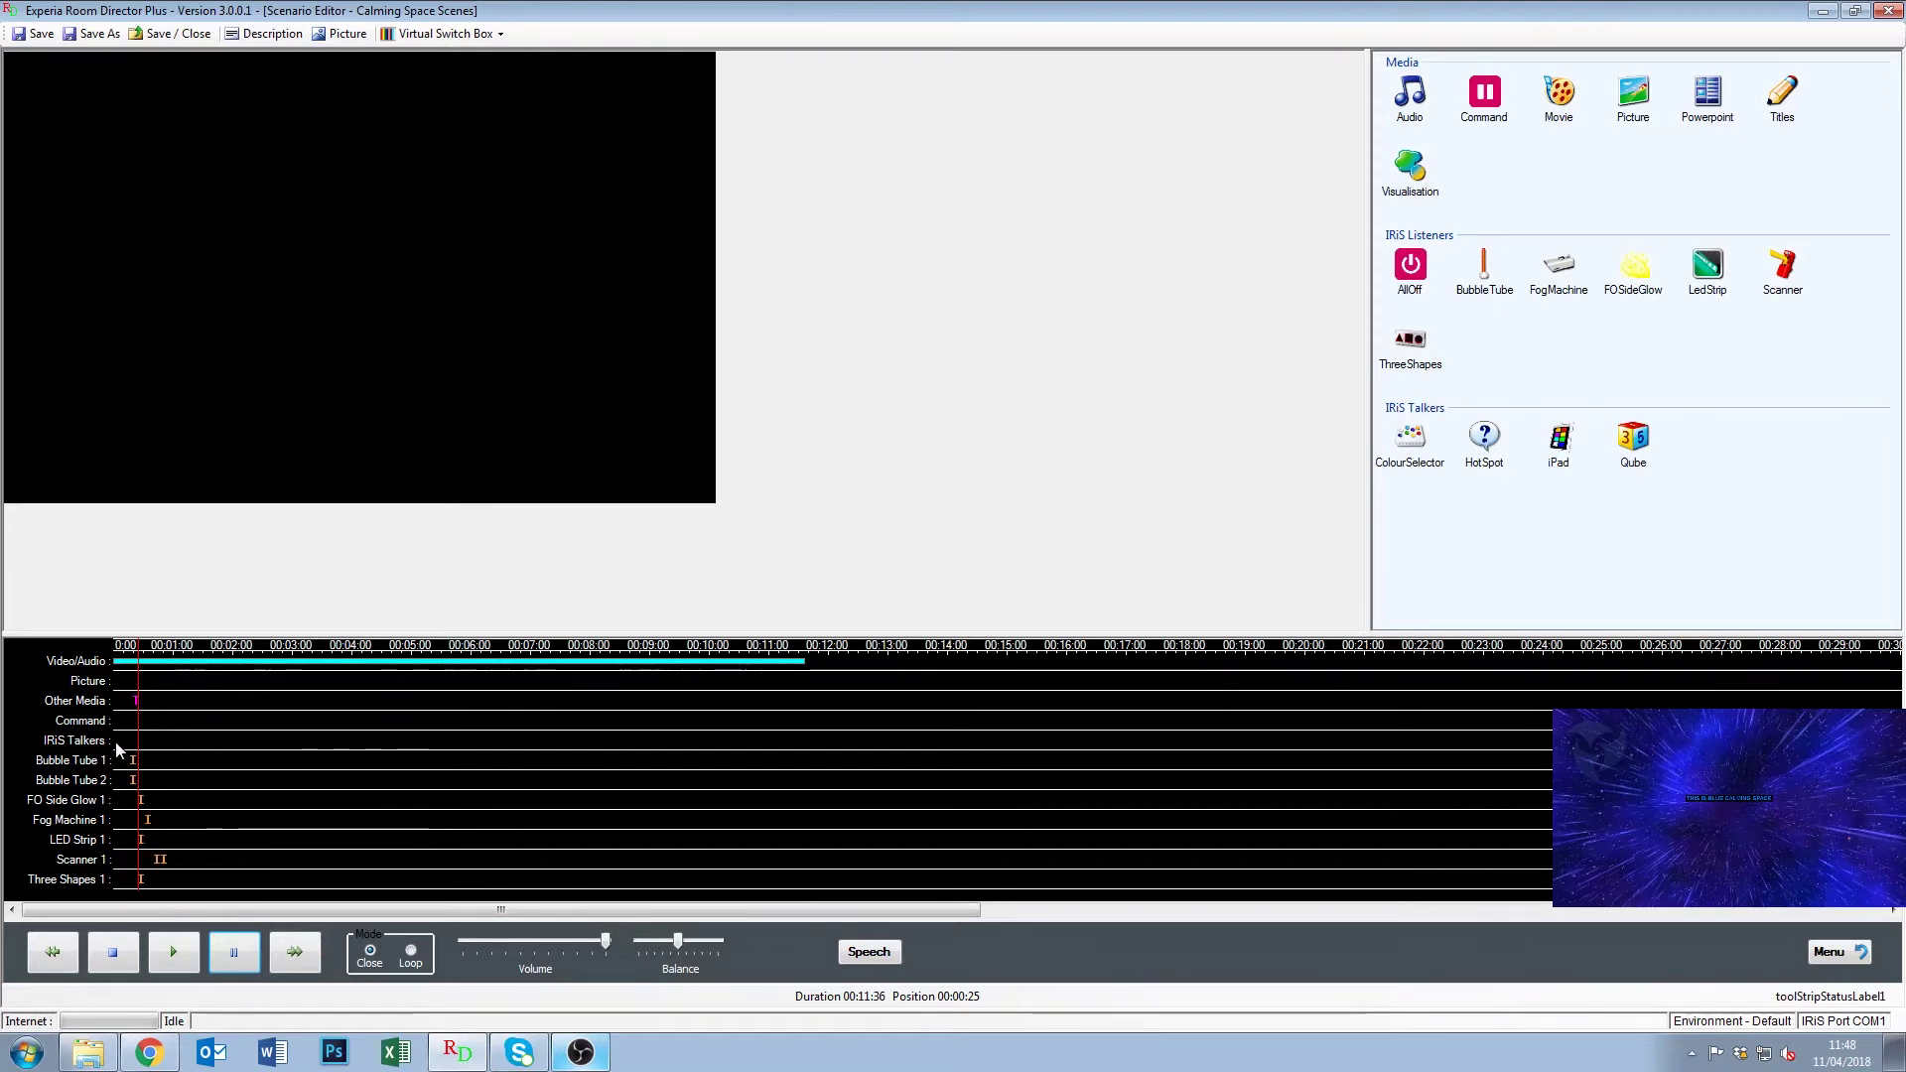
# Copy all the IRiS device events on the Bubble Tube to Three Shapes tracks and paste them at about 00:01:20.
pyautogui.moveTo(115, 742); pyautogui.dragTo(205, 870)
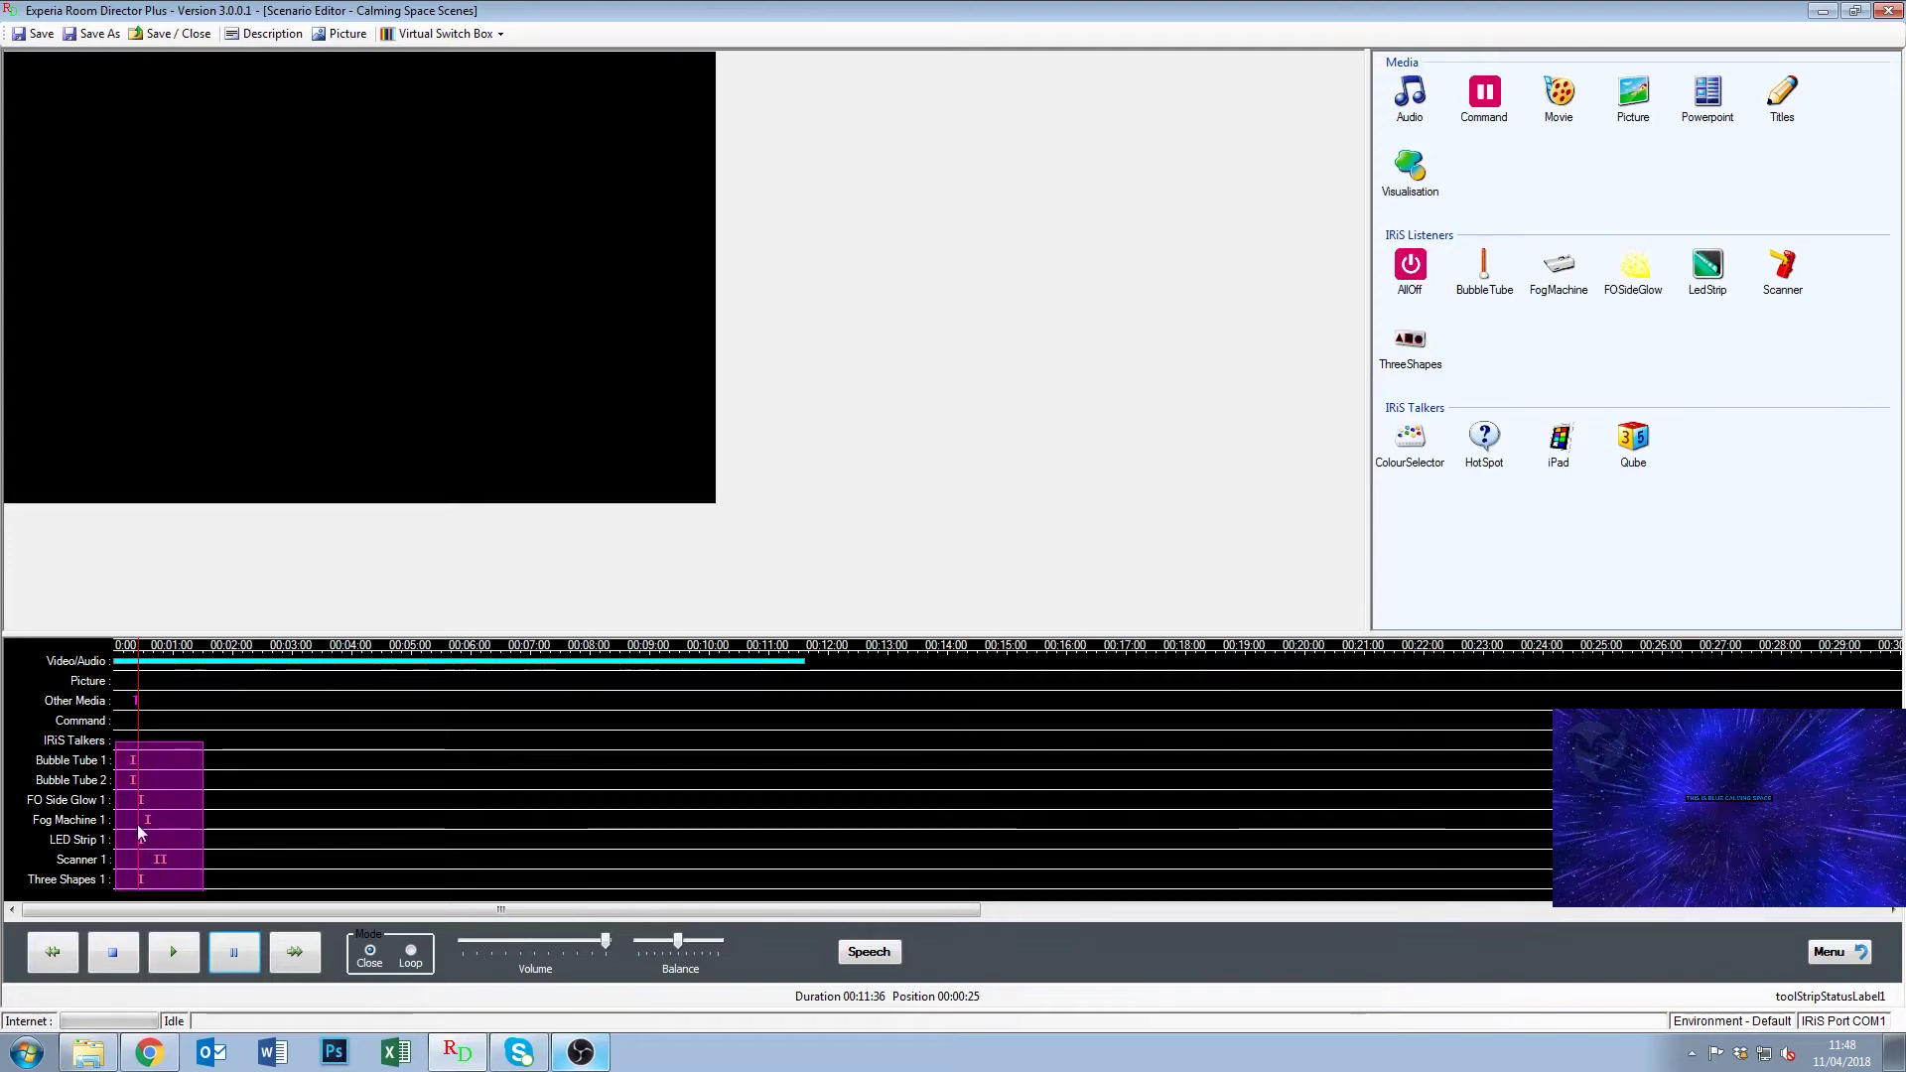
pyautogui.rightClick(151, 822)
pyautogui.click(174, 899)
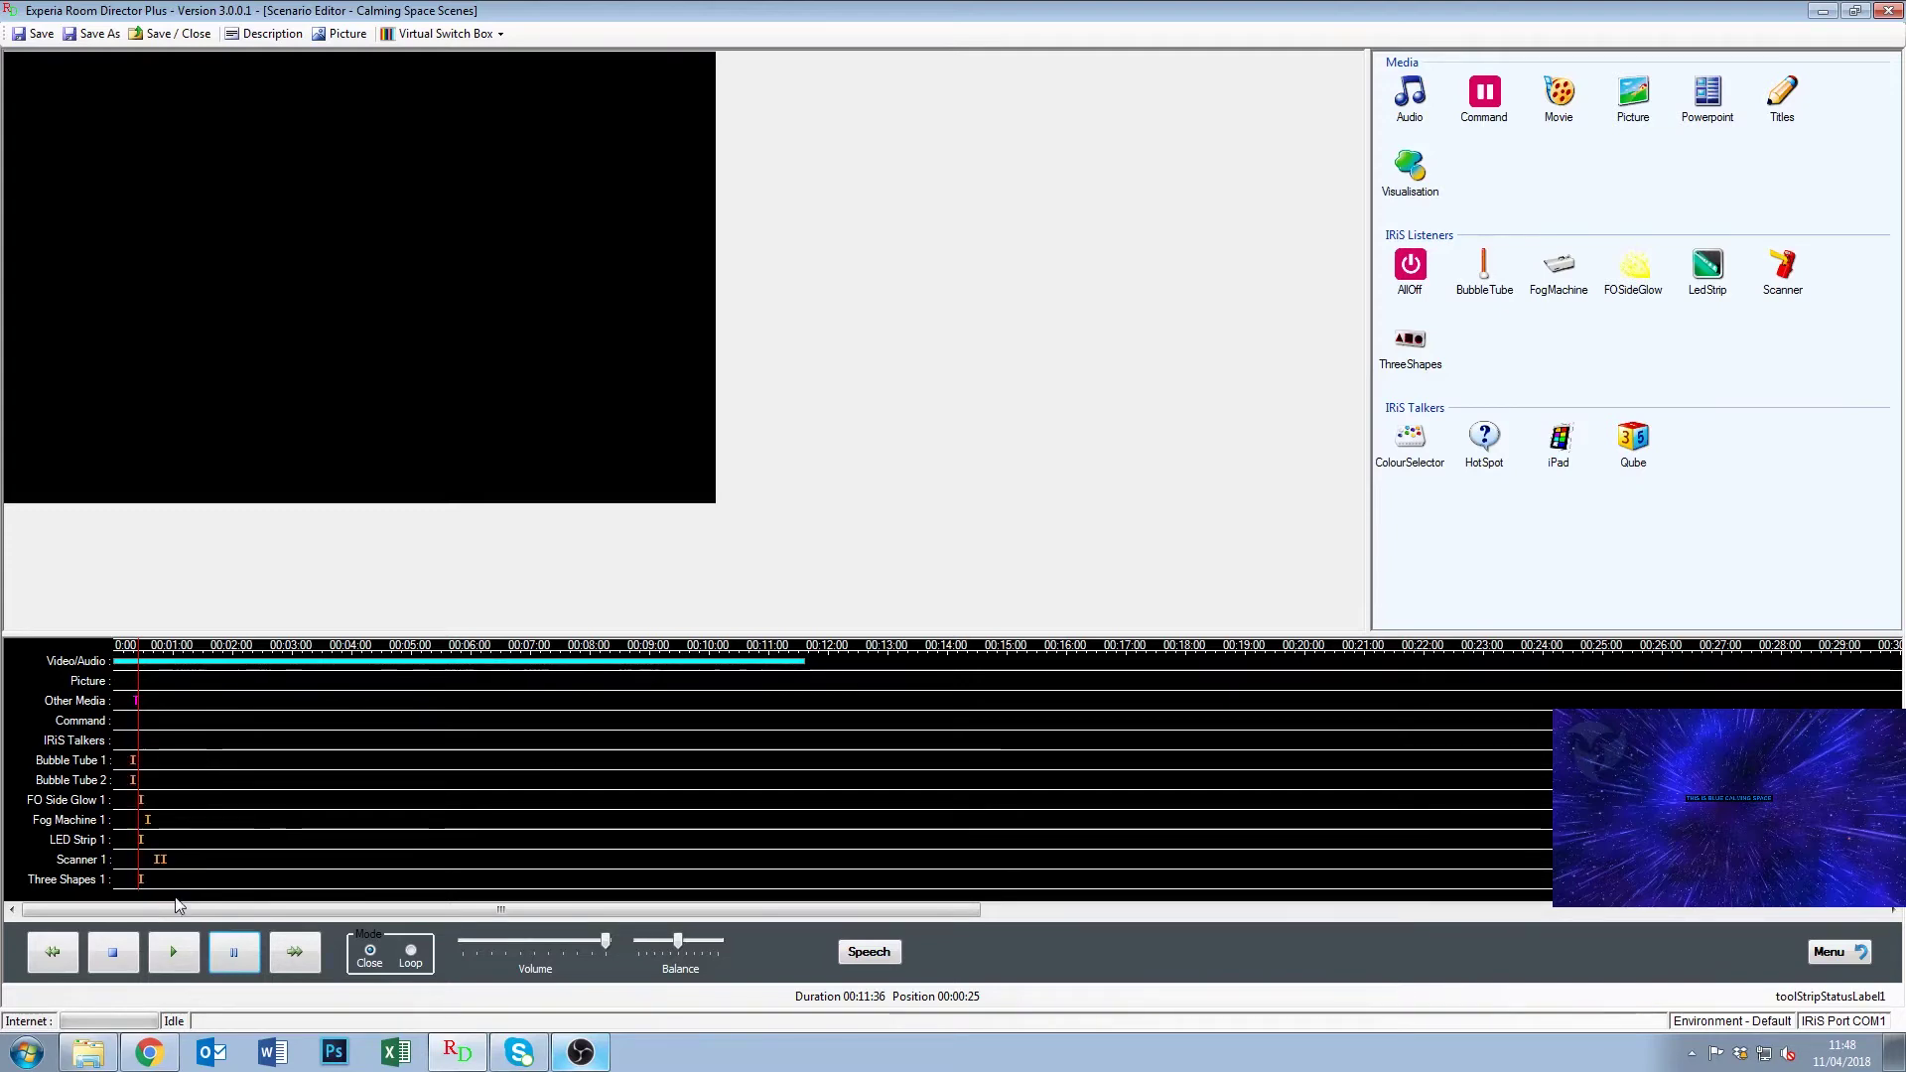
pyautogui.click(196, 657)
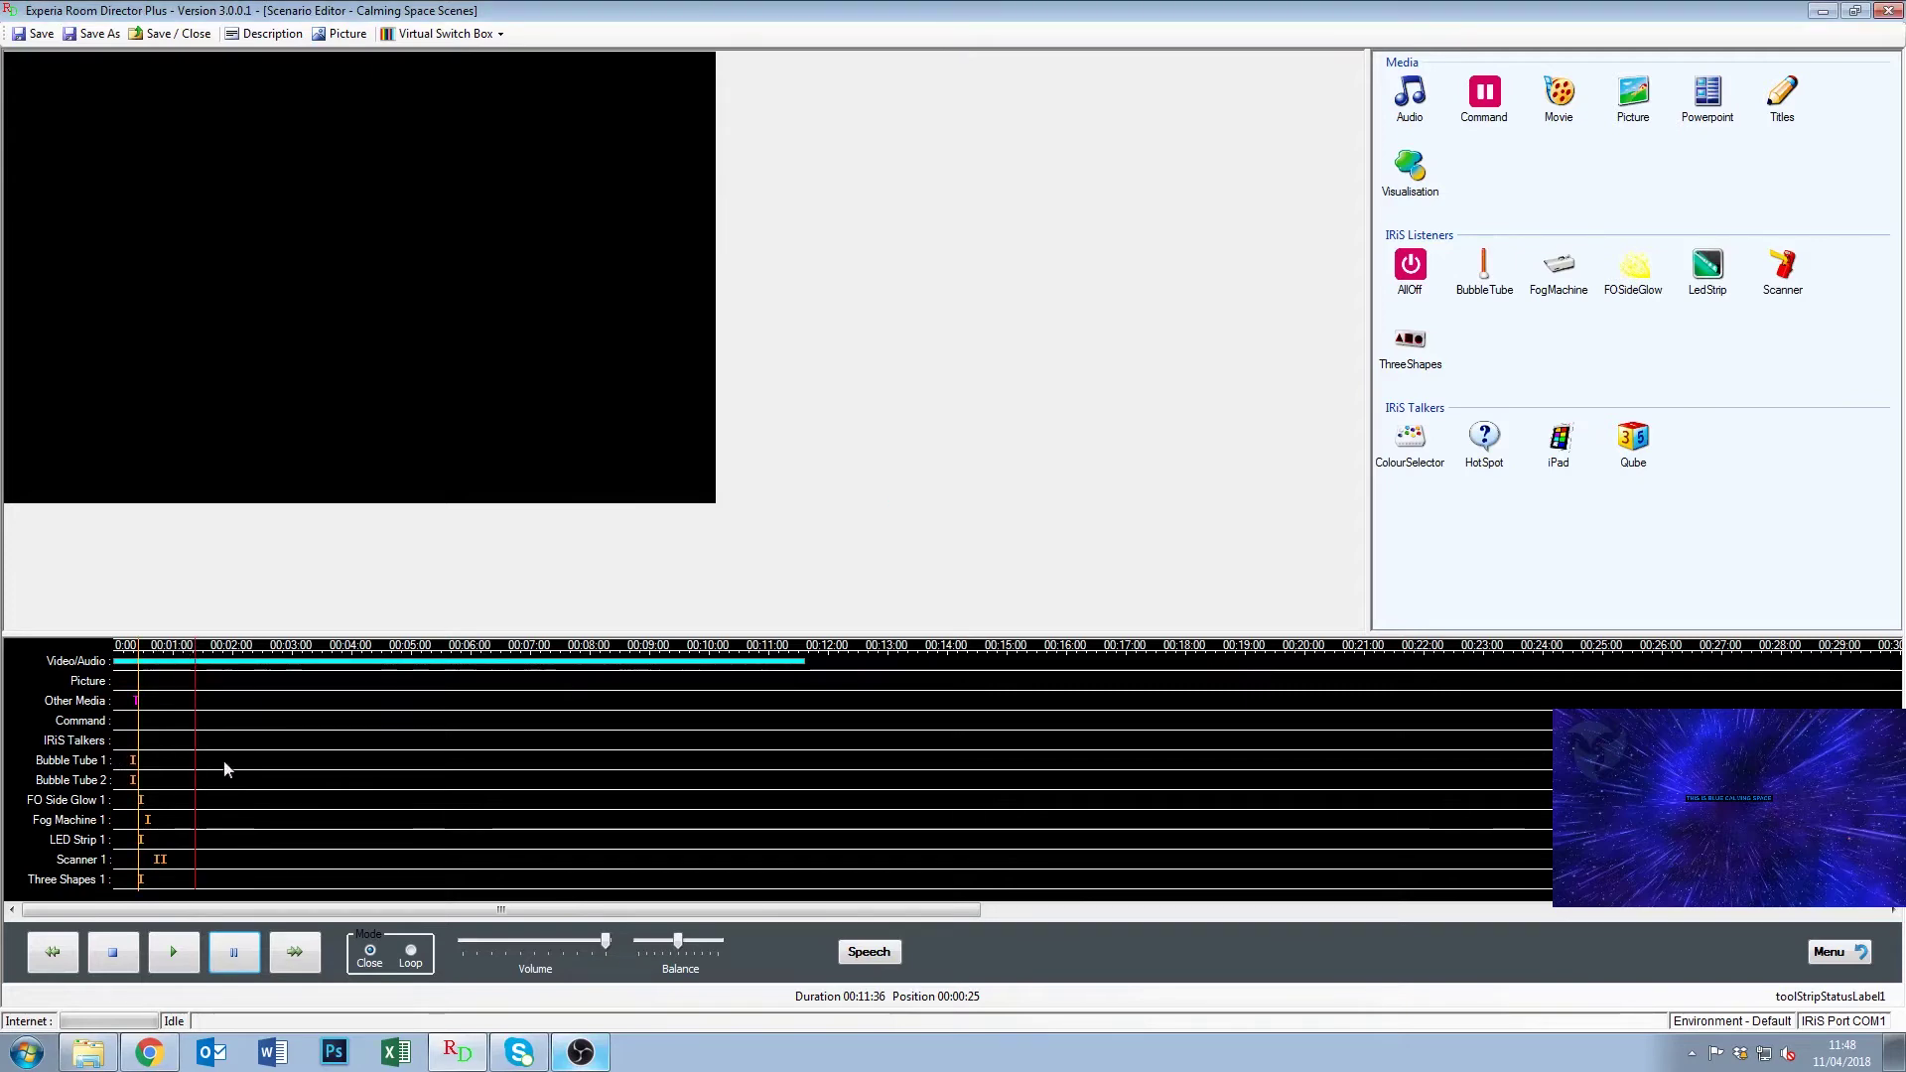
pyautogui.rightClick(226, 801)
pyautogui.click(244, 899)
# Copy both sets of IRiS device events together and paste them at about 00:02:20.
pyautogui.moveTo(107, 737); pyautogui.dragTo(264, 899)
pyautogui.rightClick(231, 849)
pyautogui.click(254, 934)
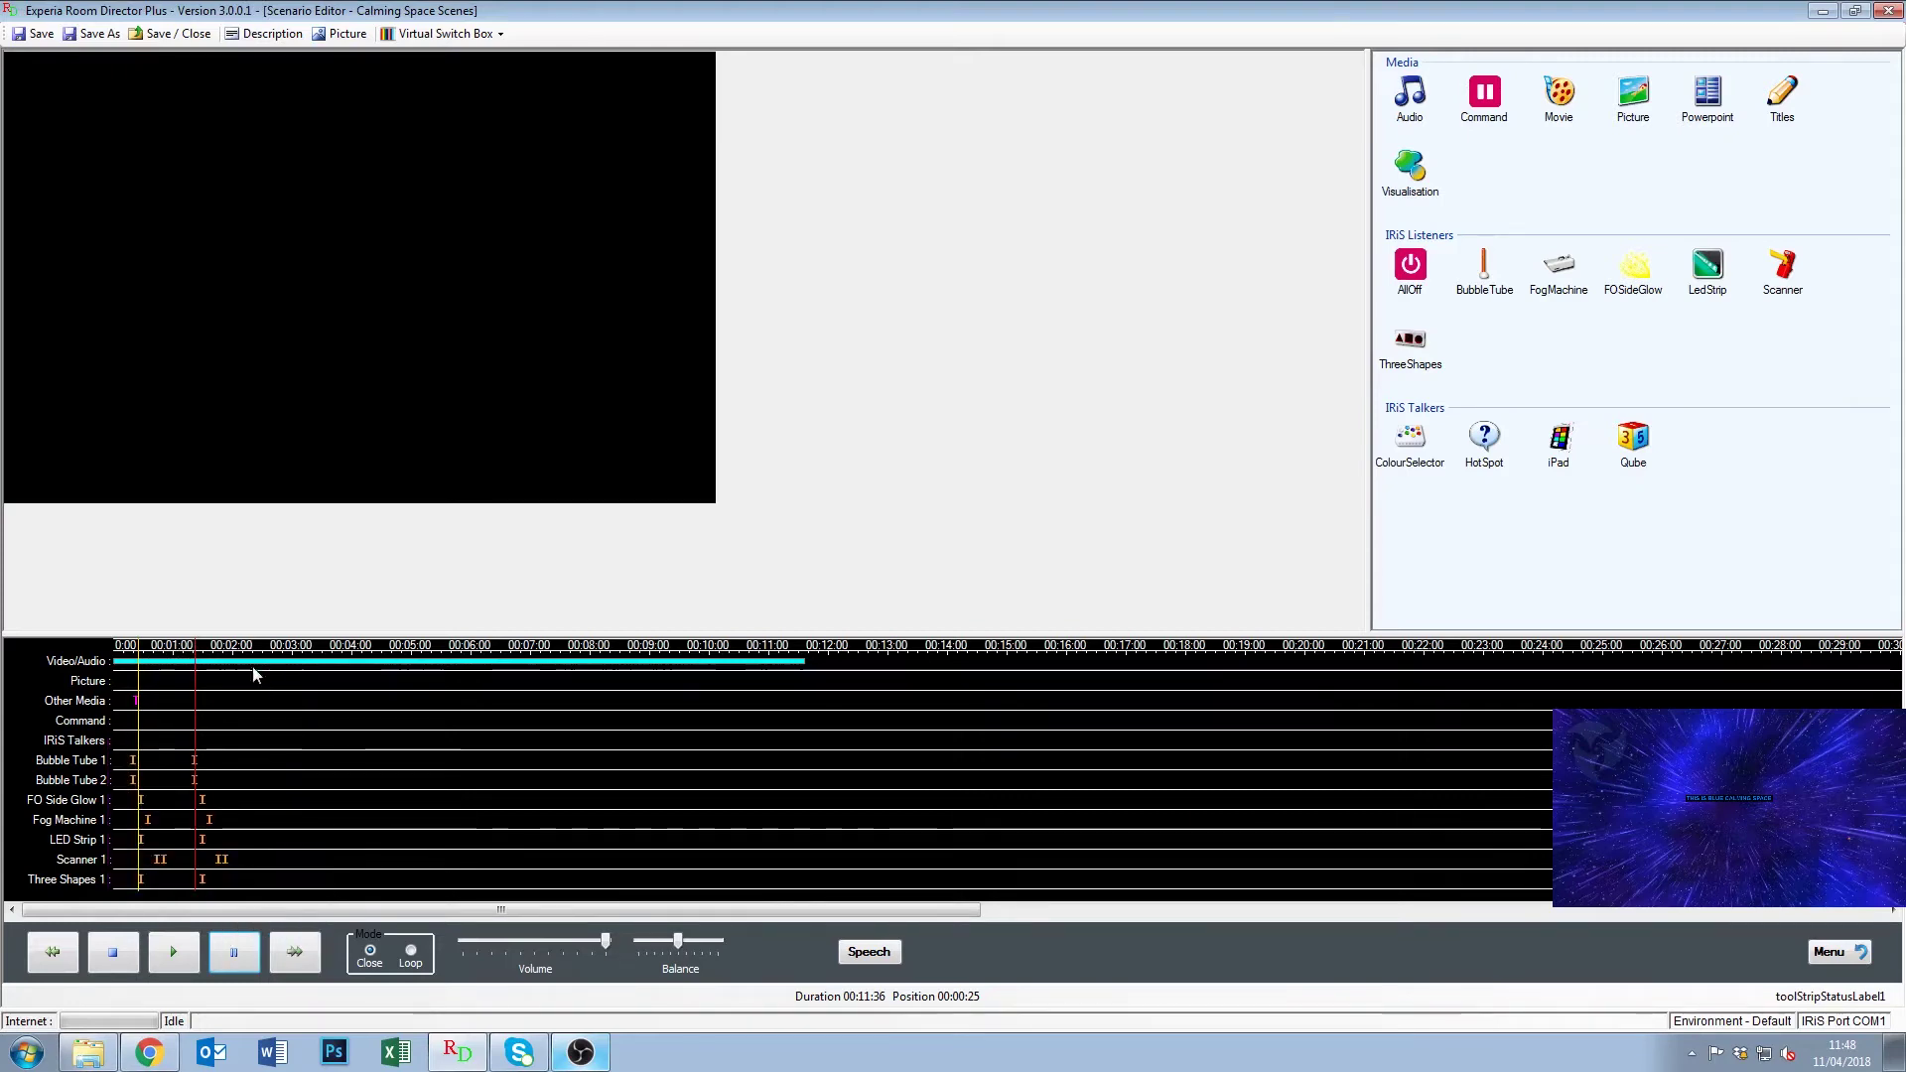
pyautogui.click(252, 659)
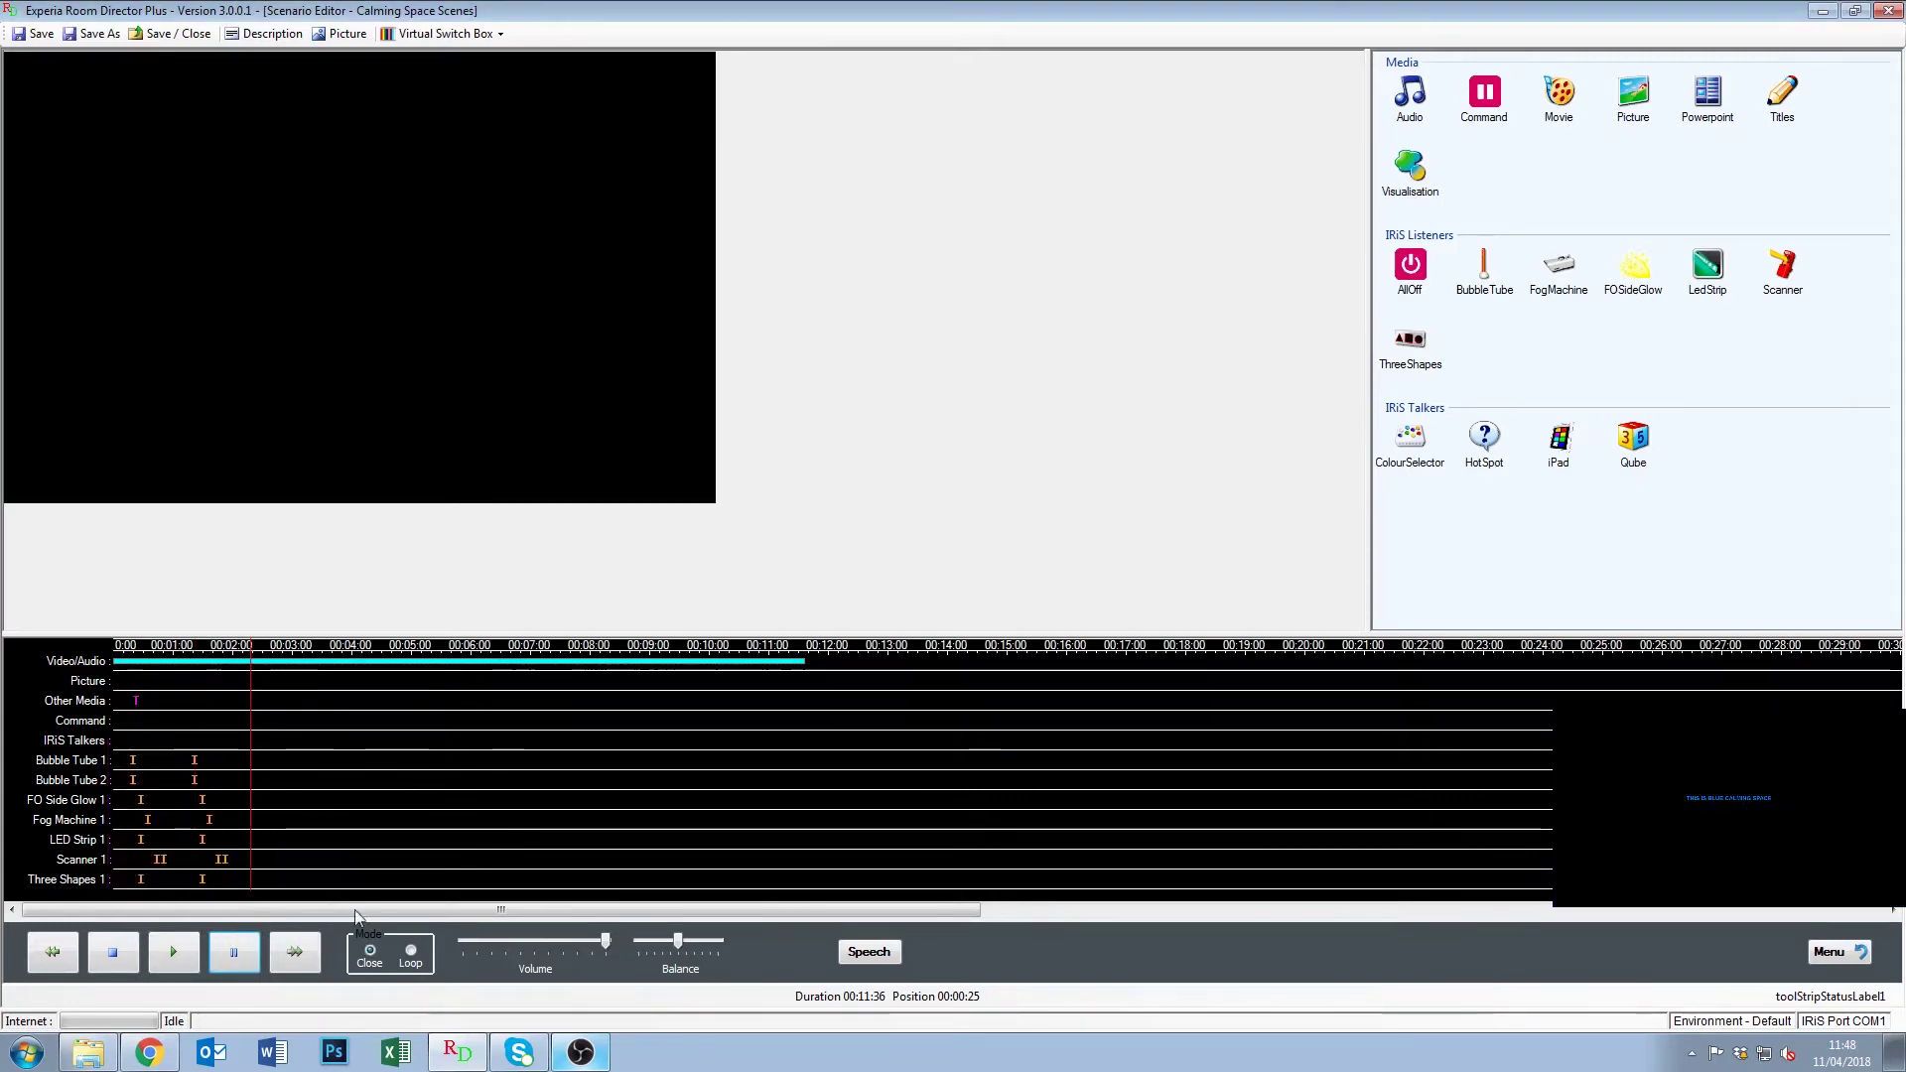
pyautogui.rightClick(323, 818)
pyautogui.click(344, 918)
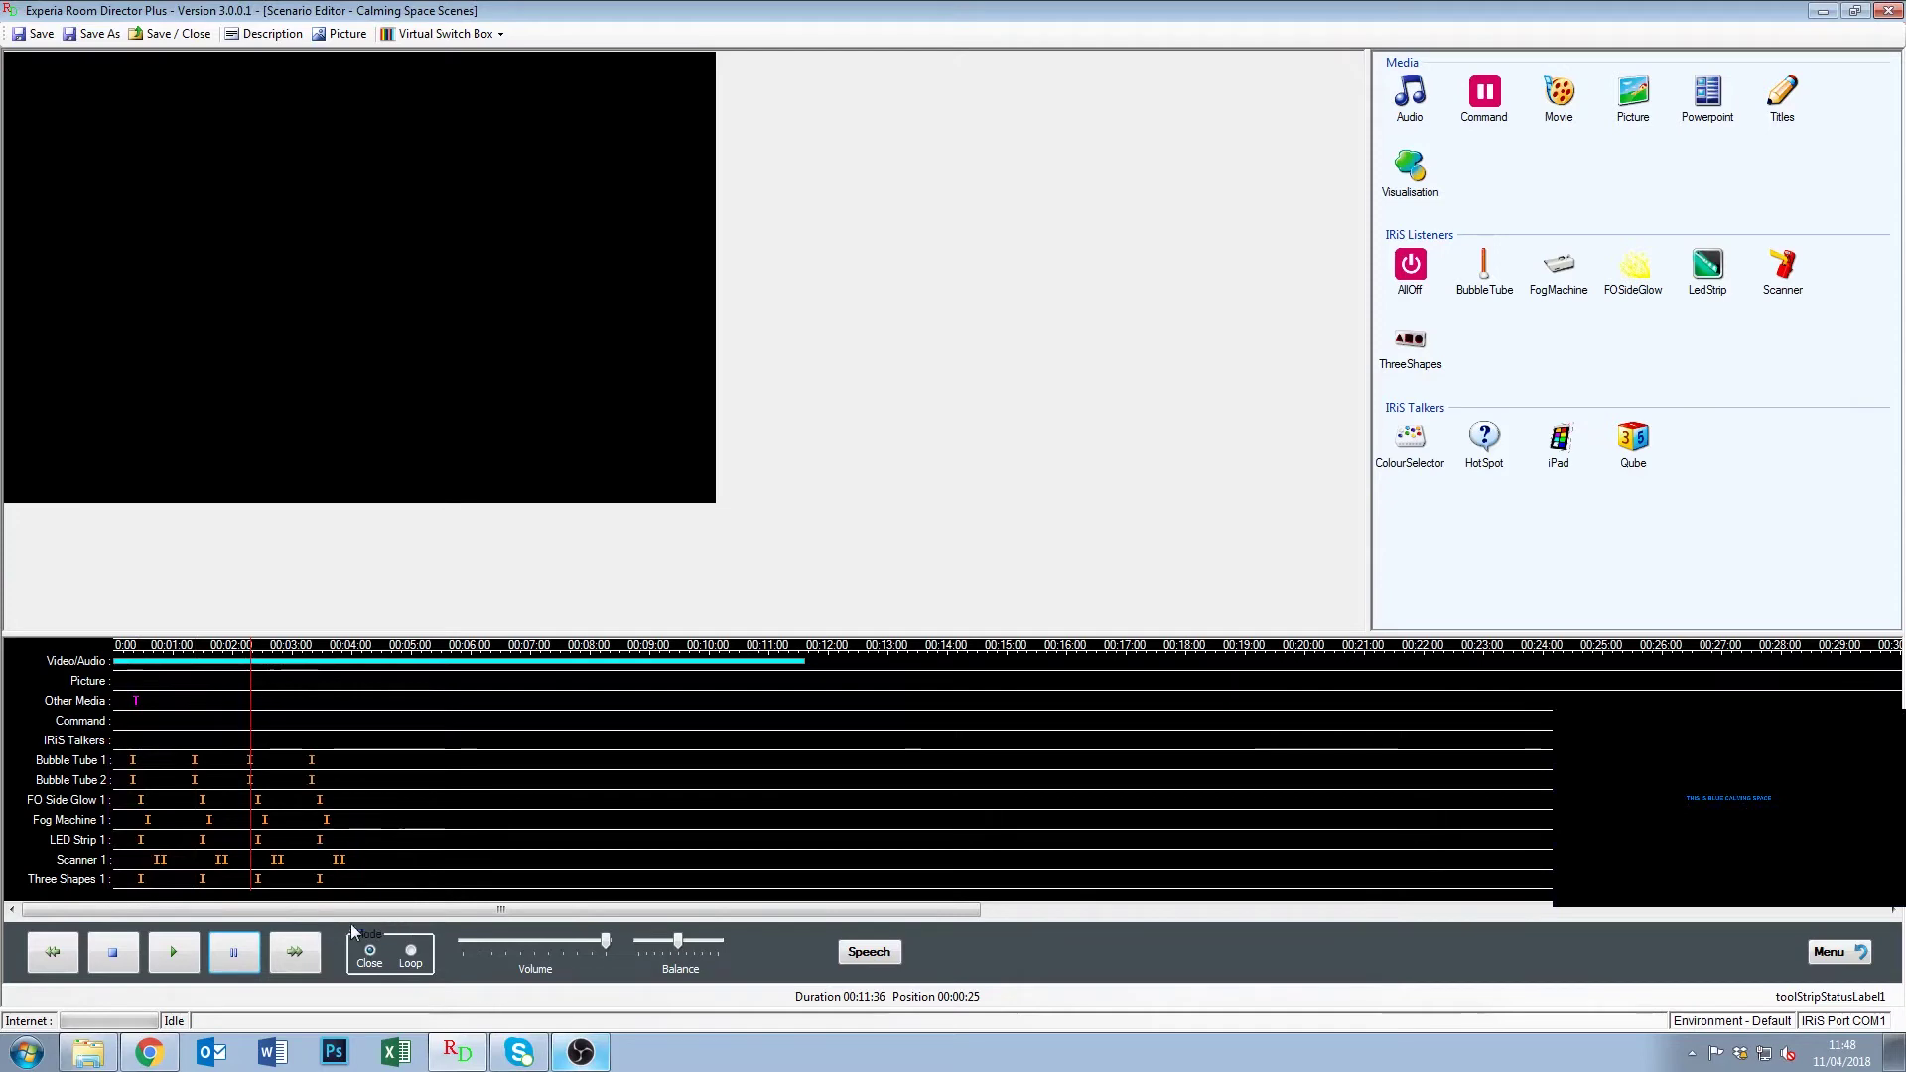
# Delete the space video from the Video/Audio track and stop playback to return to 00:00:00.
pyautogui.rightClick(382, 667)
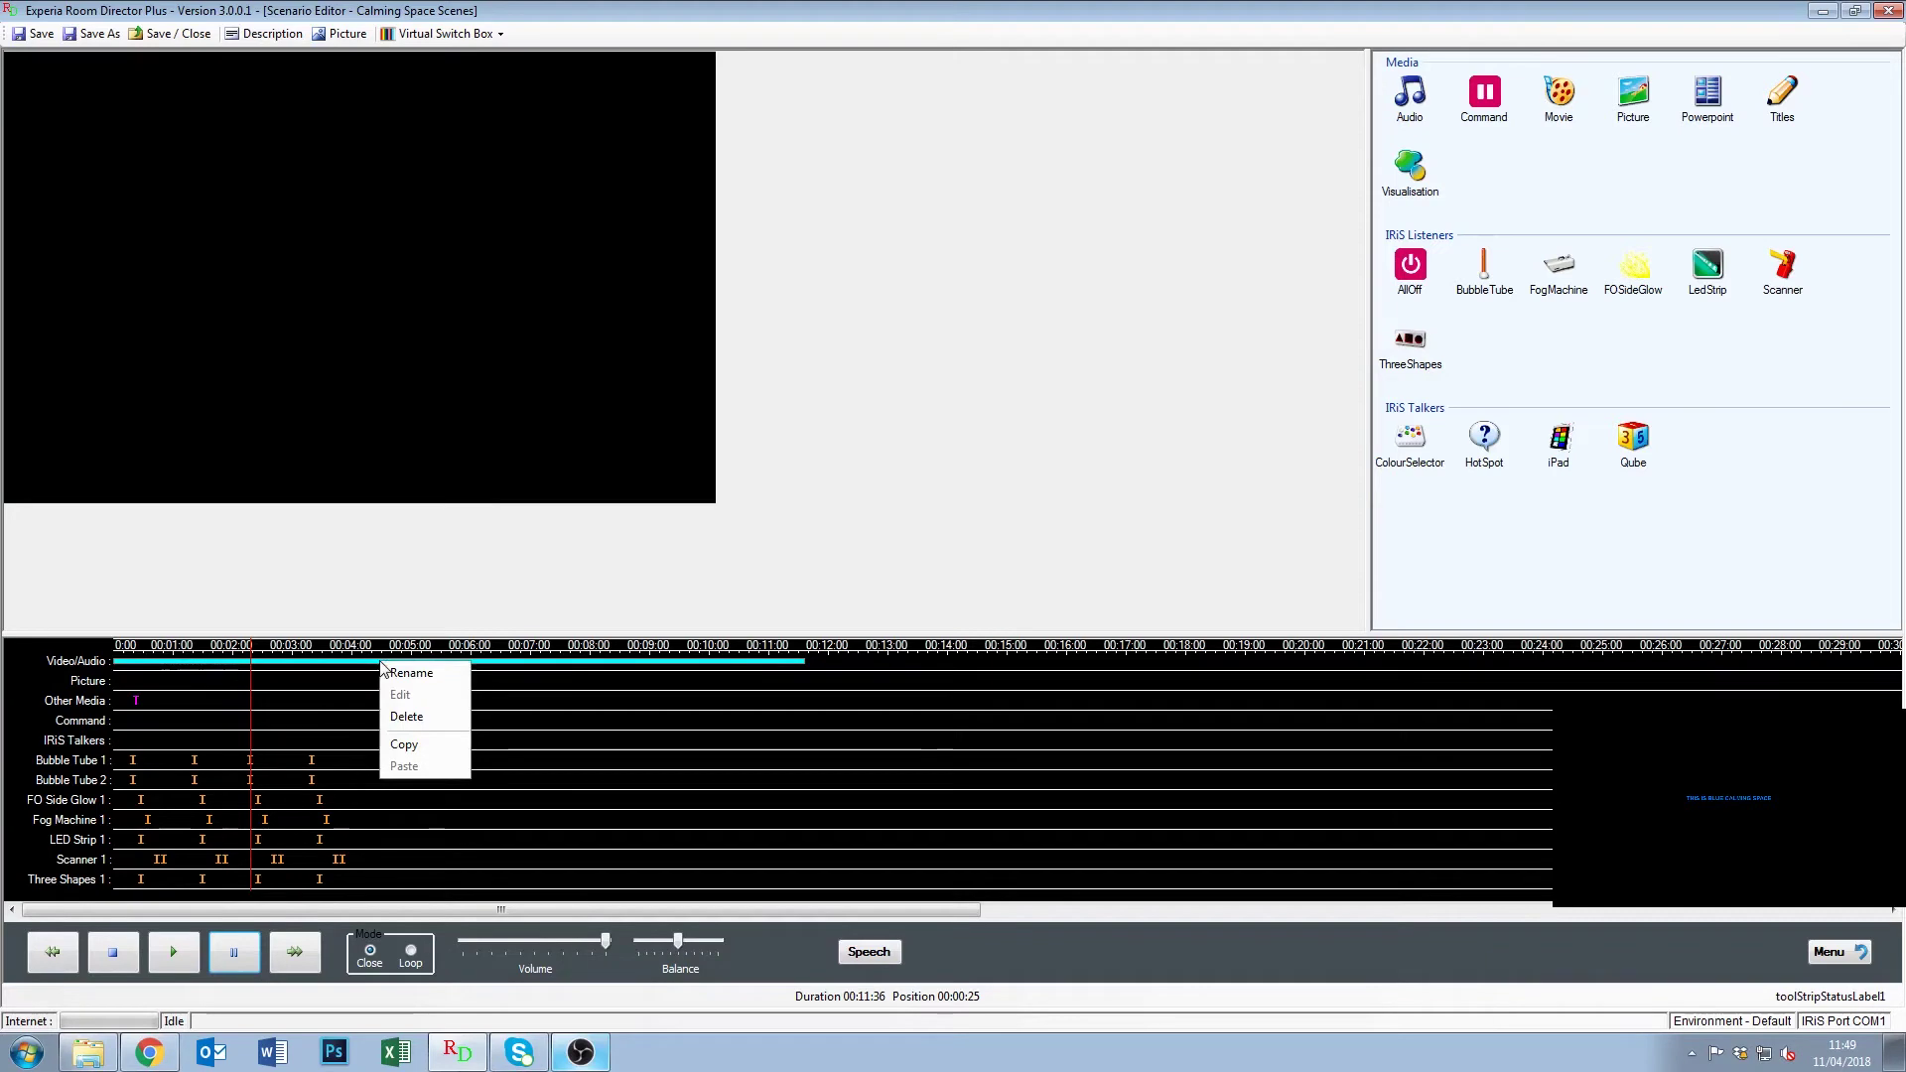
pyautogui.click(406, 716)
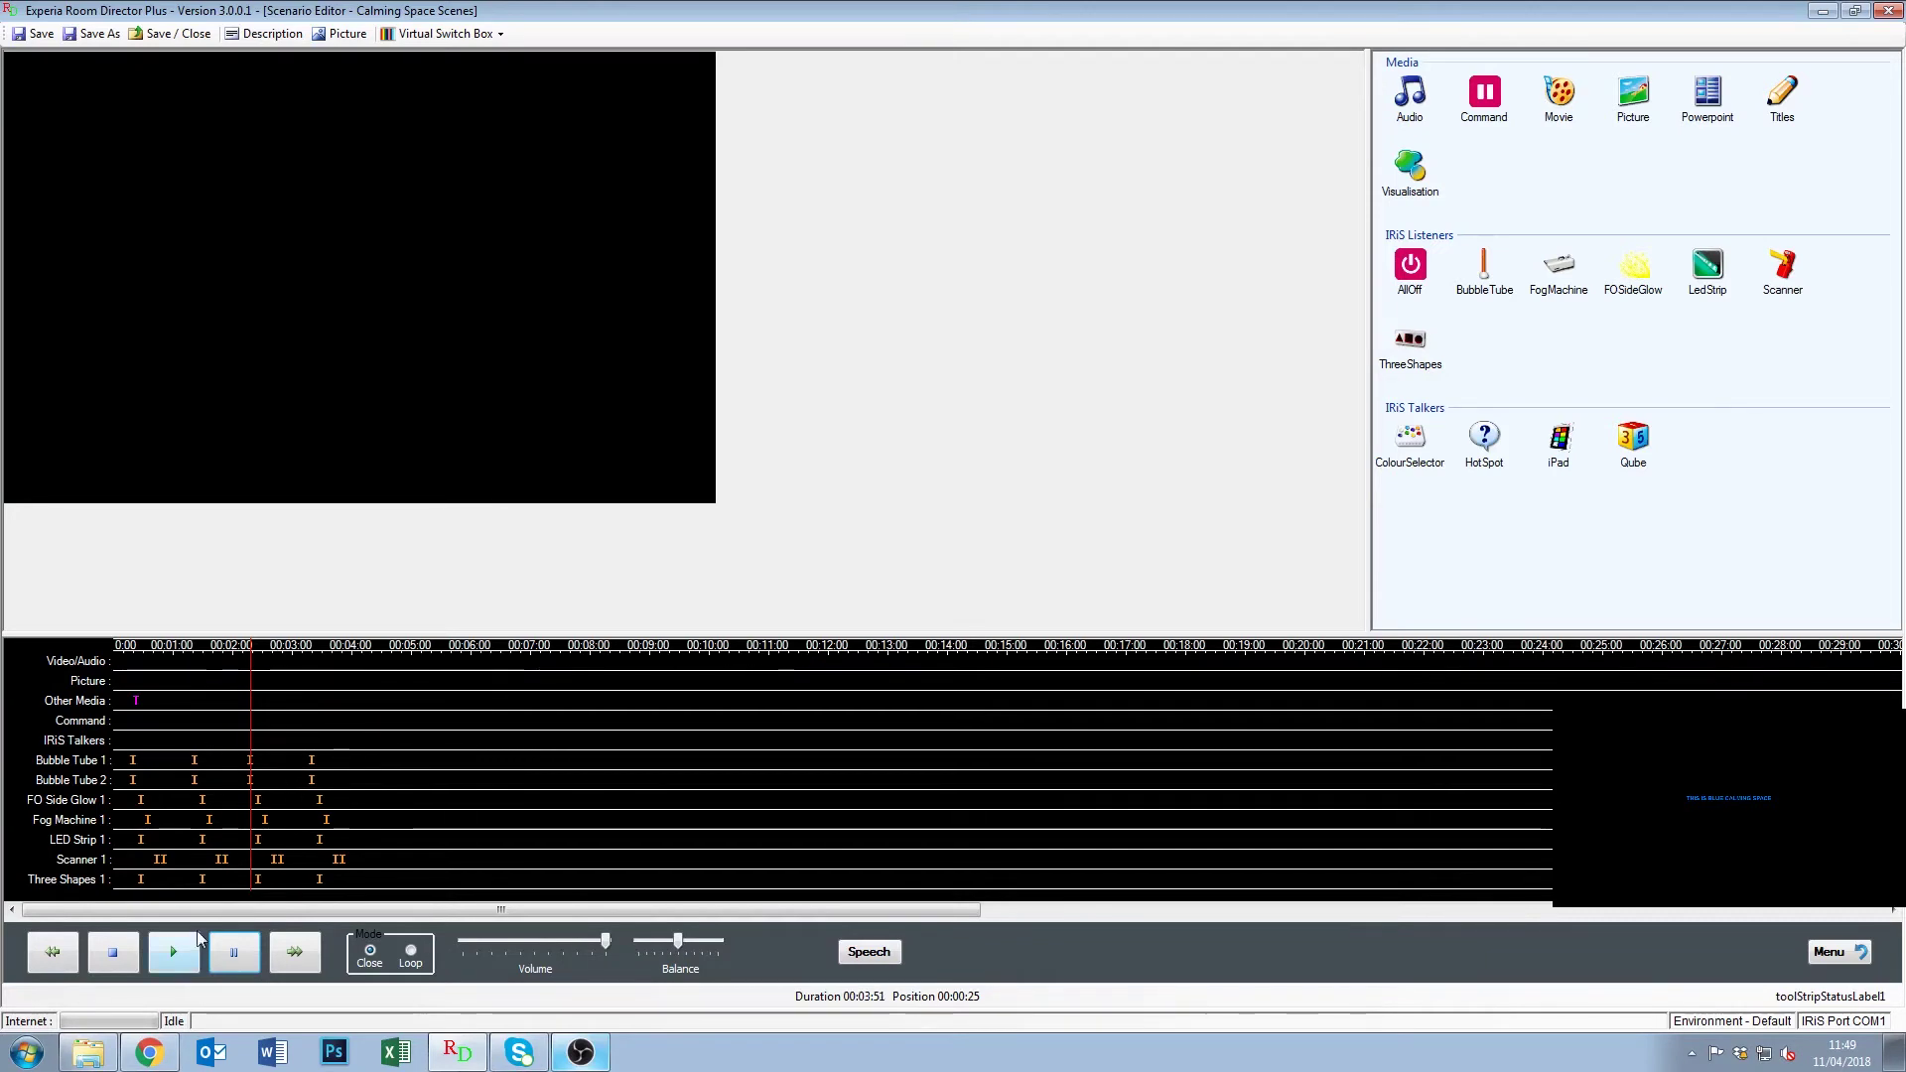
pyautogui.click(123, 959)
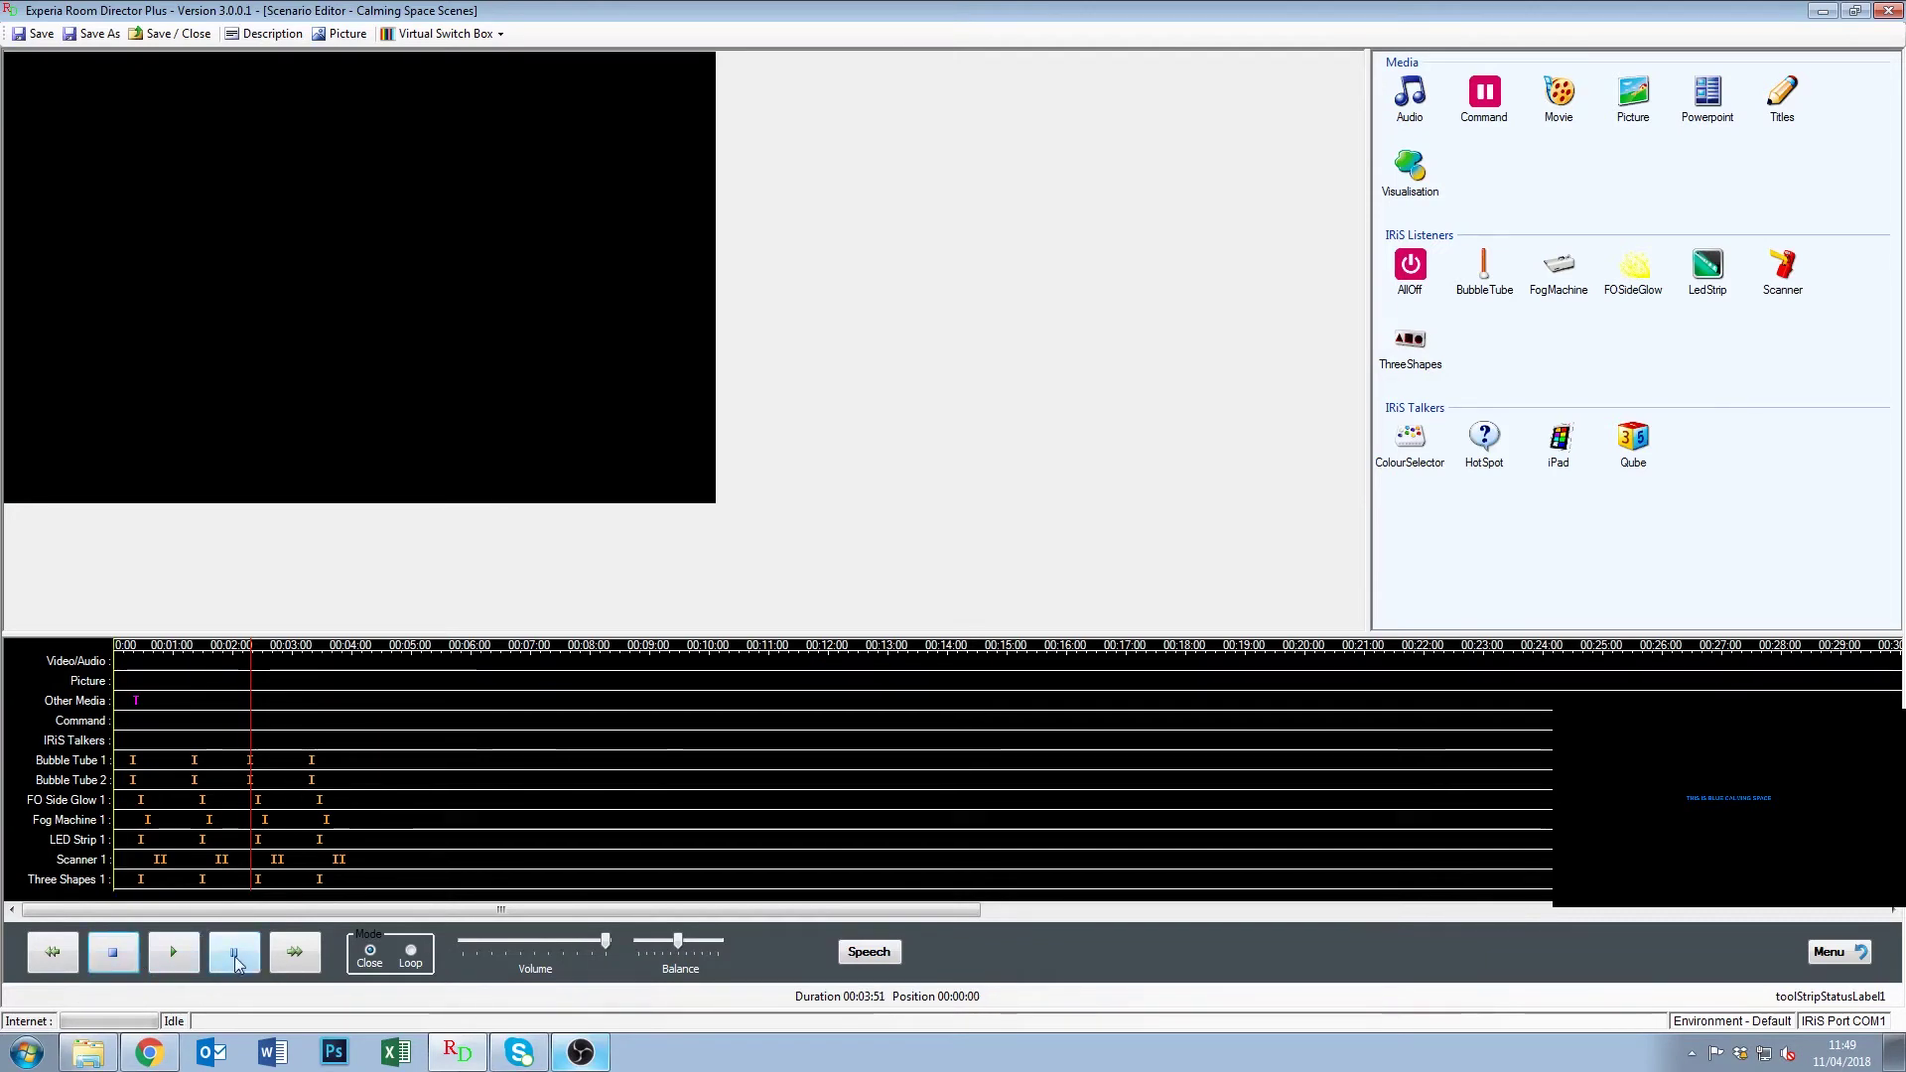
# Add the audio file "01 The Marriage of Figaro" to the timeline from Music > MP3 > Motzart on the Physical 2 (G:) drive.
pyautogui.click(1412, 95)
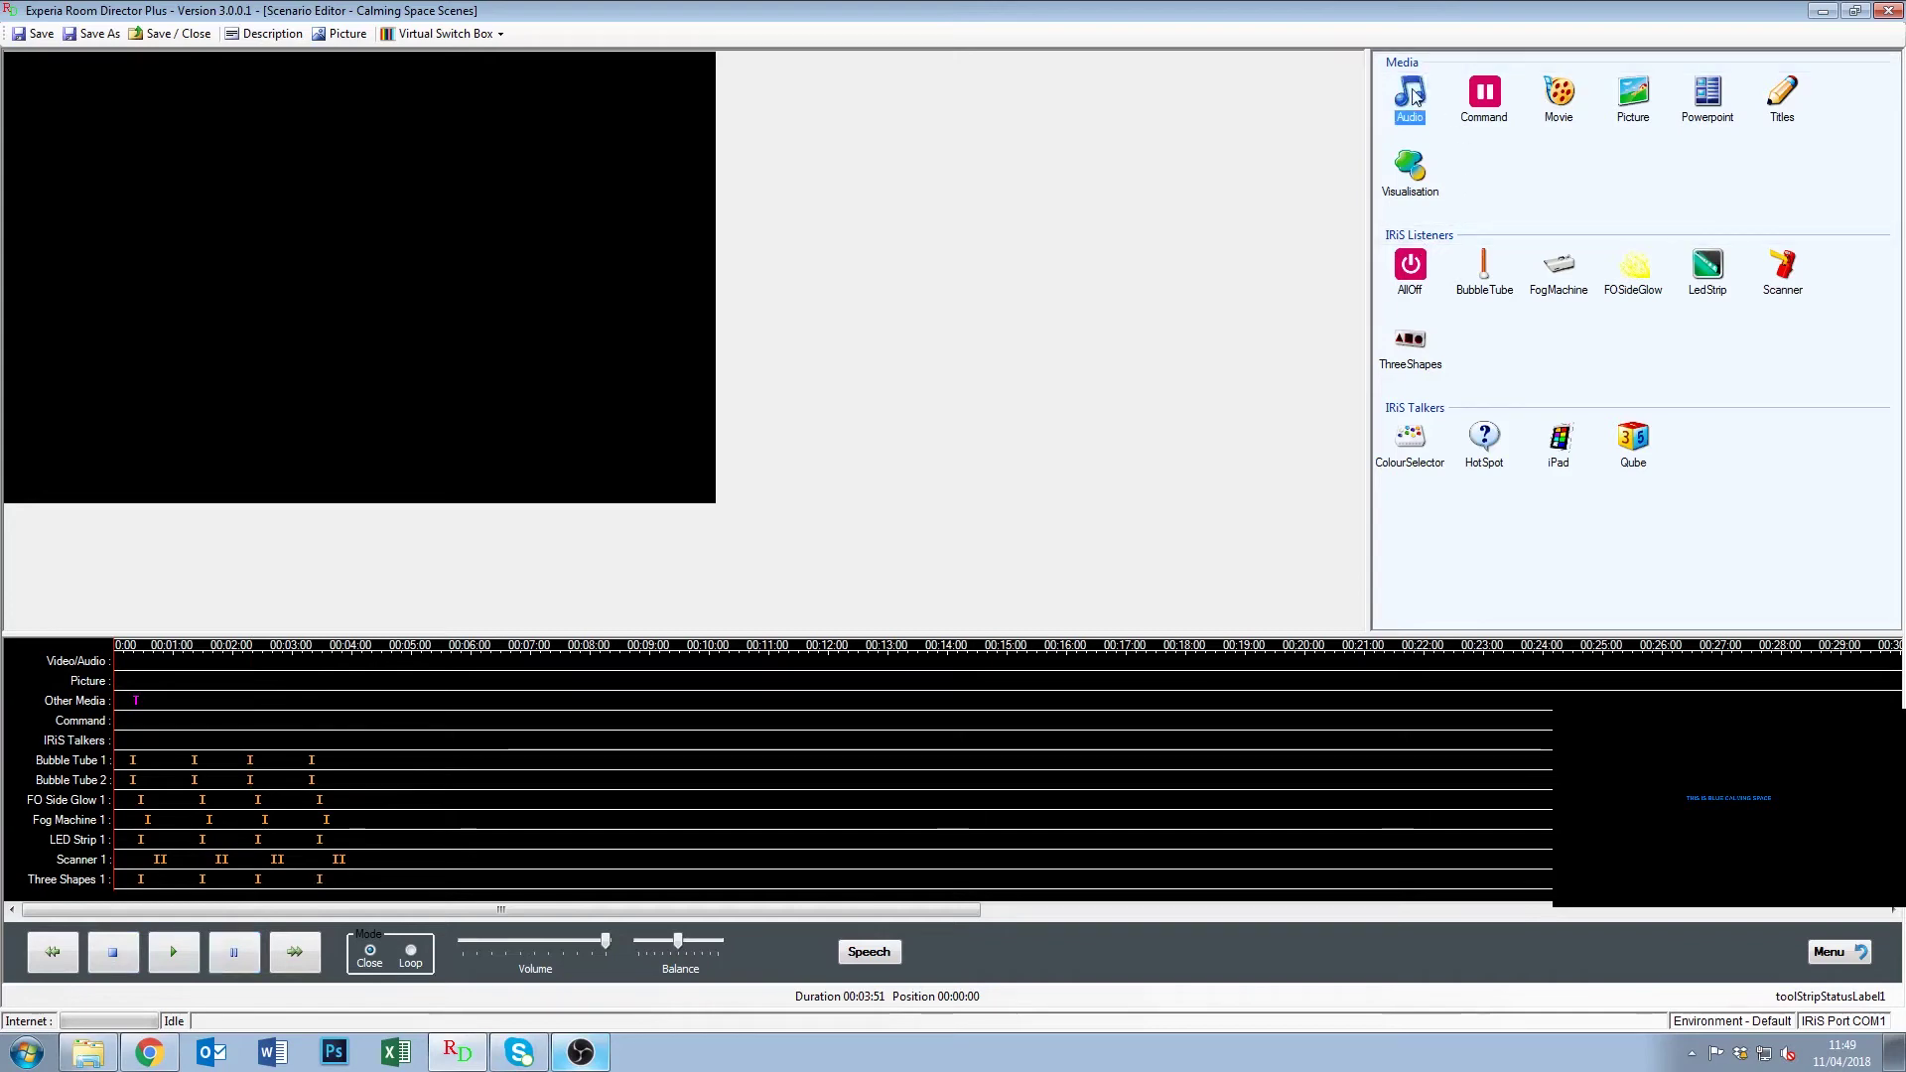
pyautogui.moveTo(1414, 94); pyautogui.dragTo(848, 797)
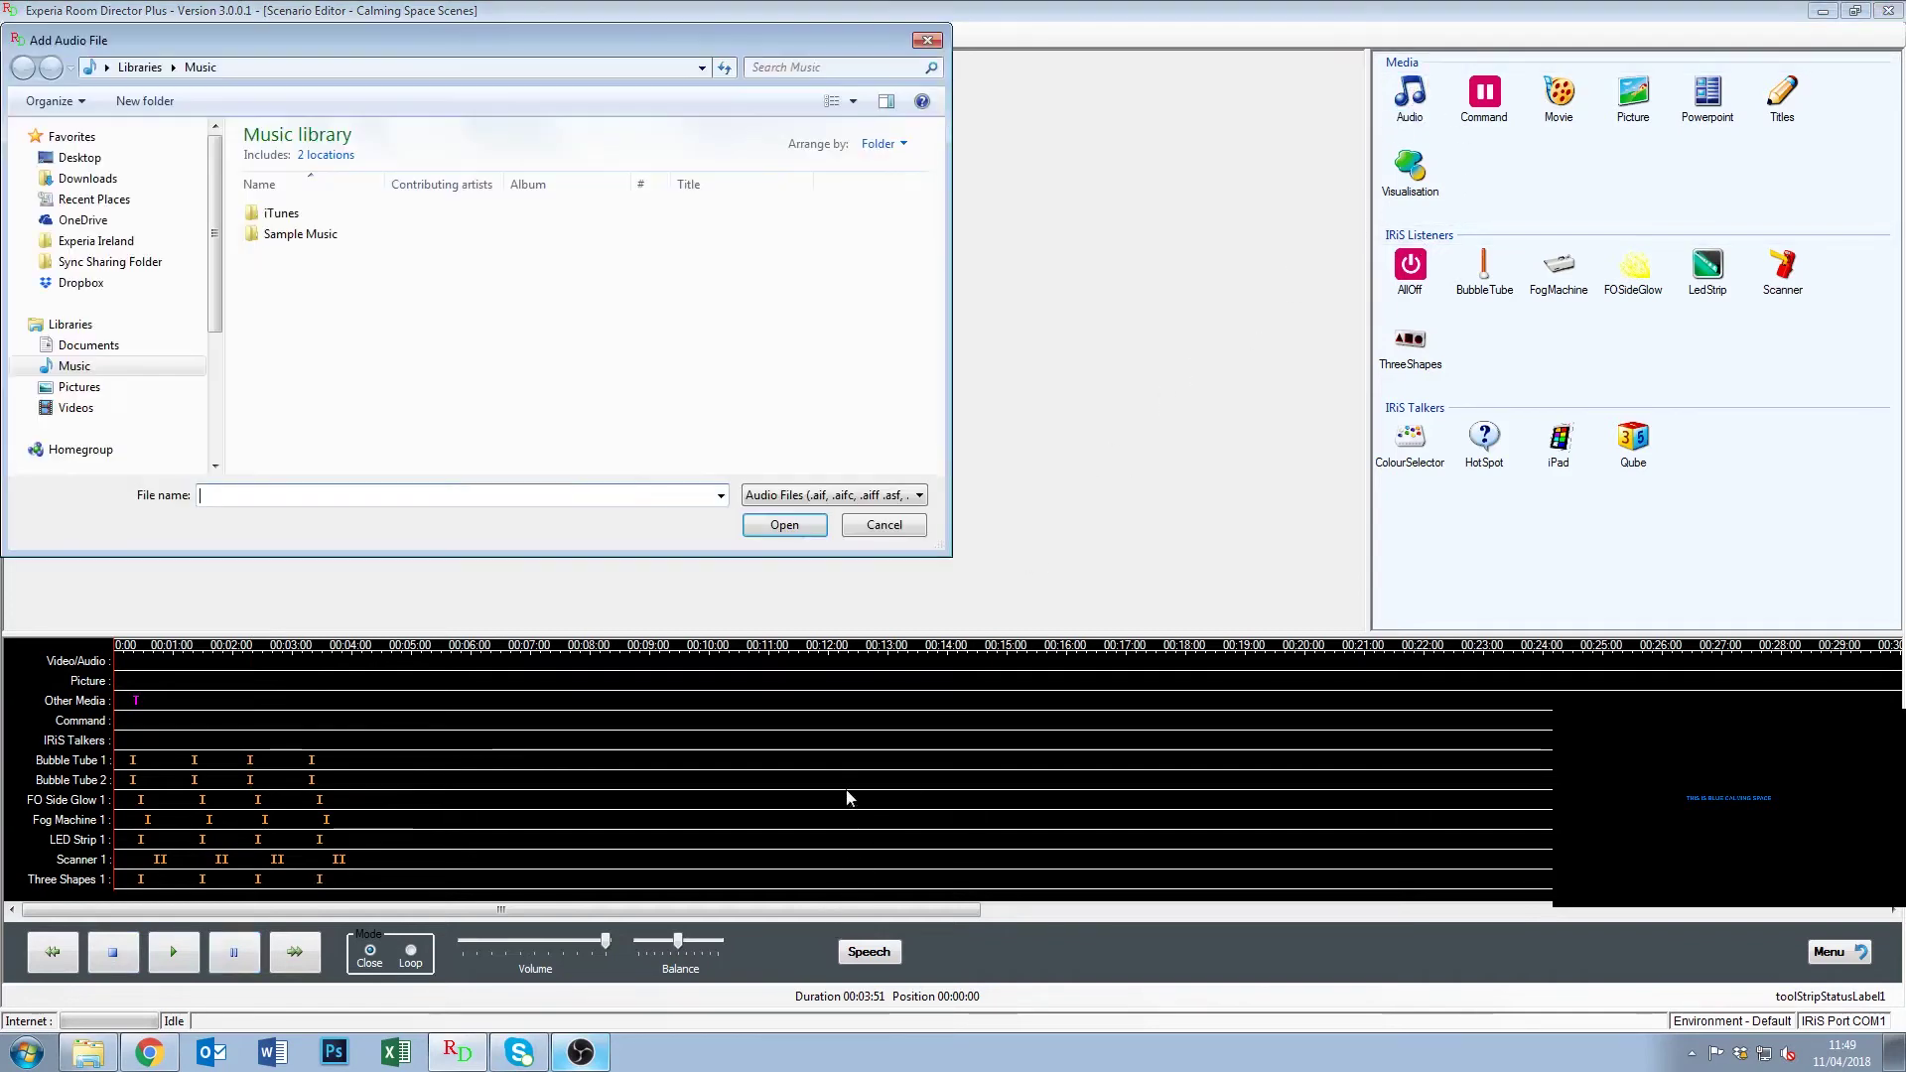
pyautogui.moveTo(217, 290); pyautogui.dragTo(202, 380)
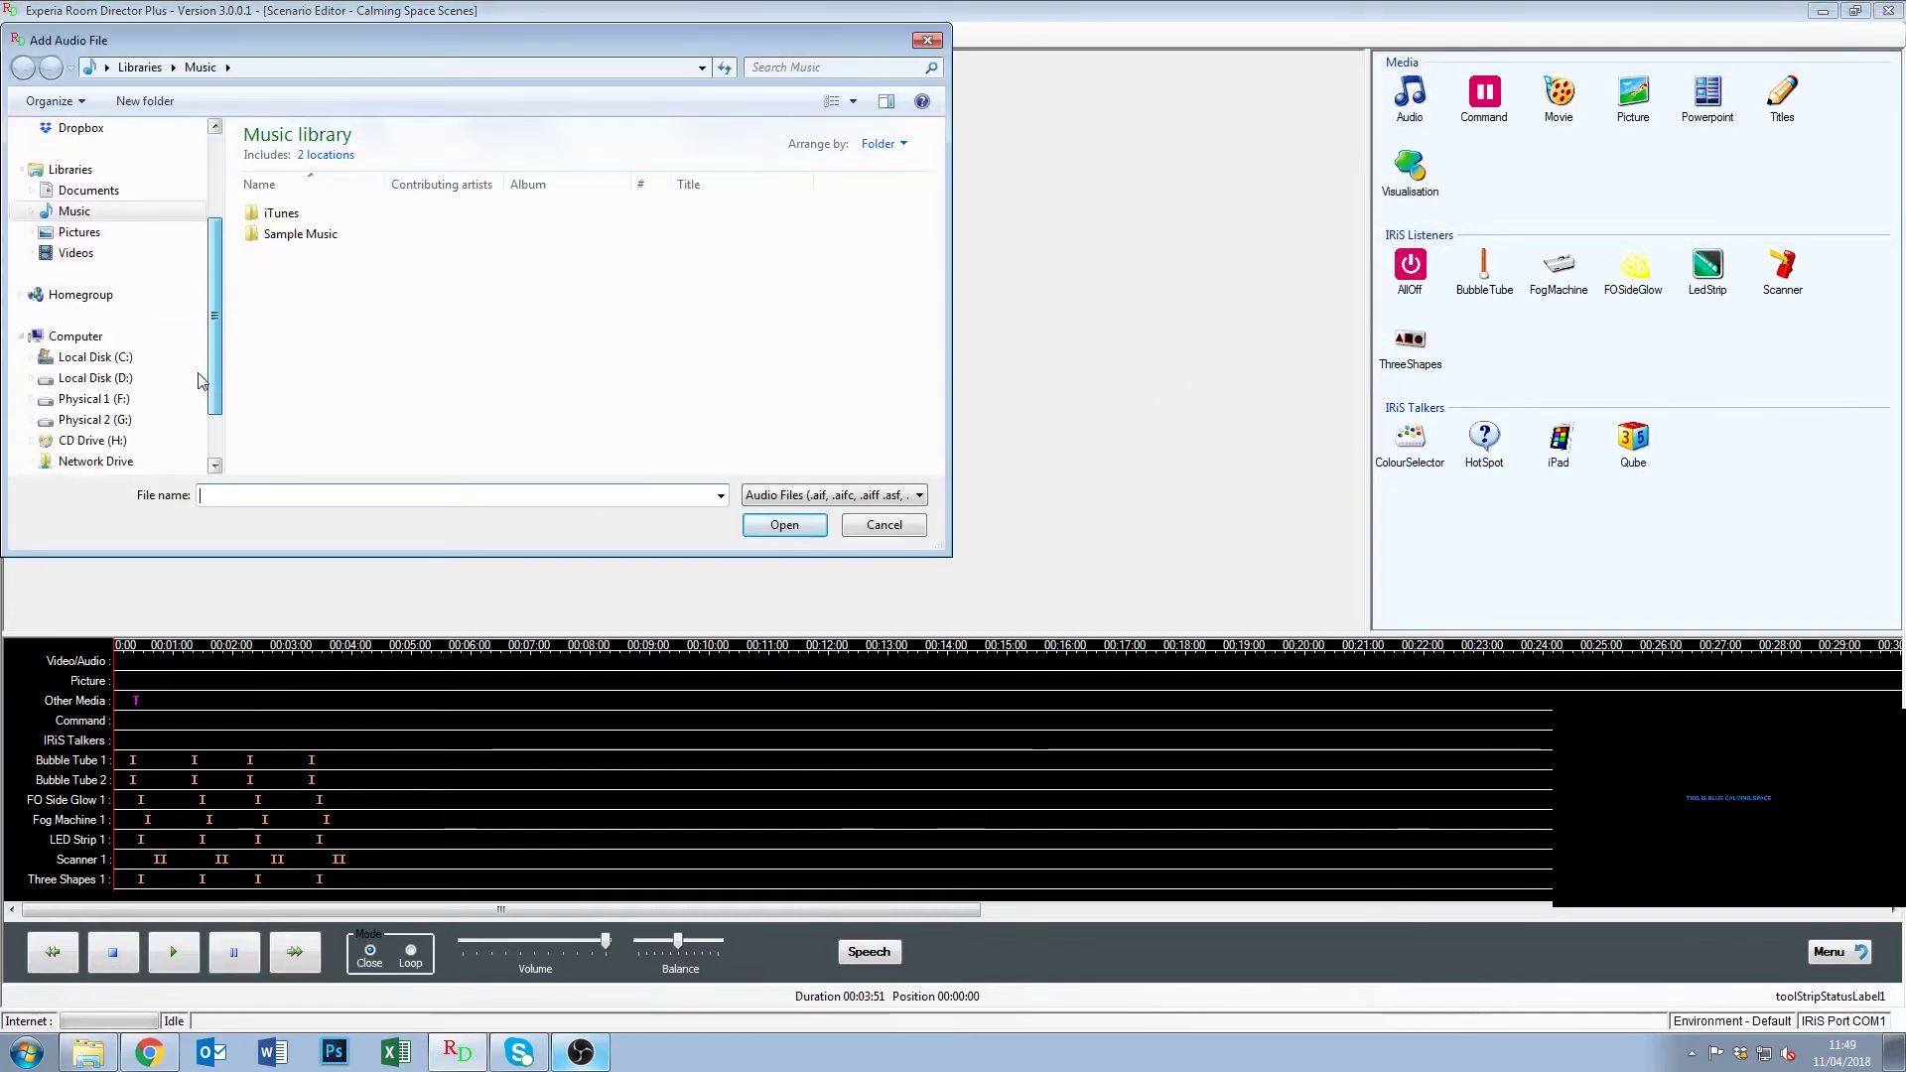
pyautogui.click(94, 399)
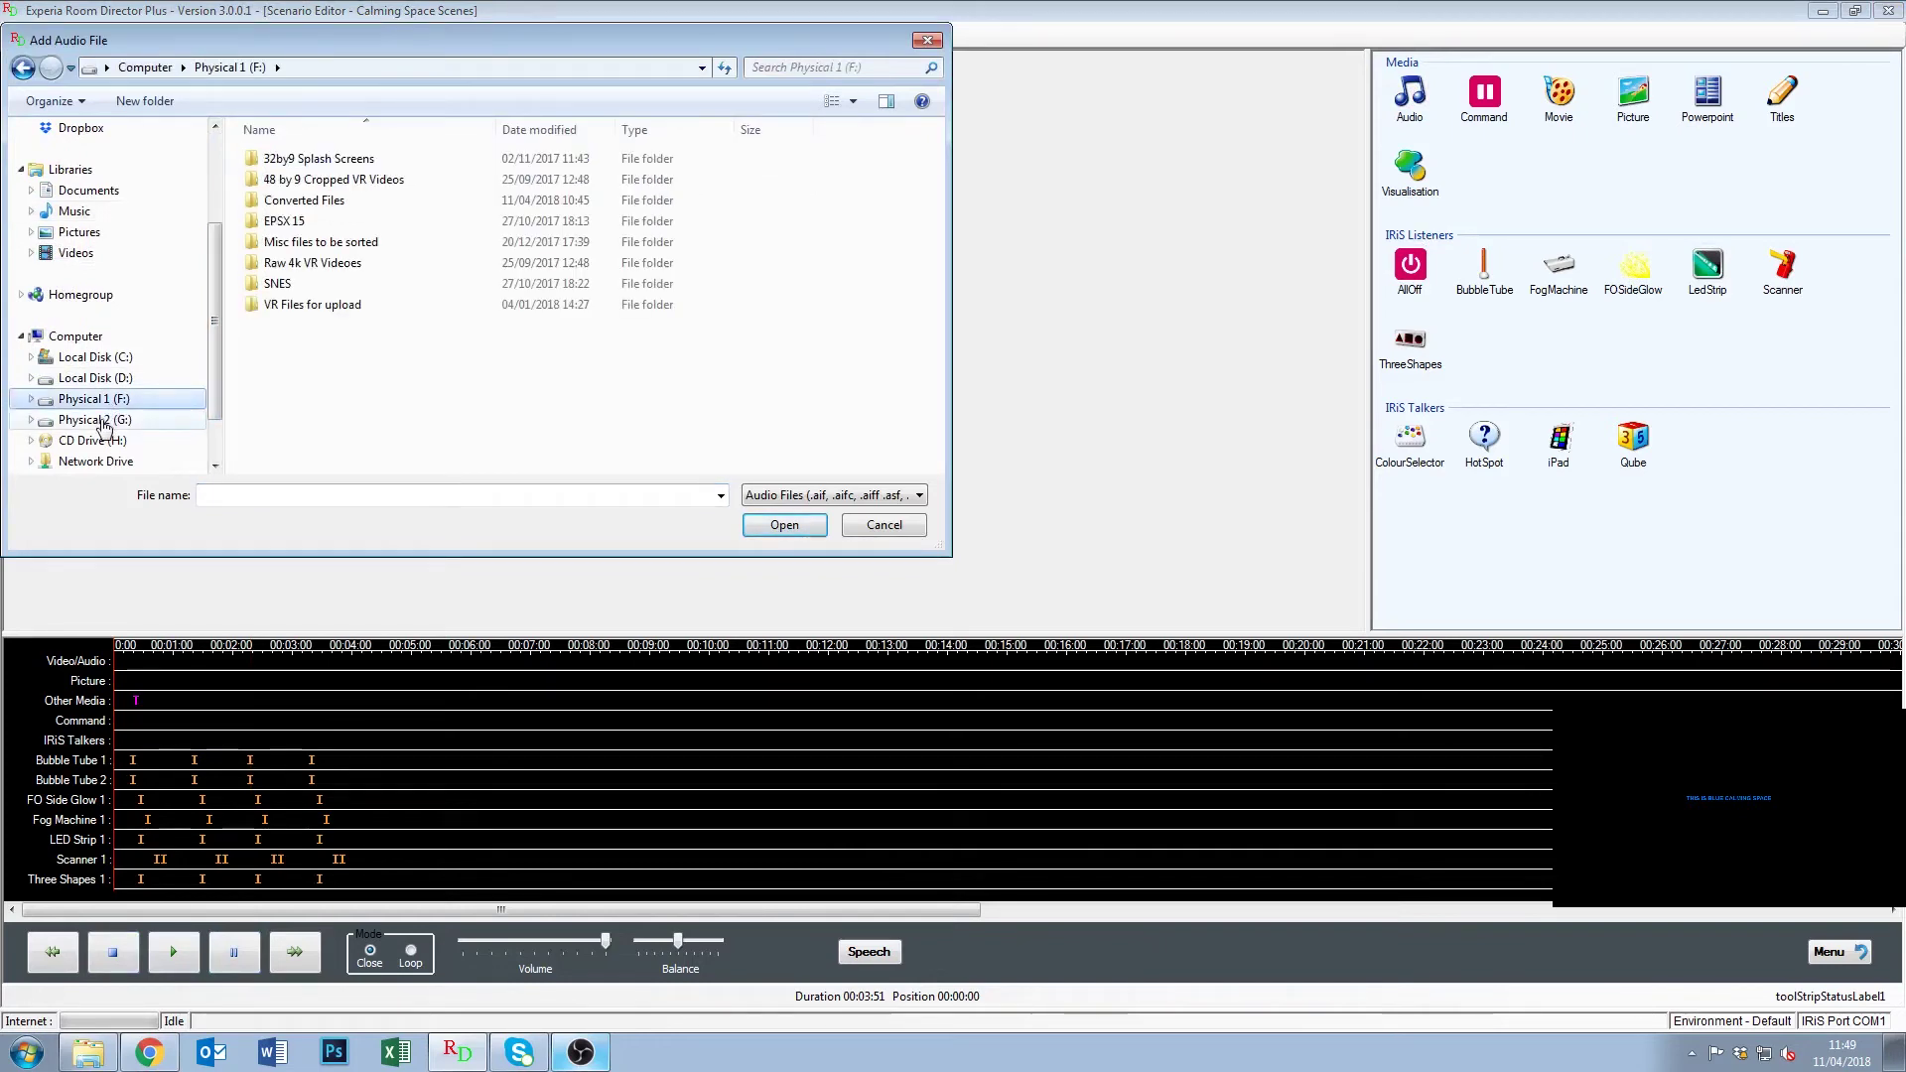
pyautogui.click(102, 425)
pyautogui.doubleClick(293, 199)
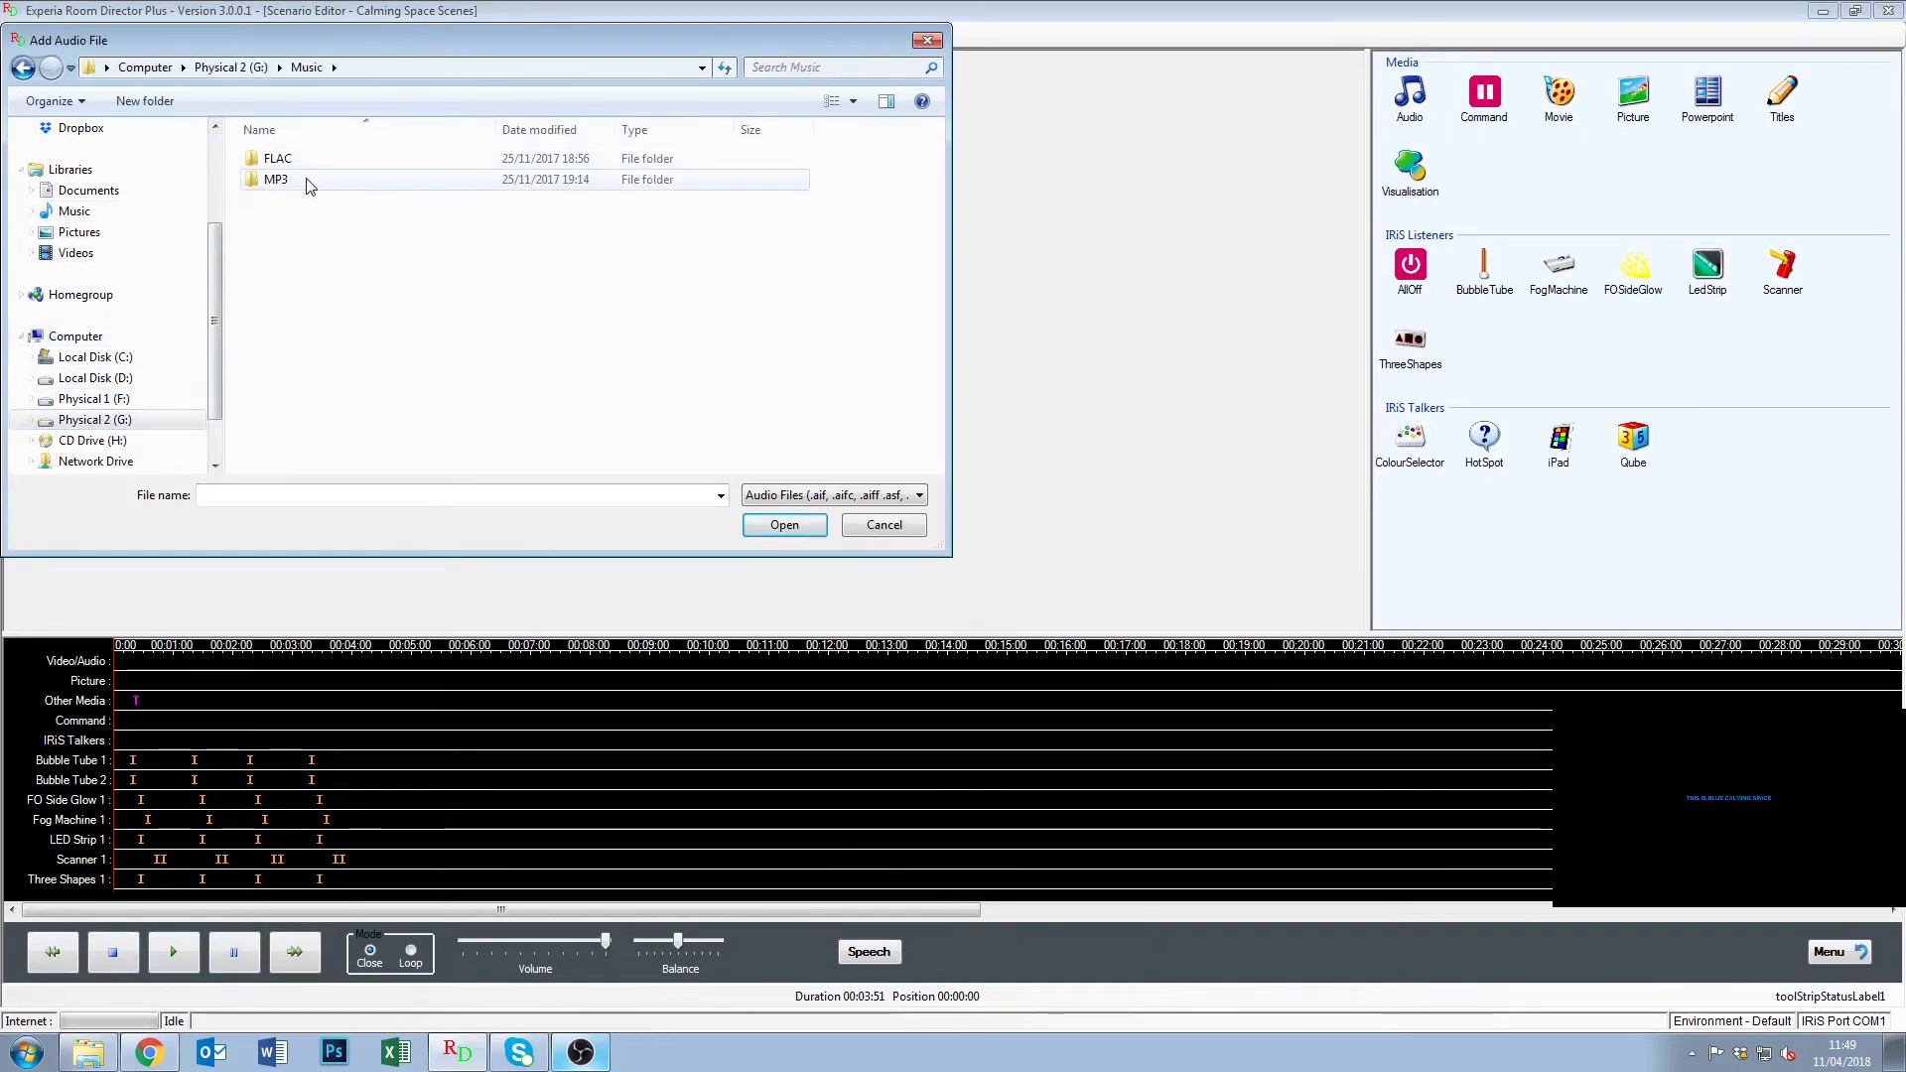
pyautogui.doubleClick(297, 182)
pyautogui.click(638, 229)
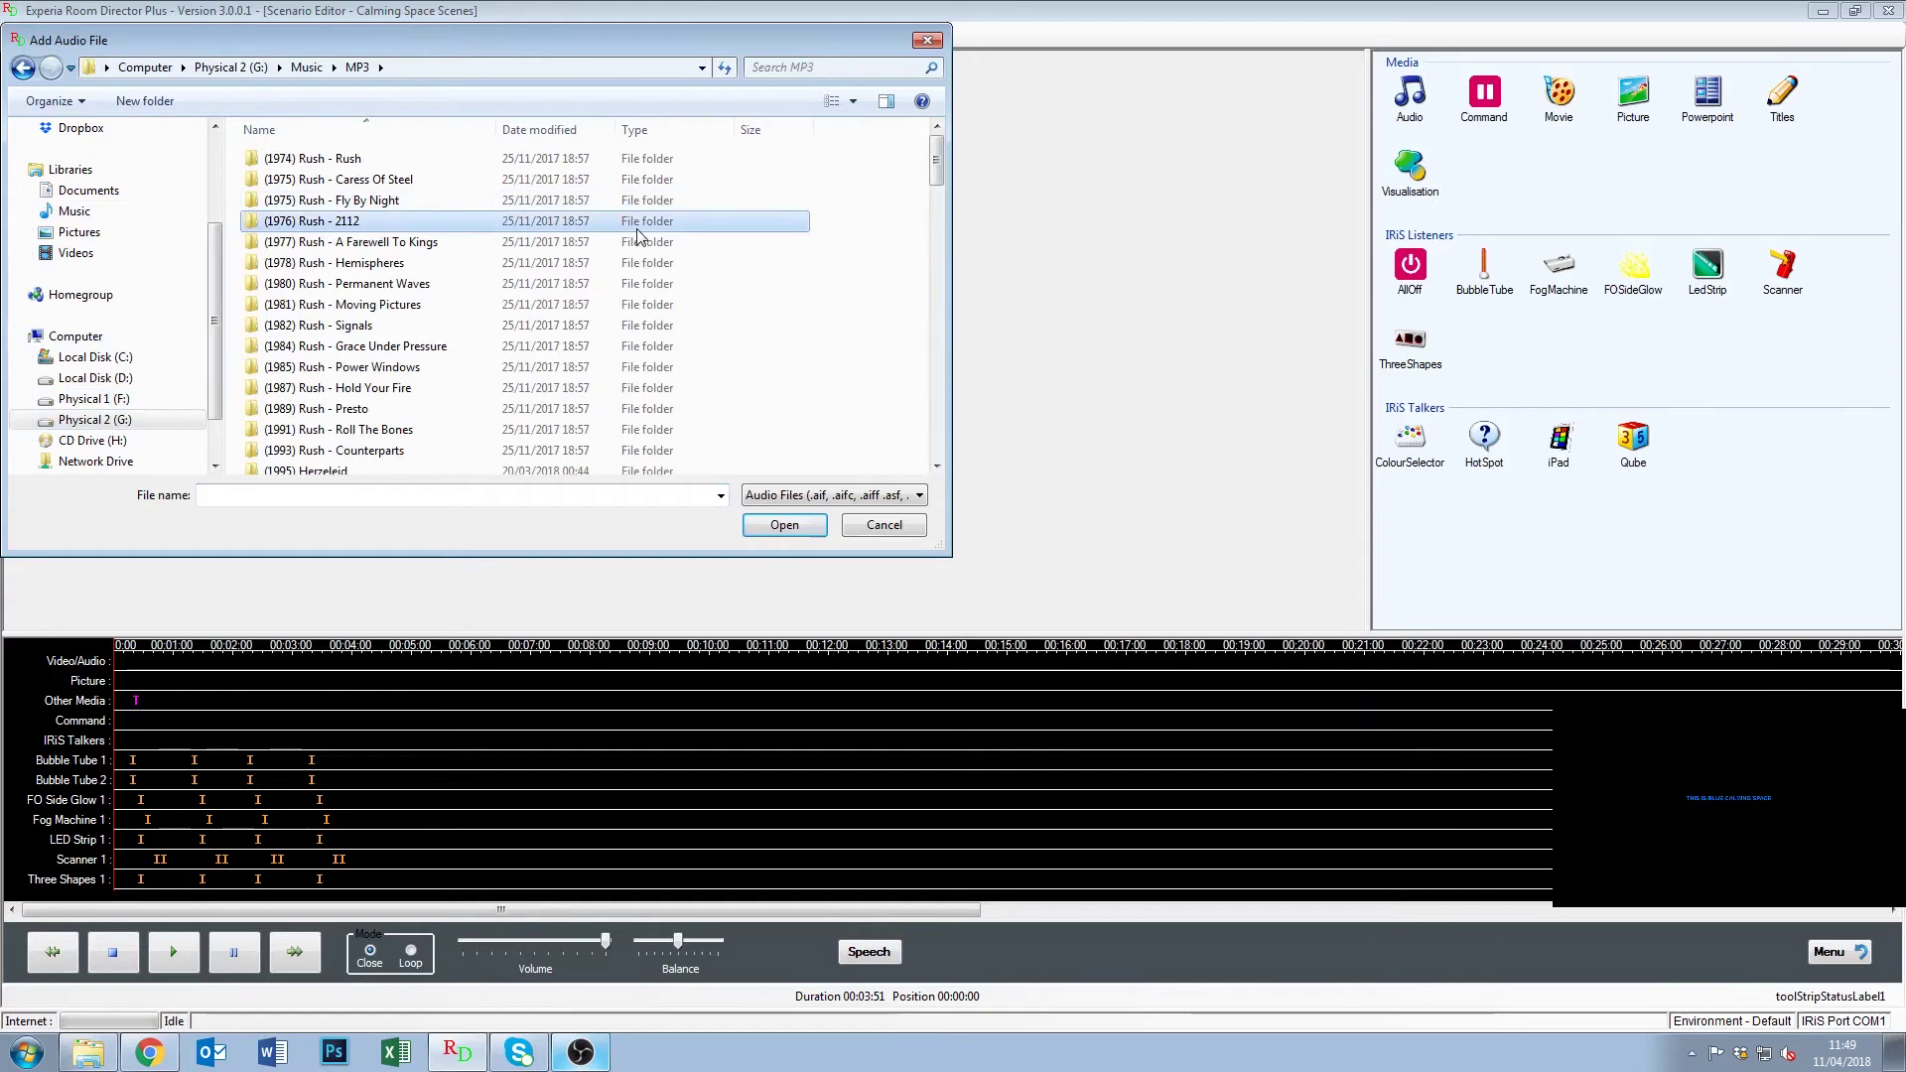
pyautogui.scroll(-5, 639, 235)
pyautogui.doubleClick(303, 235)
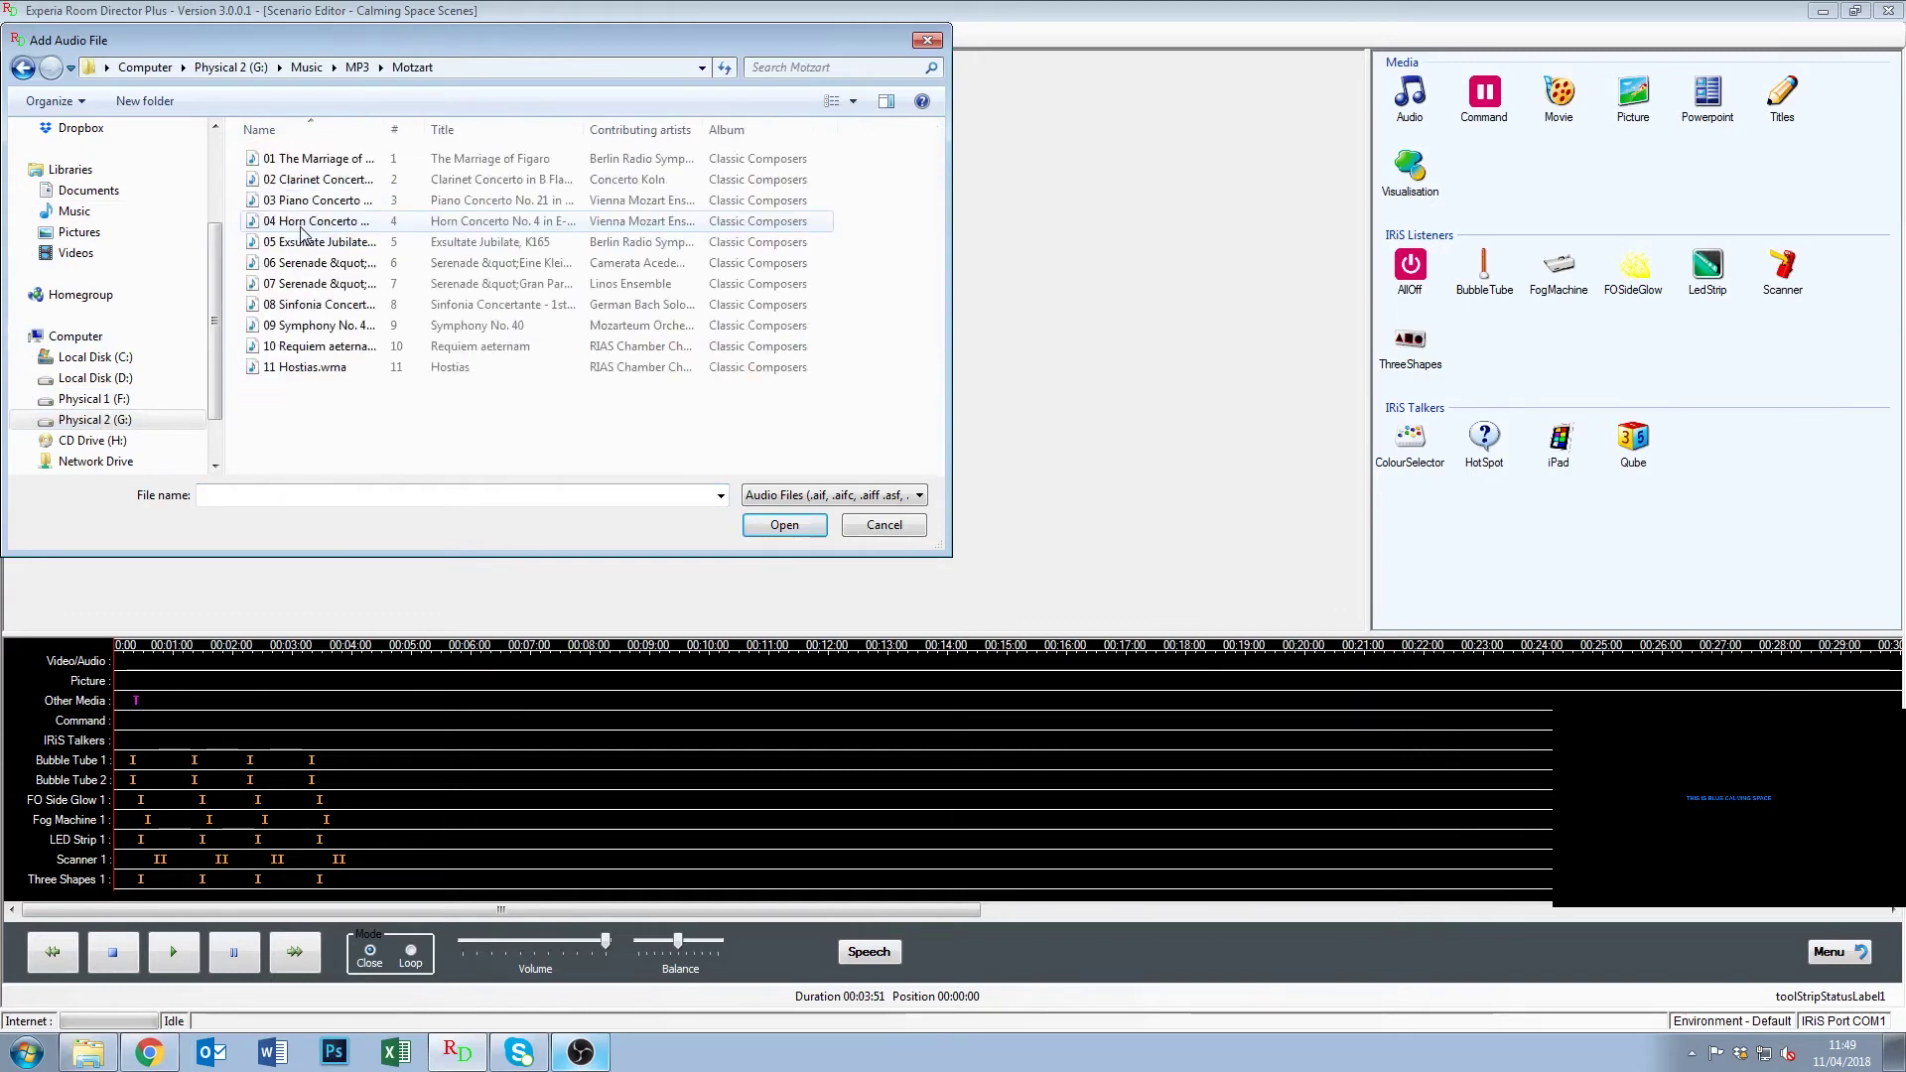
pyautogui.doubleClick(344, 170)
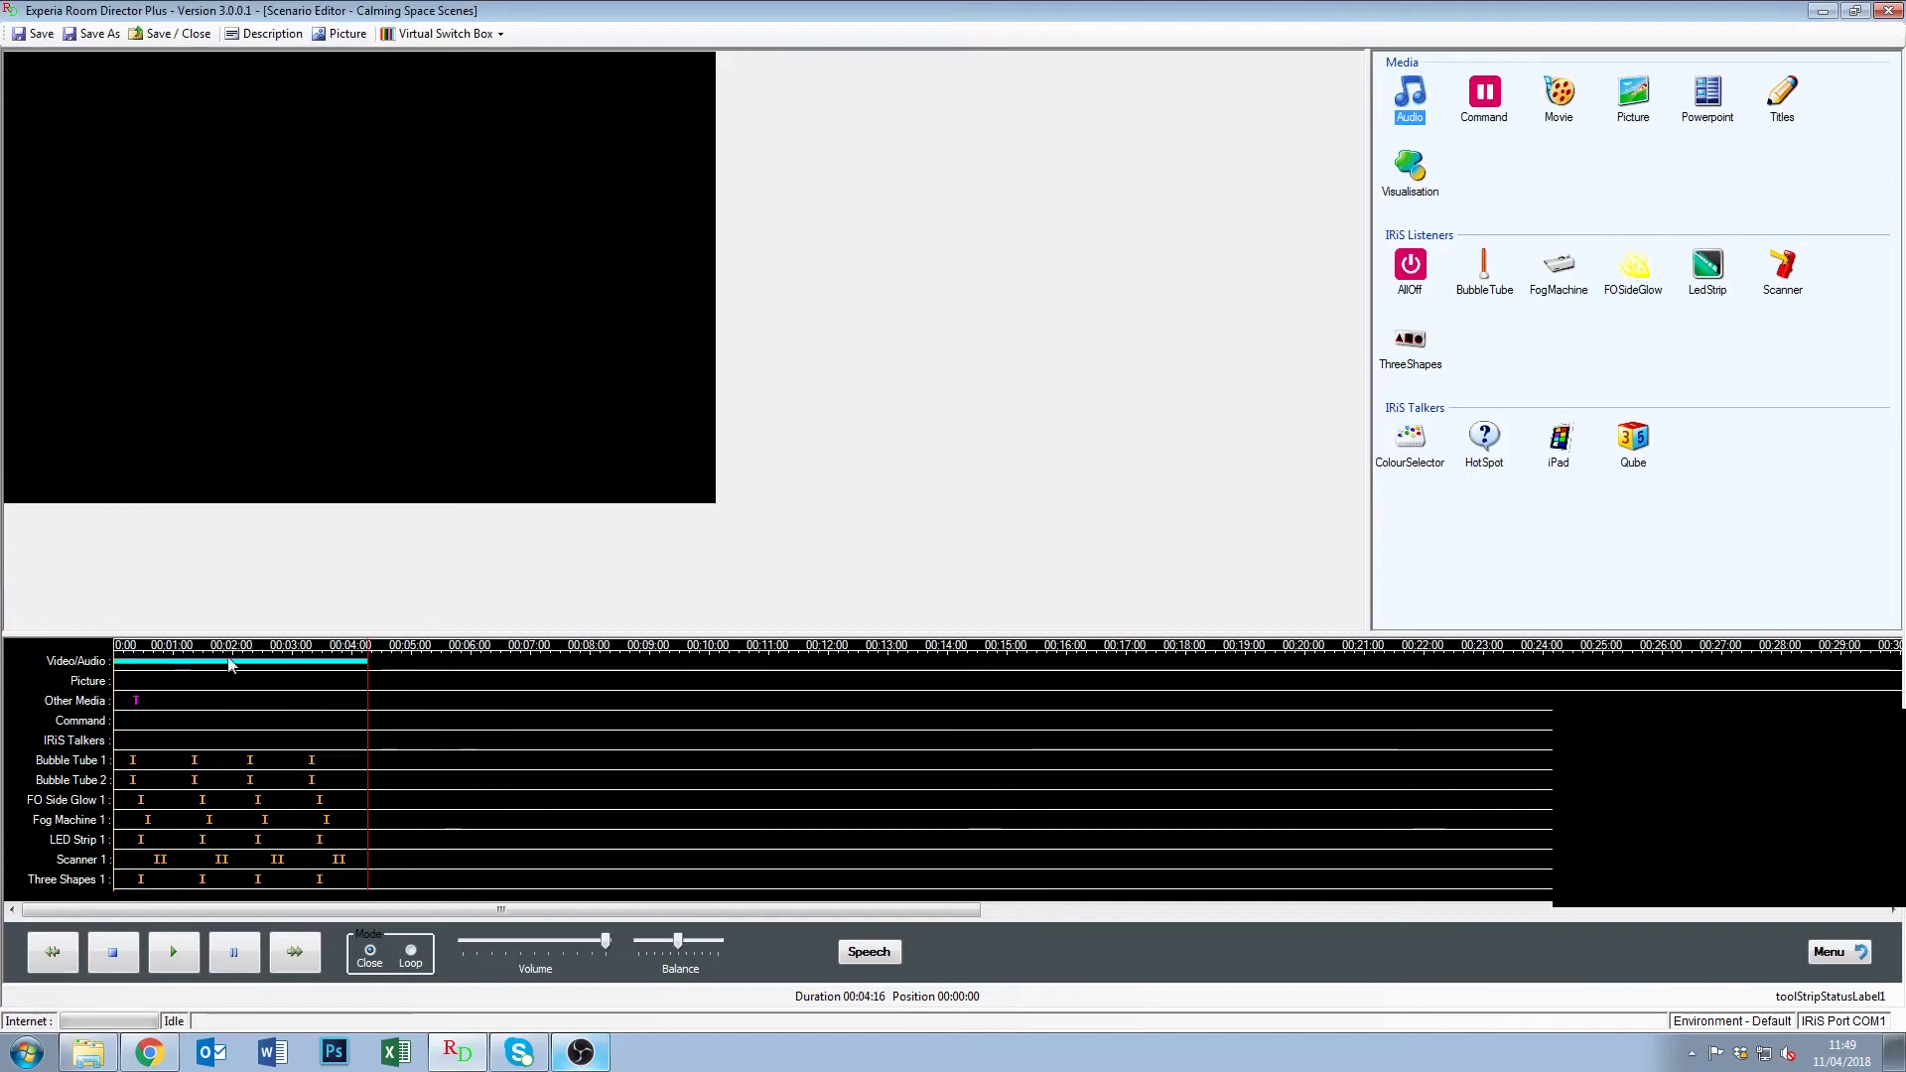
# Play the scenario briefly, pause at 00:00:03, and delete the title from the Other Media track.
pyautogui.click(175, 951)
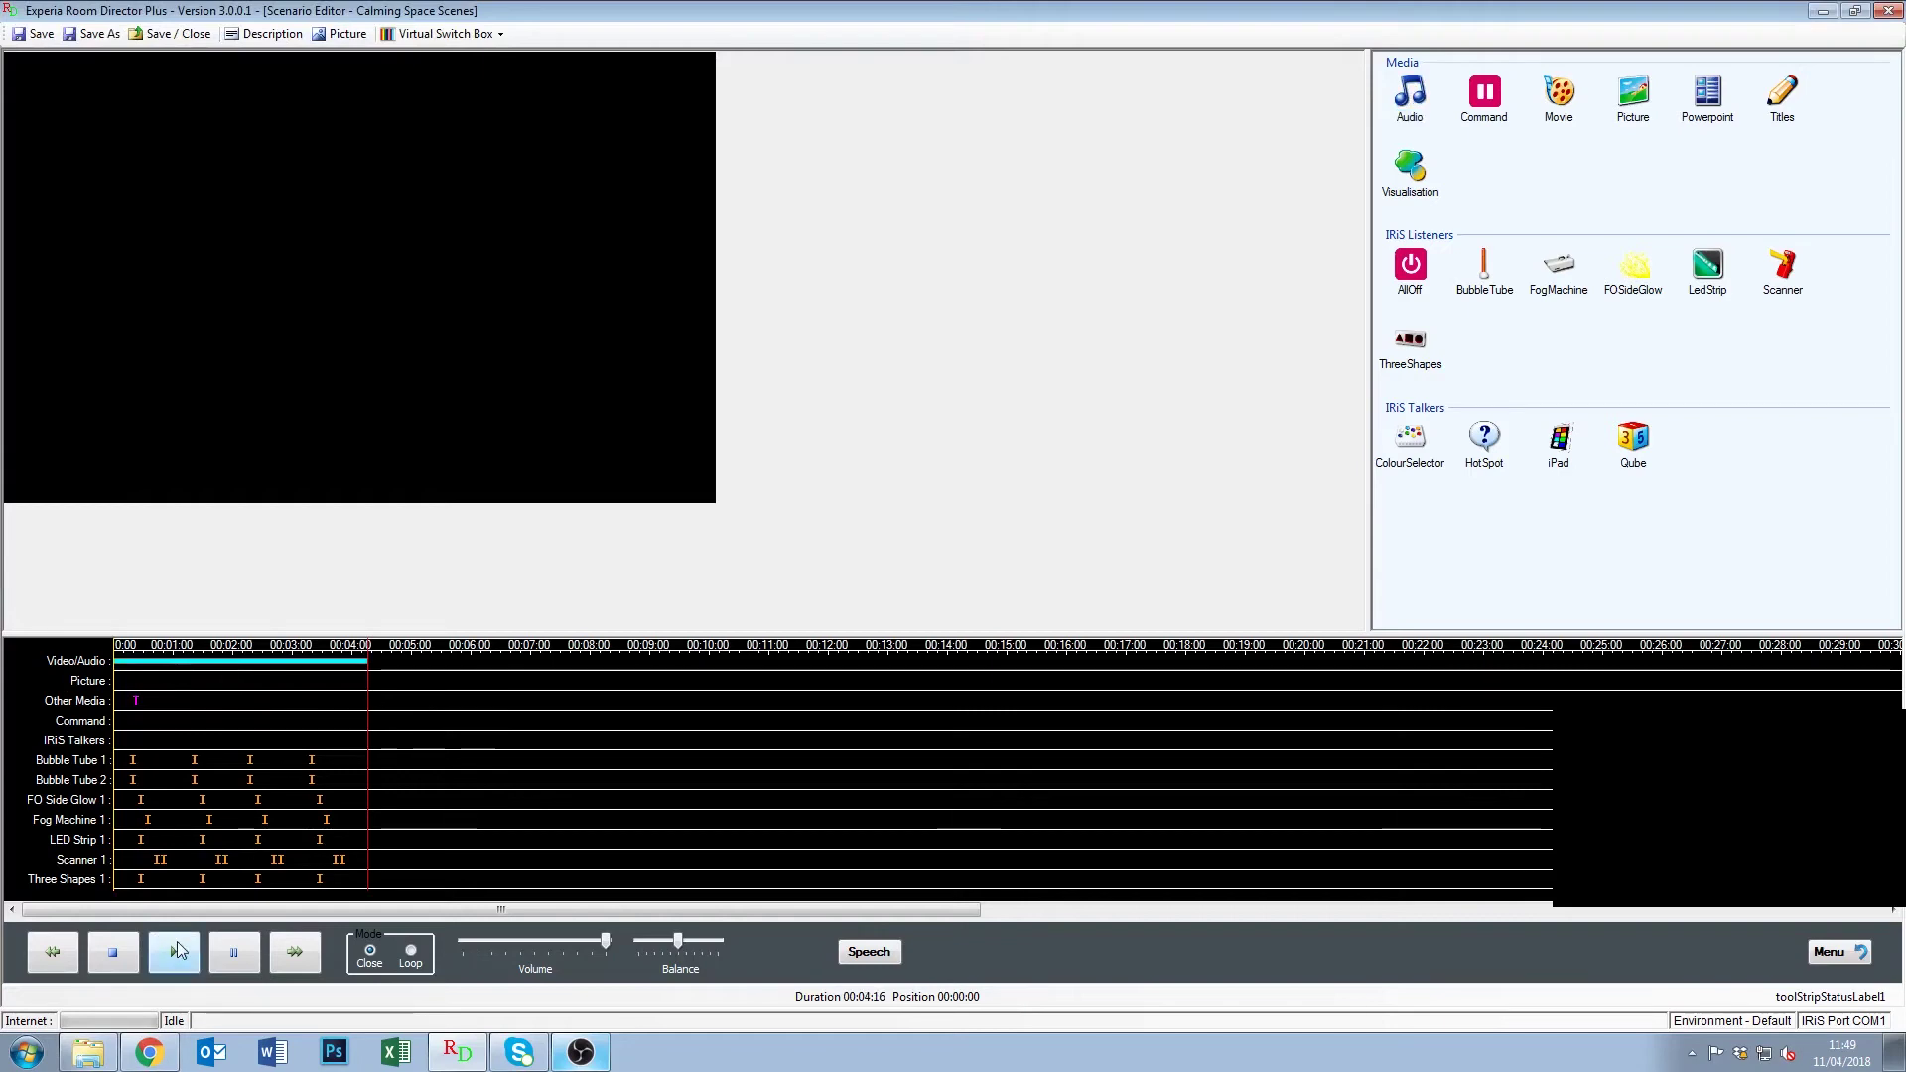
pyautogui.click(236, 955)
pyautogui.rightClick(137, 701)
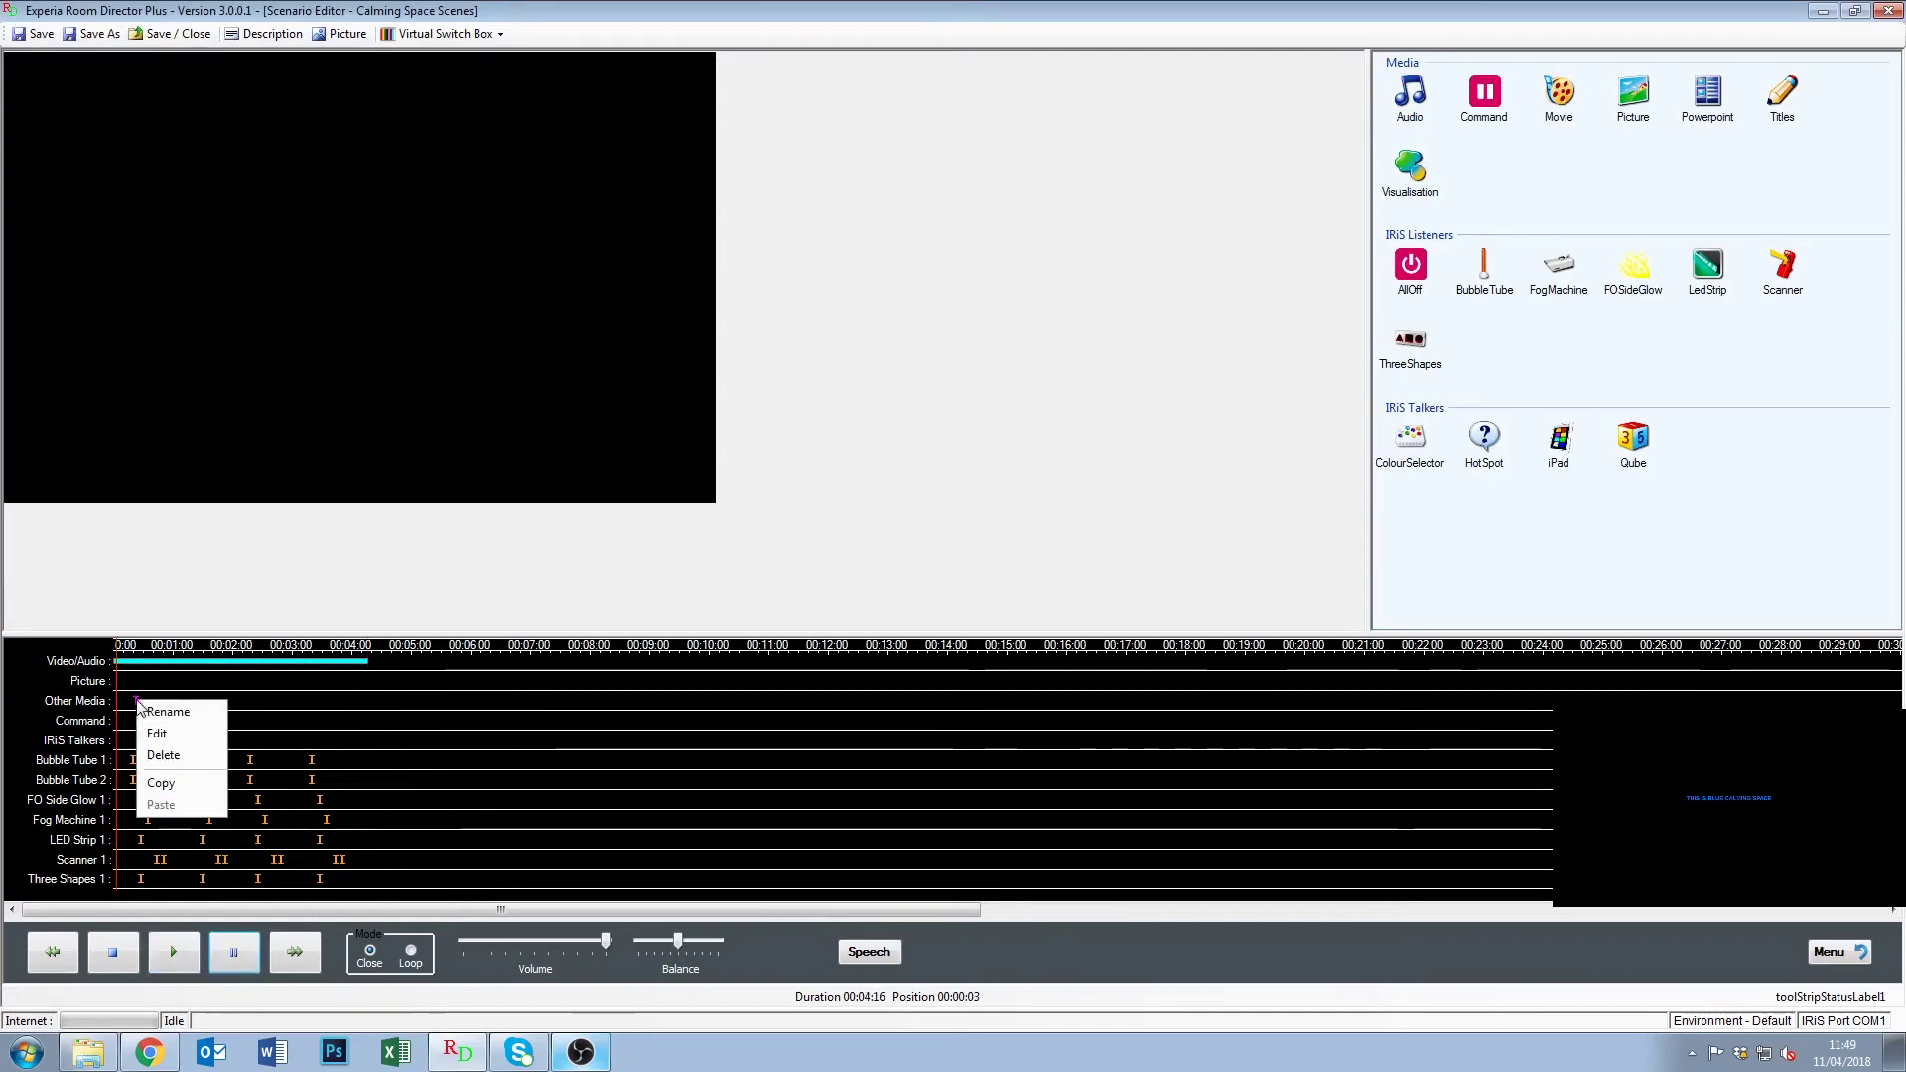
pyautogui.click(185, 754)
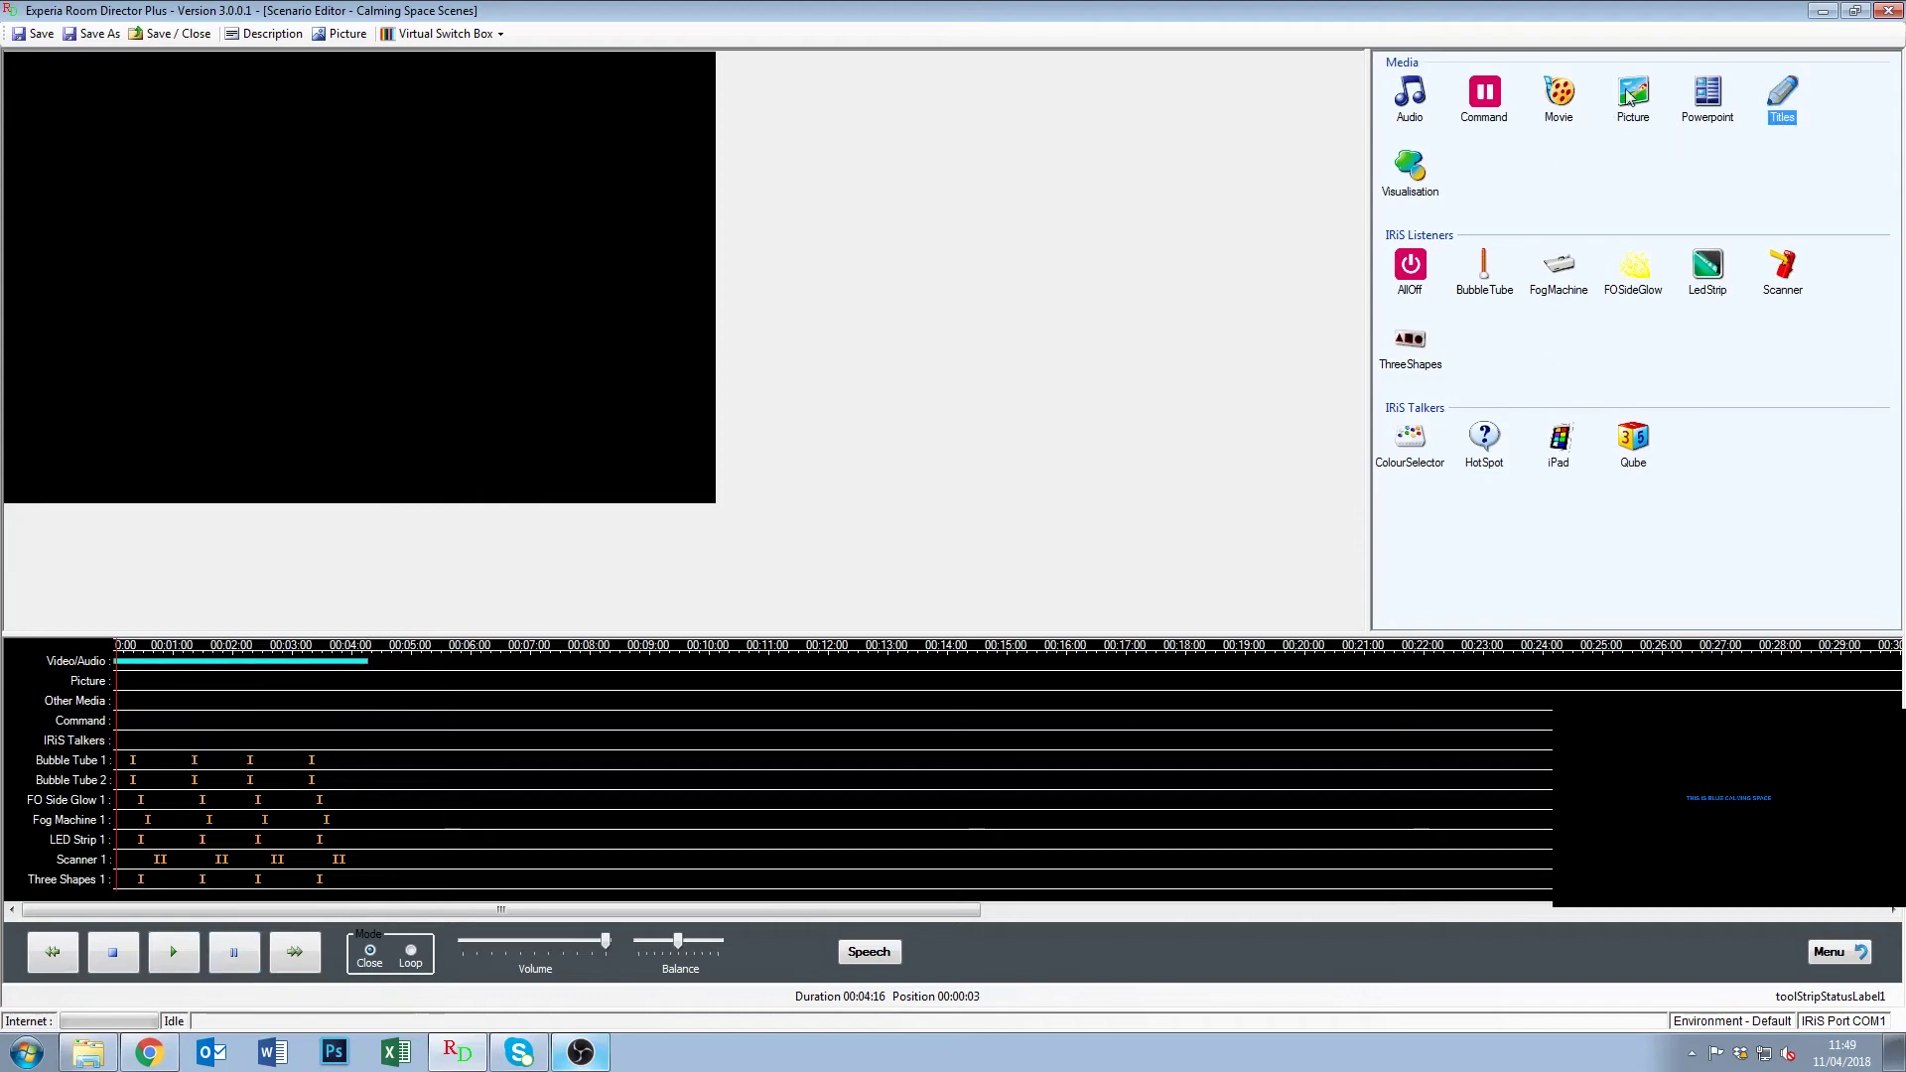
# Add the "monitor screen tigers" wallpaper from the Pictures library to the timeline at 00:00:03.
pyautogui.moveTo(1629, 96); pyautogui.dragTo(832, 718)
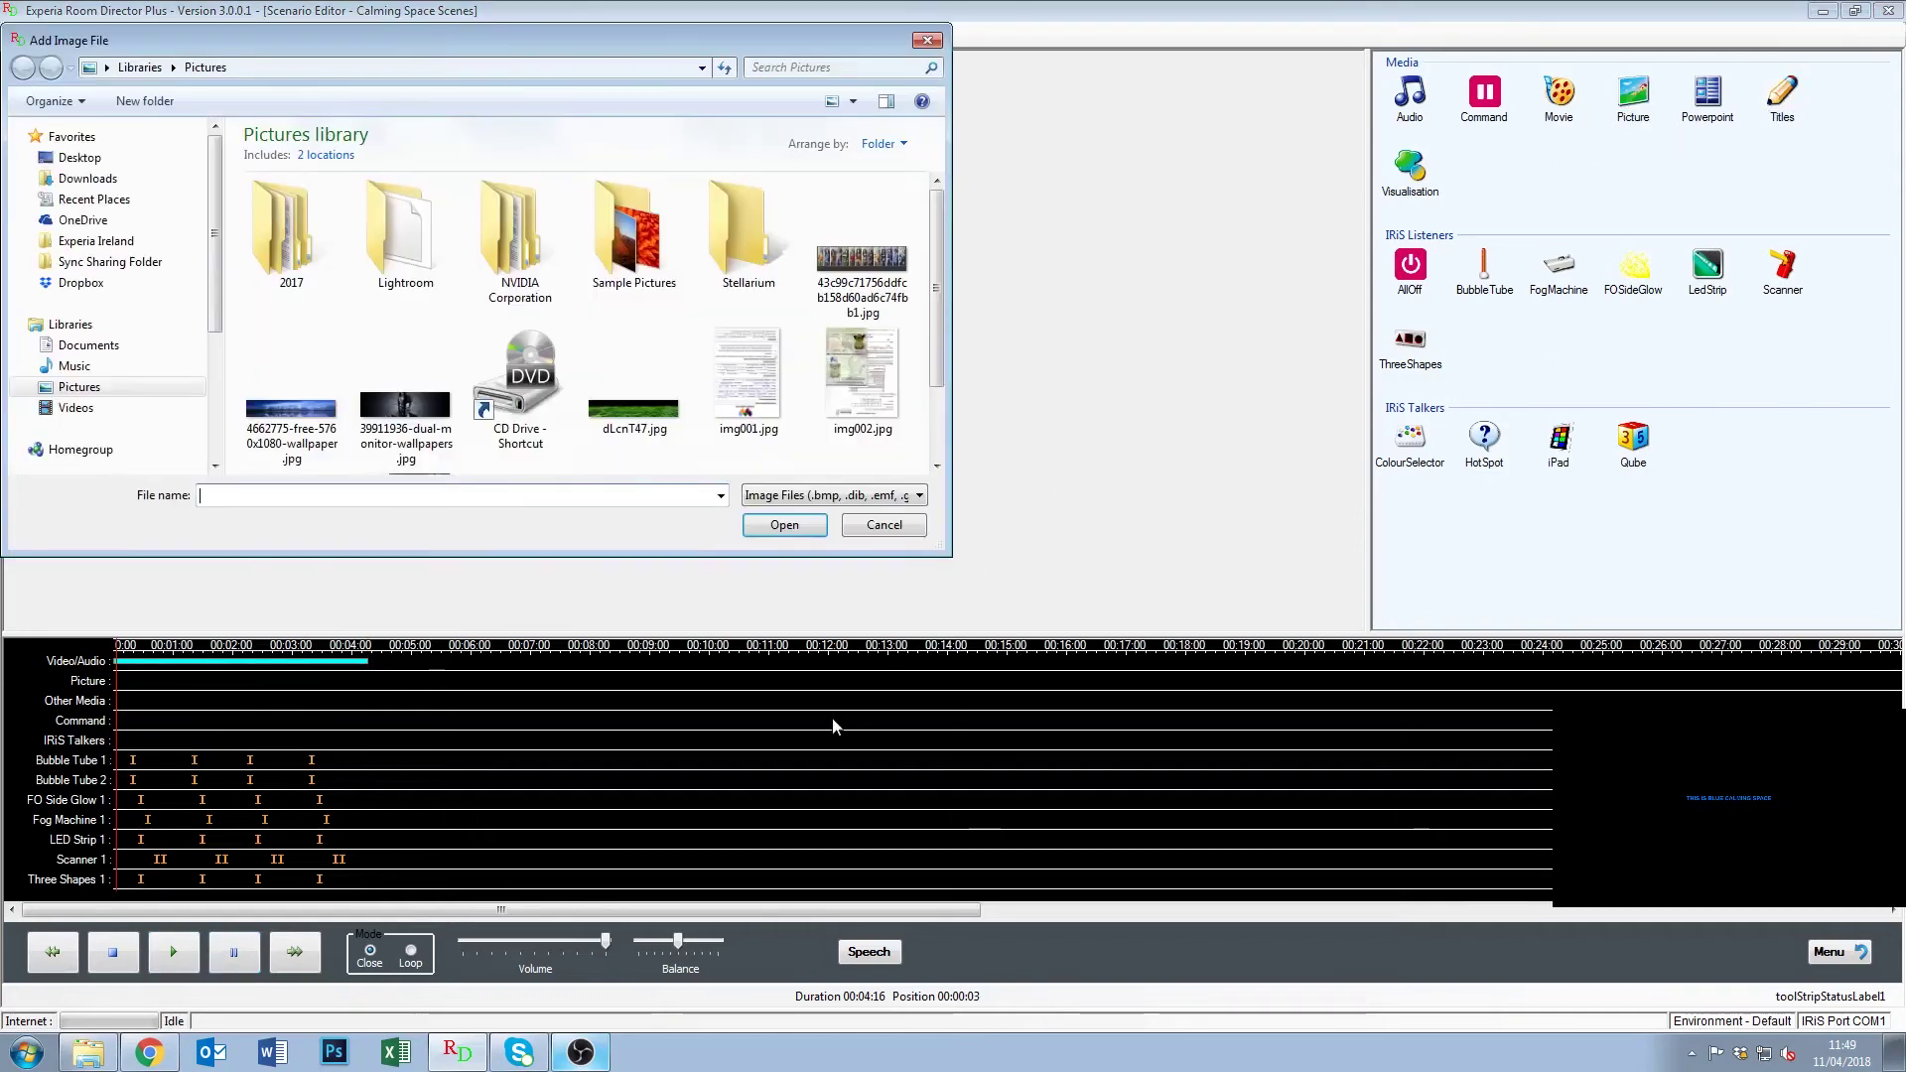
pyautogui.moveTo(935, 298); pyautogui.dragTo(930, 367)
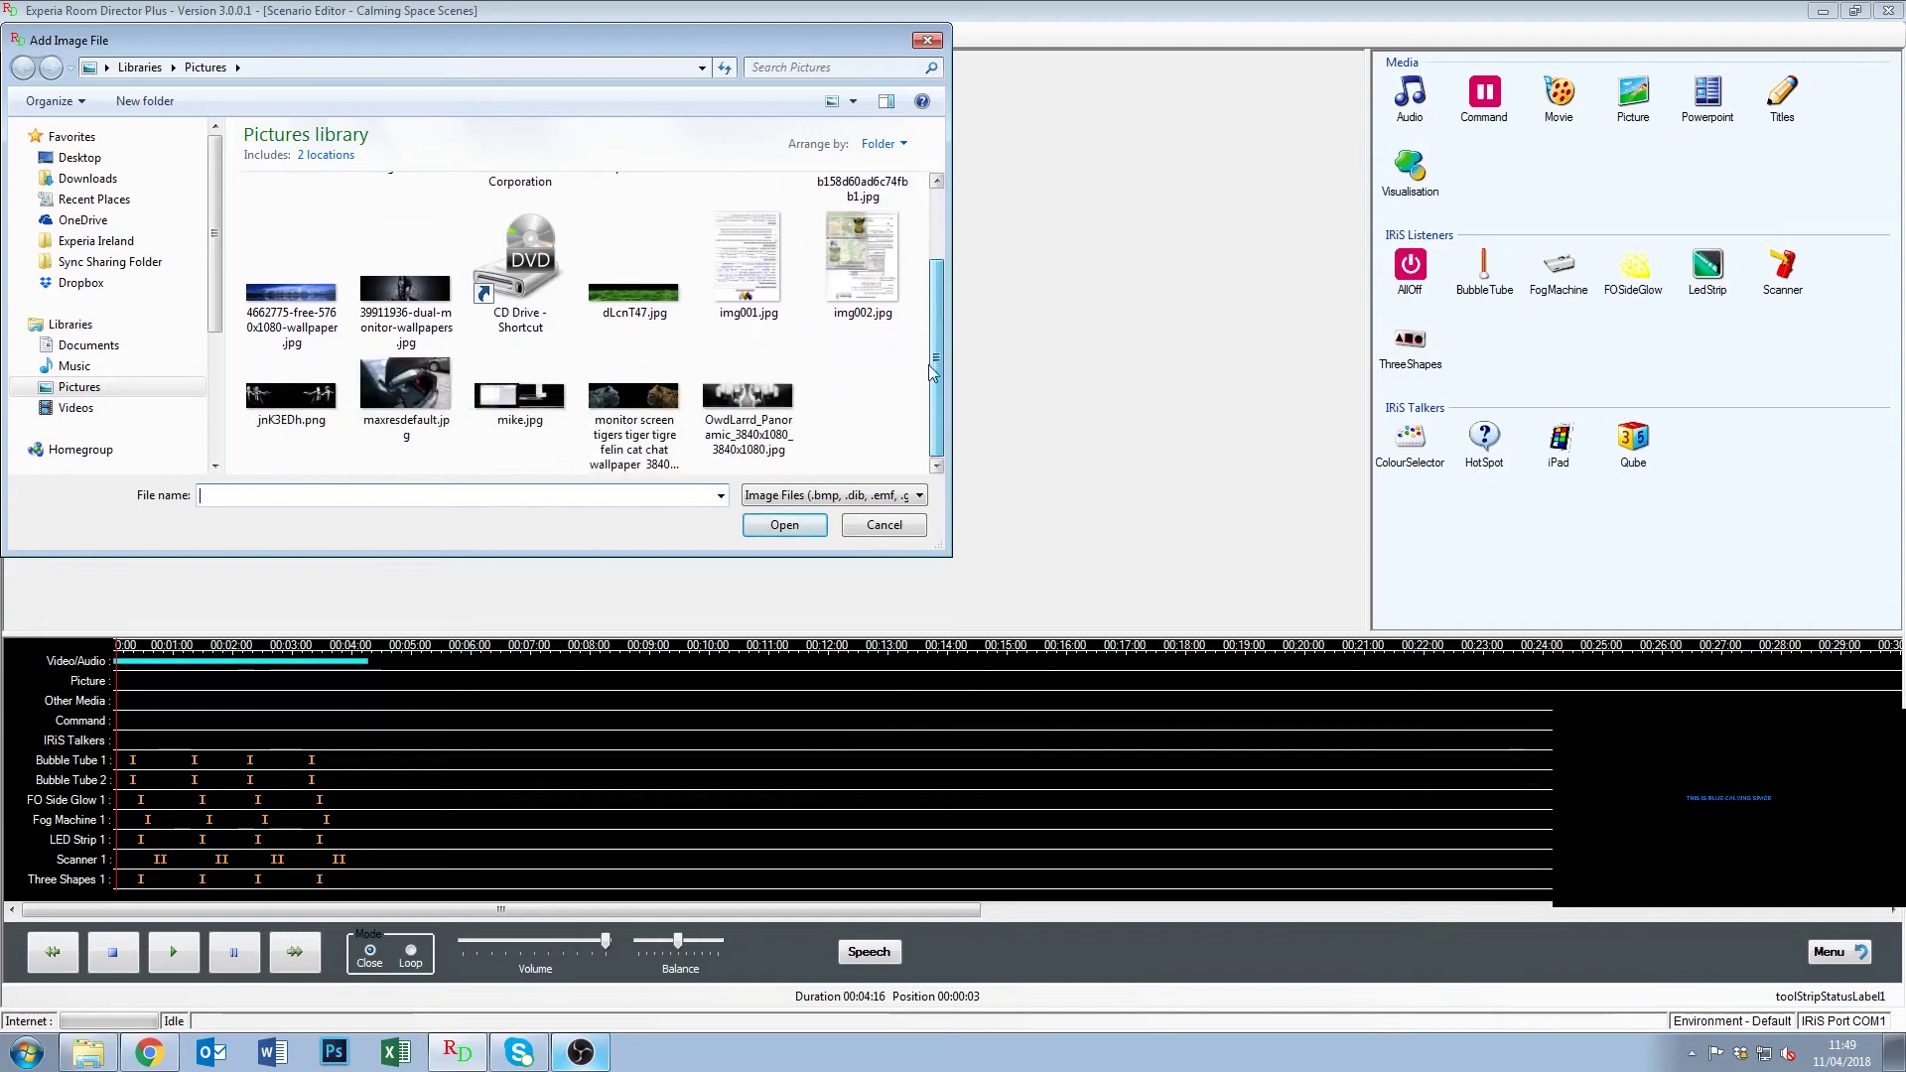
pyautogui.doubleClick(629, 409)
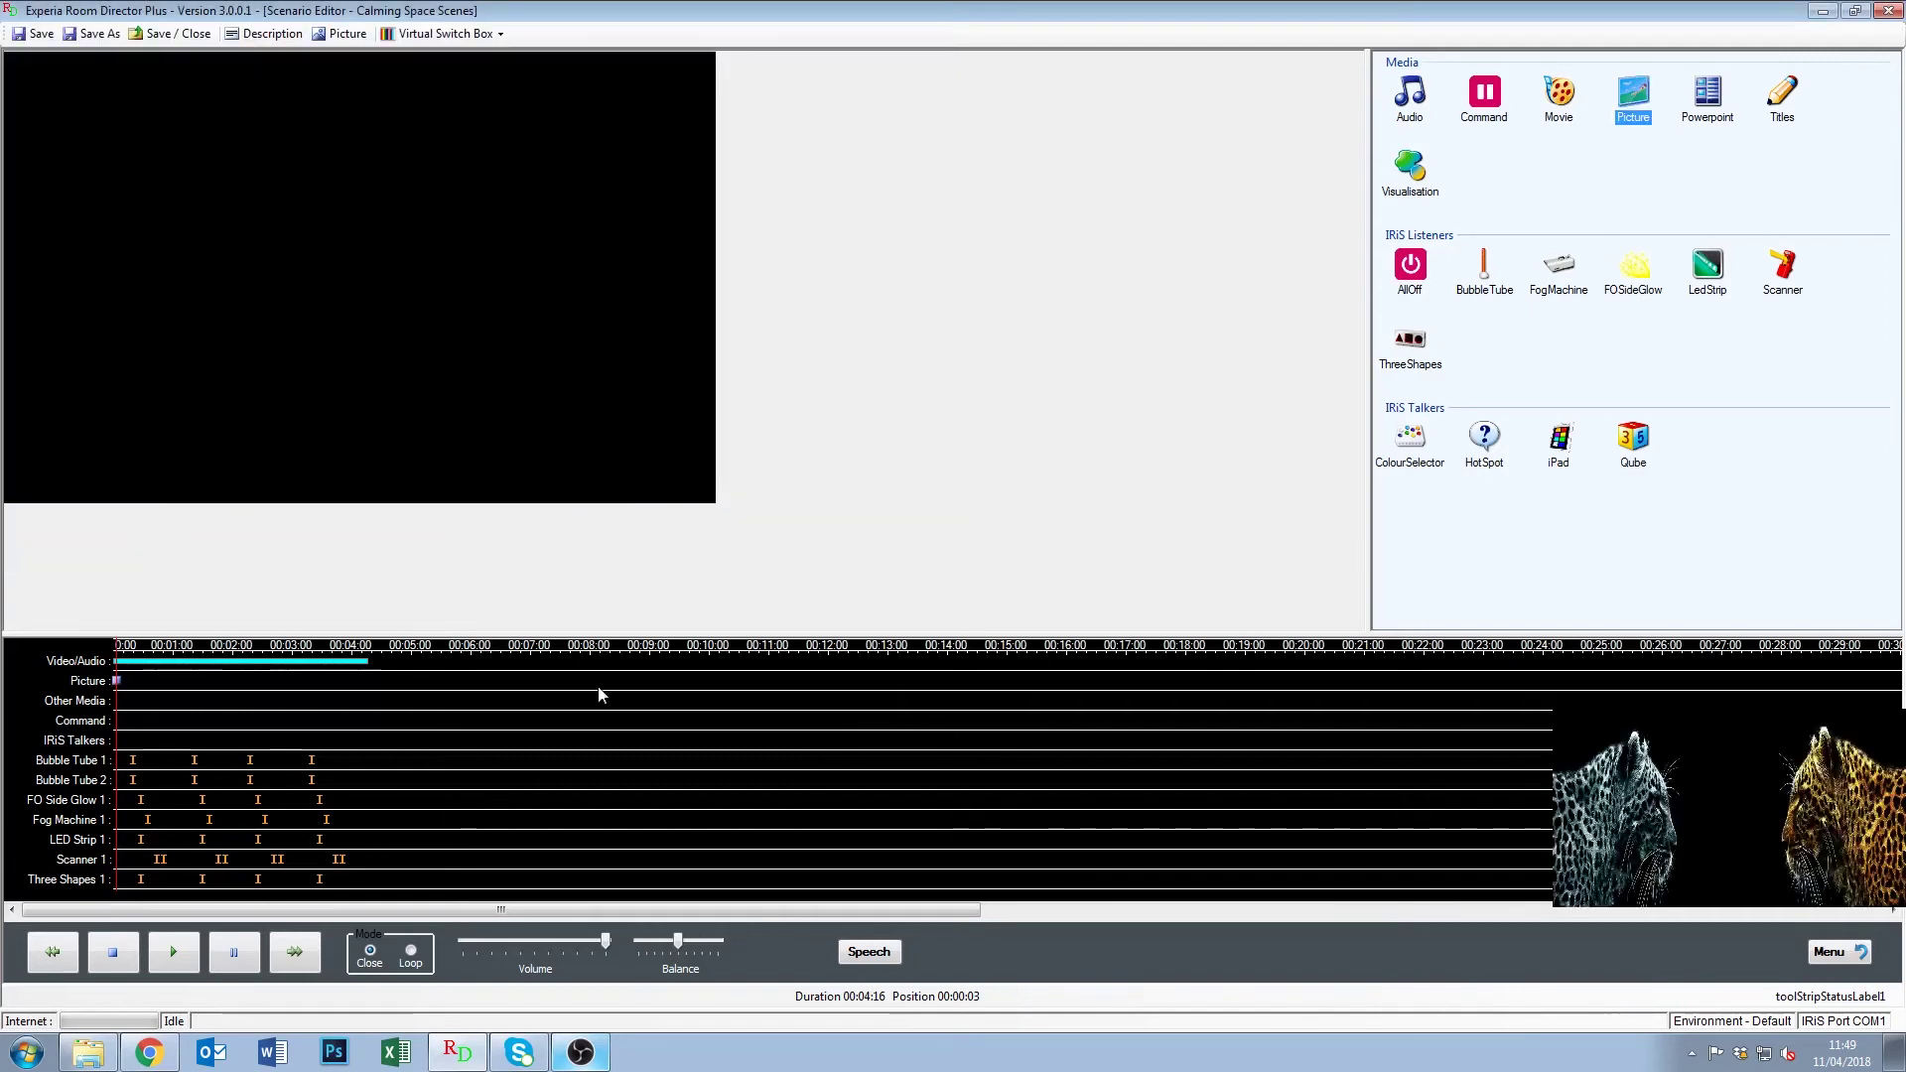
# Play the scenario on for several seconds, pause, and add the picture dLcnT47.jpg at that position.
pyautogui.click(165, 959)
pyautogui.click(234, 953)
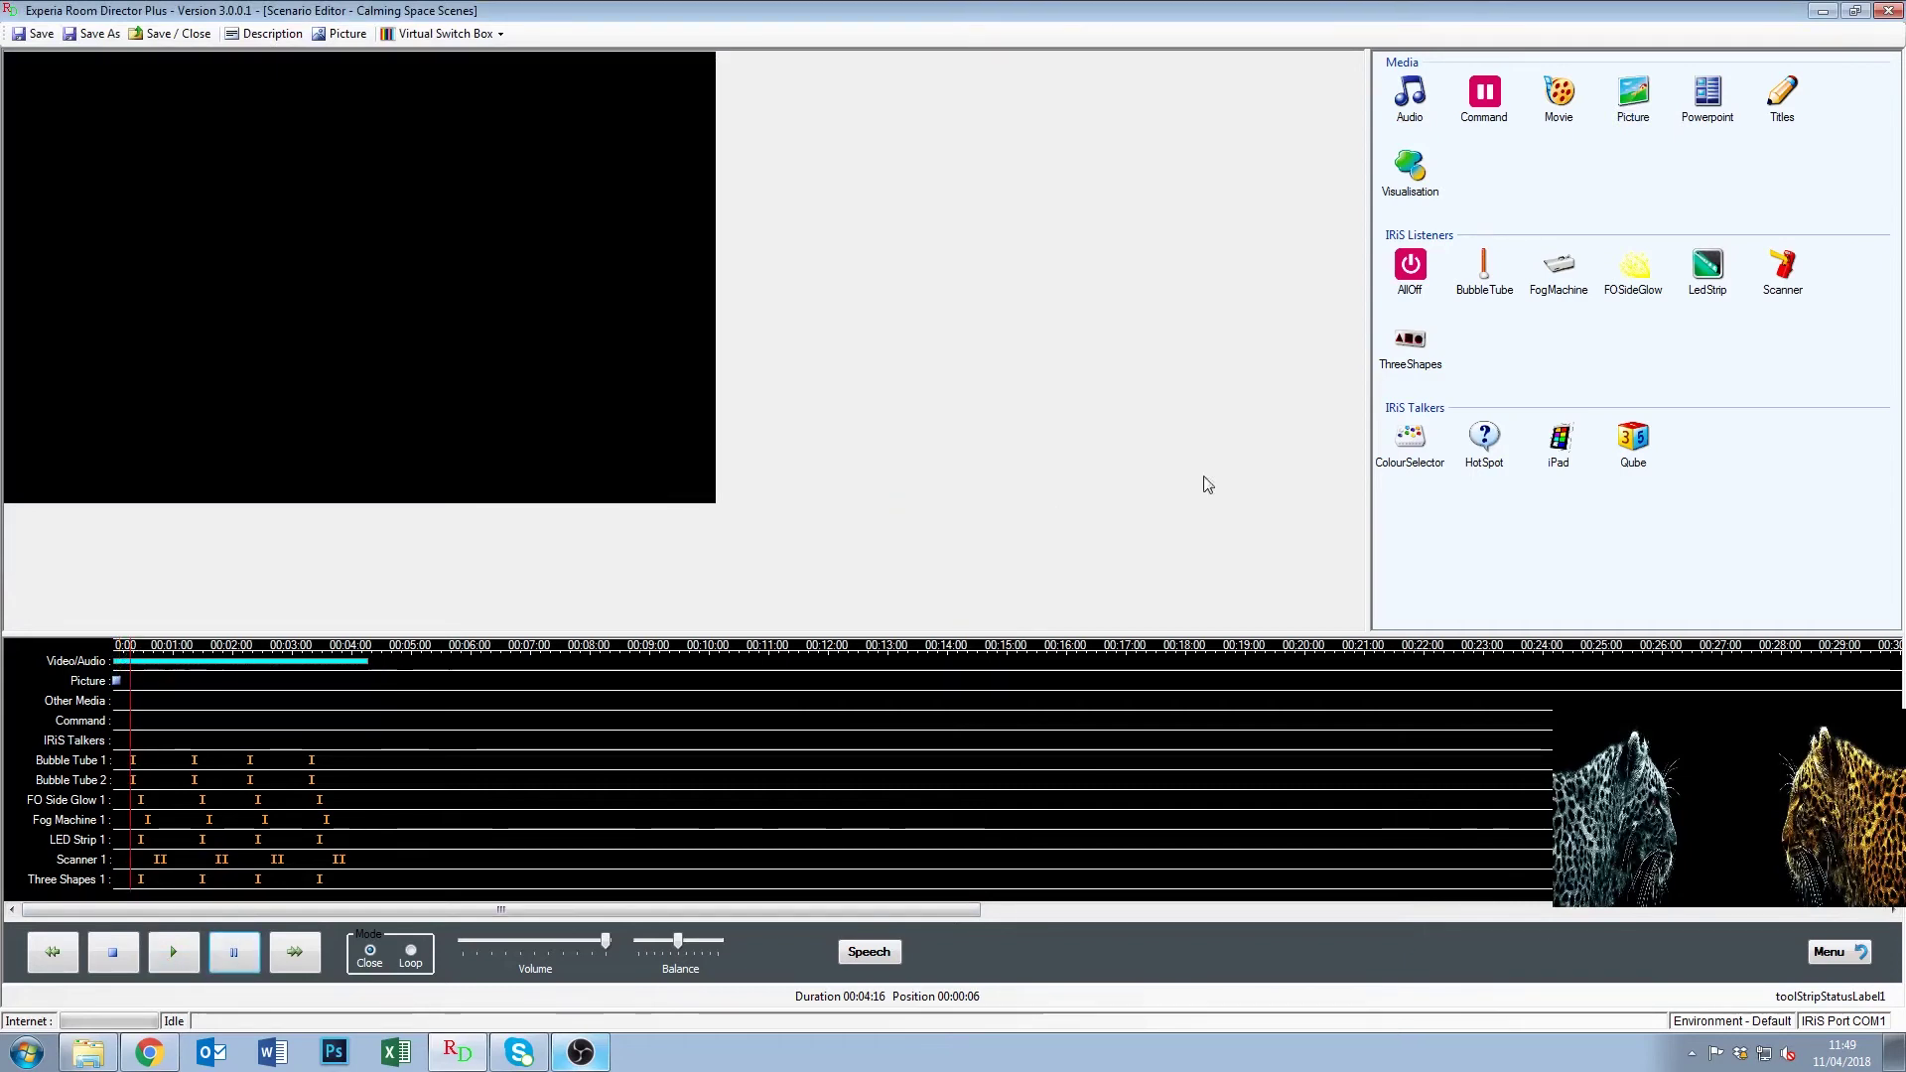
pyautogui.moveTo(1633, 92); pyautogui.dragTo(933, 736)
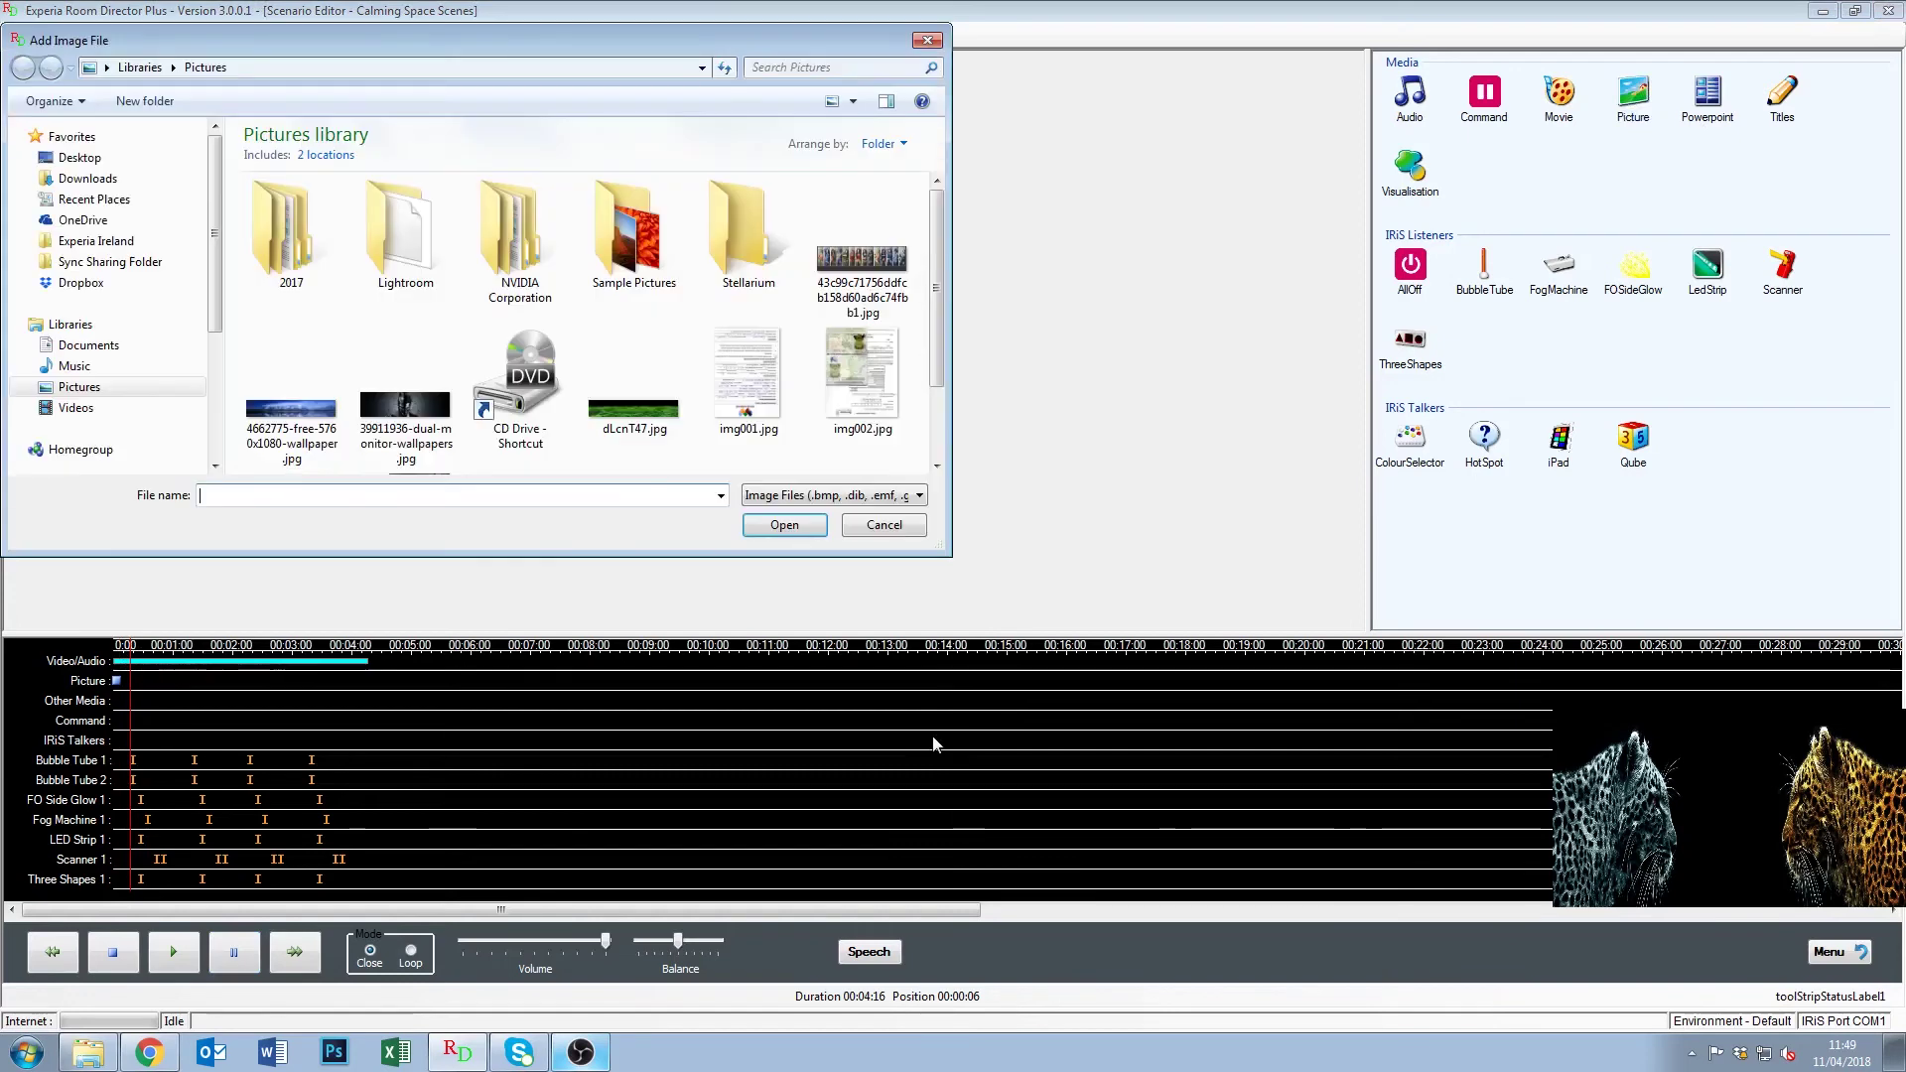
pyautogui.doubleClick(675, 411)
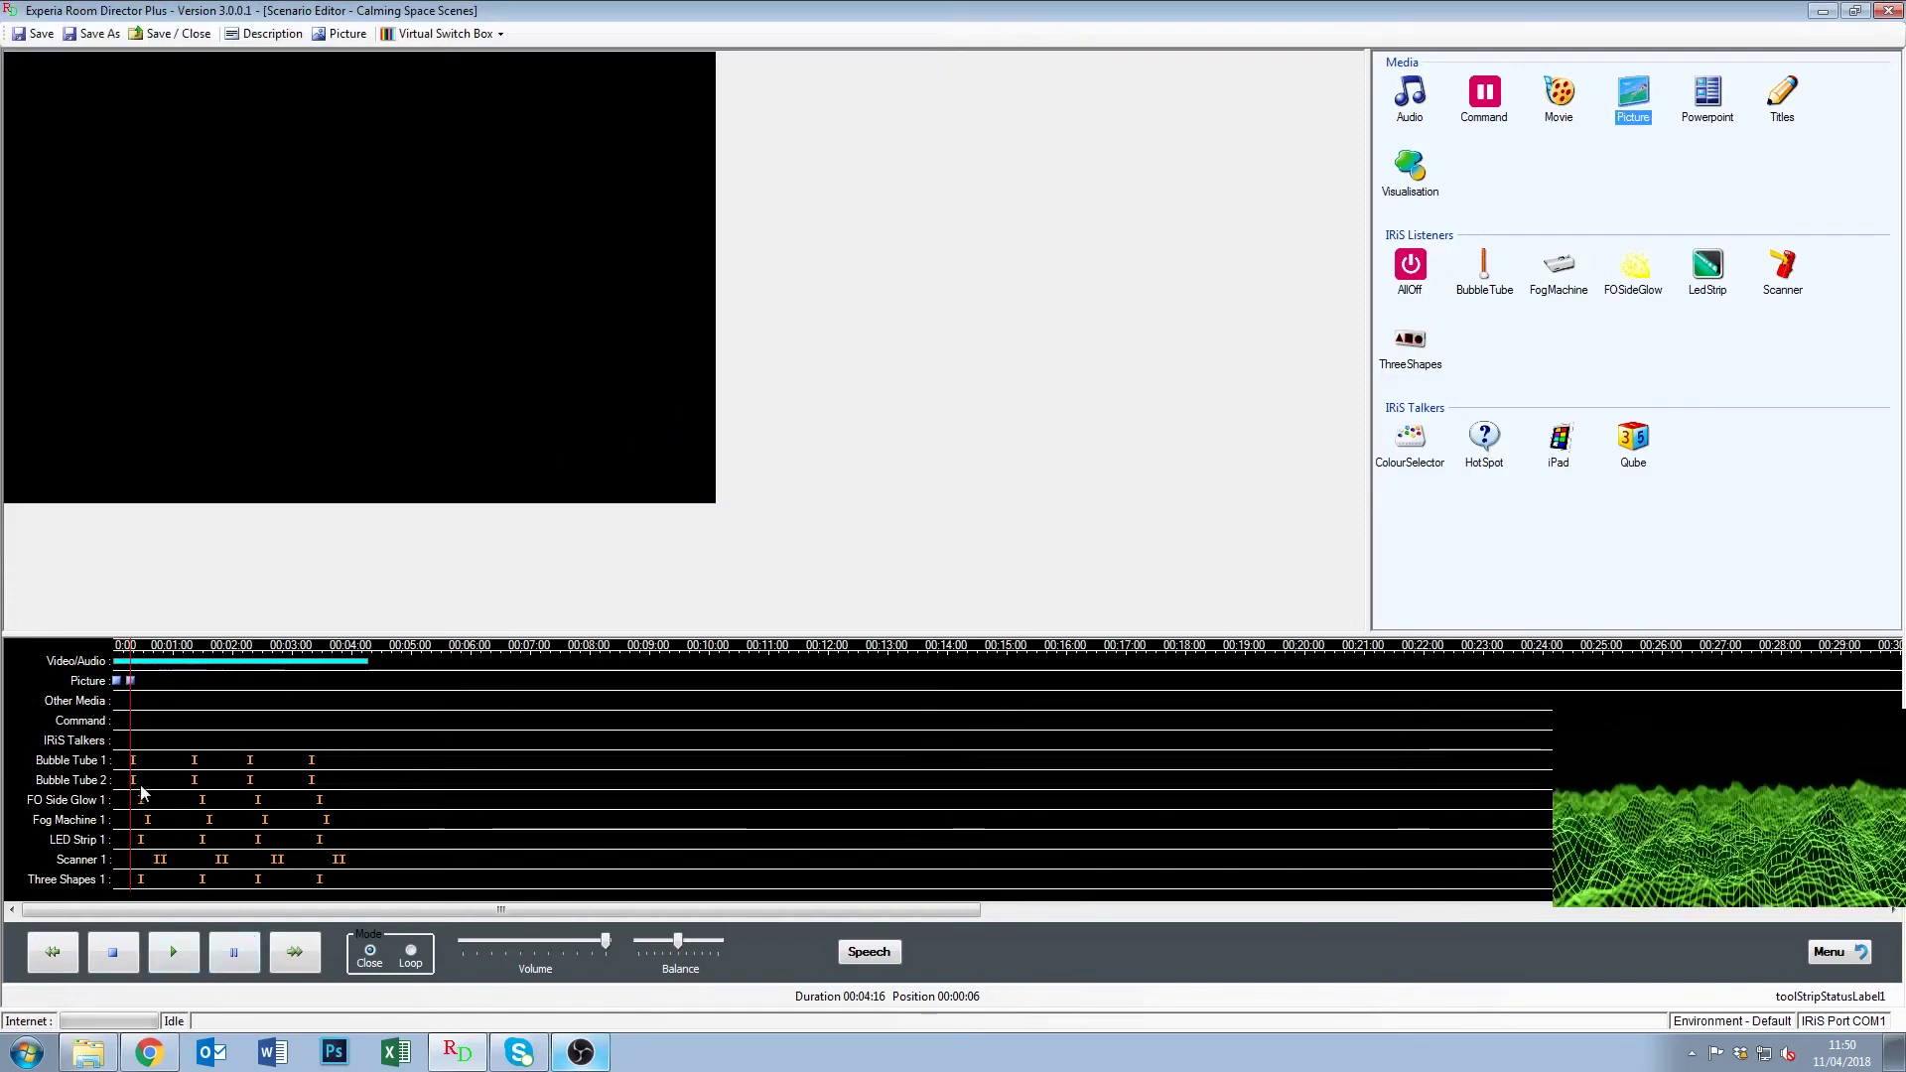
# Replay the scenario from the start up to 00:00:29, pause it, and save and close the scenario.
pyautogui.click(124, 958)
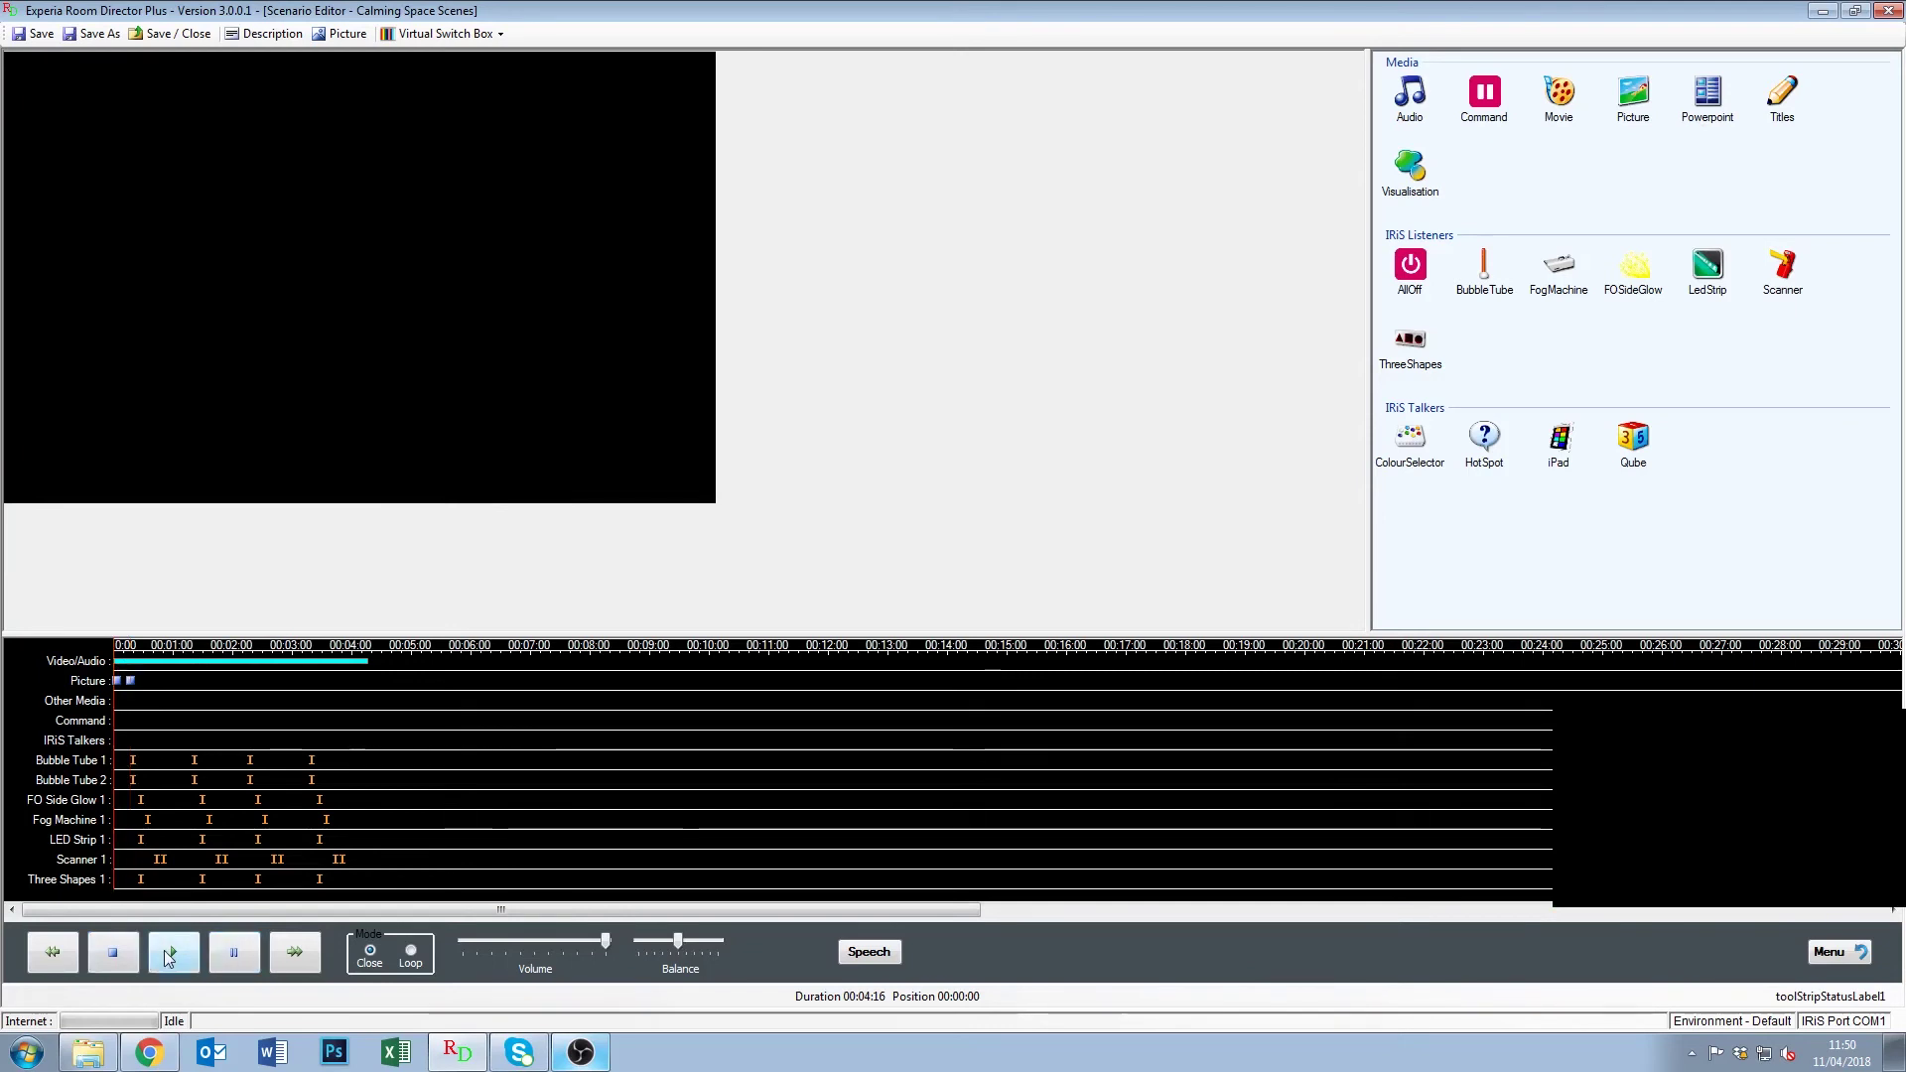
pyautogui.click(169, 955)
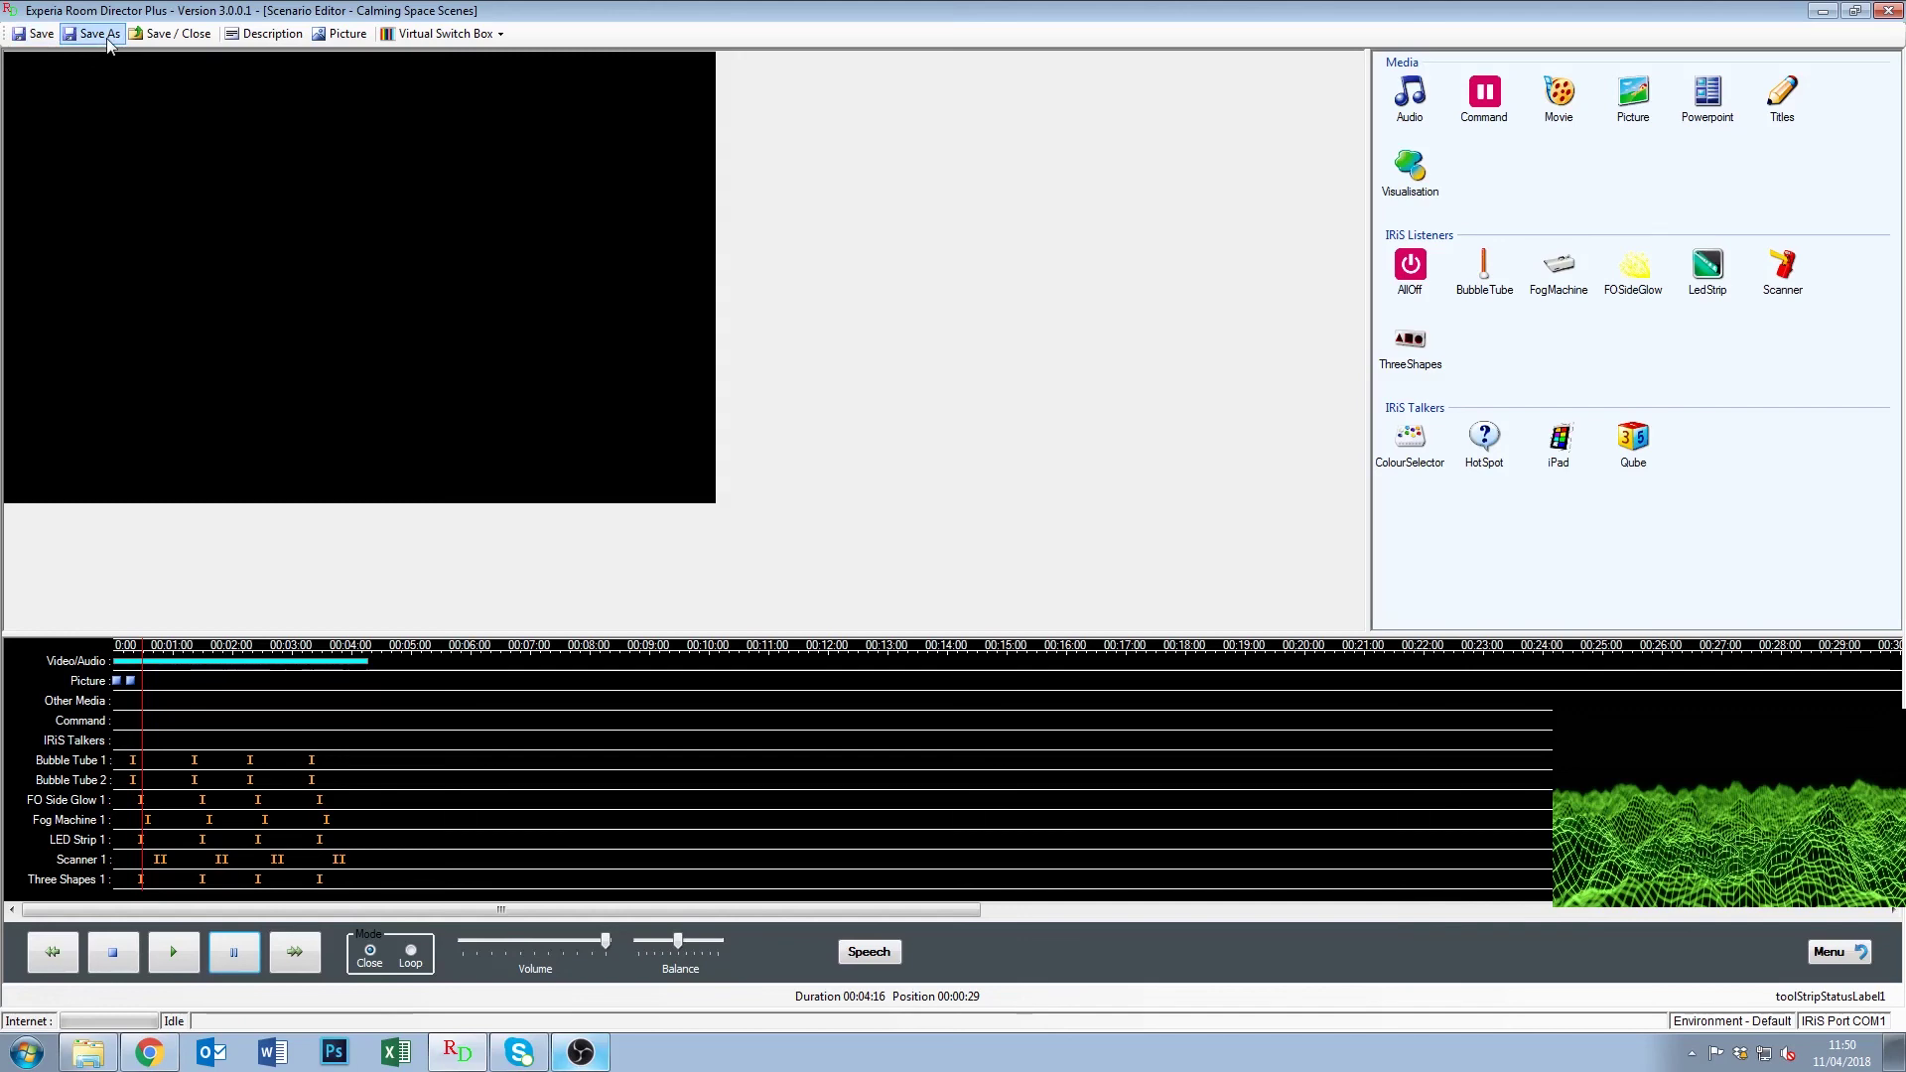
pyautogui.click(167, 40)
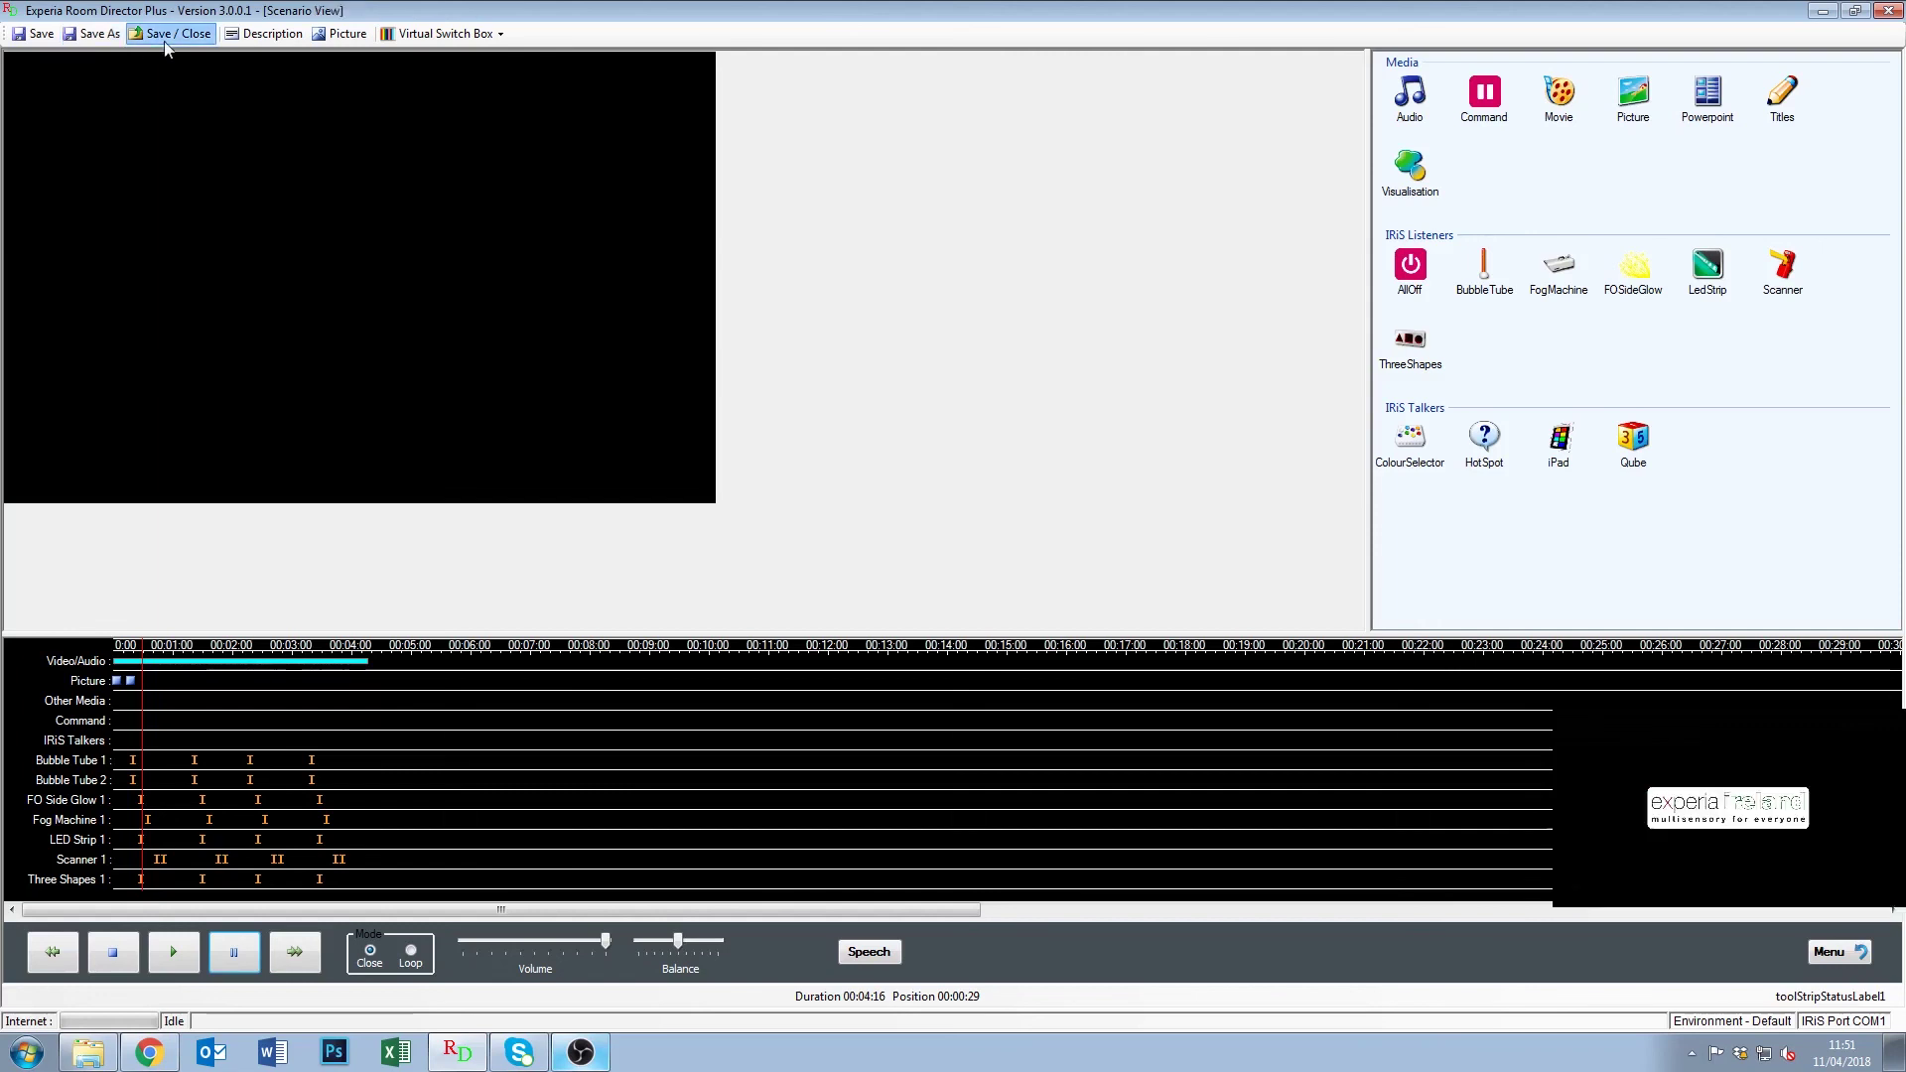